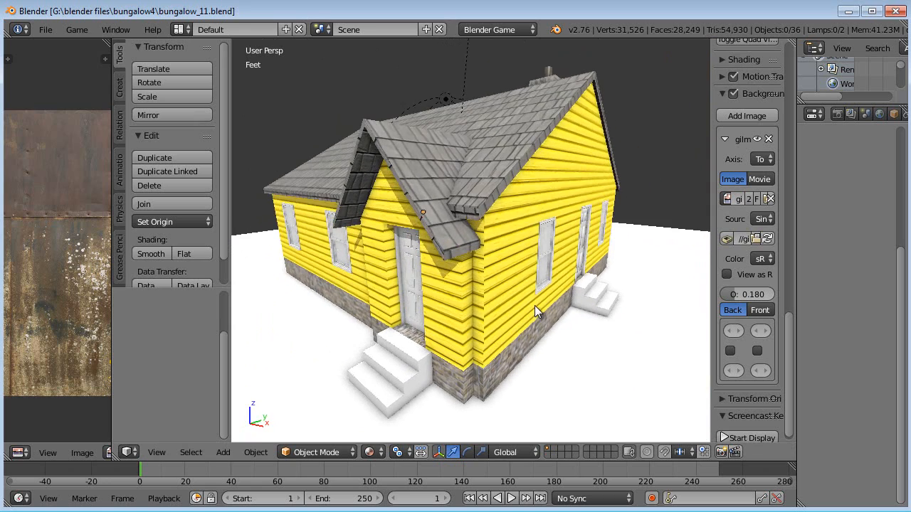
- Select the front door and apply smooth shading to it
scroll(498, 306, "up", 3)
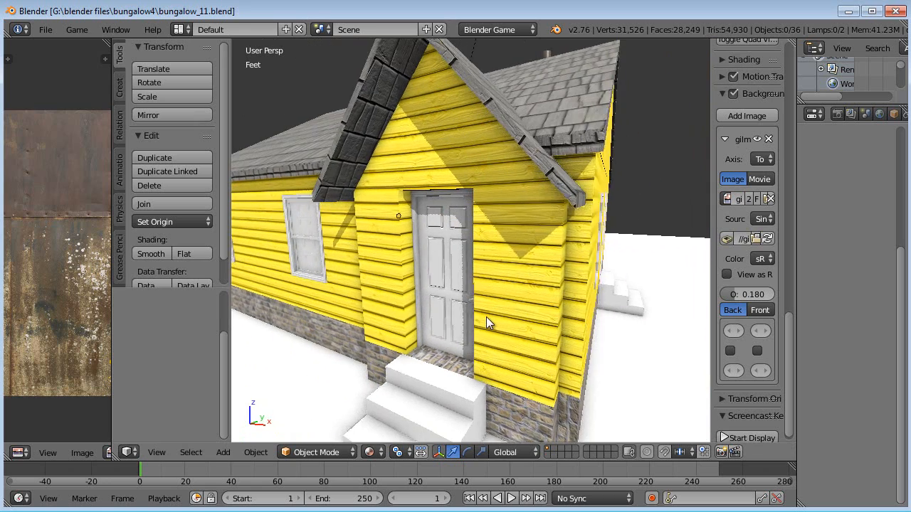
right_click(460, 307)
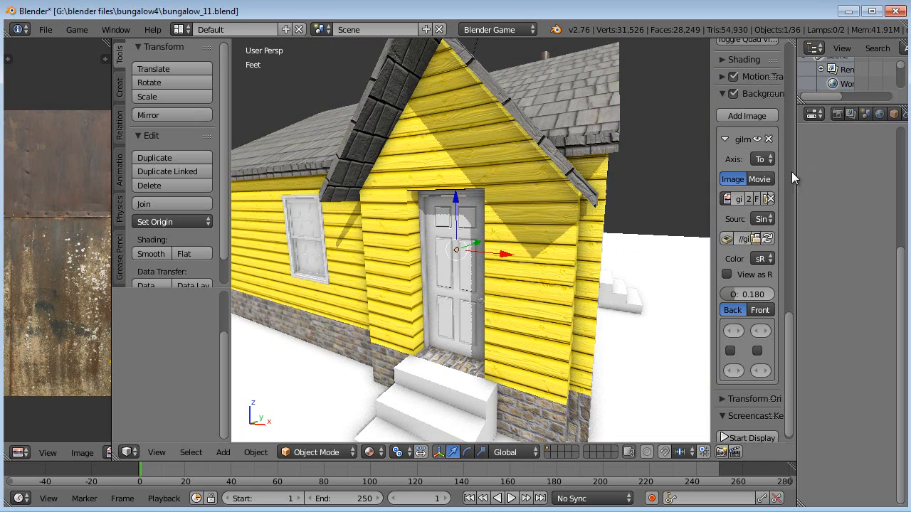
left_click_drag(795, 172, 715, 185)
left_click(871, 112)
scroll(446, 304, "up", 10)
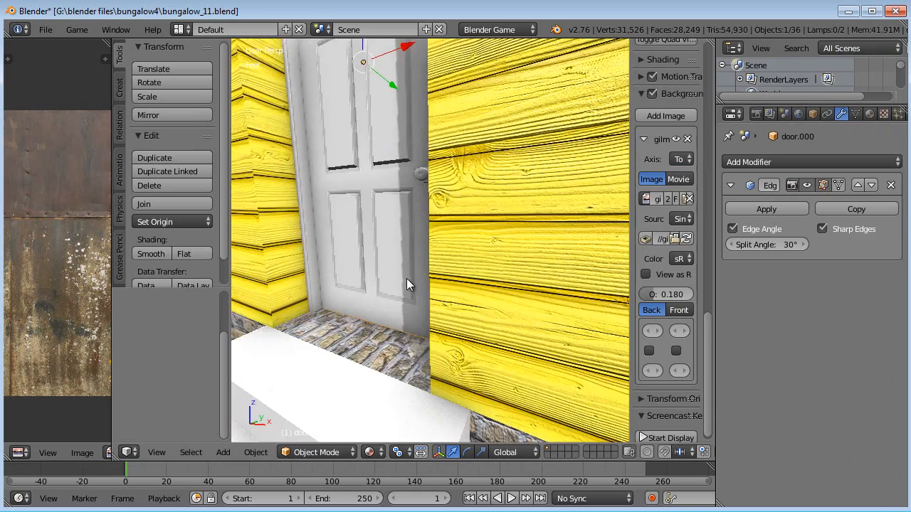
scroll(430, 306, "down", 6)
middle_click_drag(413, 252, 476, 265)
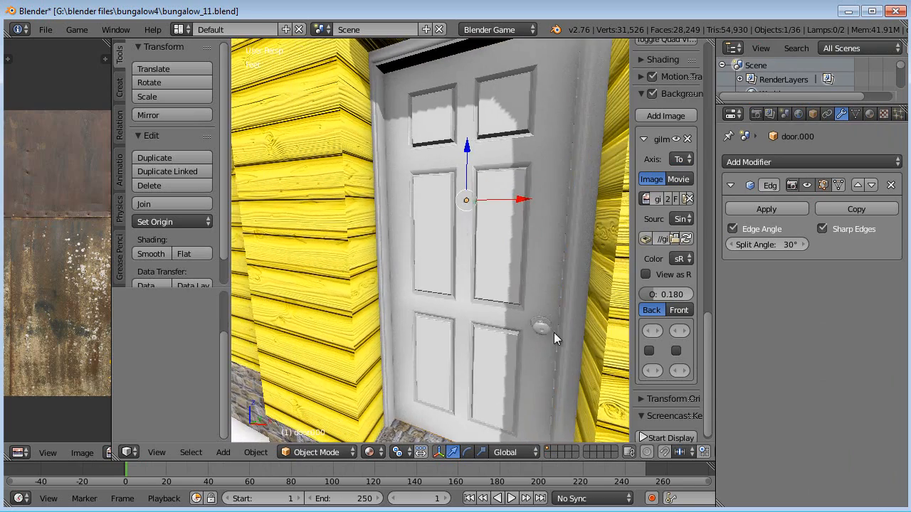
scroll(554, 332, "up", 6)
left_click(158, 254)
- Examine the smoothed door from several angles in solid and textured viewport shading
scroll(435, 198, "down", 14)
scroll(433, 206, "up", 8)
key("a")
middle_click_drag(453, 206, 450, 278)
scroll(433, 236, "up", 5)
right_click(406, 238)
scroll(490, 253, "up", 3)
right_click(449, 259)
scroll(450, 258, "down", 4)
right_click(421, 278)
right_click(421, 293)
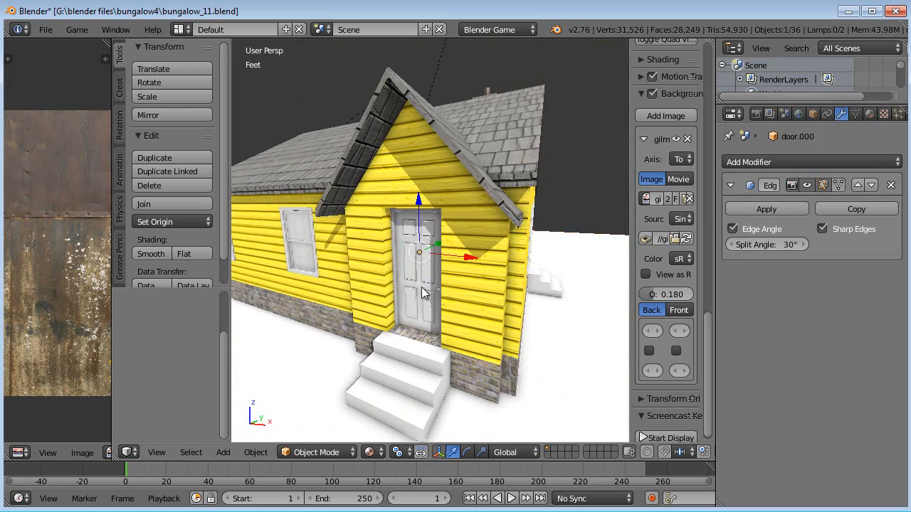
key("z")
key("z")
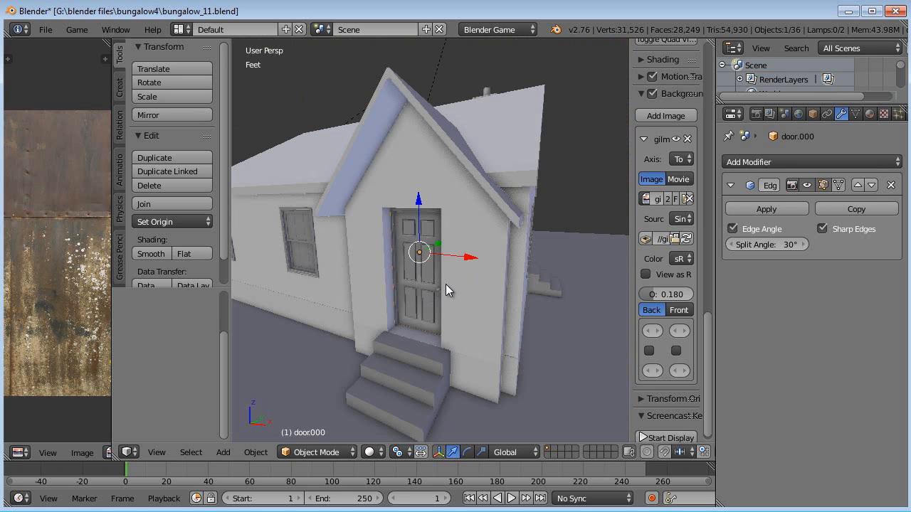
middle_click_drag(444, 283, 448, 285)
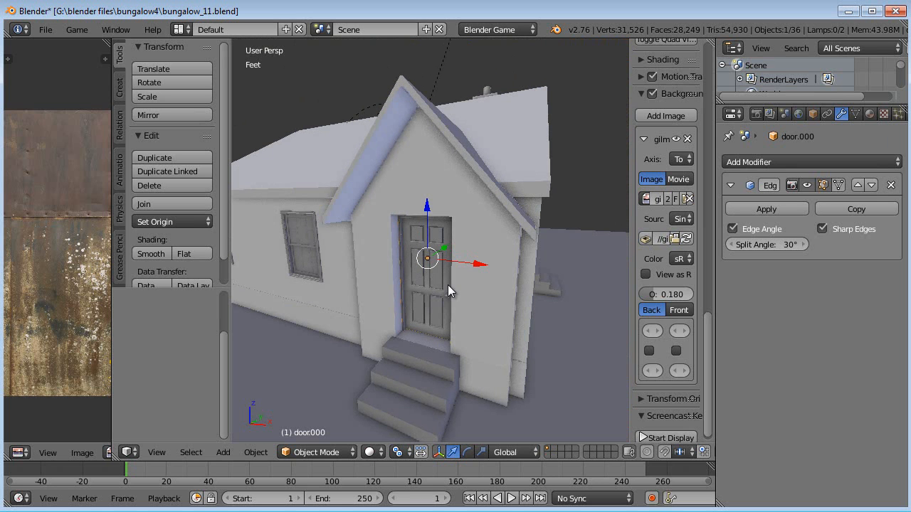
left_click(669, 438)
key("alt+z")
mouse_move(532, 308)
middle_mouse_down()
mouse_move(514, 302)
mouse_move(469, 338)
middle_mouse_up()
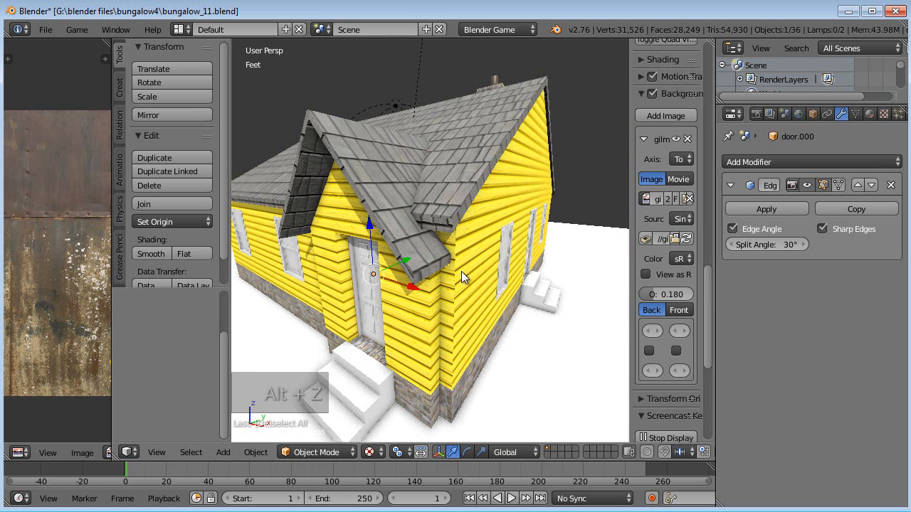
left_click(372, 453)
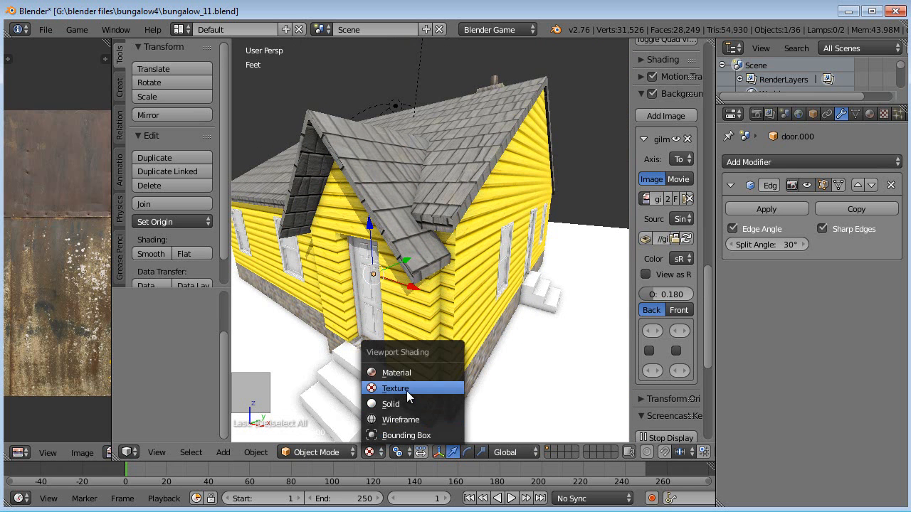
left_click(422, 389)
mouse_move(498, 290)
middle_mouse_down()
mouse_move(463, 273)
mouse_move(389, 297)
mouse_move(416, 308)
mouse_move(482, 303)
mouse_move(421, 299)
mouse_move(455, 303)
middle_mouse_up()
key("z")
scroll(389, 297, "down", 4)
key("z")
left_click(371, 453)
left_click(395, 388)
mouse_move(392, 389)
middle_mouse_down()
mouse_move(464, 342)
mouse_move(433, 343)
mouse_move(446, 334)
mouse_move(415, 371)
mouse_move(396, 329)
mouse_move(450, 312)
mouse_move(399, 298)
middle_mouse_up()
key("alt+z")
key("alt+z")
scroll(452, 336, "up", 3)
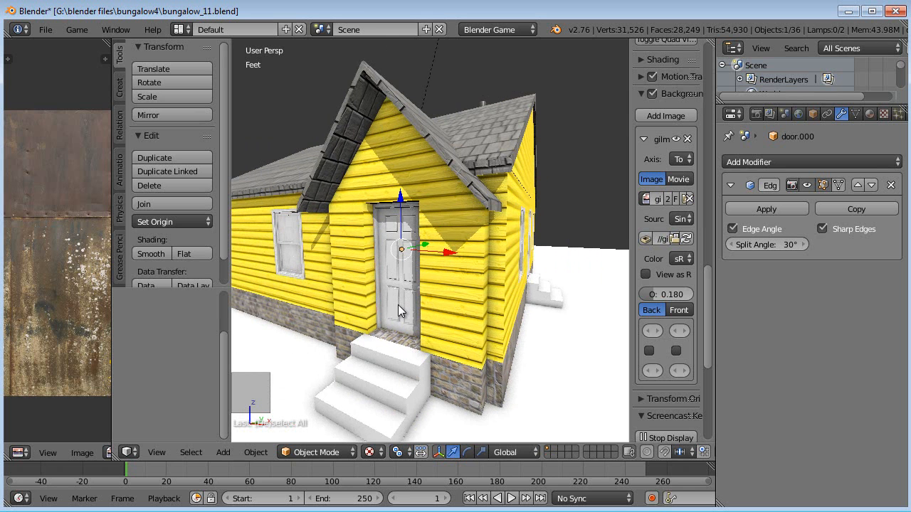
- Select all objects sharing the front door's object data
key("ctrl+l")
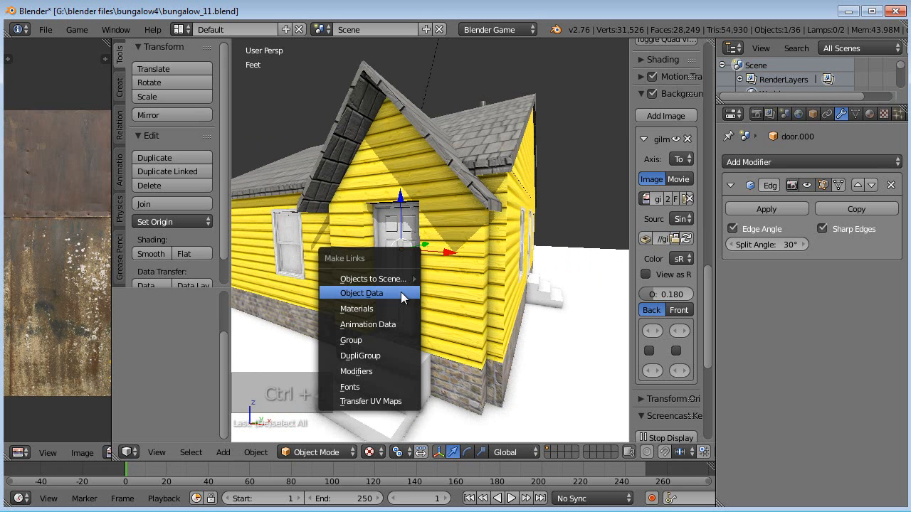
key("Escape")
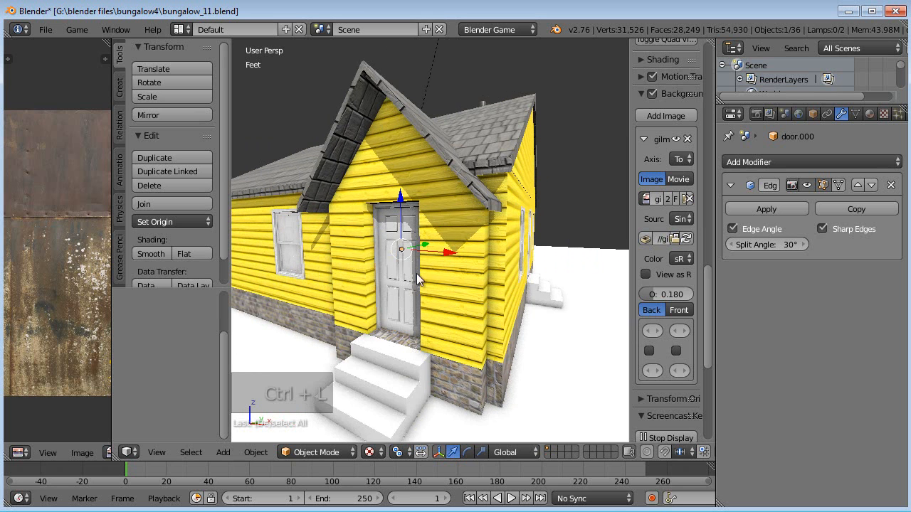
key("shift+l")
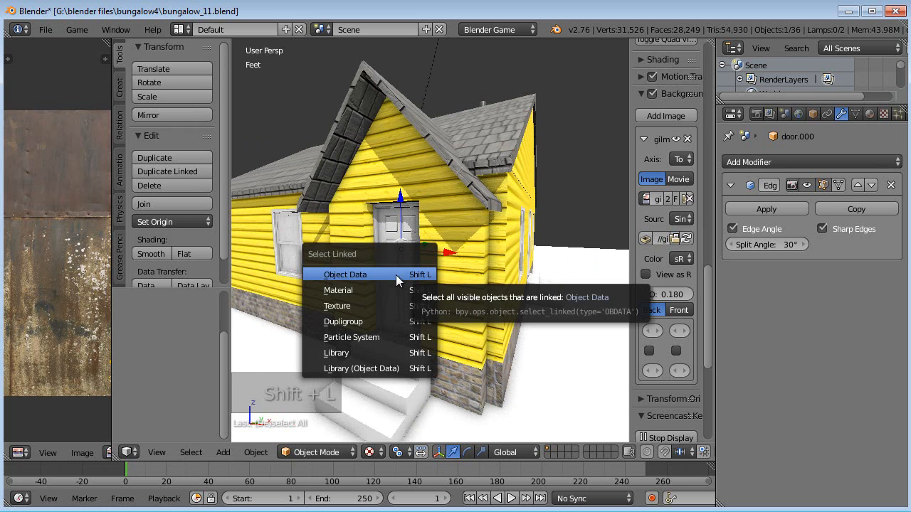
left_click(354, 275)
- Copy the door's modifiers to all the other linked doors
middle_click_drag(356, 270, 444, 285)
key("z")
key("z")
key("alt+z")
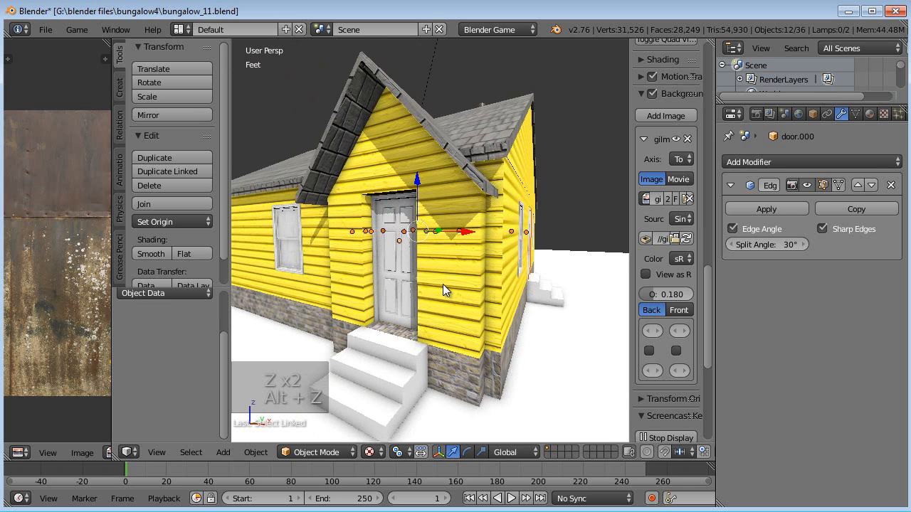
key("ctrl+l")
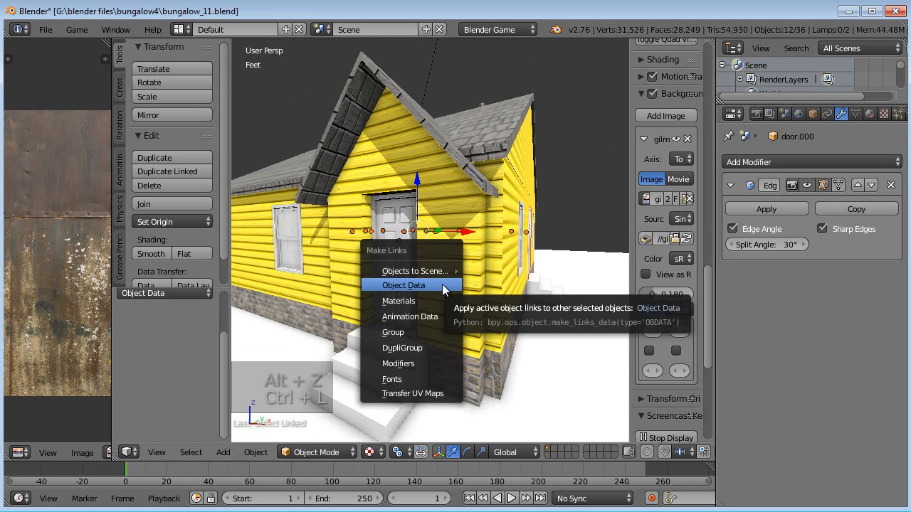
mouse_move(438, 271)
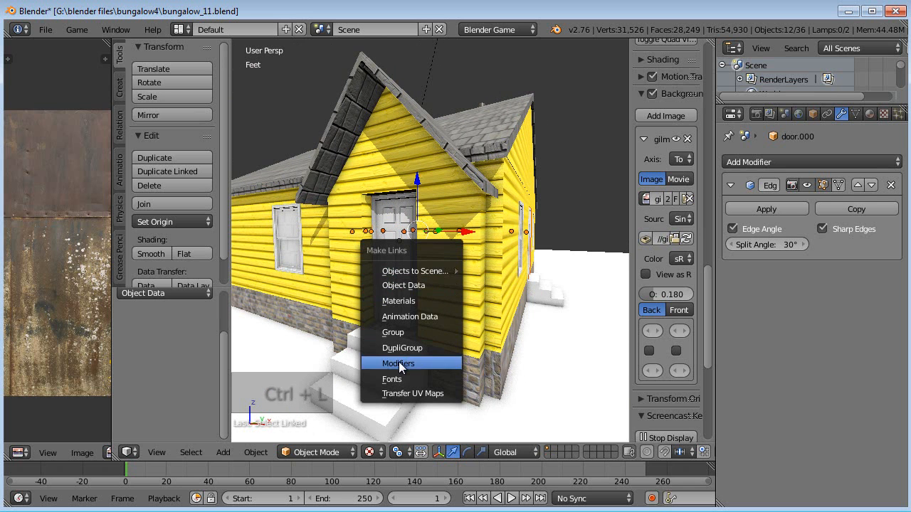
left_click(400, 364)
- Inspect the other doors around the house to check their shading
middle_click_drag(407, 360, 449, 322)
scroll(415, 301, "up", 5)
right_click(469, 330)
scroll(483, 261, "down", 4)
middle_click_drag(484, 261, 551, 245)
scroll(476, 253, "up", 7)
scroll(476, 253, "up", 3)
right_click(437, 243)
right_click(363, 252)
scroll(431, 260, "down", 5)
middle_click_drag(431, 260, 390, 275)
scroll(478, 261, "down", 8)
scroll(427, 267, "up", 8)
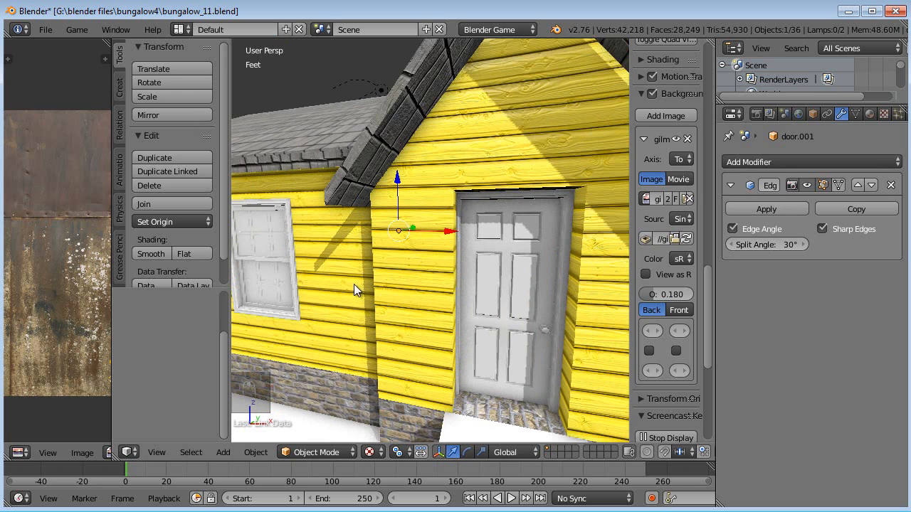
- Select a side window and apply smooth shading to it
middle_click_drag(277, 284, 361, 272, "shift")
scroll(430, 244, "up", 2)
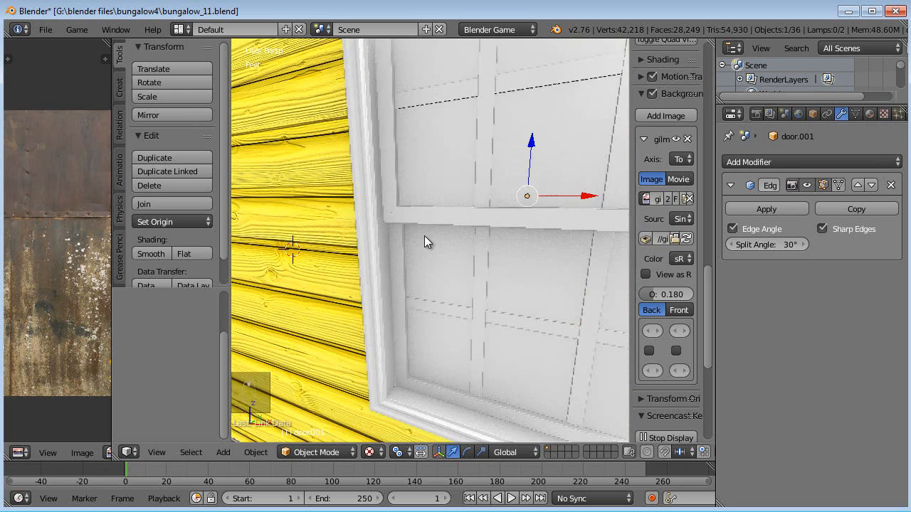
scroll(422, 239, "down", 2)
right_click(430, 230)
scroll(431, 234, "up", 4)
scroll(427, 239, "down", 2)
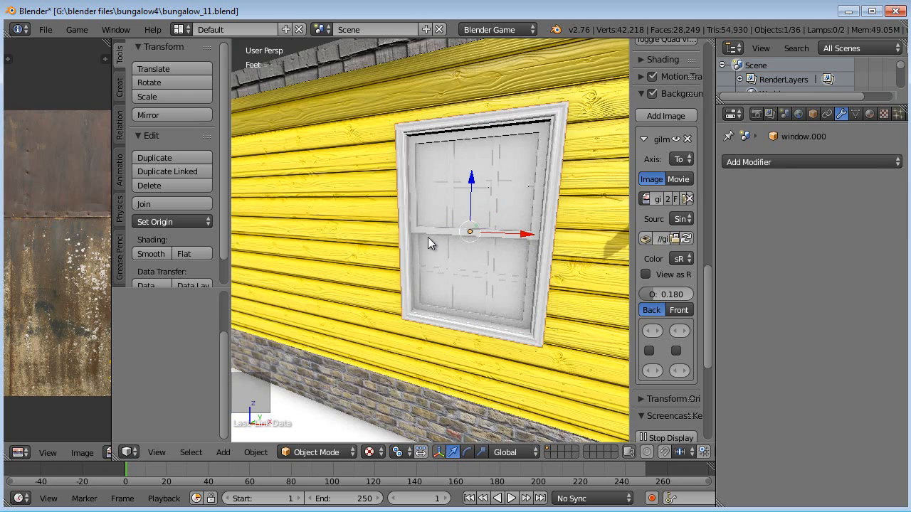
left_click(151, 254)
- Add an Edge Split modifier to the window
scroll(432, 257, "down", 3)
scroll(462, 257, "up", 3)
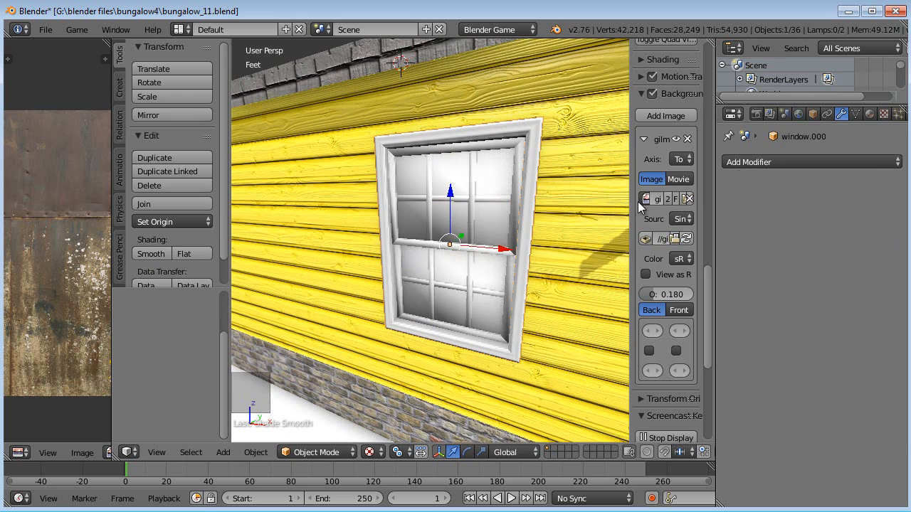
left_click(764, 162)
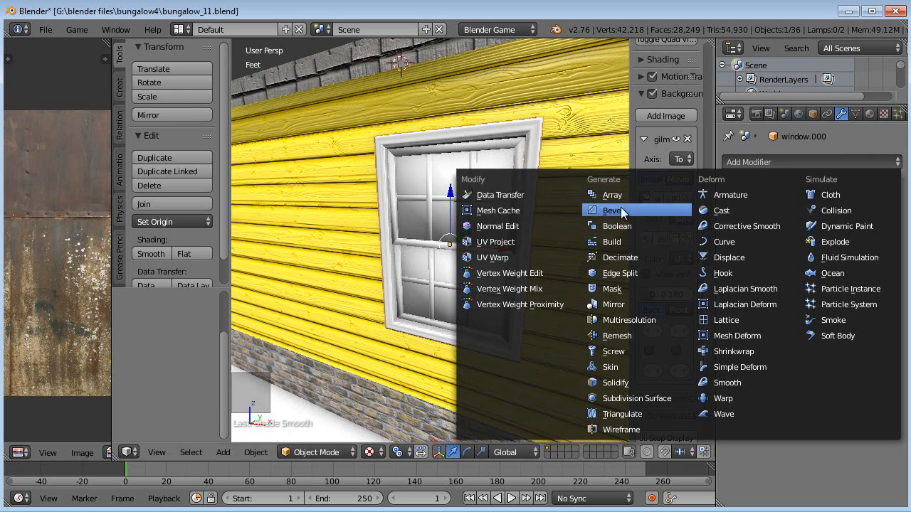
left_click(632, 272)
- Select all windows linked to this window's object data and copy its modifiers to them
scroll(544, 263, "down", 4)
mouse_move(528, 252)
middle_mouse_down()
mouse_move(521, 259)
mouse_move(510, 251)
middle_mouse_up()
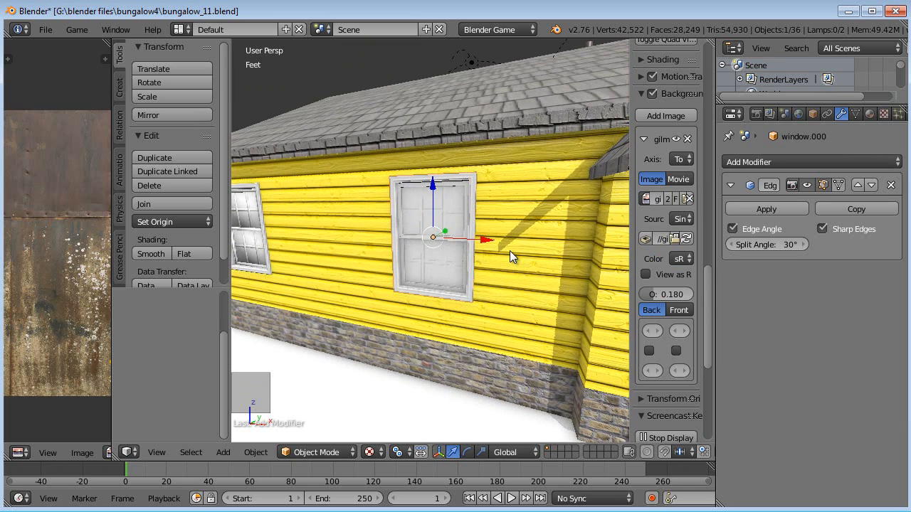
key("shift+l")
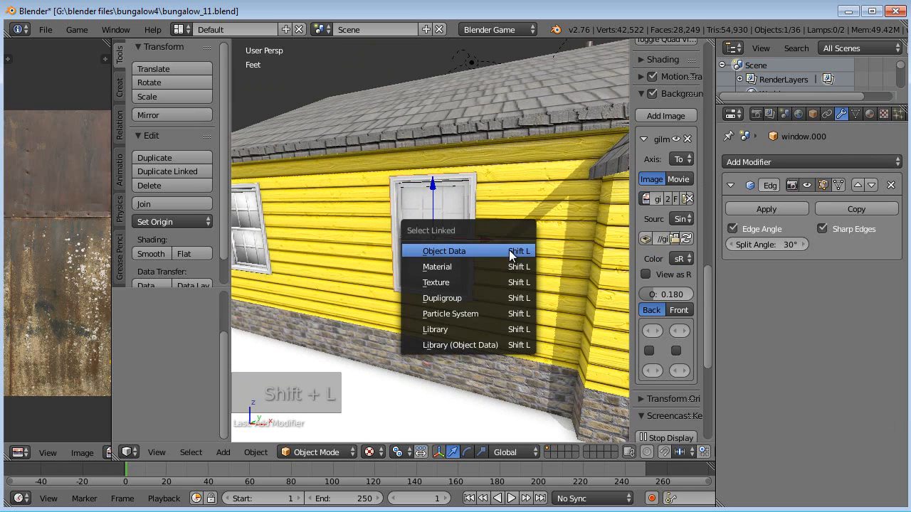
left_click(459, 252)
key("ctrl+l")
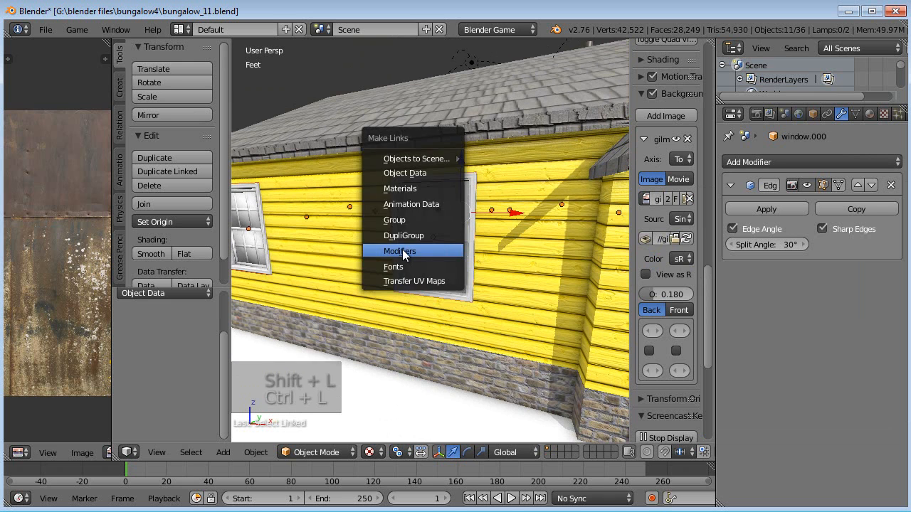
left_click(406, 253)
- Deselect everything and save the file
scroll(419, 272, "down", 5)
key("a")
middle_click_drag(356, 264, 485, 262)
key("ctrl+s")
- Look through the house interior and exterior, then view it from the top in orthographic wireframe
scroll(481, 263, "up", 4)
scroll(475, 267, "up", 5)
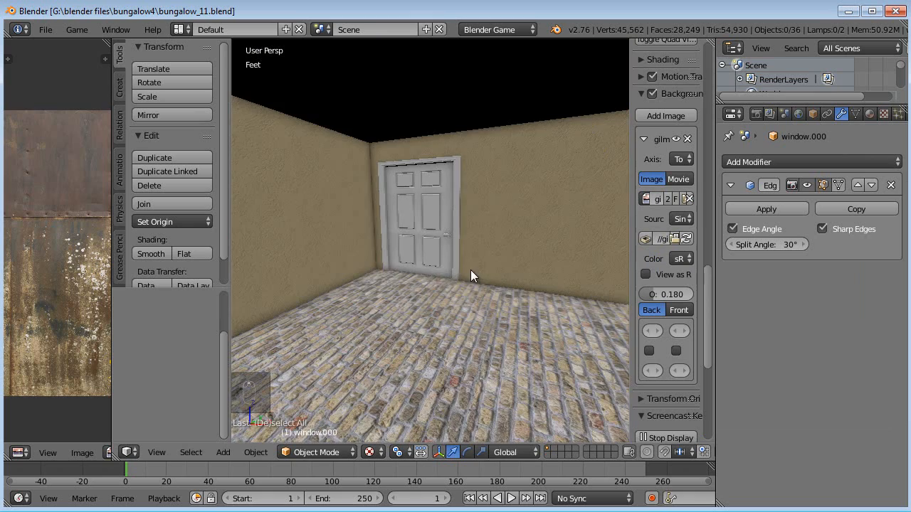
middle_click_drag(466, 293, 441, 251)
scroll(441, 251, "down", 8)
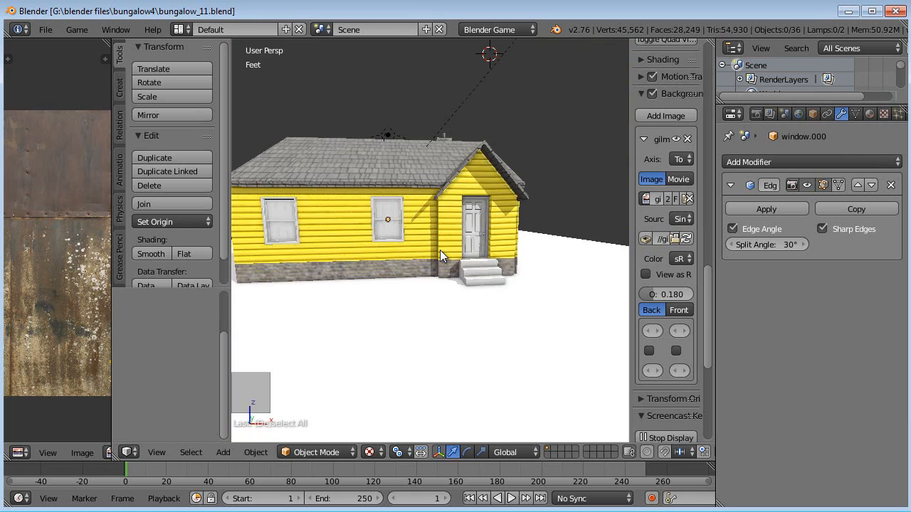
key("KP_7")
key("KP_5")
key("KP_5")
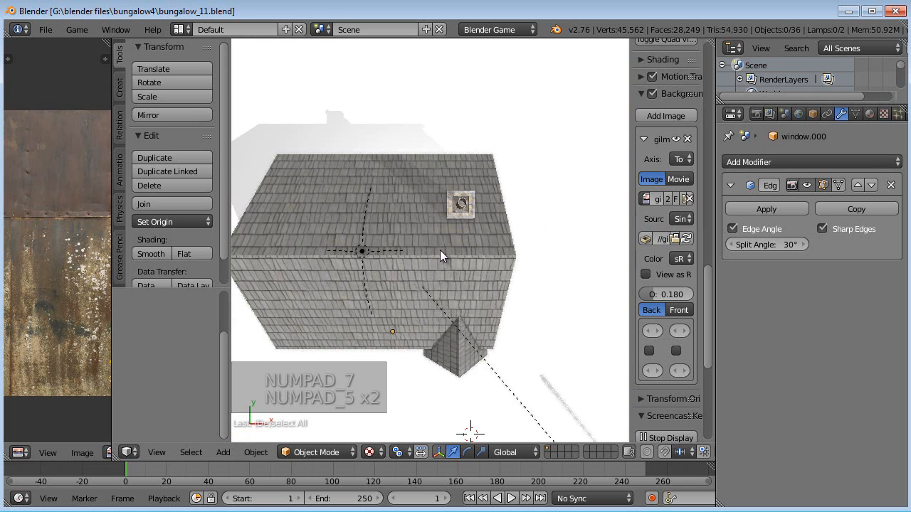
key("KP_5")
key("z")
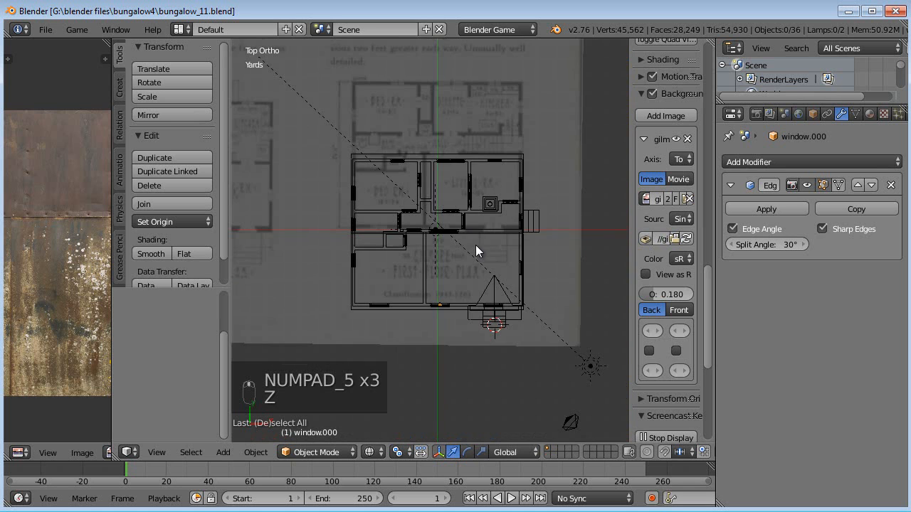
middle_click_drag(472, 246, 452, 294, "shift")
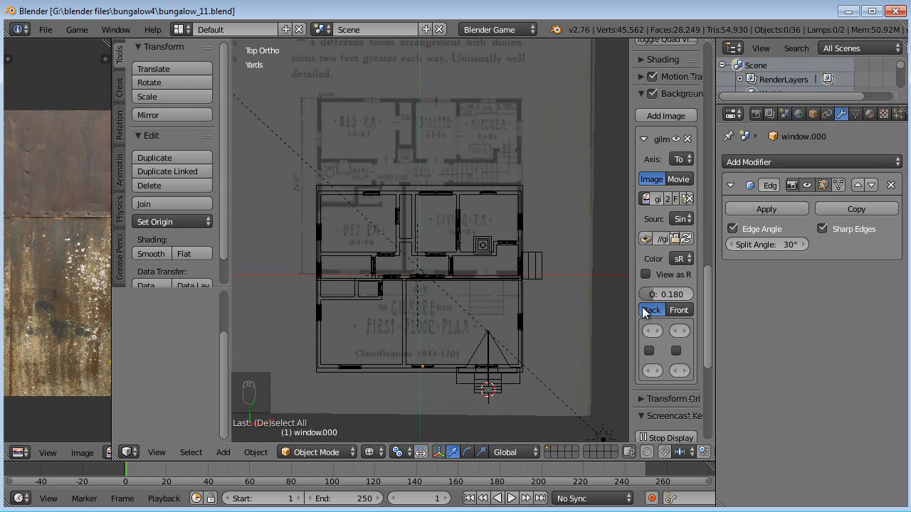
- Select the house walls and set the floor-plan background image's Y offset to 7.620
left_click_drag(627, 299, 554, 285)
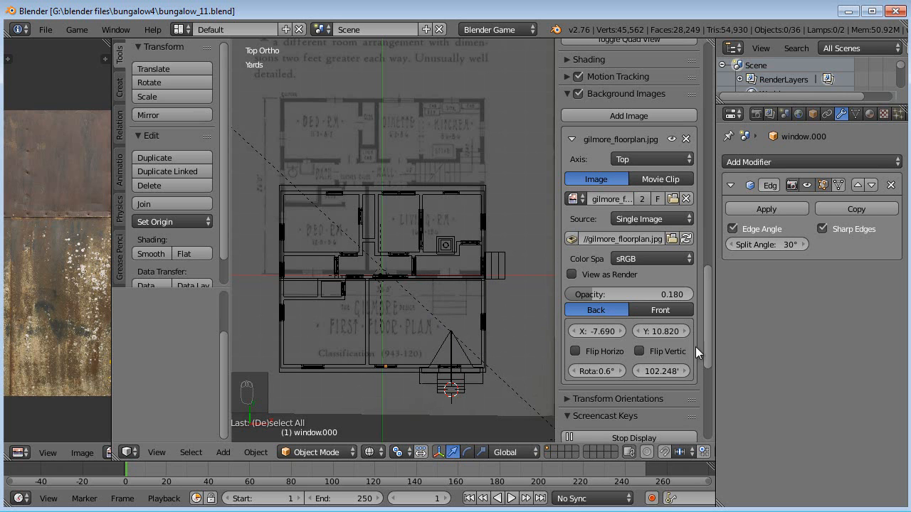
left_click_drag(714, 326, 763, 327)
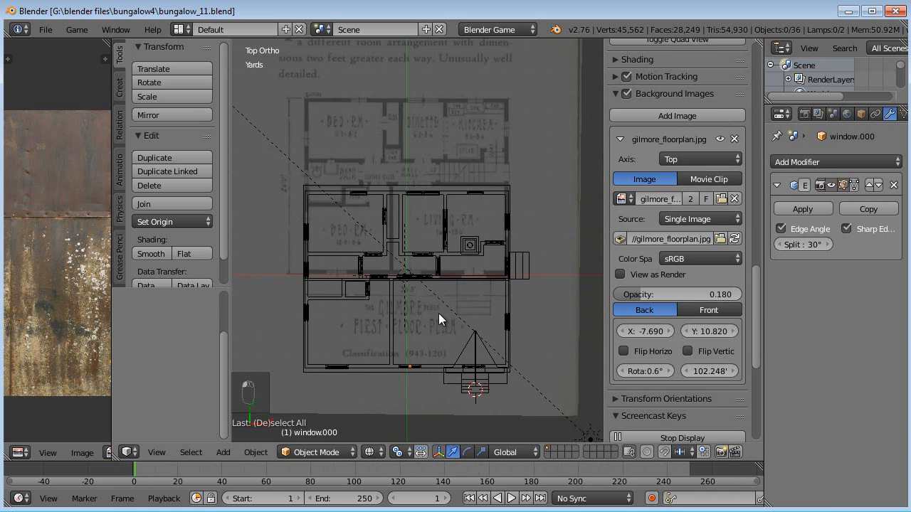
scroll(428, 308, "up", 2)
right_click(382, 313)
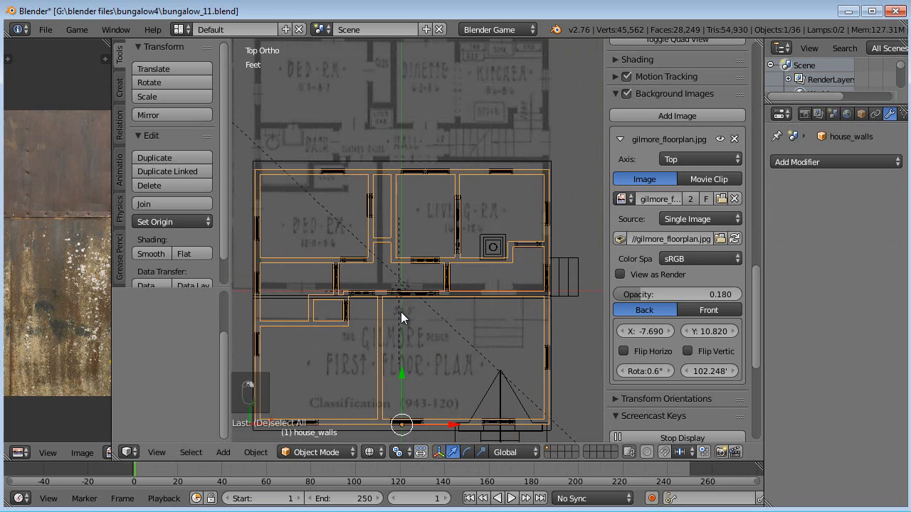
scroll(659, 242, "up", 3)
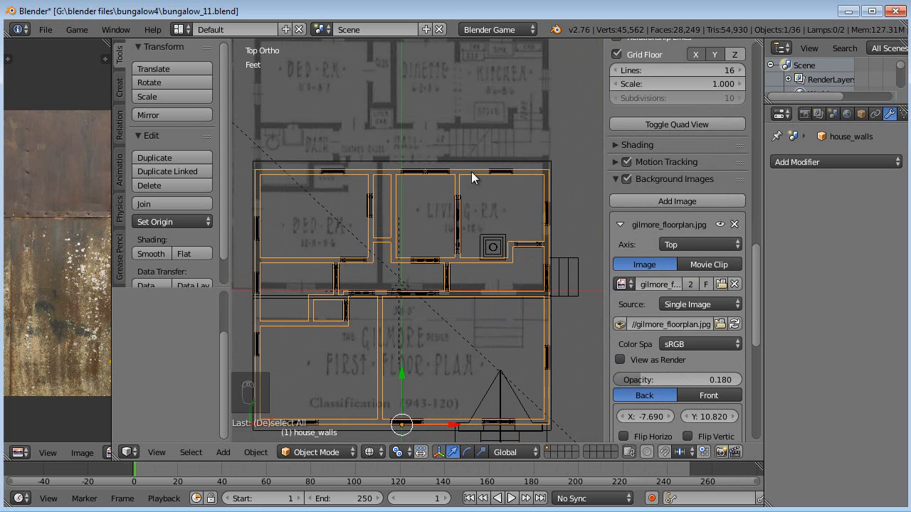
scroll(651, 363, "down", 2)
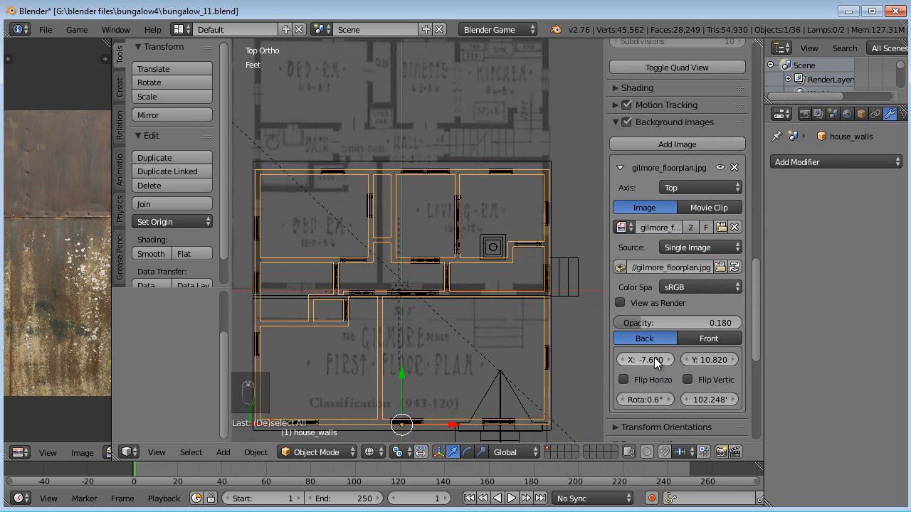
left_click_drag(700, 357, 683, 358)
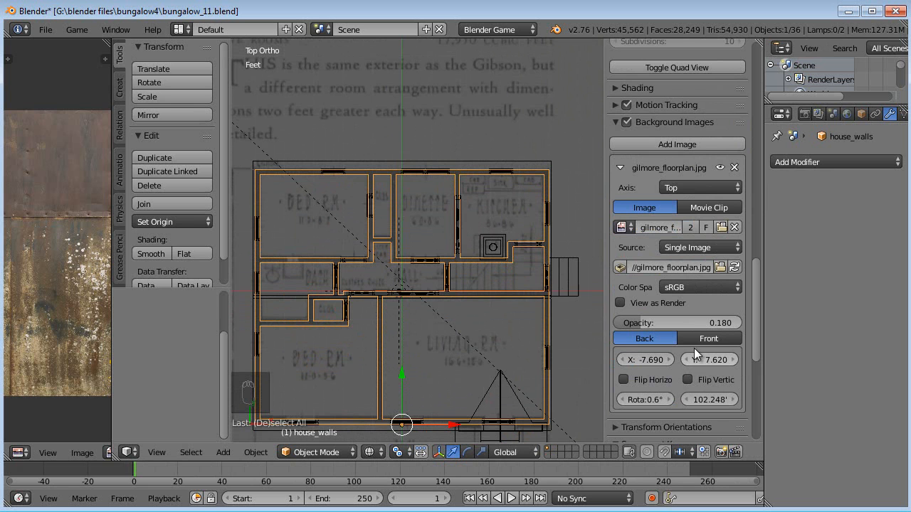
- Hide the floor-plan background image and select the house foundation in top view
left_click(720, 168)
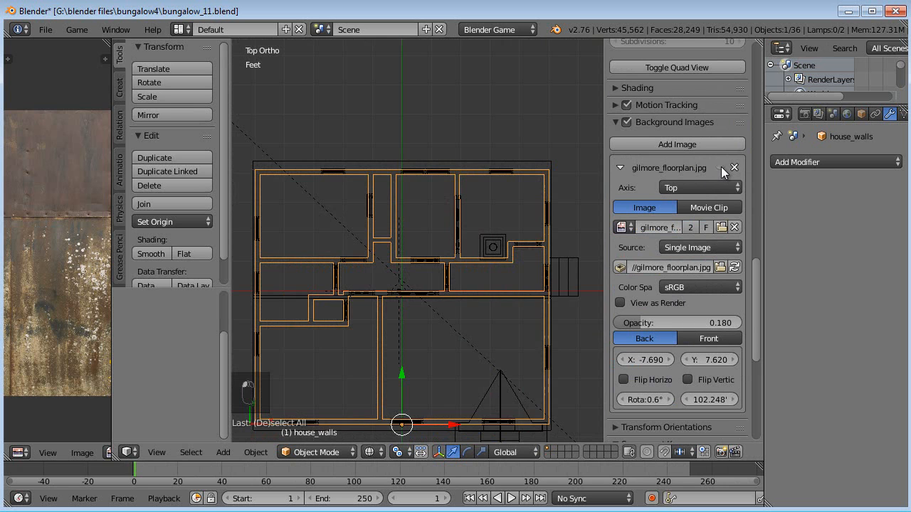
middle_click_drag(432, 343, 438, 324, "shift")
mouse_move(523, 376)
middle_mouse_down()
mouse_move(492, 320)
mouse_move(487, 412)
mouse_move(484, 379)
mouse_move(518, 368)
middle_mouse_up()
right_click(488, 402)
key("KP_7")
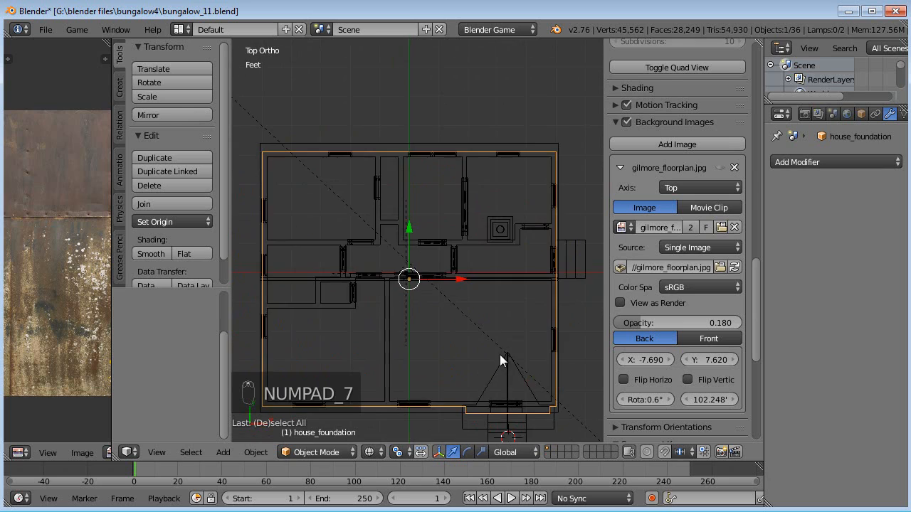
- Enter Edit Mode on the foundation, deselect everything, and add a vertical loop cut along an interior wall
key("Tab")
key("a")
key("a")
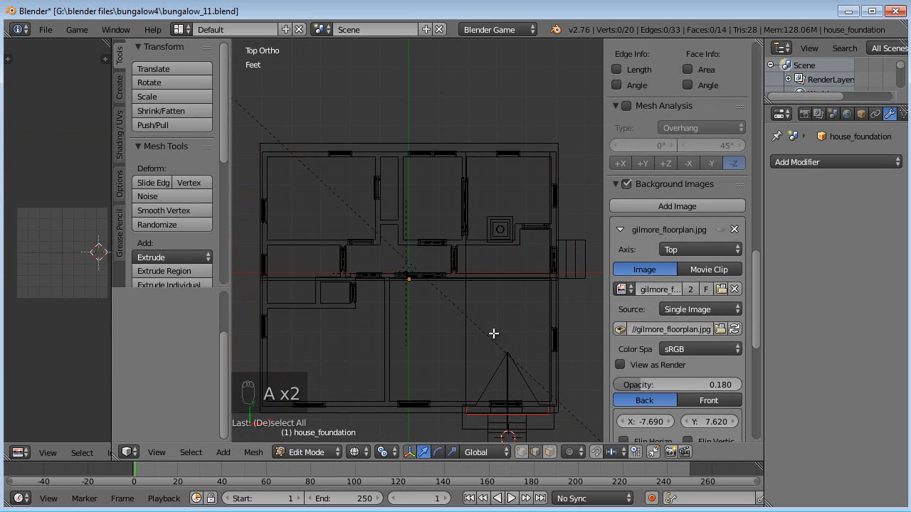
middle_click_drag(492, 330, 494, 315, "shift")
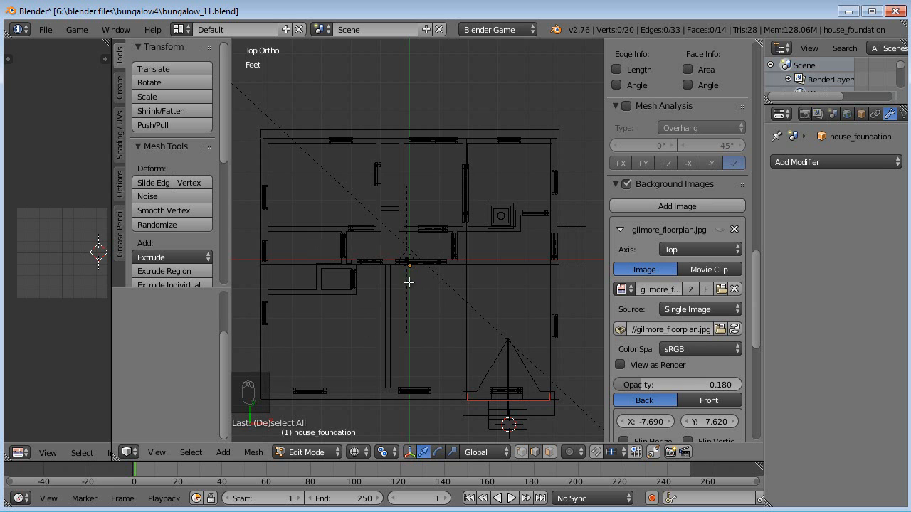
key("ctrl+r")
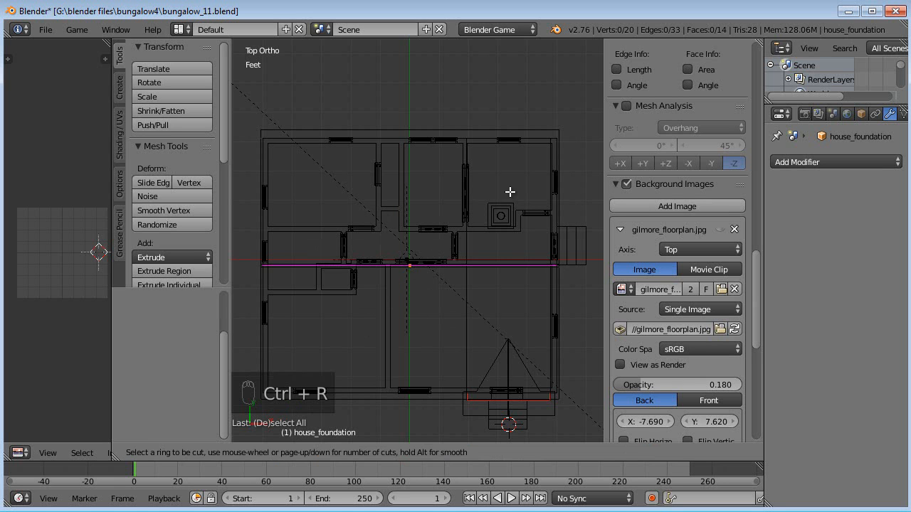
left_click(393, 140)
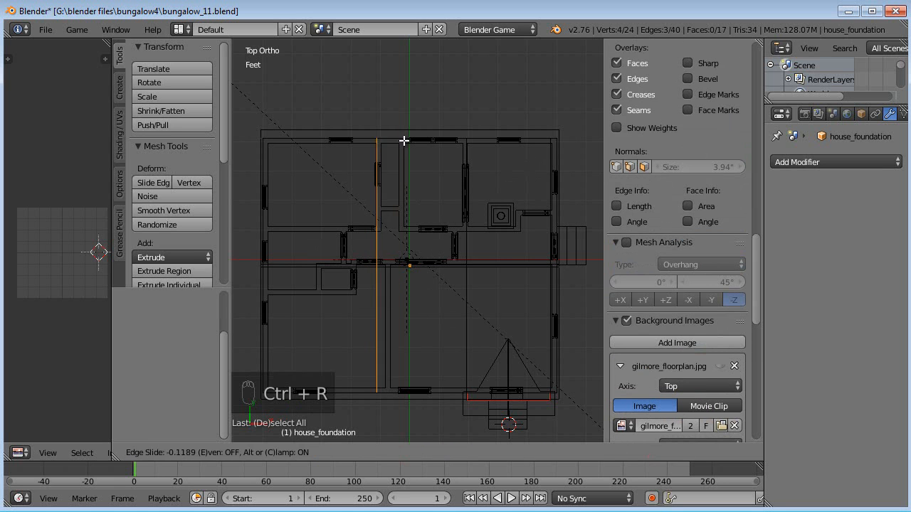
left_click(415, 143)
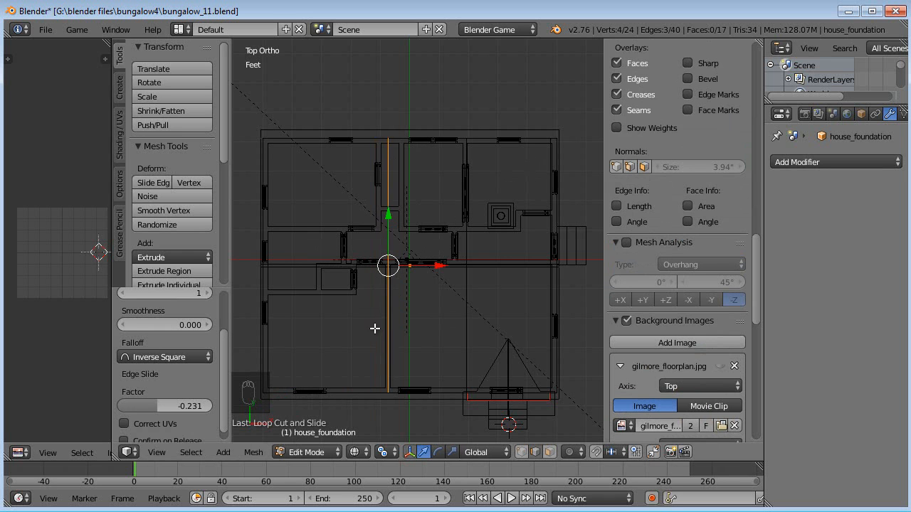
- Add a horizontal loop cut across the foundation along the hall's lower wall
middle_click_drag(324, 333, 346, 310, "shift")
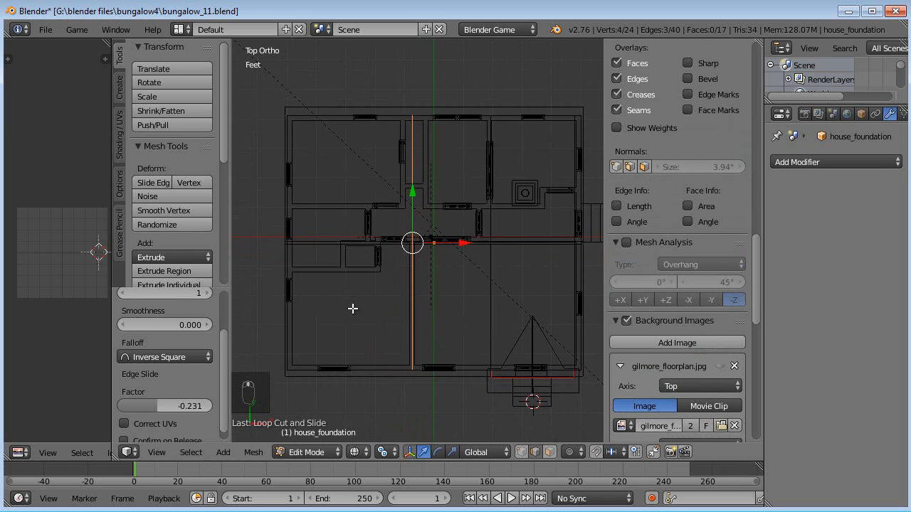
scroll(356, 310, "up", 1)
middle_click_drag(429, 290, 419, 341, "shift")
scroll(419, 341, "up", 1, "shift")
scroll(411, 275, "down", 1, "shift")
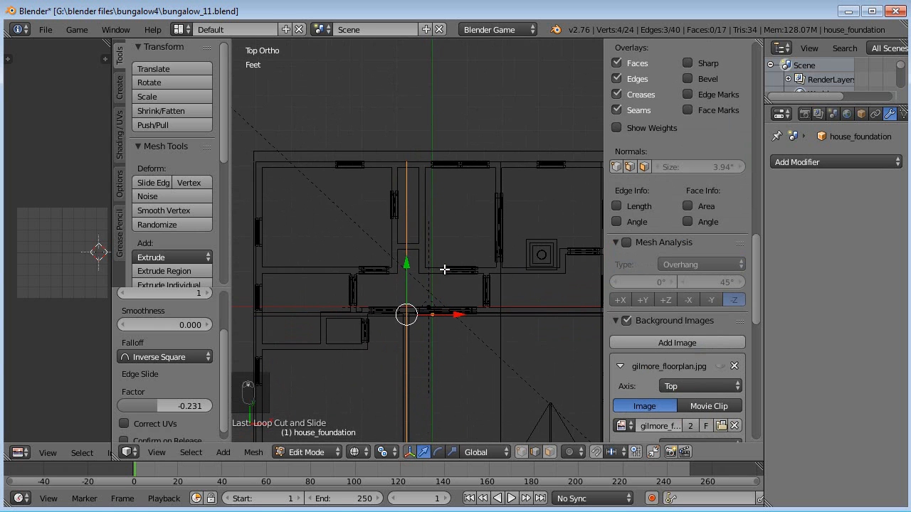
key("ctrl+r")
left_click(504, 313)
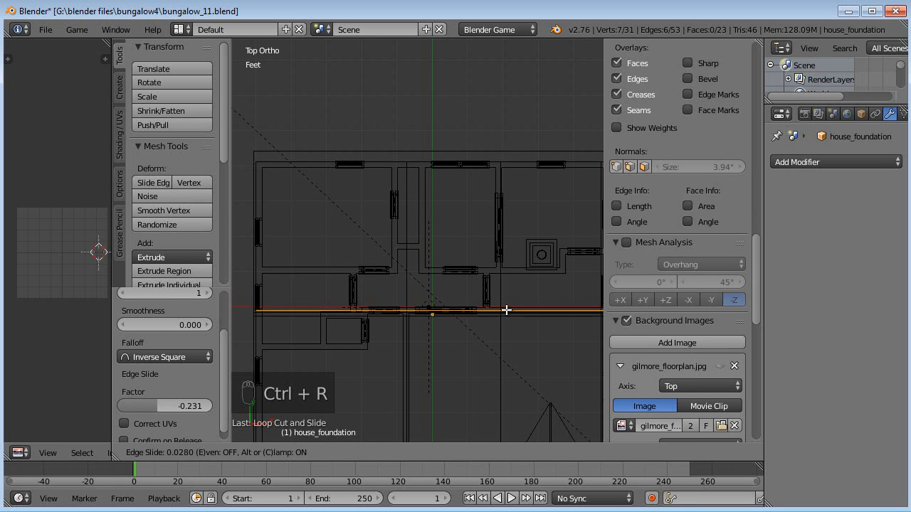
left_click(506, 311)
- Add a second horizontal loop cut along the wall above the hall
key("ctrl+r")
left_click(474, 270)
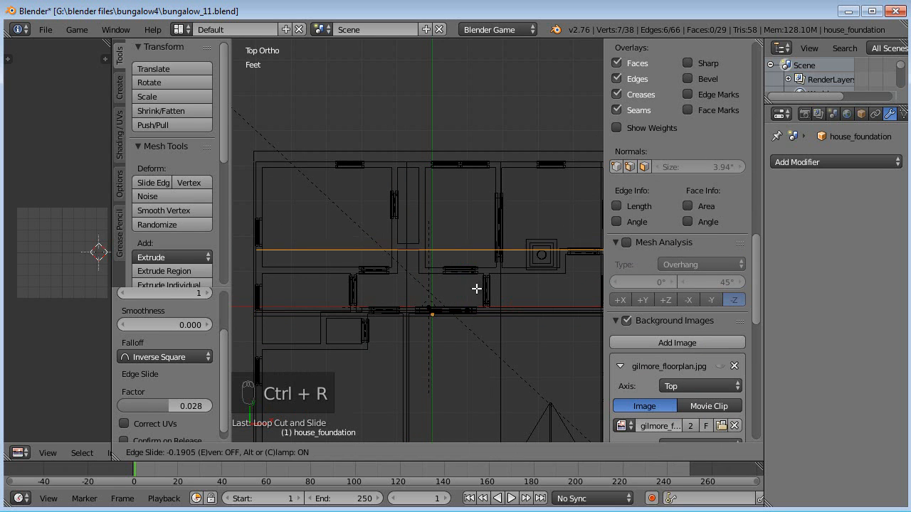
left_click(476, 302)
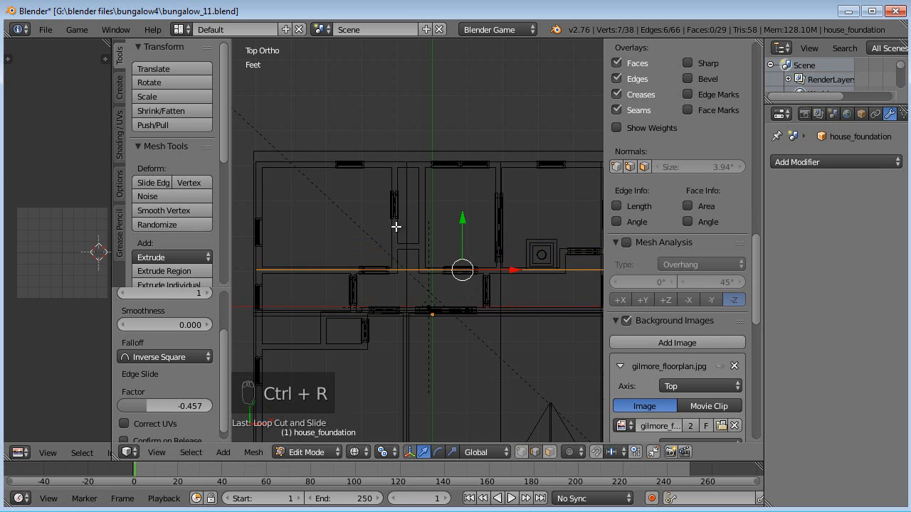
- Add a vertical loop cut along the wall beside the linen cupboard
scroll(398, 226, "up", 3)
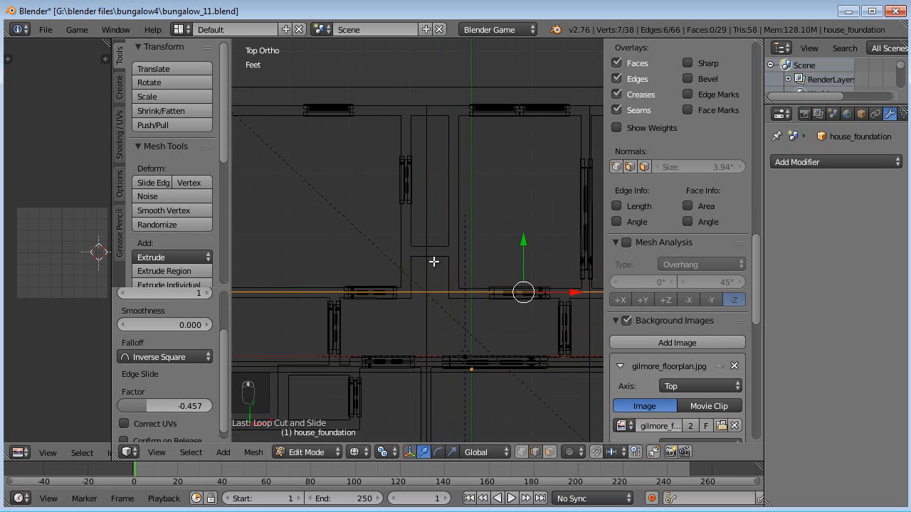
key("ctrl+r")
left_click(406, 271)
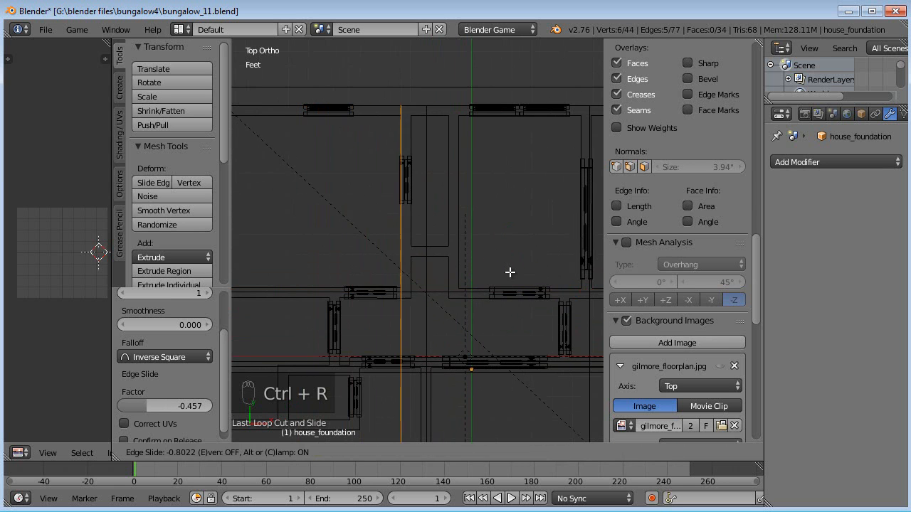
left_click(513, 272)
- Add another horizontal loop cut across the upper rooms of the foundation
key("ctrl+r")
left_click(446, 270)
left_click(450, 319)
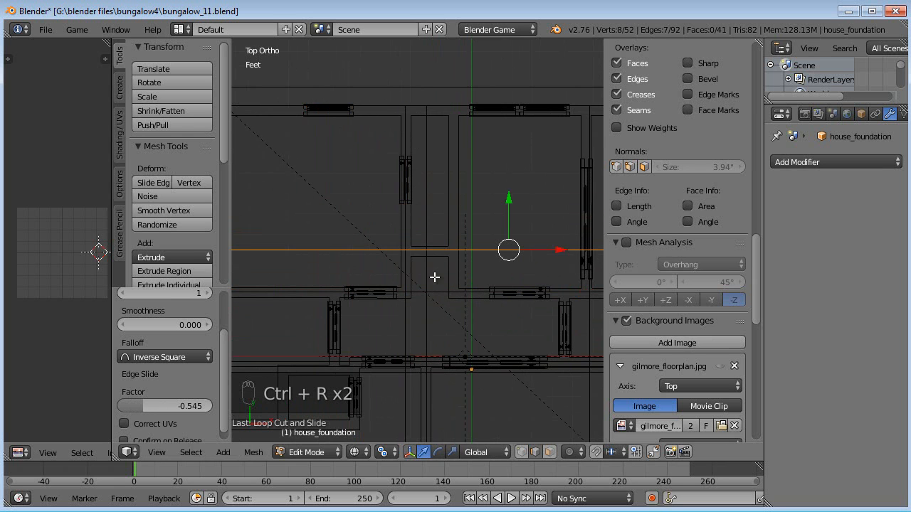
- Show the floor-plan background image again
middle_click_drag(449, 306, 388, 320, "shift")
scroll(397, 311, "down", 3)
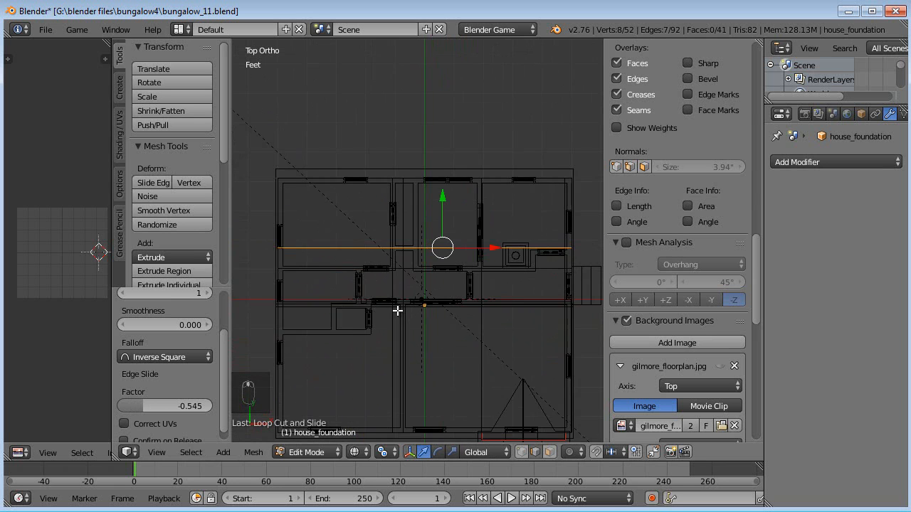
scroll(414, 304, "up", 1)
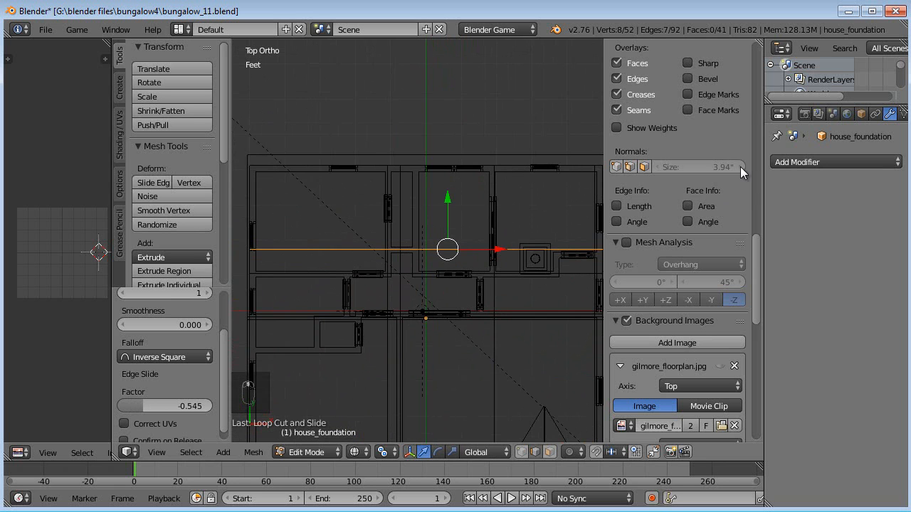
left_click(719, 366)
- Zoom and pan around the plan to compare the foundation cuts with the background walls
scroll(455, 316, "up", 4)
scroll(446, 316, "down", 2)
middle_click_drag(446, 315, 477, 251, "shift")
scroll(403, 289, "up", 1)
middle_click_drag(401, 262, 475, 219, "shift")
scroll(431, 258, "up", 4)
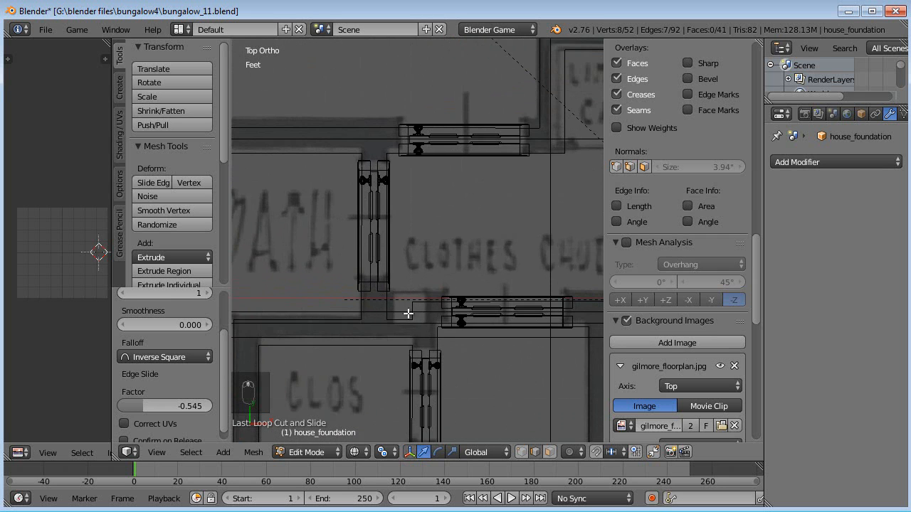
middle_click_drag(471, 265, 424, 266, "shift")
scroll(403, 236, "down", 2)
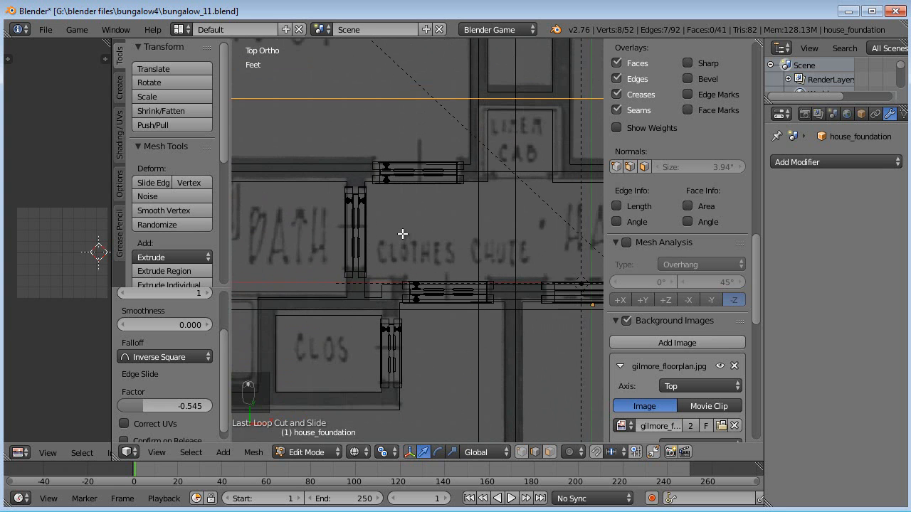
scroll(402, 233, "up", 1)
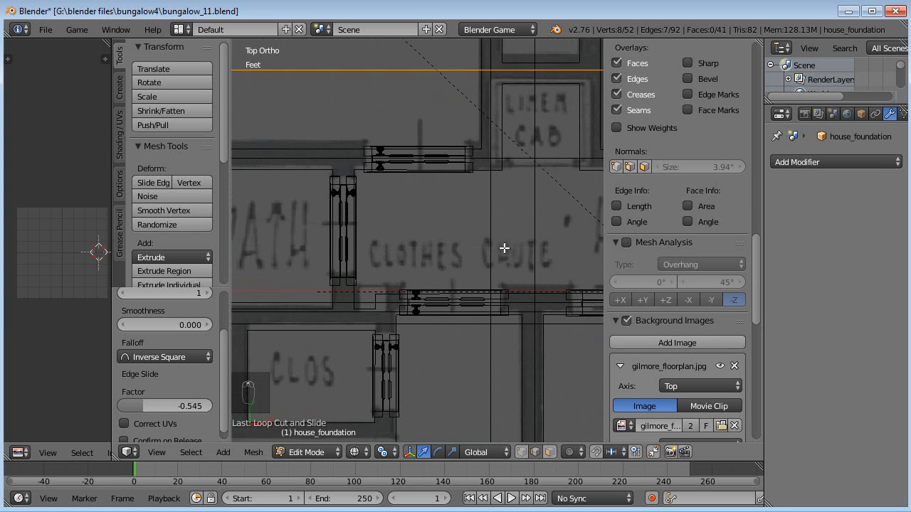
scroll(494, 252, "down", 2)
middle_click_drag(522, 250, 536, 276, "shift")
scroll(422, 245, "down", 3)
middle_click_drag(504, 225, 498, 374)
key("KP_7")
scroll(484, 346, "up", 3)
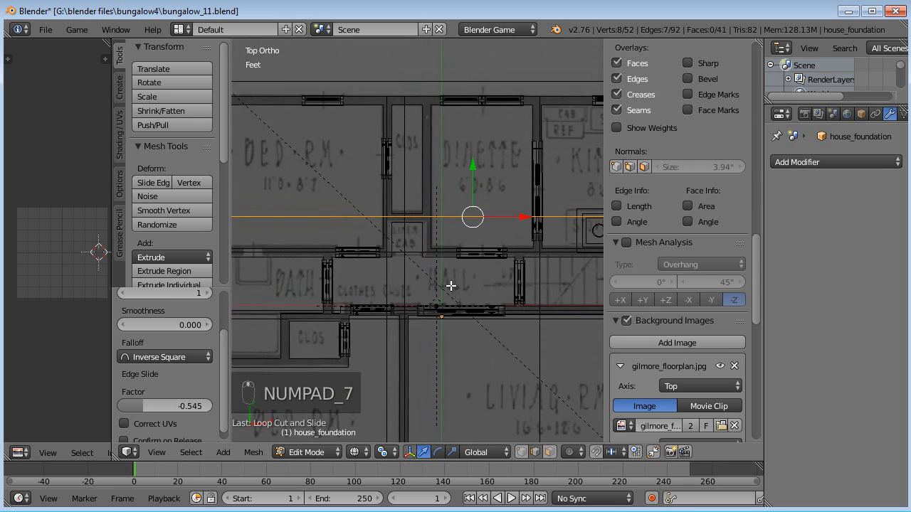
scroll(451, 286, "up", 2)
middle_click_drag(455, 278, 458, 287, "shift")
middle_click_drag(367, 312, 387, 298, "shift")
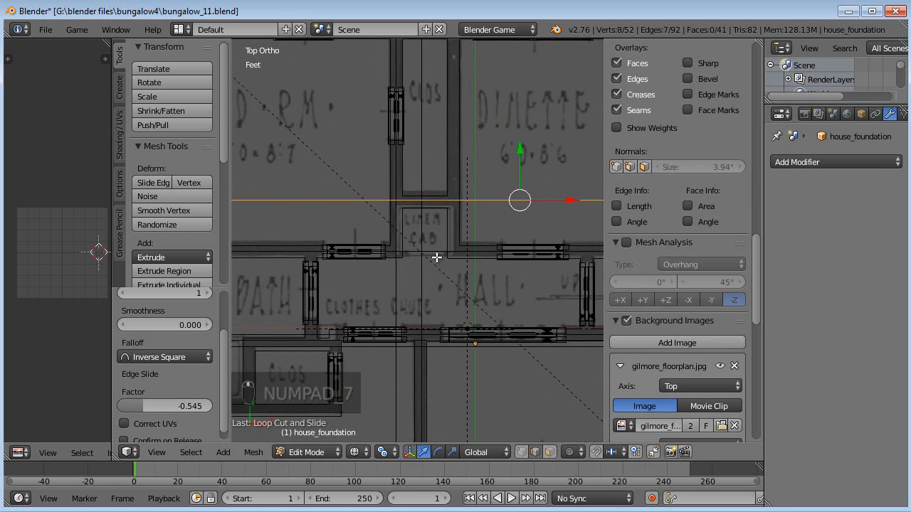
middle_click_drag(456, 212, 456, 229, "shift")
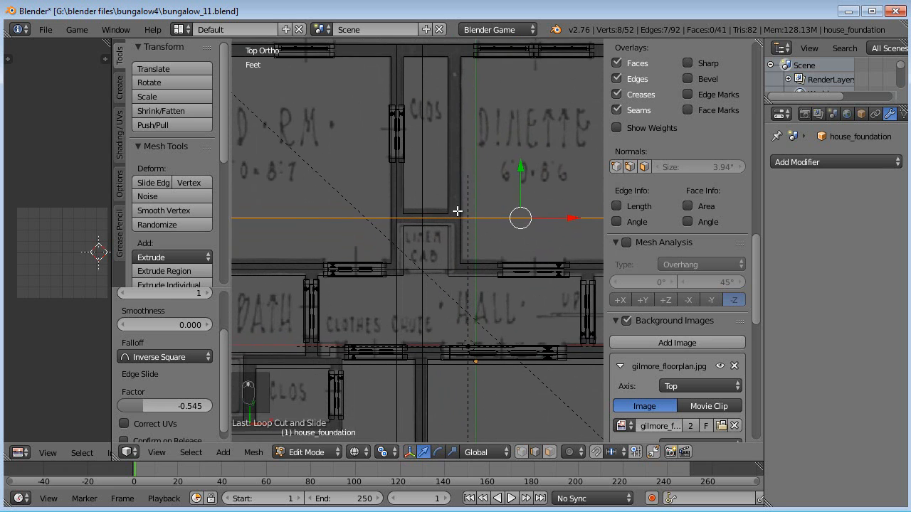
- Add a vertical loop cut along the linen cupboard's wall
key("ctrl+r")
left_click(403, 214)
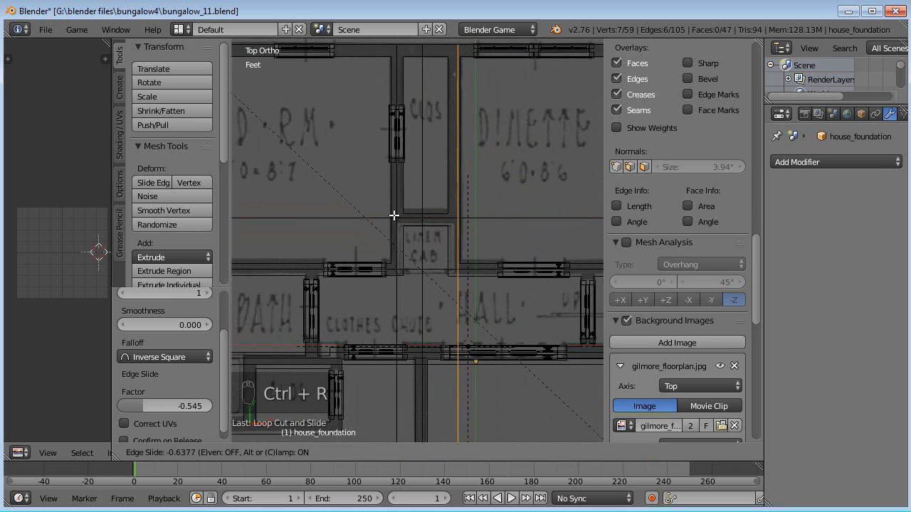
left_click(390, 215)
- Add a vertical loop cut along the closet's wall below the bath
middle_click_drag(439, 257, 482, 151, "shift")
scroll(442, 219, "down", 1)
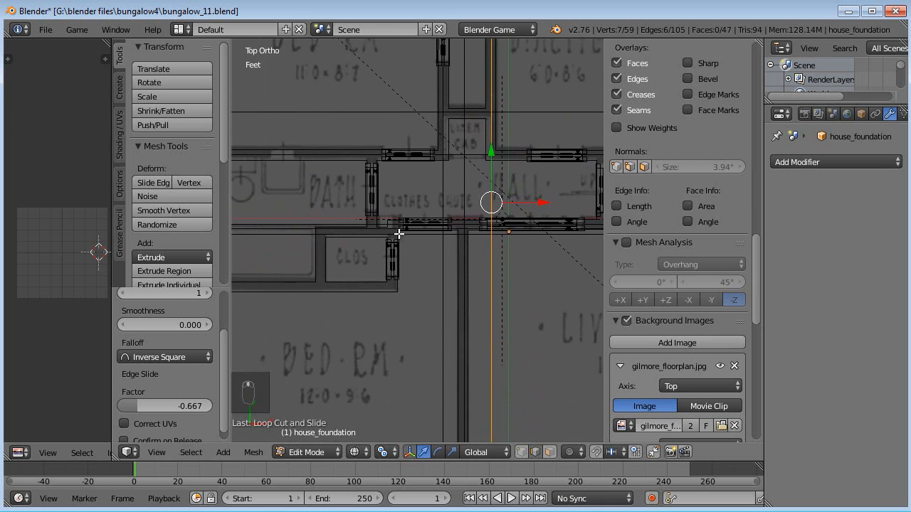
middle_click_drag(371, 237, 495, 224, "shift")
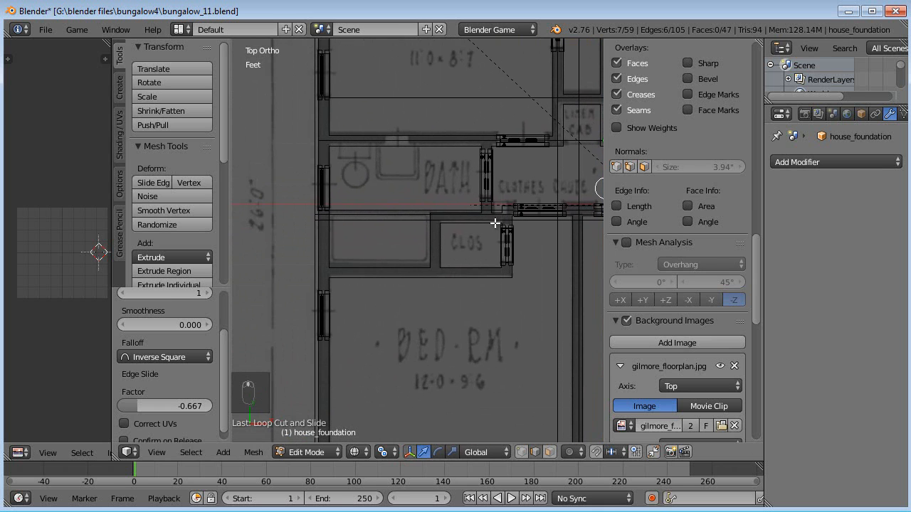
key("ctrl+r")
left_click(433, 247)
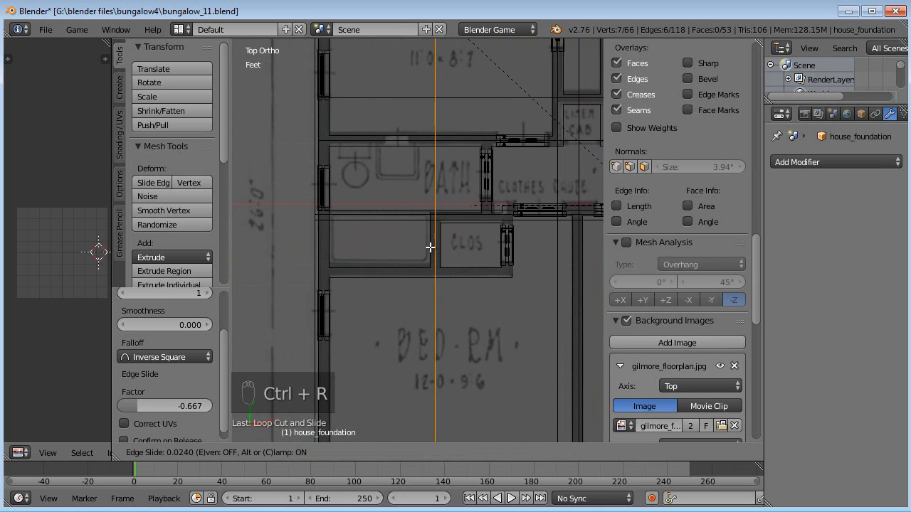
left_click(430, 247)
- Switch to face selection and select the bedroom and closet faces
scroll(456, 256, "down", 1)
middle_click_drag(478, 264, 424, 247, "shift")
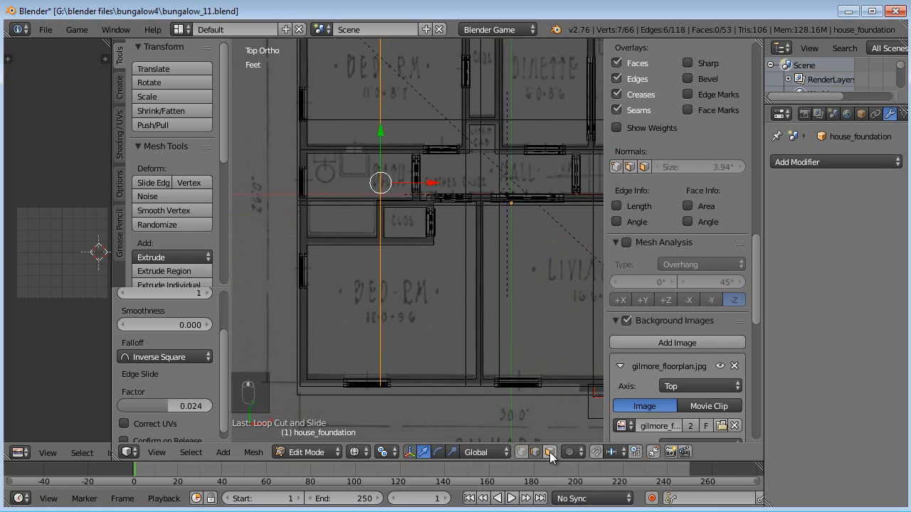
left_click(550, 452)
middle_click_drag(484, 340, 459, 332)
right_click(409, 292)
right_click(343, 278, "shift")
middle_click_drag(360, 277, 453, 285)
key("KP_7")
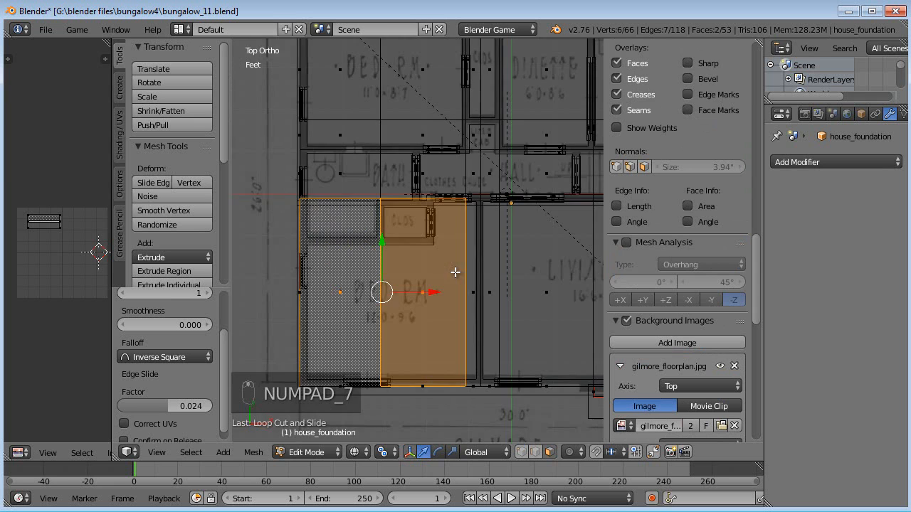
- Add a horizontal loop cut along the closet's lower wall
scroll(429, 259, "up", 2)
key("ctrl+r")
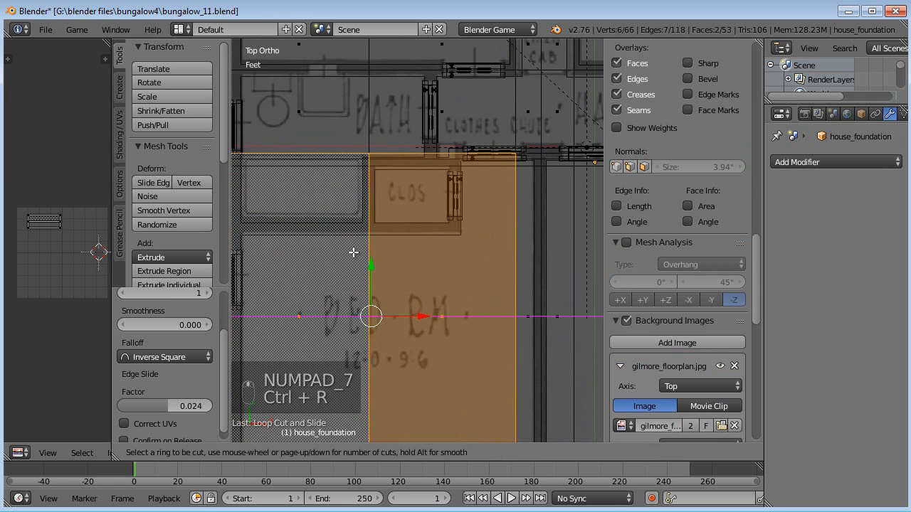
left_click(419, 222)
left_click(439, 140)
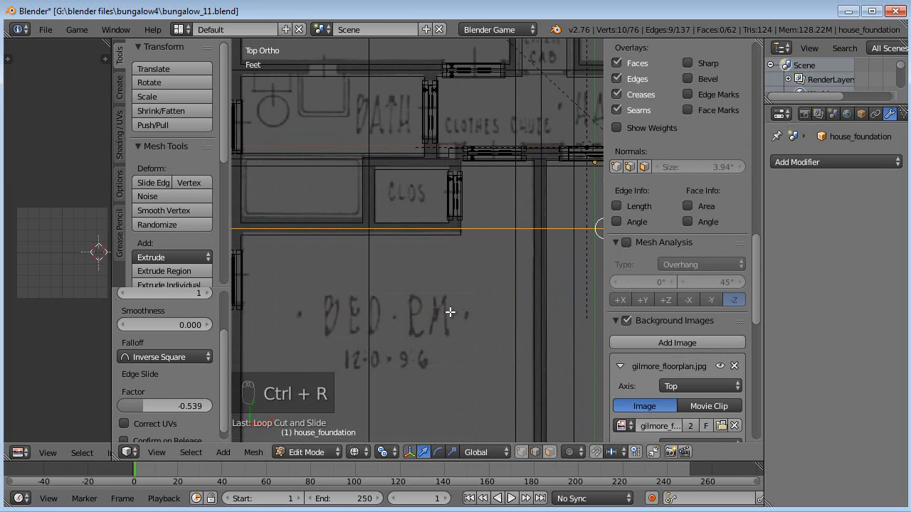
- Switch to face select mode and select the floor faces of the lower bedroom and its closets
scroll(440, 338, "down", 2)
left_click(549, 452)
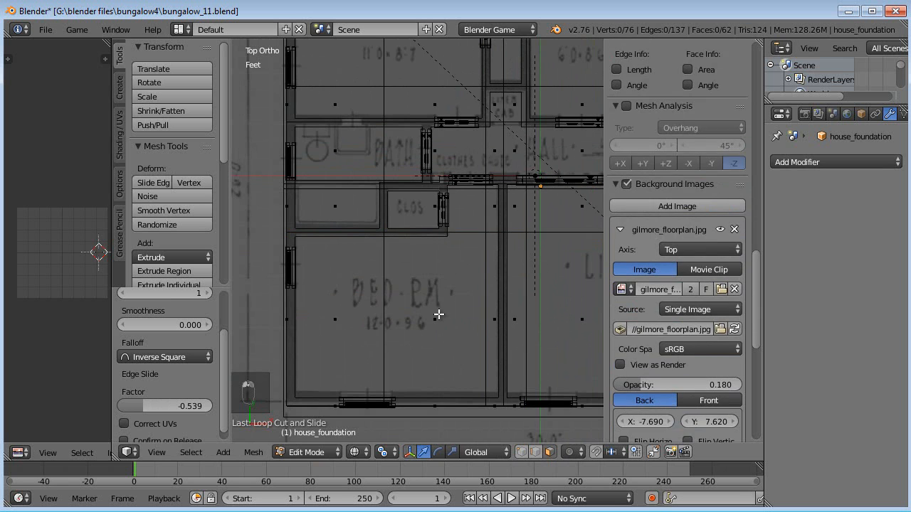
right_click(450, 241)
right_click(427, 204, "shift")
right_click(335, 313, "shift")
scroll(441, 289, "down", 1)
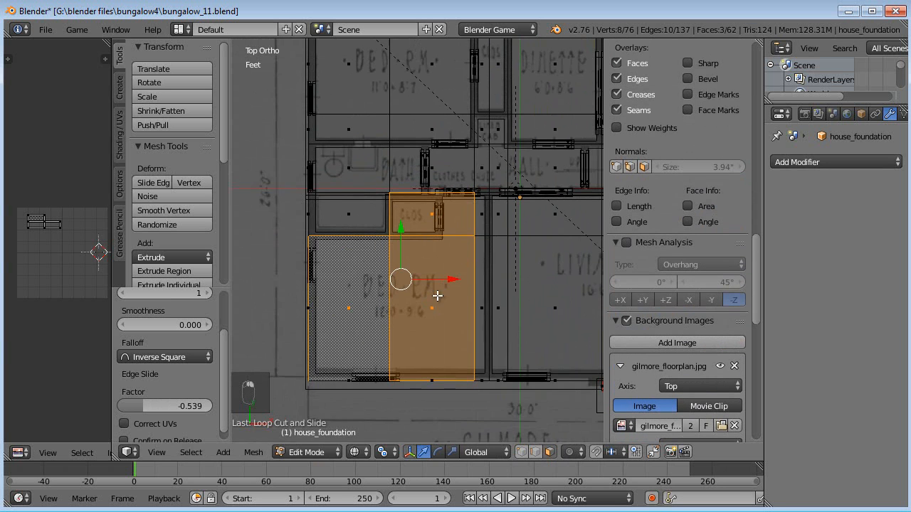
middle_click_drag(441, 289, 393, 348, "shift")
scroll(395, 285, "up", 2)
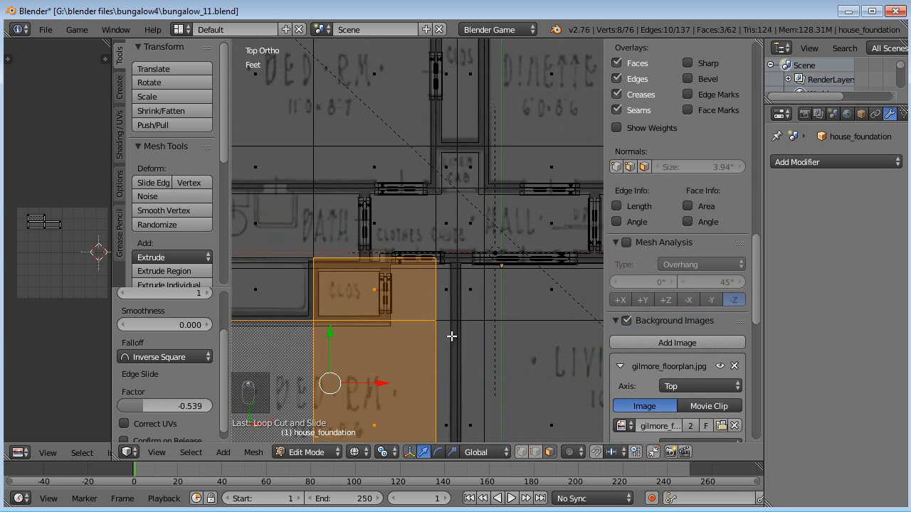
scroll(448, 304, "down", 3, "shift")
right_click(442, 217, "shift")
right_click(439, 352, "shift")
scroll(441, 320, "down", 1)
middle_click_drag(444, 282, 475, 393, "shift")
- Add the upper bedroom and closet floor faces to the selection
right_click(338, 225, "shift")
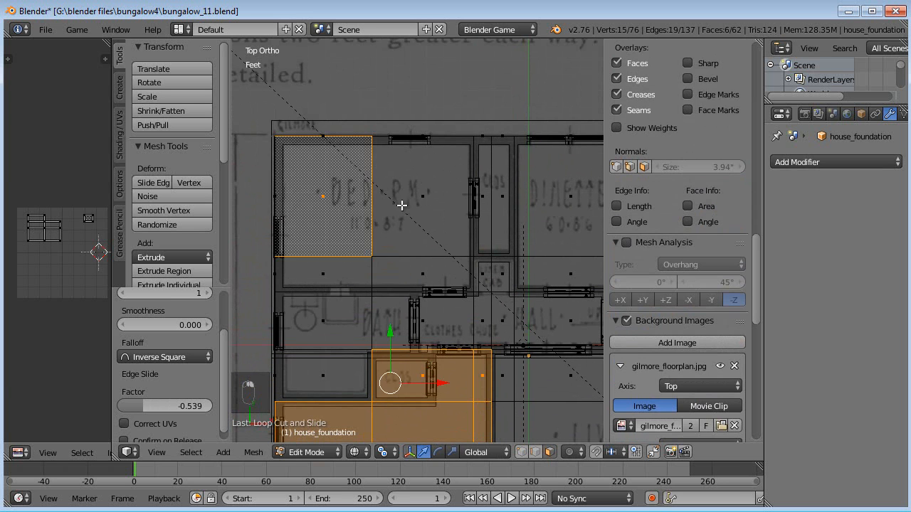
right_click(416, 196, "shift")
right_click(422, 267, "shift")
right_click(332, 271, "shift")
right_click(481, 197, "shift")
right_click(508, 200, "shift")
scroll(507, 269, "down", 1)
middle_click_drag(520, 353, 377, 234, "shift")
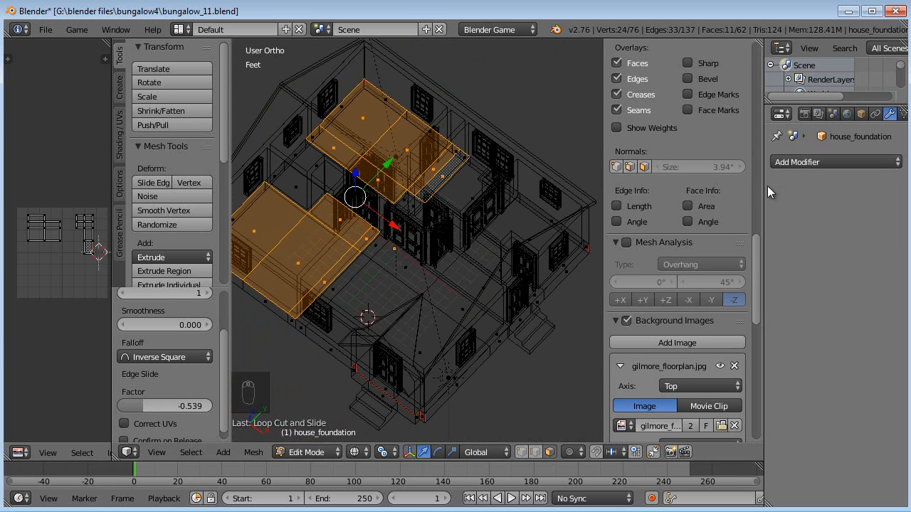
- Add a new material slot to the foundation with a new material named carpet
left_click_drag(765, 186, 685, 182)
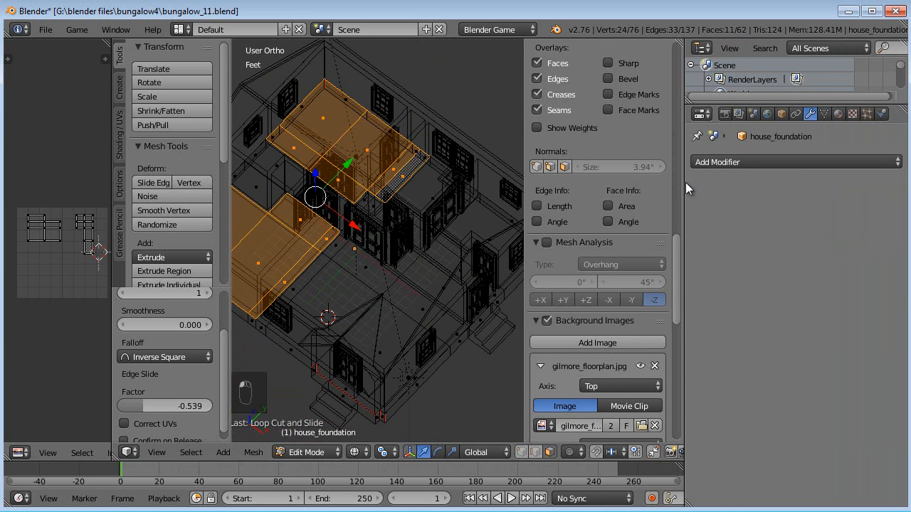
left_click(839, 114)
left_click_drag(775, 198, 774, 226)
left_click(882, 162)
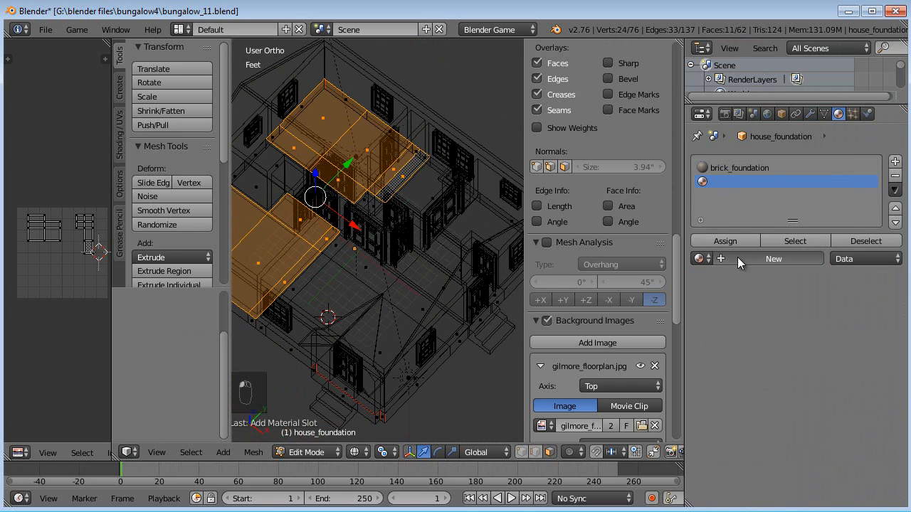
left_click(738, 258)
double_click(748, 257)
type("carpet")
key("Return")
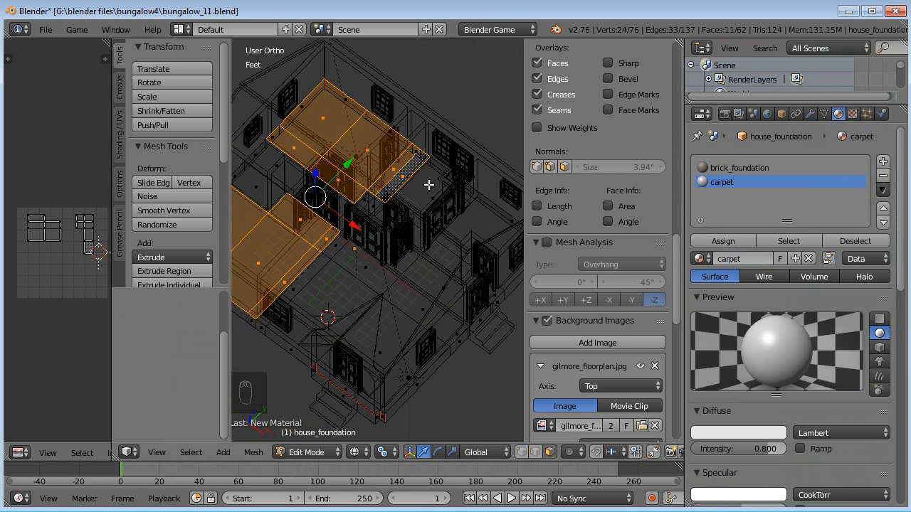
- Assign the carpet material to the selected faces and give it a light beige diffuse colour
left_click(714, 242)
middle_click_drag(383, 221, 416, 209, "shift")
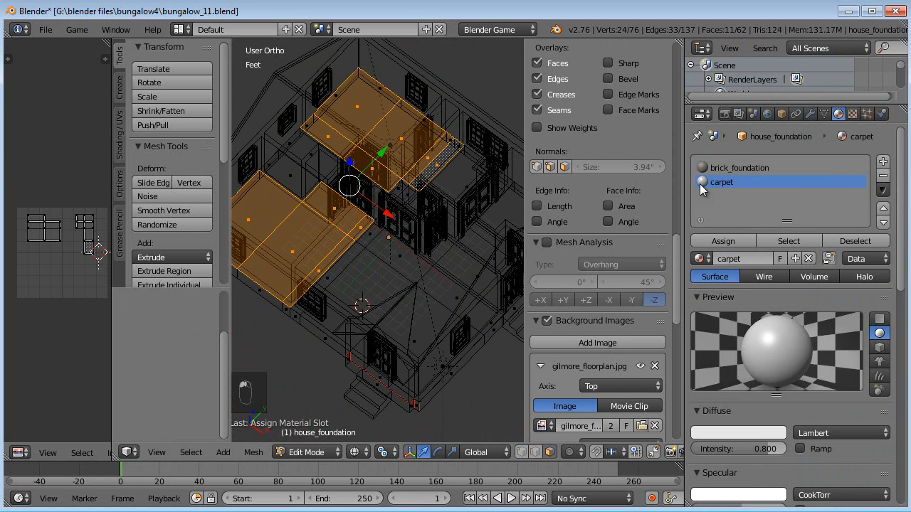
left_click(748, 429)
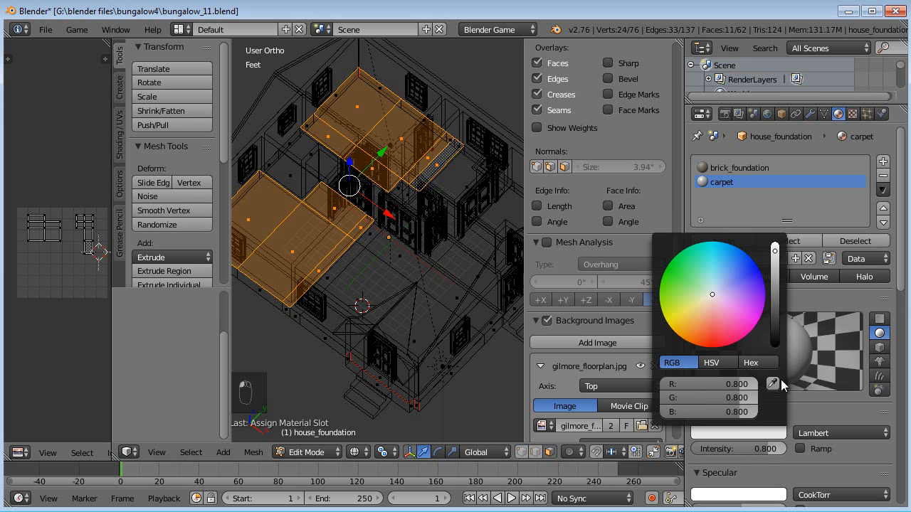
left_click_drag(725, 300, 706, 301)
- Invert the face selection and, in front view, box-deselect the foundation's side faces to keep only floor faces
key("z")
key("z")
middle_click_drag(364, 308, 402, 313)
middle_click_drag(393, 246, 423, 261)
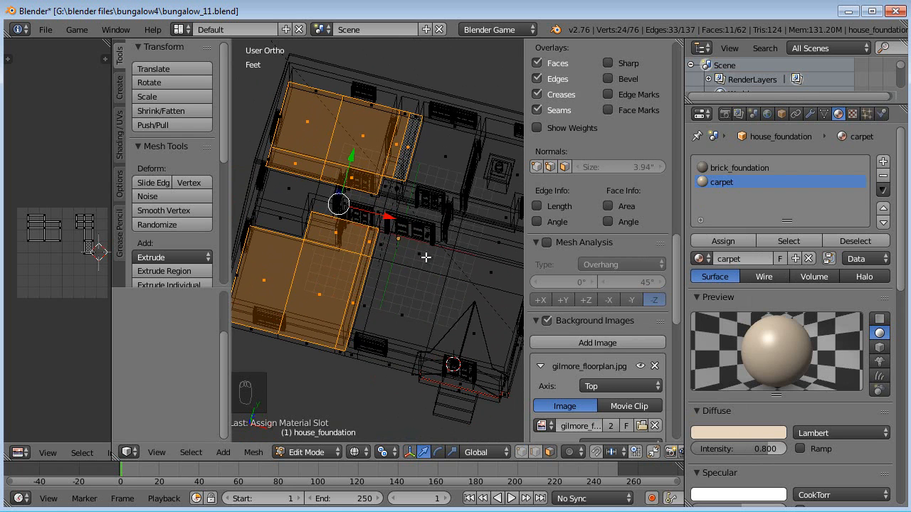
key("ctrl+i")
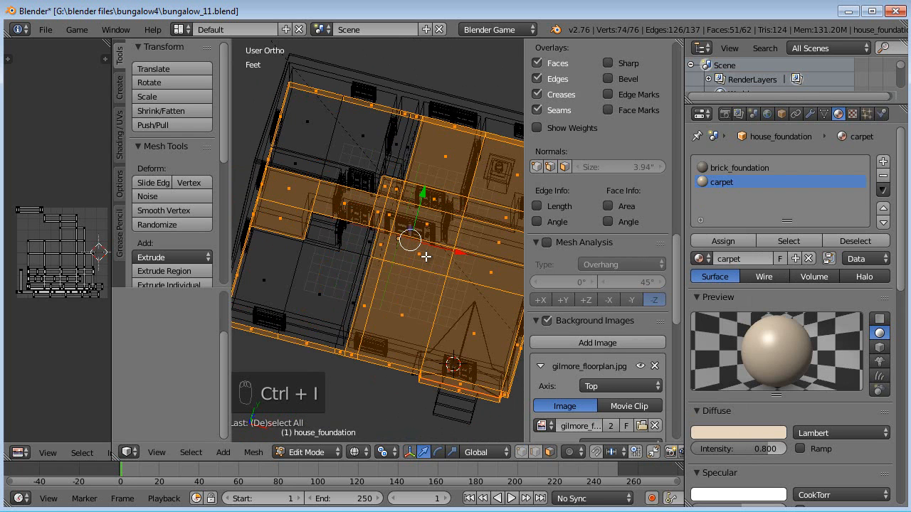
key("KP_1")
key("b")
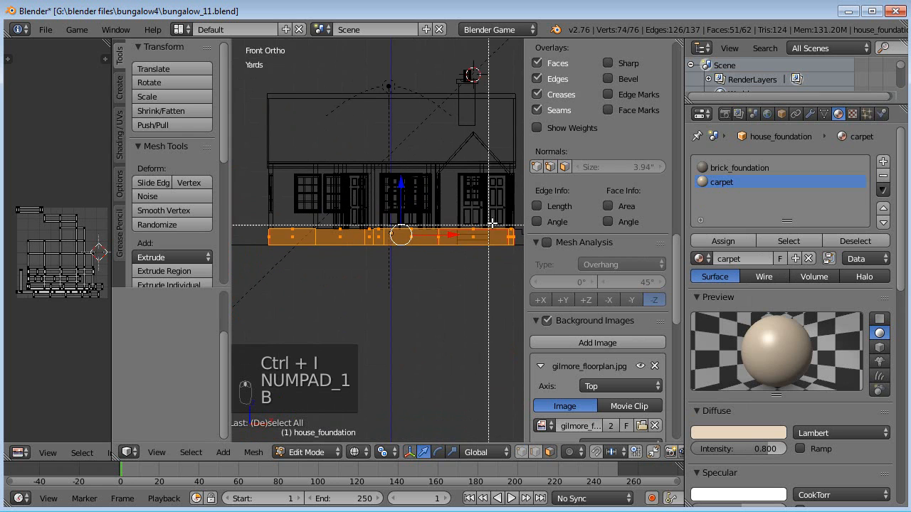
left_click_drag(517, 231, 518, 231)
middle_click_drag(382, 254, 257, 254)
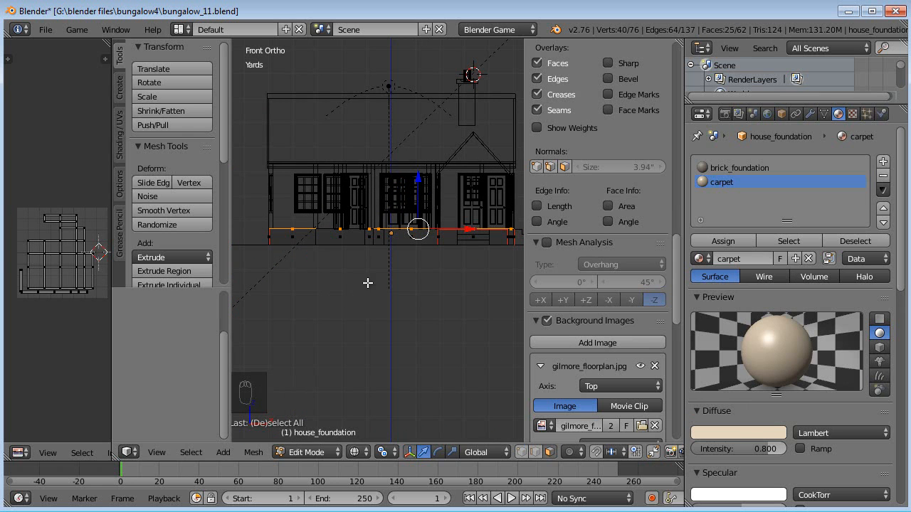
- Deselect the front step's face from the floor selection
middle_click_drag(459, 247, 372, 288)
scroll(372, 288, "up", 5)
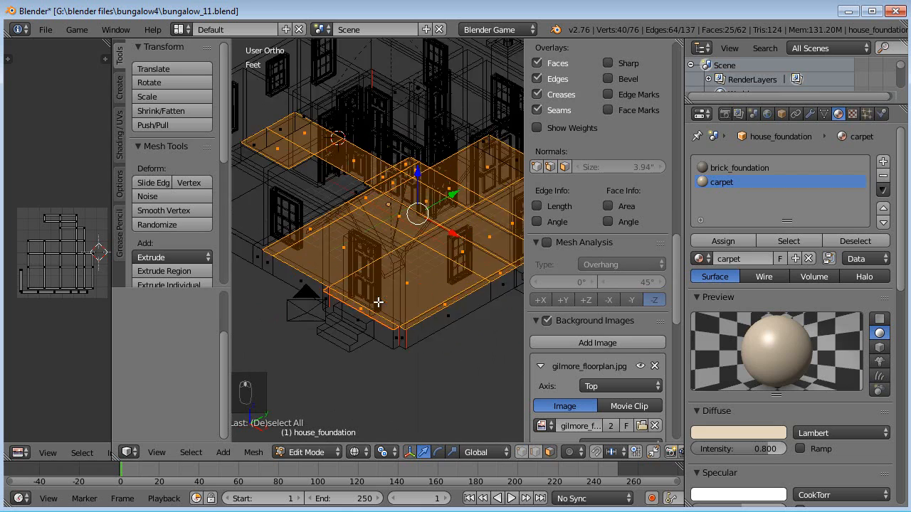
right_click(359, 343, "shift")
scroll(355, 335, "down", 4)
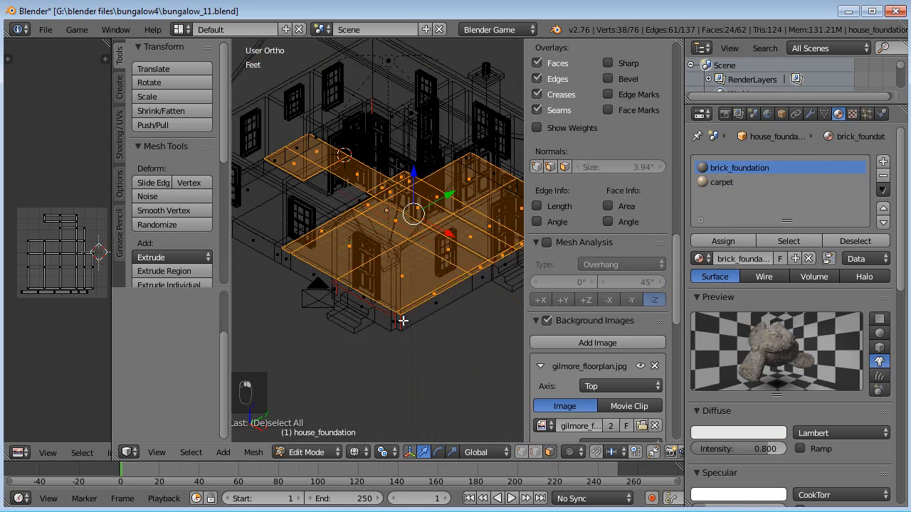
middle_click_drag(402, 359, 649, 299)
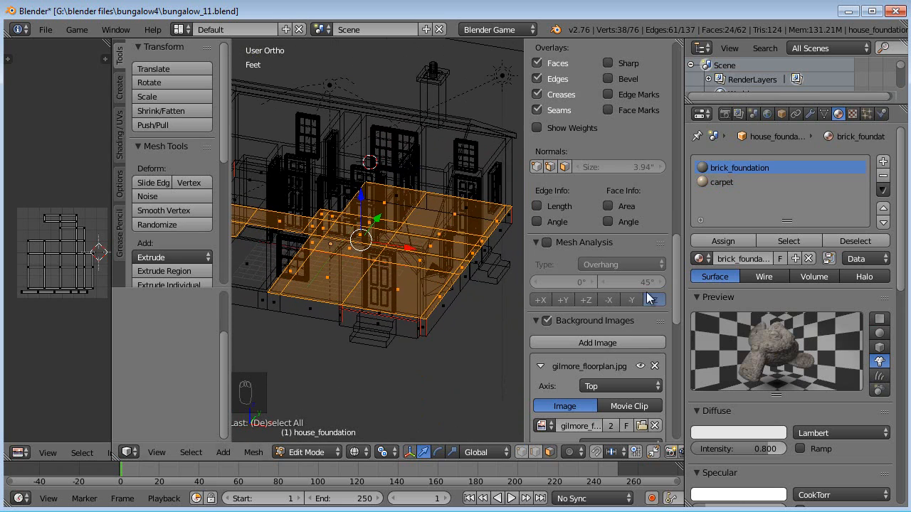
- Add a new material named hardwood and assign it to the selected floor faces
left_click(883, 162)
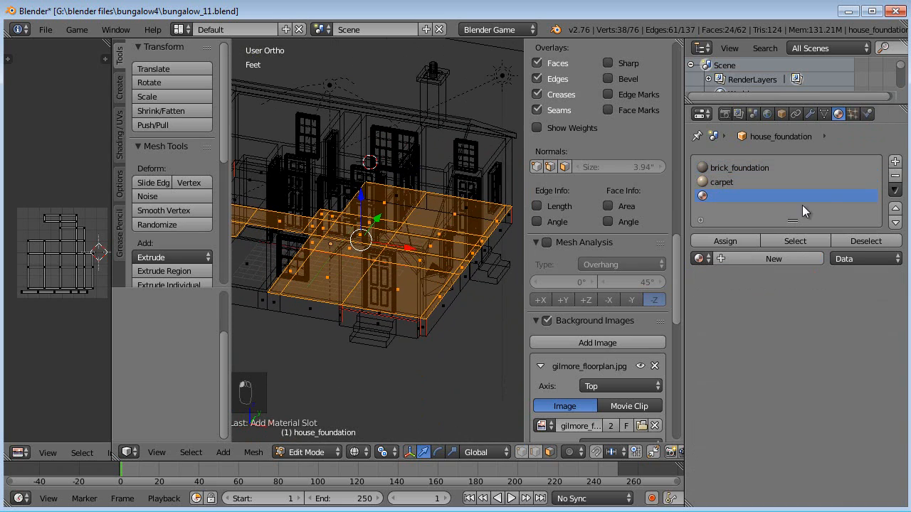
left_click(741, 258)
left_click(747, 258)
type("hardw")
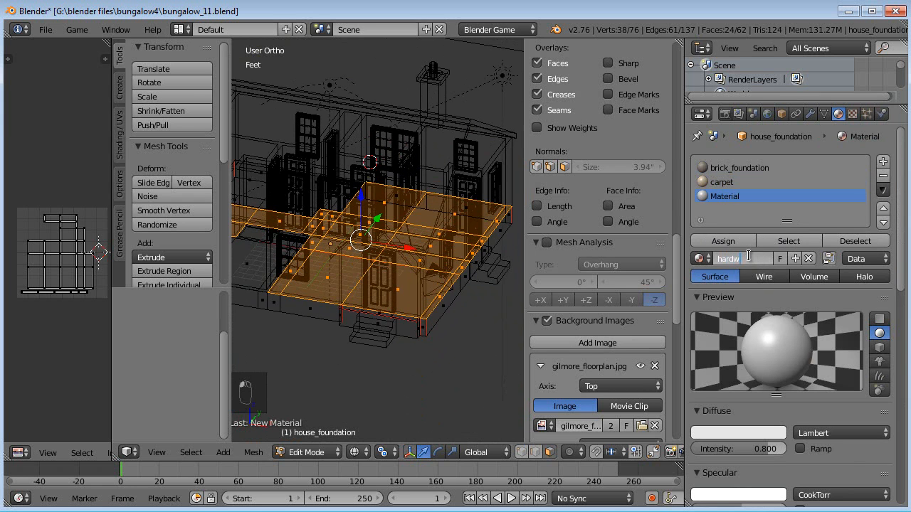
type("ood")
key("Return")
left_click(732, 241)
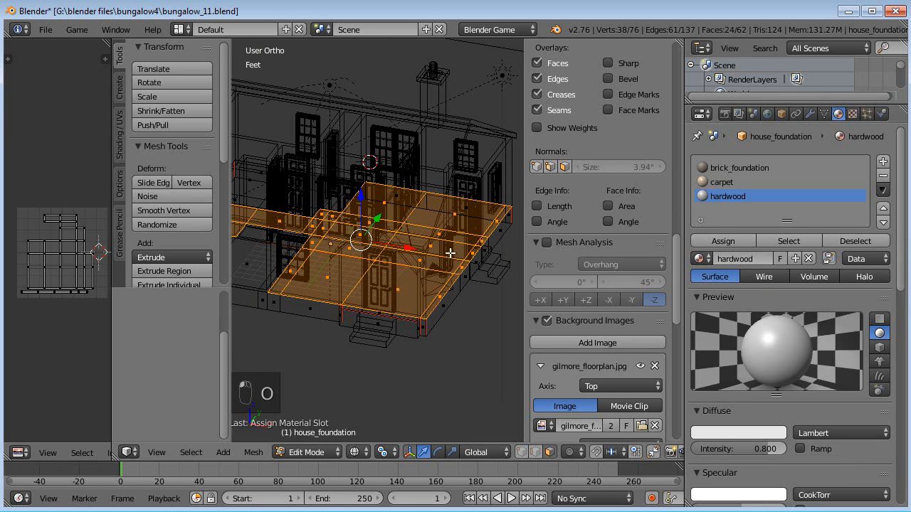
- Leave Edit Mode, switch to solid shading and hide every object except the foundation
key("Tab")
mouse_move(491, 262)
middle_mouse_down()
mouse_move(416, 270)
mouse_move(427, 295)
mouse_move(467, 299)
mouse_move(445, 281)
mouse_move(430, 333)
mouse_move(432, 322)
mouse_move(348, 280)
middle_mouse_up()
key("z")
key("shift+h")
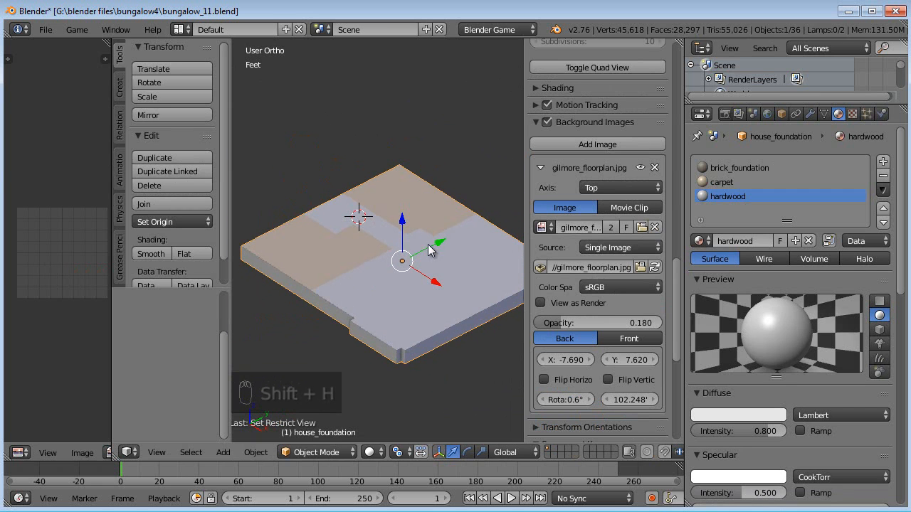
scroll(426, 238, "up", 1)
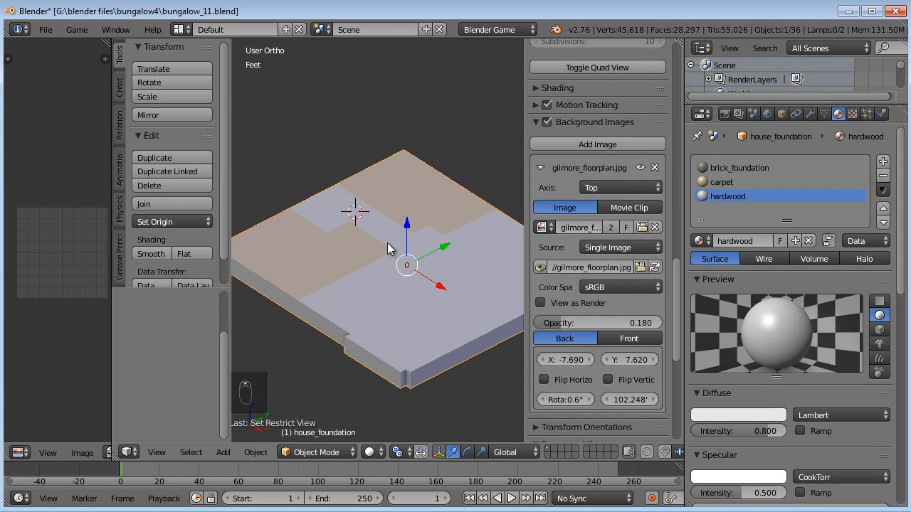
- Set the hardwood material's diffuse colour to a medium brown
left_click(746, 412)
key("Escape")
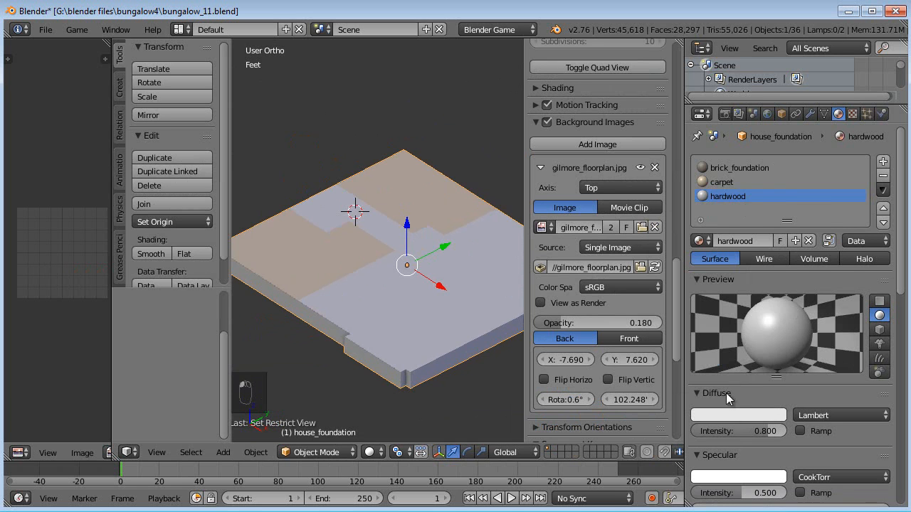
left_click(733, 414)
left_click_drag(714, 284, 708, 288)
left_click_drag(774, 242, 774, 252)
key("a")
middle_click_drag(428, 271, 431, 238)
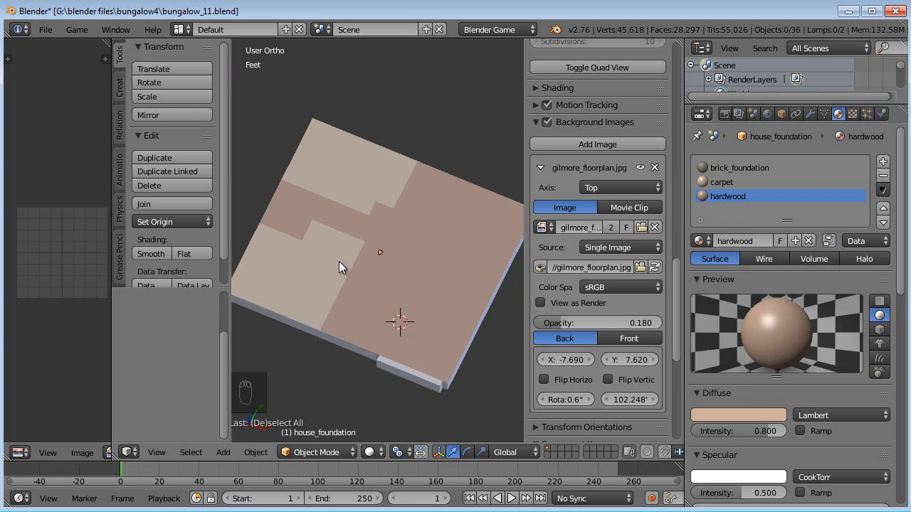
middle_click_drag(311, 262, 390, 283)
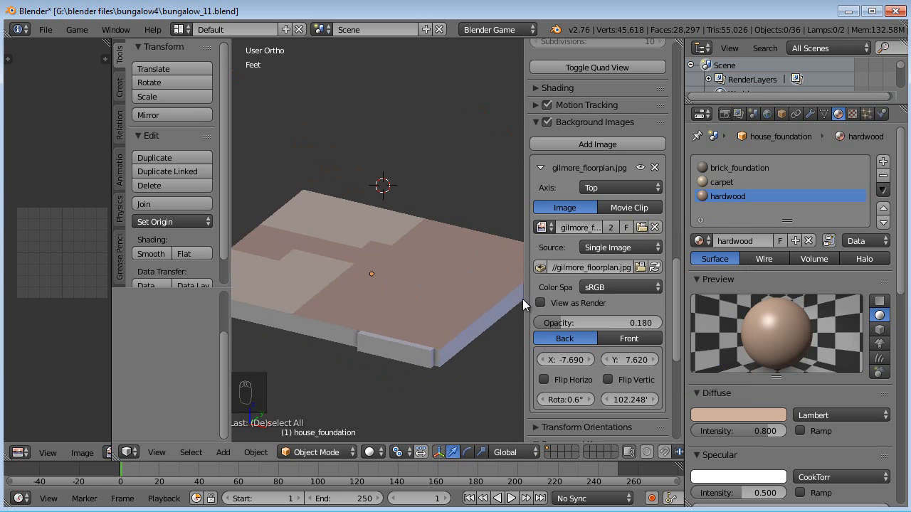
- Switch to the web browser and close the extra Textures.com tabs
key("alt+Tab")
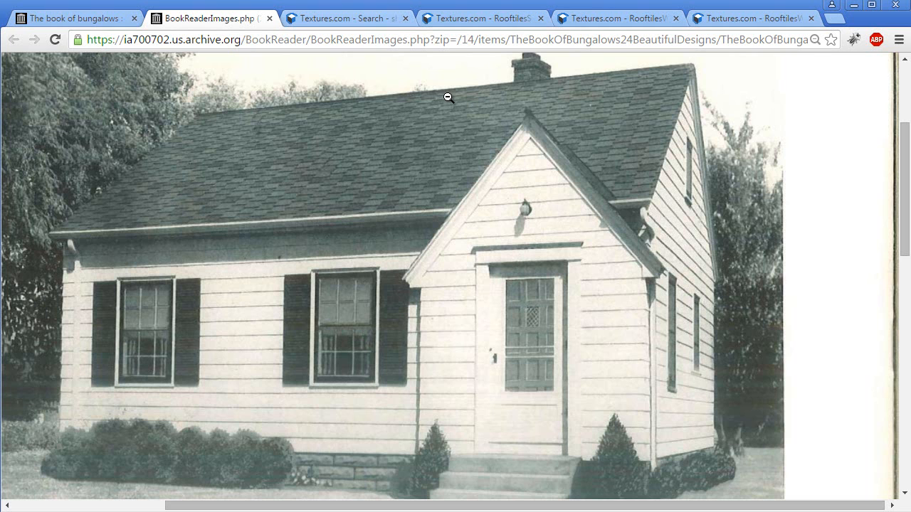
left_click(605, 20)
left_click(675, 19)
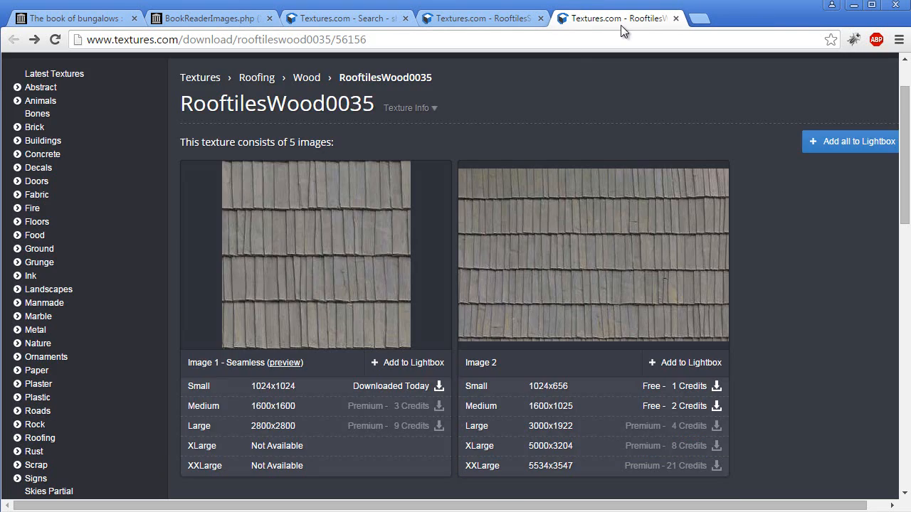
left_click(675, 18)
left_click(503, 19)
- Search Textures.com for hardwood textures
scroll(126, 187, "up", 5)
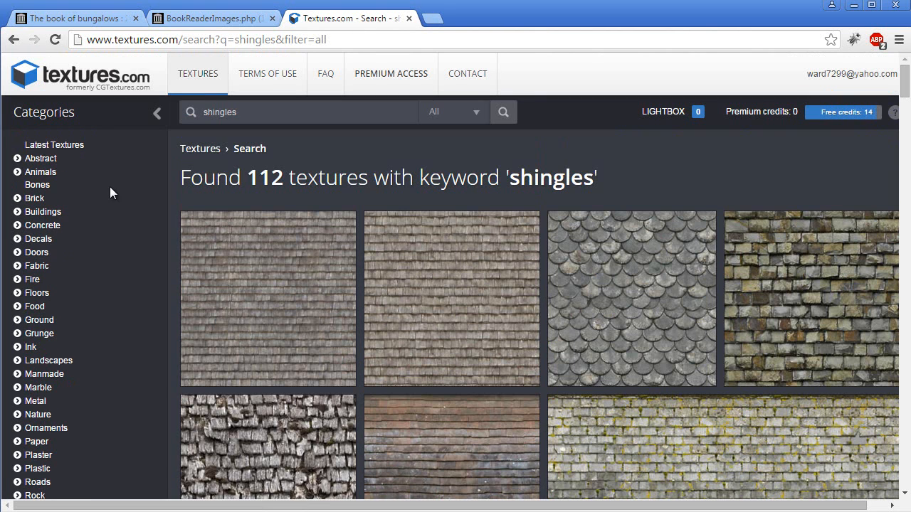
double_click(269, 109)
type("hardwood")
key("Return")
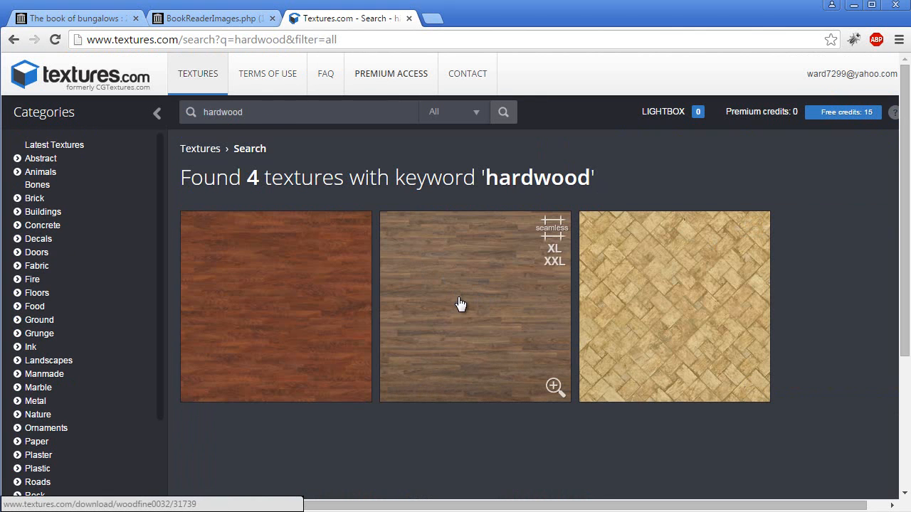
- Open the seamless preview of the WoodFine0032 texture
scroll(444, 258, "down", 3)
scroll(451, 264, "up", 3)
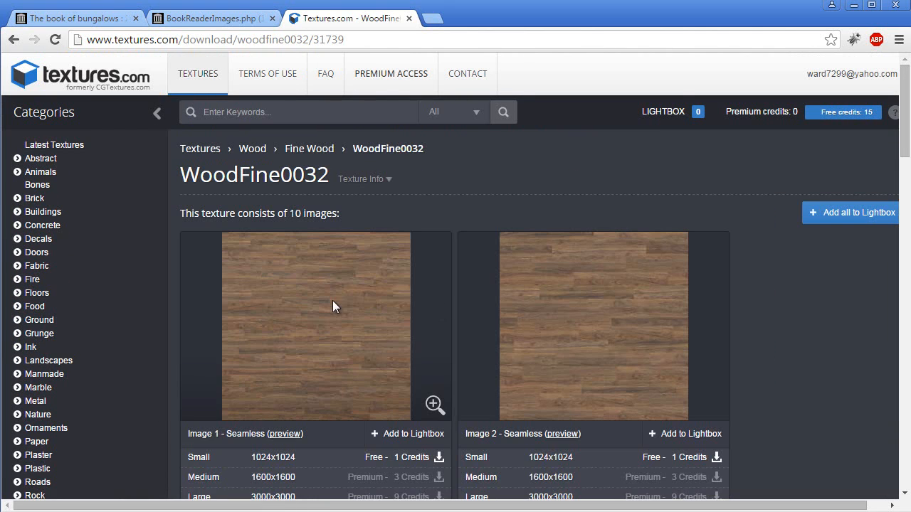
left_click(284, 434)
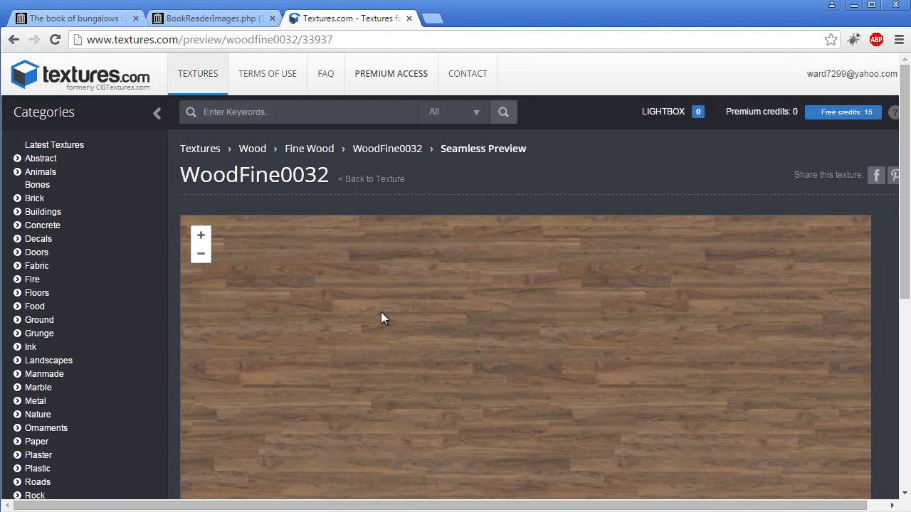
scroll(410, 311, "down", 1)
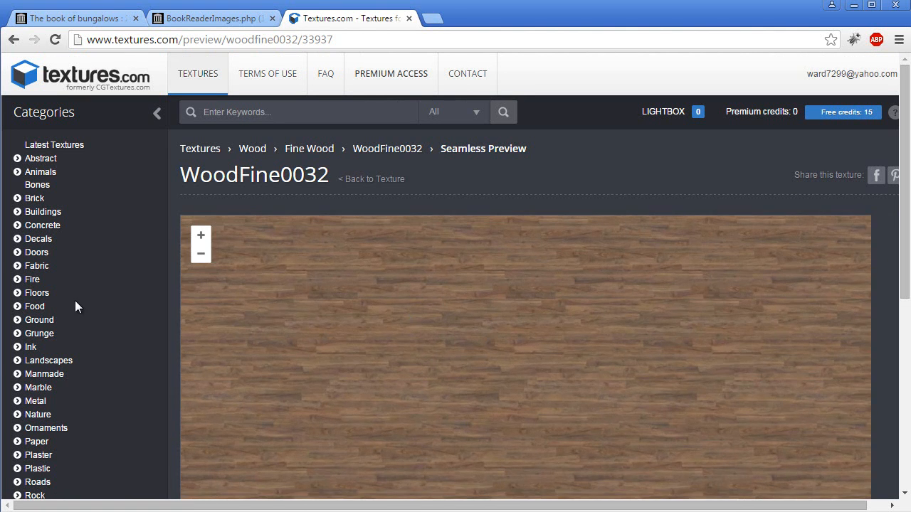
- Open the Floors category and browse its subcategories
left_click(37, 294)
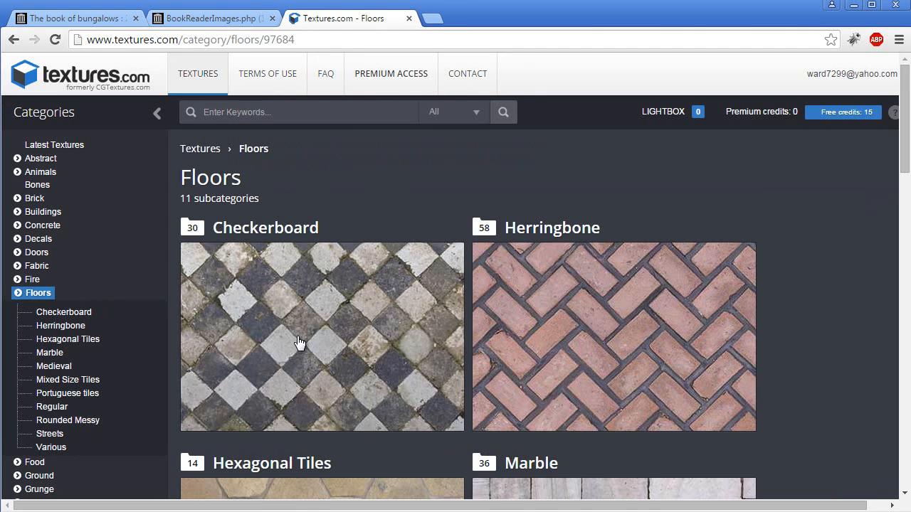
scroll(297, 341, "down", 6)
scroll(299, 344, "up", 3)
scroll(299, 344, "down", 10)
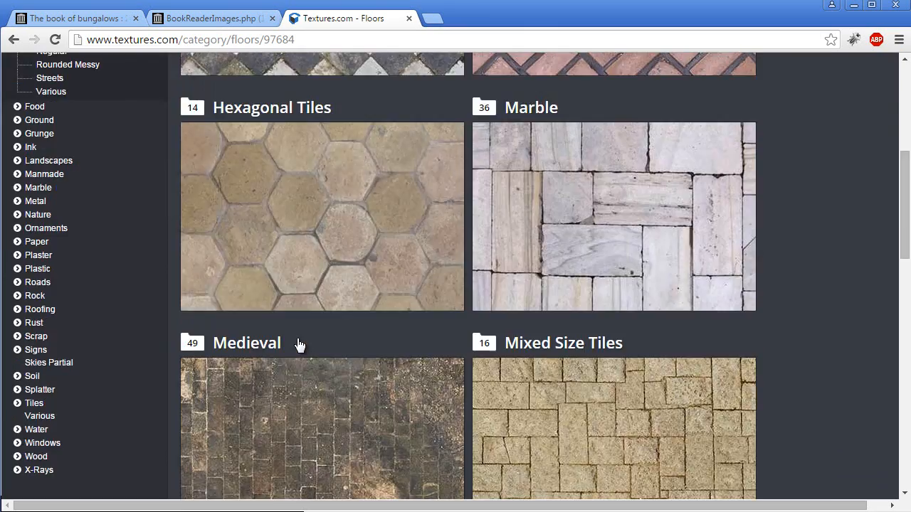
scroll(299, 343, "down", 5)
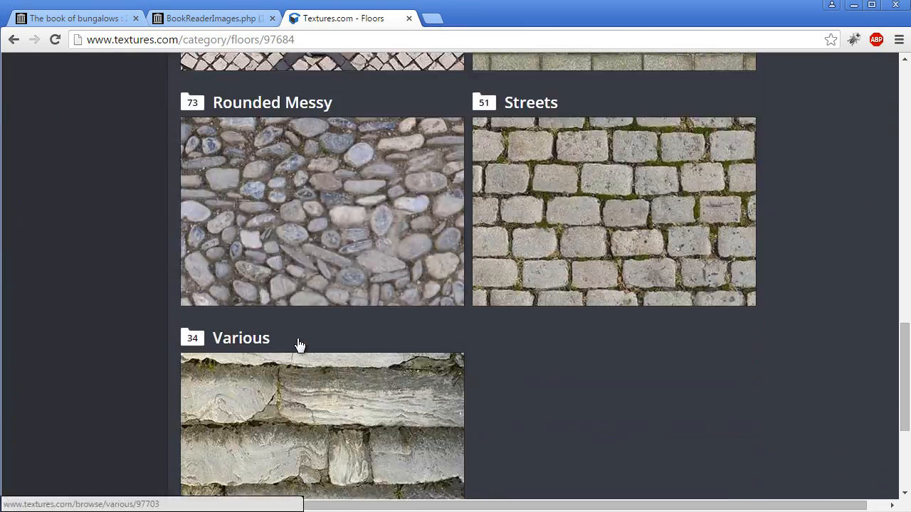
scroll(297, 340, "up", 13)
scroll(298, 344, "up", 5)
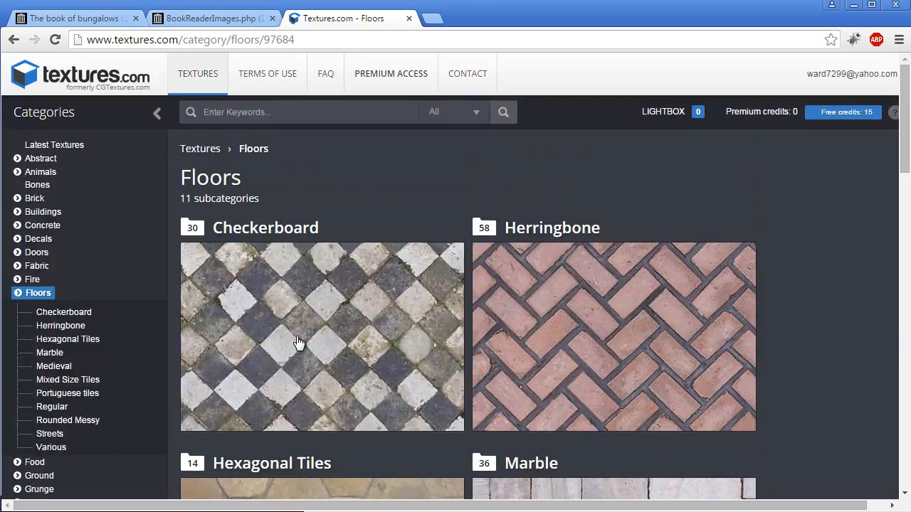
- Return to the Fine Wood category and browse its wood textures
left_click(14, 40)
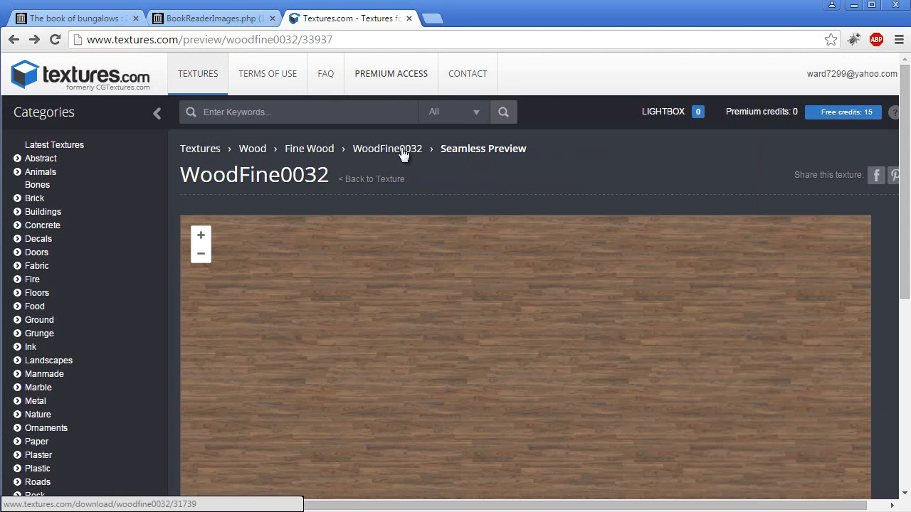
left_click(307, 153)
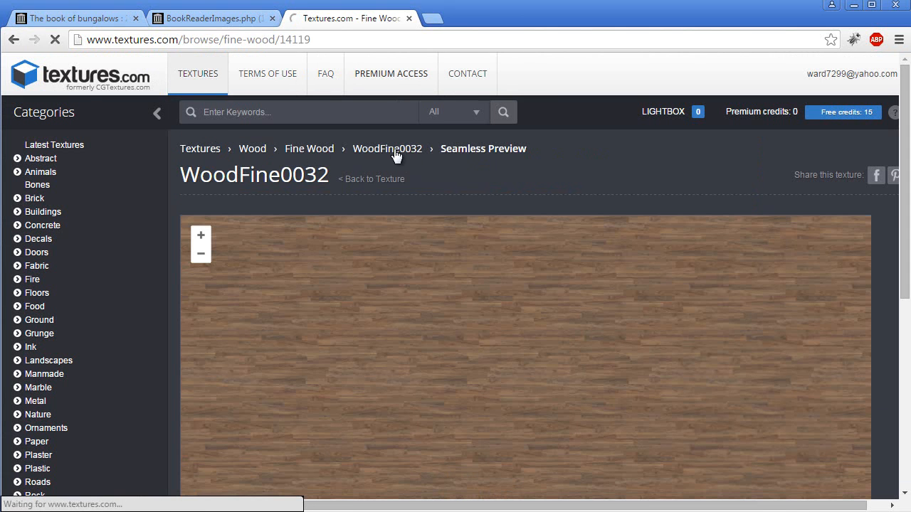
scroll(385, 213, "down", 2)
scroll(385, 237, "down", 1)
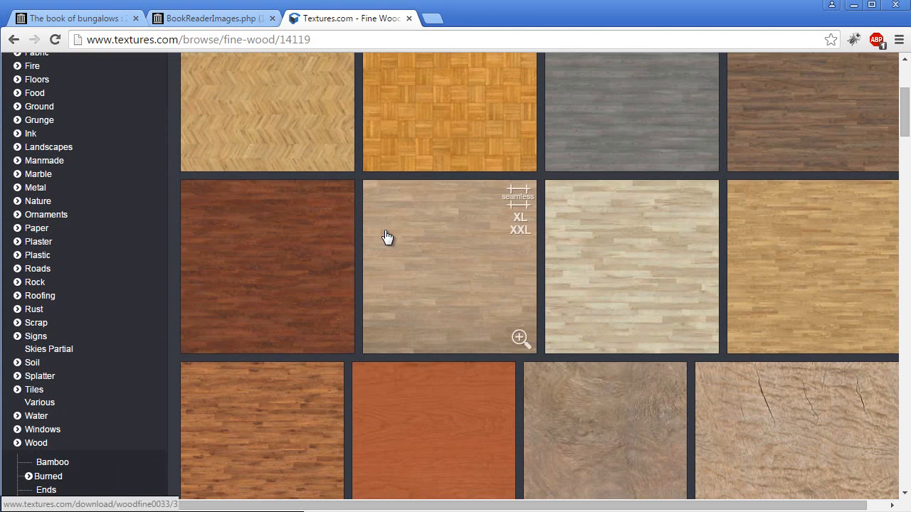
scroll(504, 325, "down", 1)
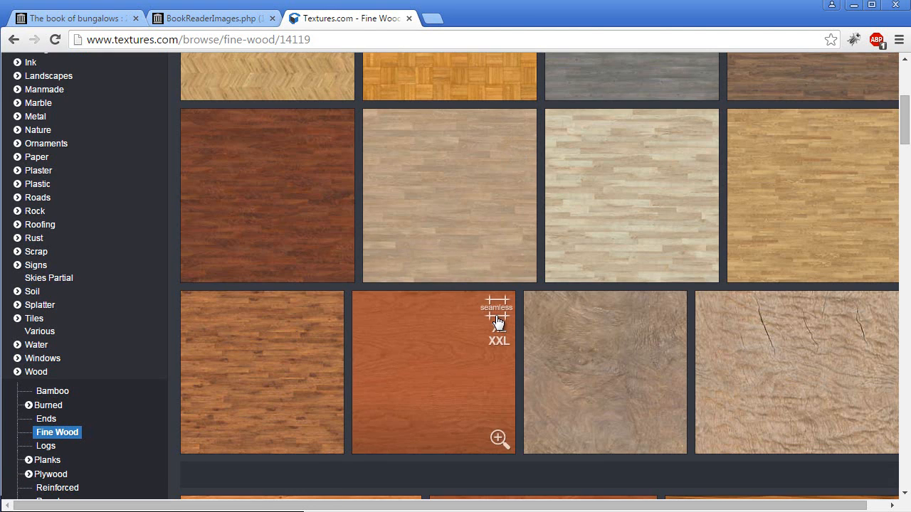
scroll(498, 323, "down", 9)
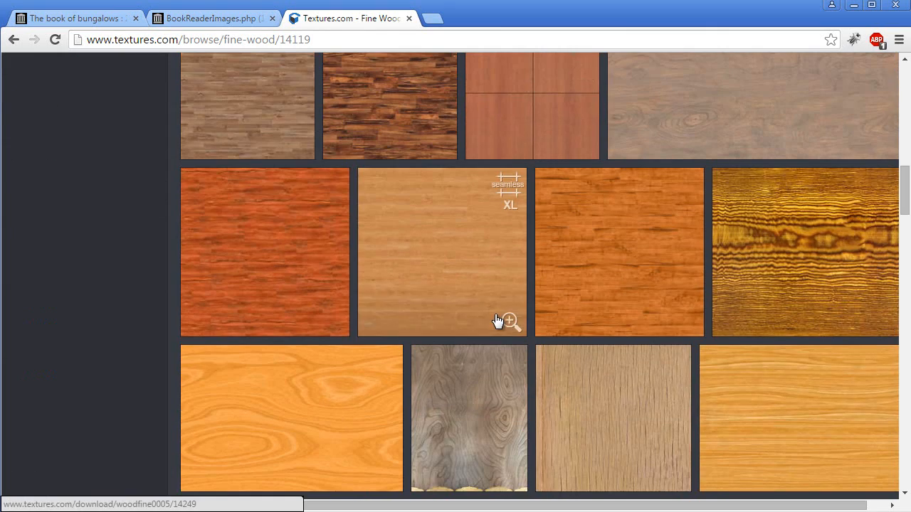
scroll(548, 340, "down", 7)
scroll(549, 342, "down", 10)
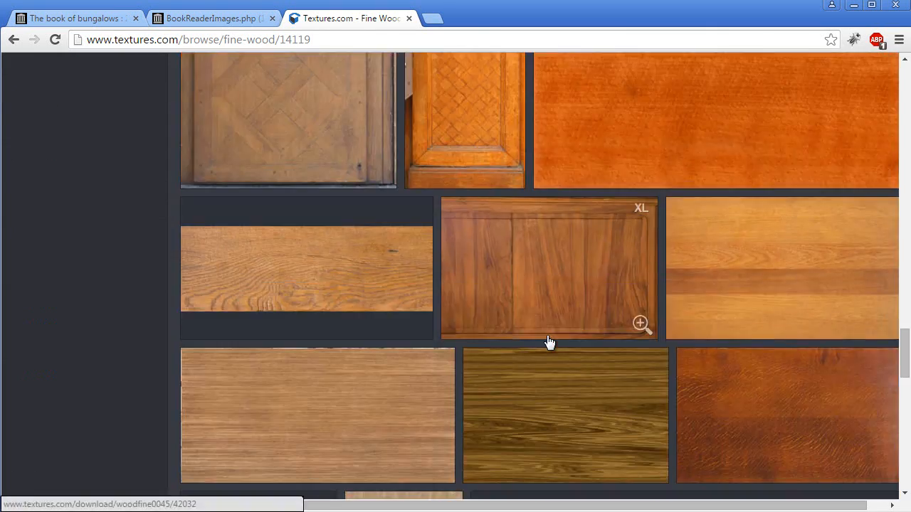
scroll(548, 343, "down", 10)
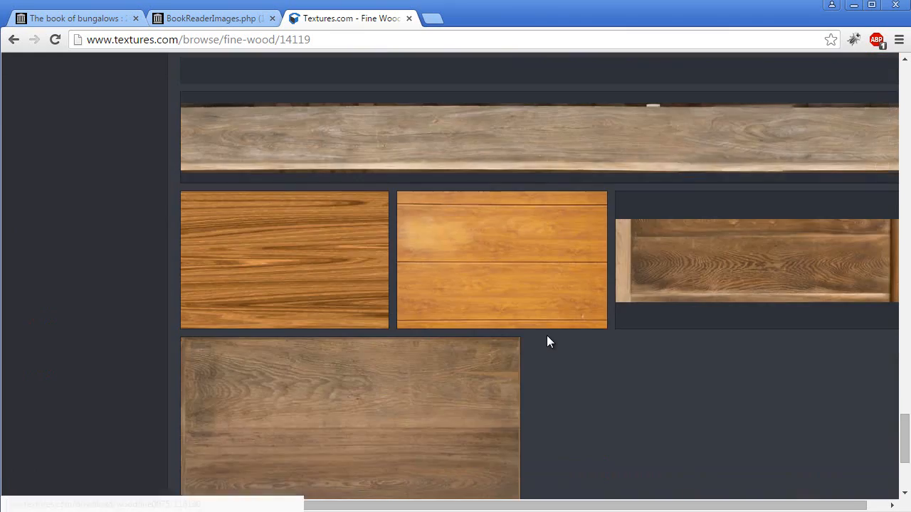
scroll(546, 342, "down", 3)
scroll(547, 342, "up", 20)
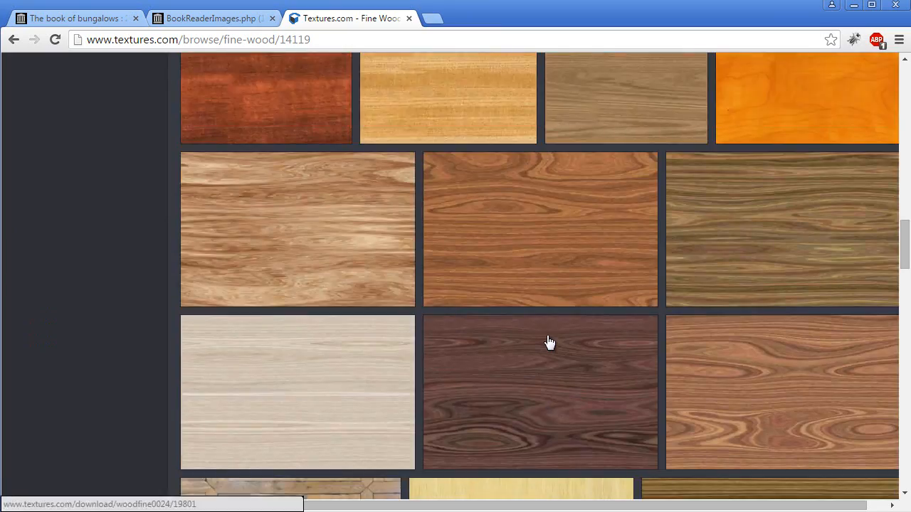
scroll(549, 342, "up", 10)
scroll(544, 334, "down", 3)
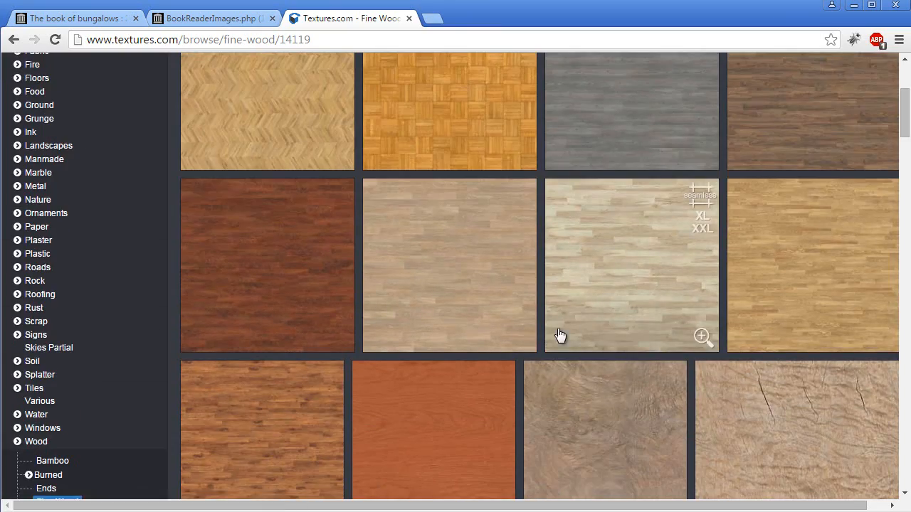
scroll(582, 329, "up", 2)
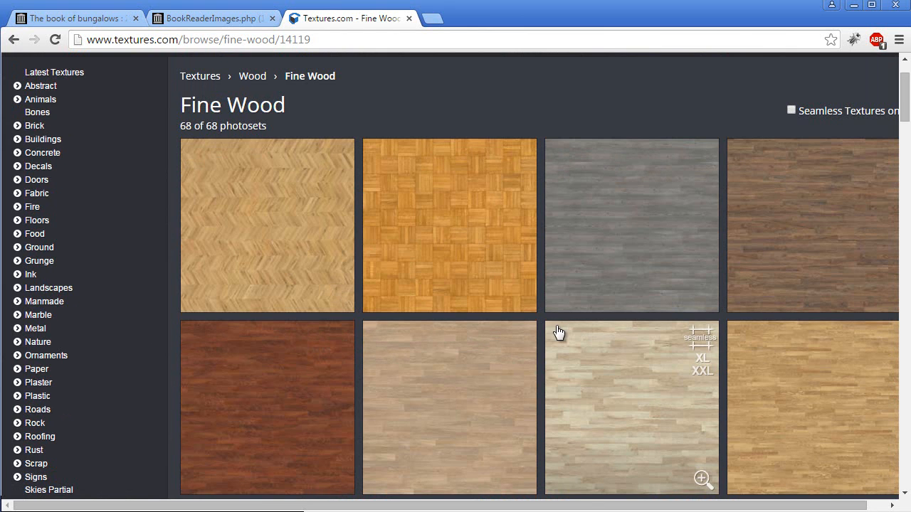
scroll(541, 326, "down", 2)
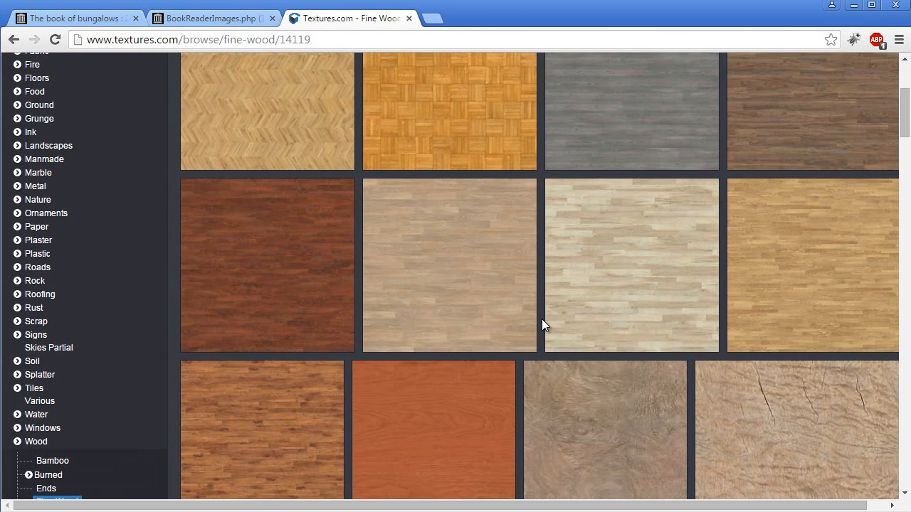
- Download the small 1024x1024 seamless image of the WoodFine0035 texture and open the downloaded file
left_click(639, 243)
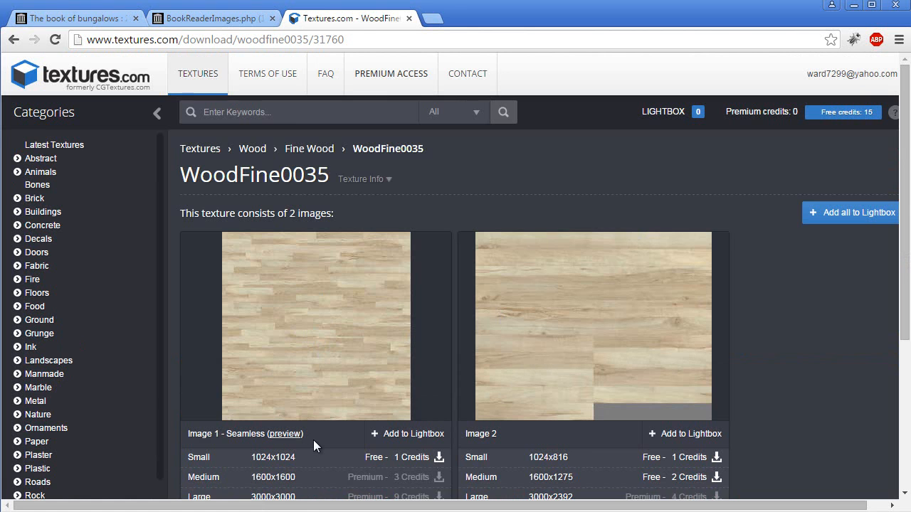
scroll(311, 441, "down", 2)
left_click(401, 322)
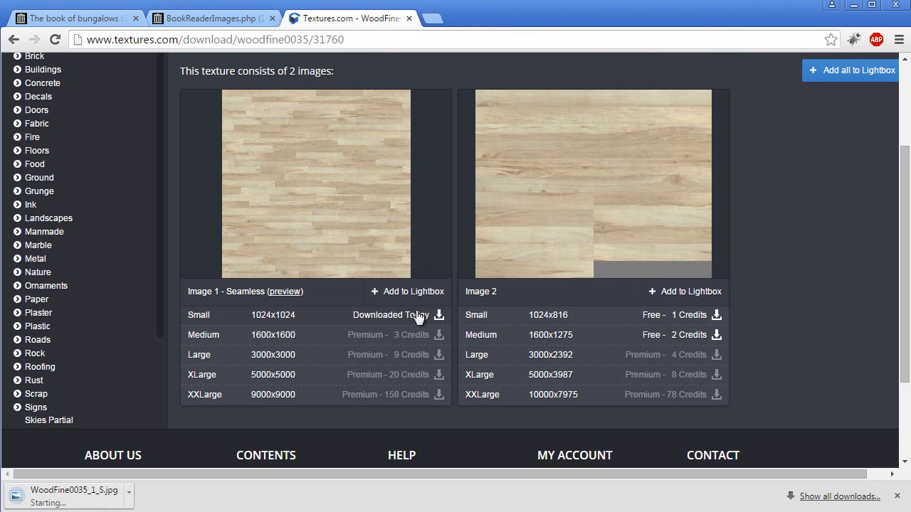
left_click(105, 496)
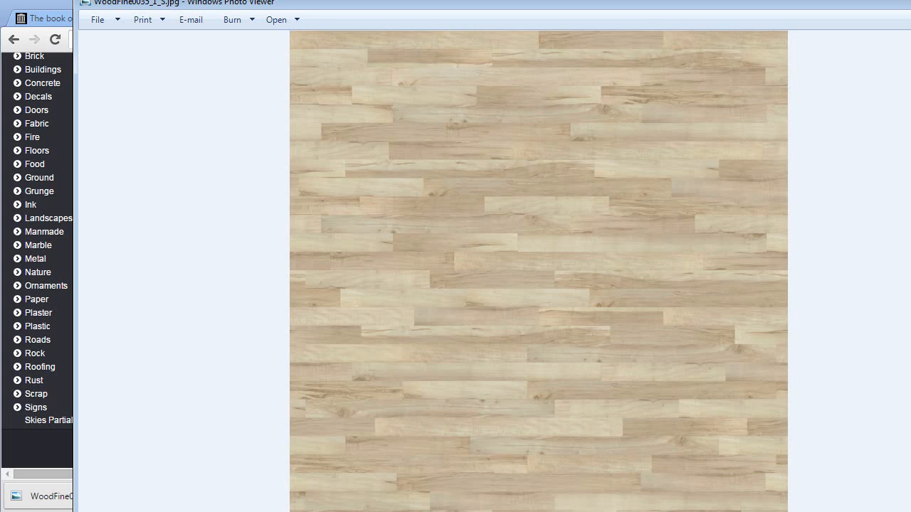
- Open the downloaded wood image in Photoshop
left_click_drag(910, 1, 857, 83)
left_click_drag(711, 90, 692, 40)
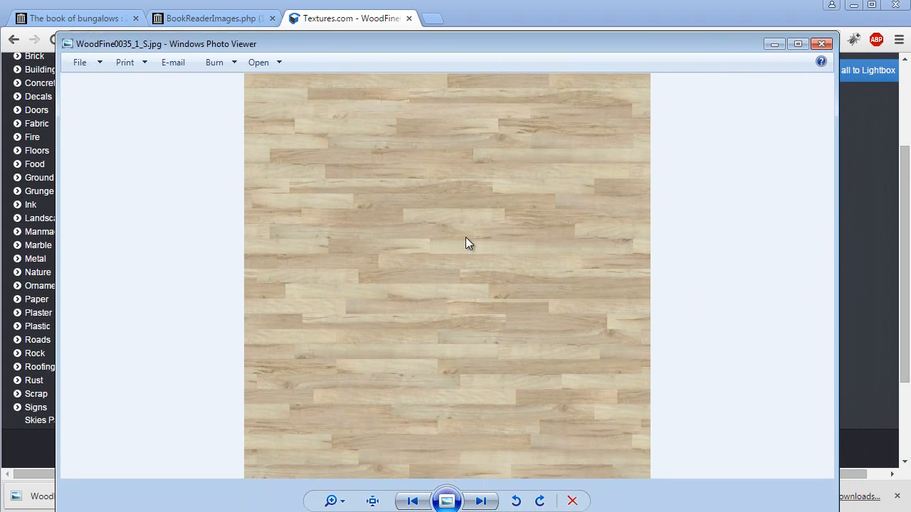
right_click(421, 229)
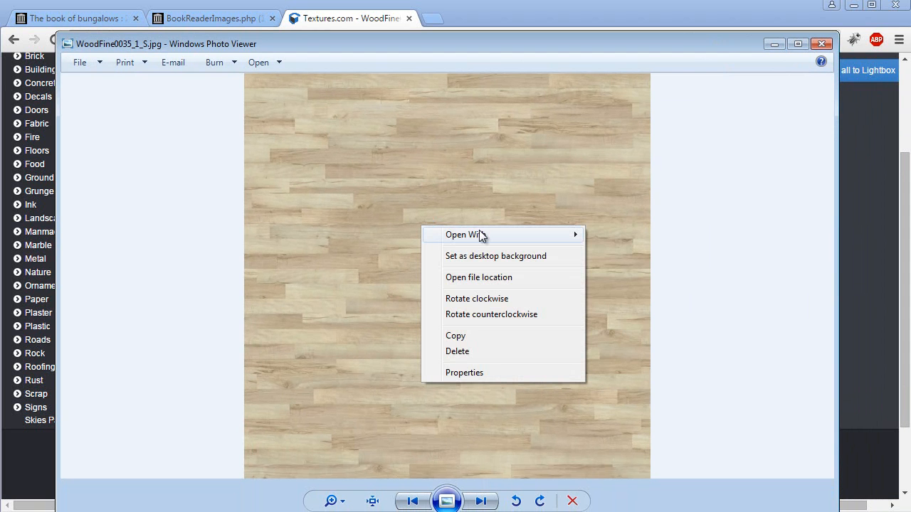
mouse_move(479, 235)
left_click(643, 268)
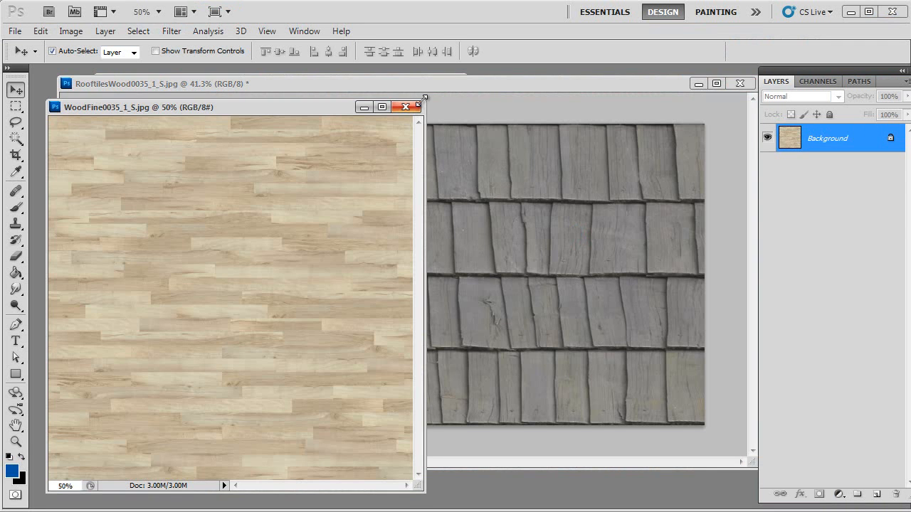
mouse_move(424, 97)
left_mouse_down()
mouse_move(447, 82)
mouse_move(429, 96)
left_mouse_up()
left_click_drag(429, 490, 515, 509)
key("ctrl+plus")
key("ctrl+plus")
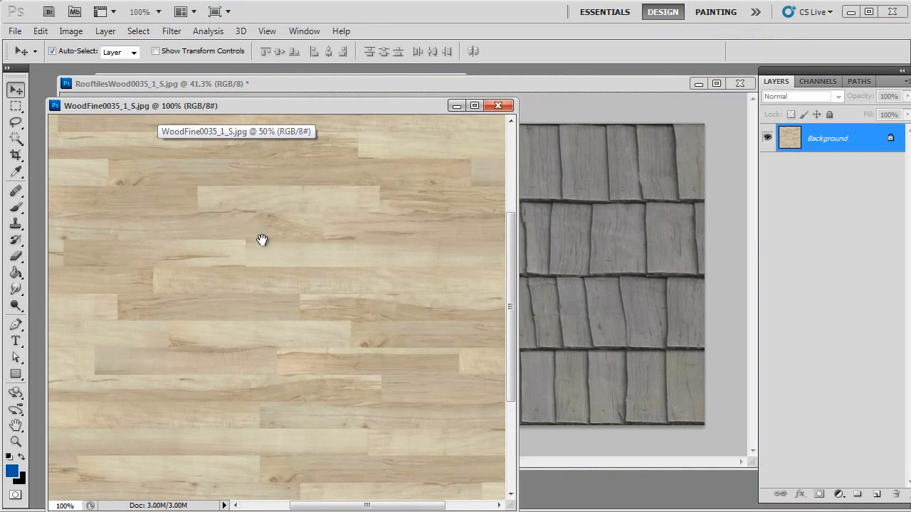
- Adjust the wood texture's brightness to -6 and contrast to 26 with Brightness/Contrast
left_click_drag(245, 232, 340, 291)
left_click(72, 32)
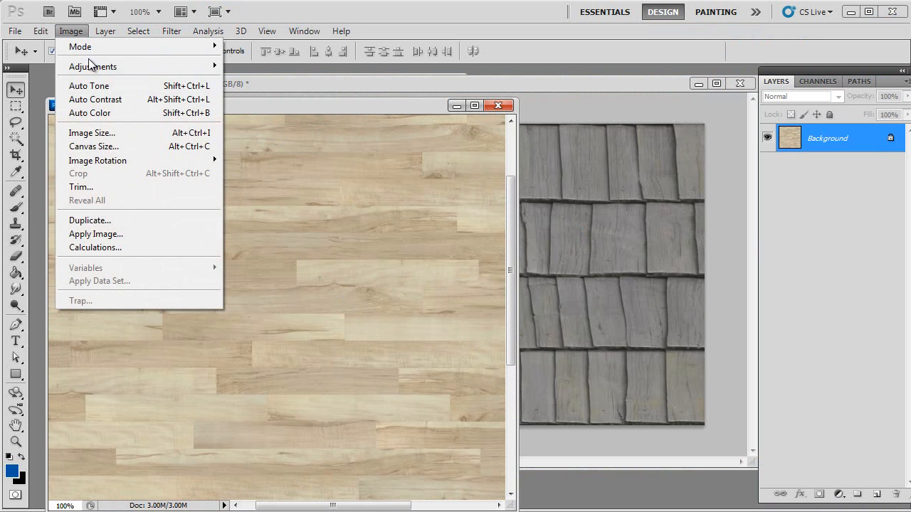
mouse_move(90, 67)
left_click(427, 66)
left_click_drag(783, 268, 692, 244)
left_click_drag(636, 311, 642, 310)
left_click(726, 327)
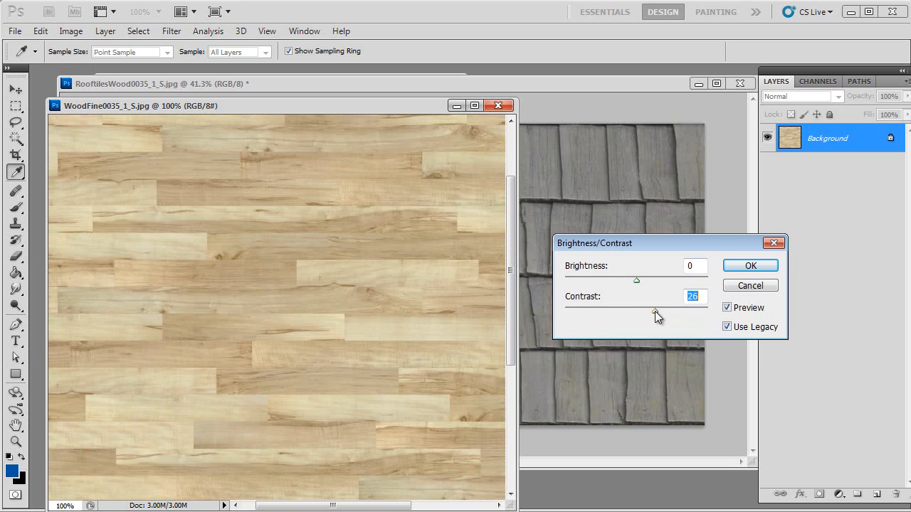
left_click_drag(640, 281, 632, 276)
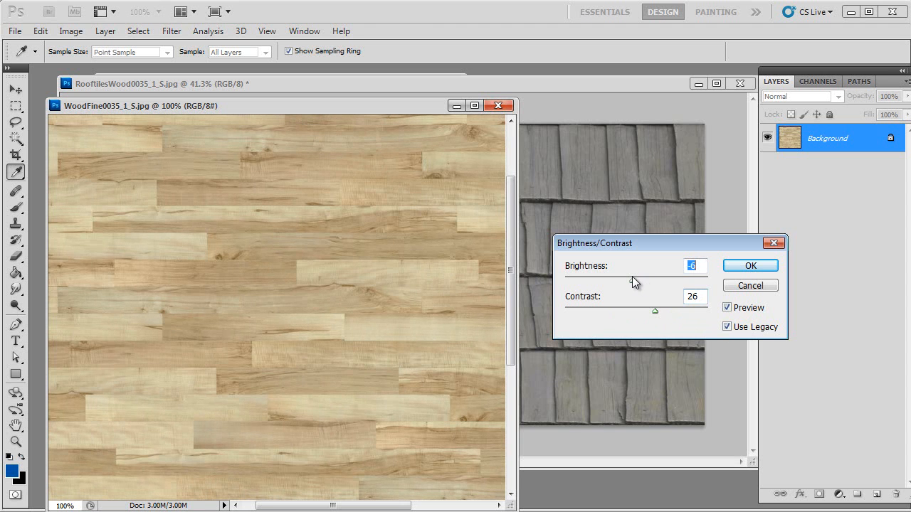
left_click(727, 307)
left_click(730, 308)
left_click(753, 269)
- Save the adjusted texture for web as woodfloor in the bungalow4 folder
key("v")
left_click(403, 263)
key("Return")
left_click_drag(417, 322, 449, 340)
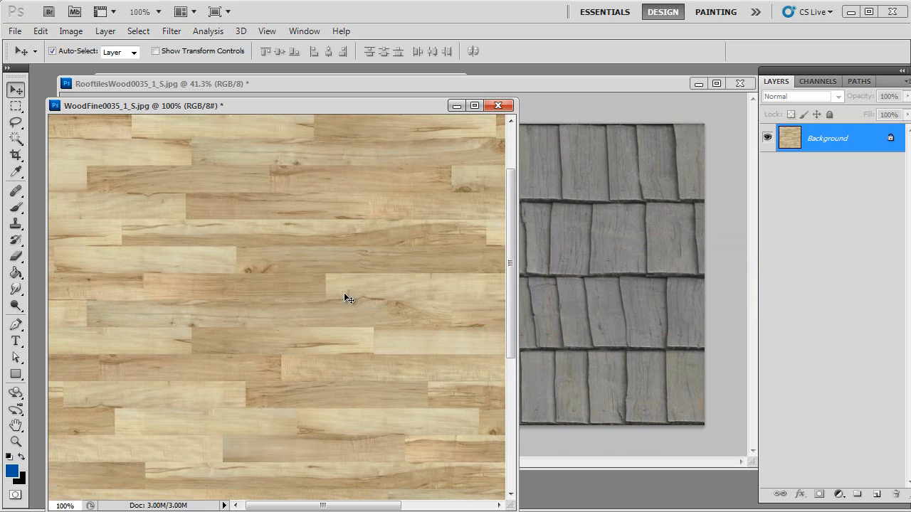
key("ctrl+alt+shift+s")
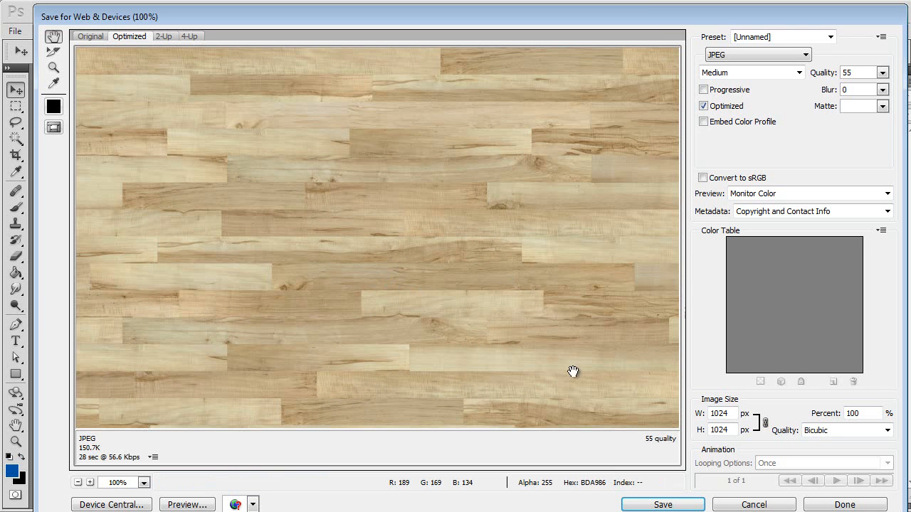
left_click(661, 505)
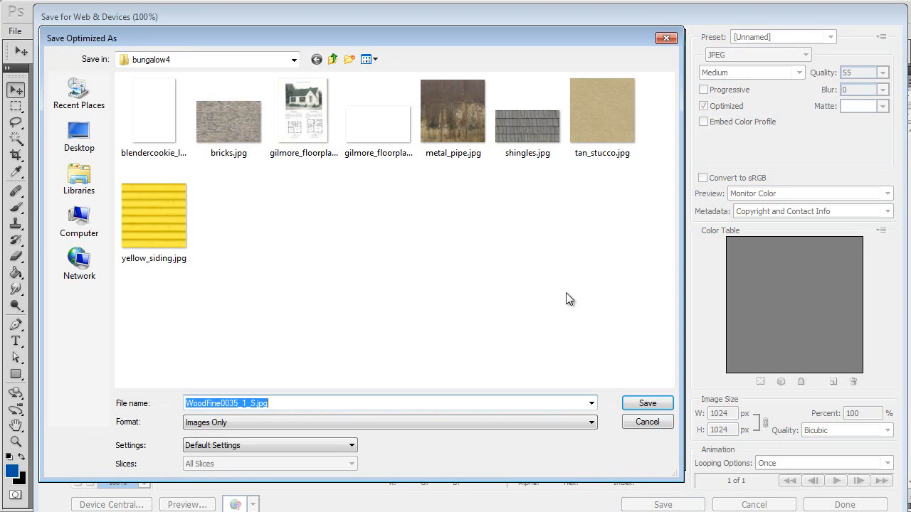
type("wood")
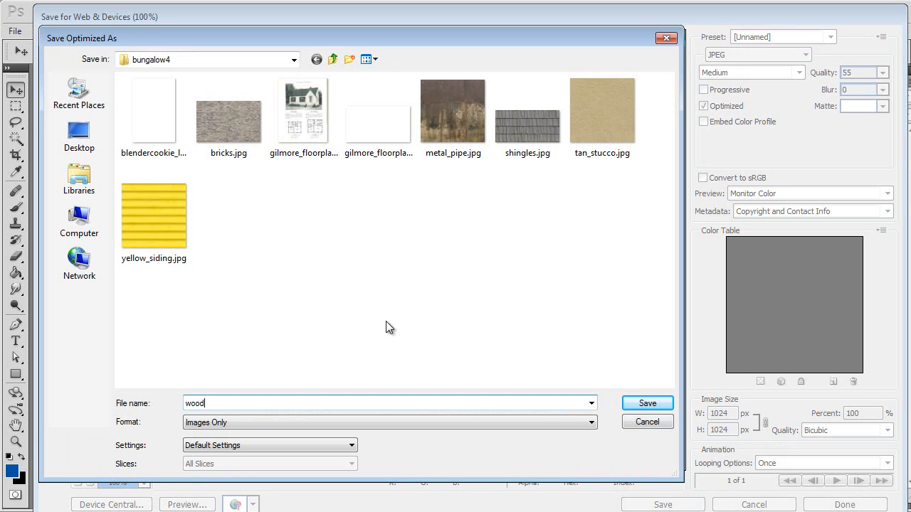
type("floor")
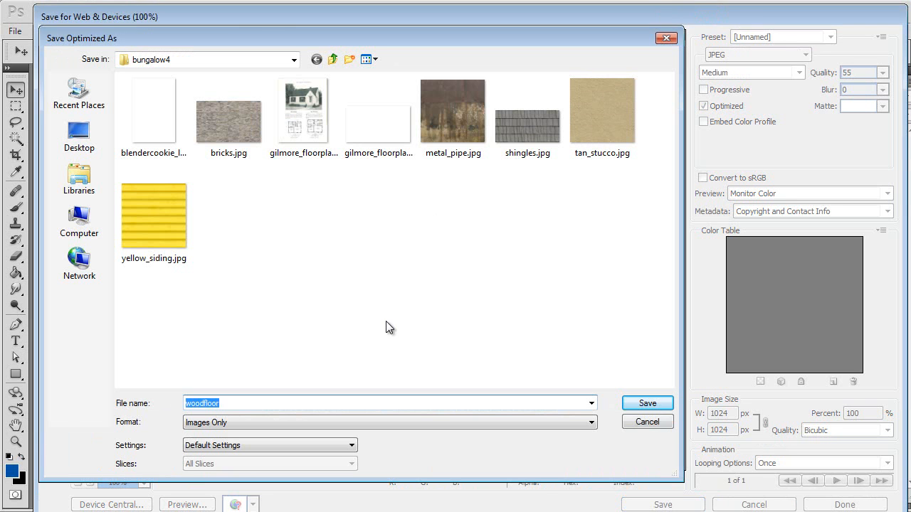
key("Return")
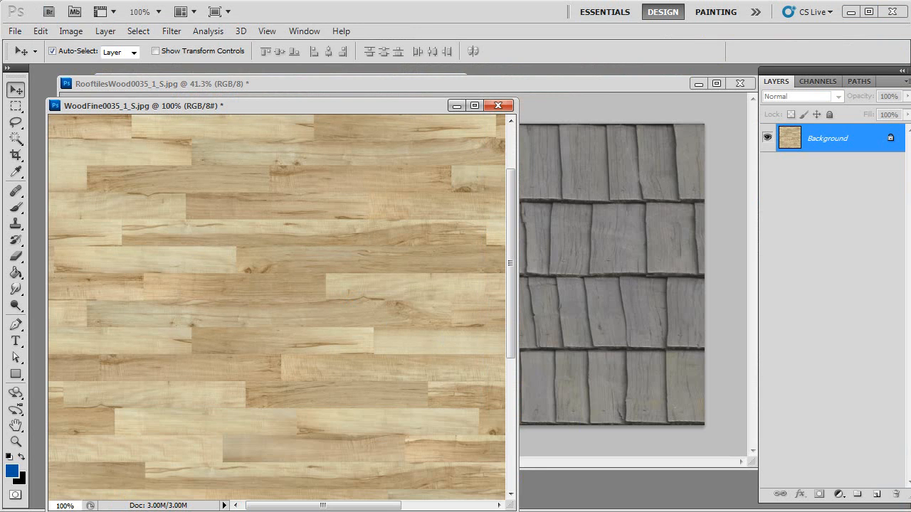
- Switch back to the browser and open the Floors category on Textures.com
key("alt+Tab")
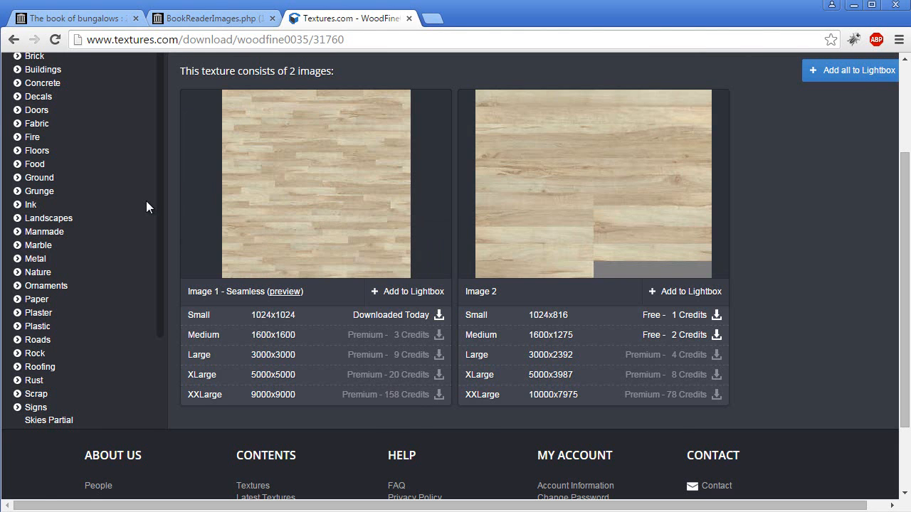
scroll(146, 199, "up", 2)
left_click(41, 292)
scroll(392, 204, "down", 3)
scroll(390, 204, "down", 15)
scroll(385, 204, "up", 18)
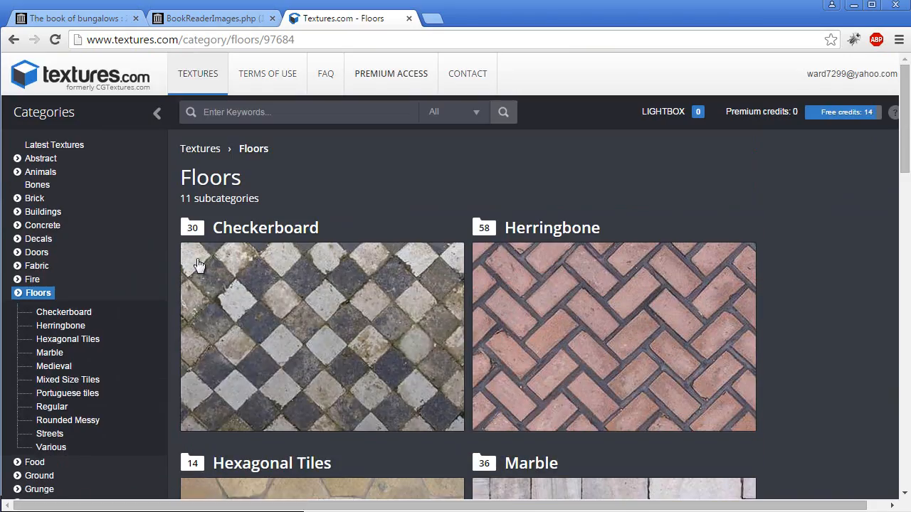
- Search Textures.com for carpet and browse through the carpet texture results
left_click(274, 112)
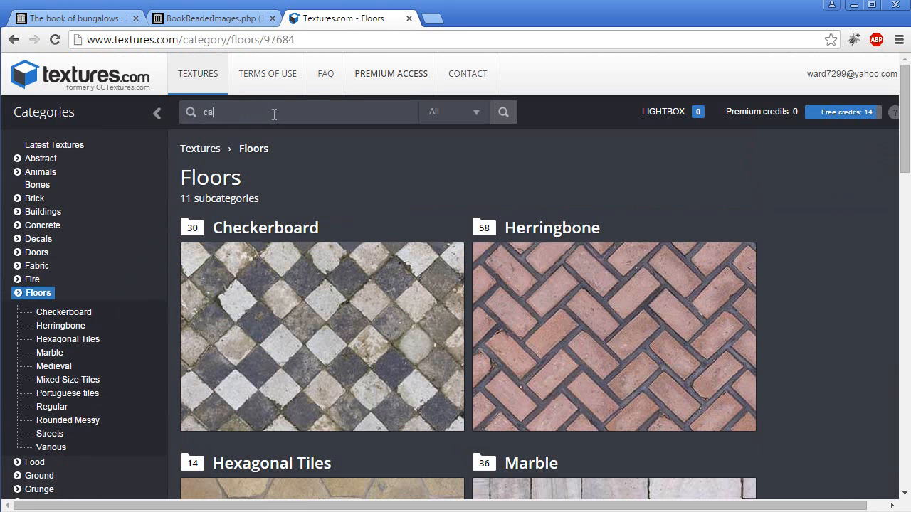
key("Return")
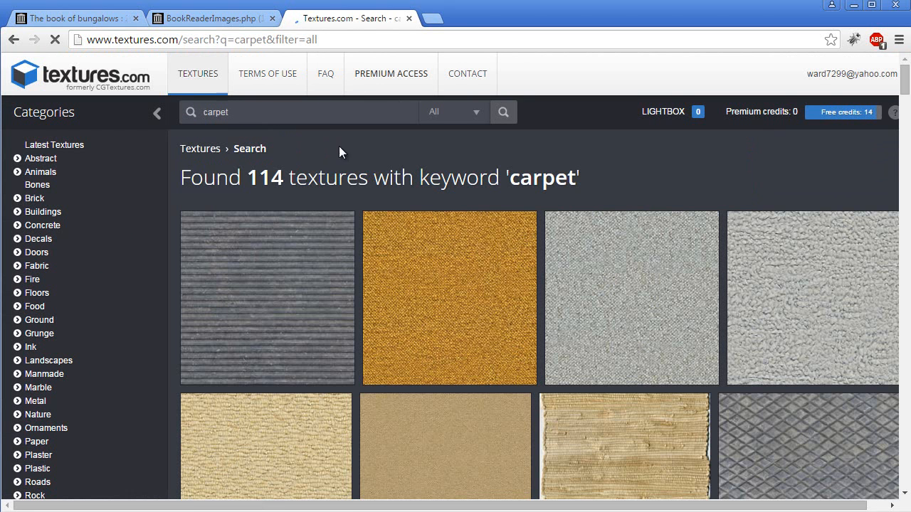
scroll(406, 184, "down", 2)
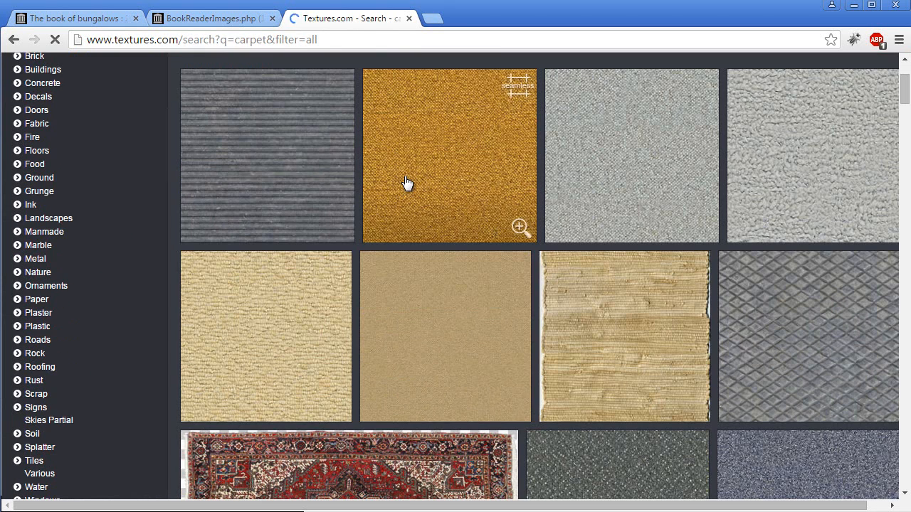
scroll(407, 184, "down", 8)
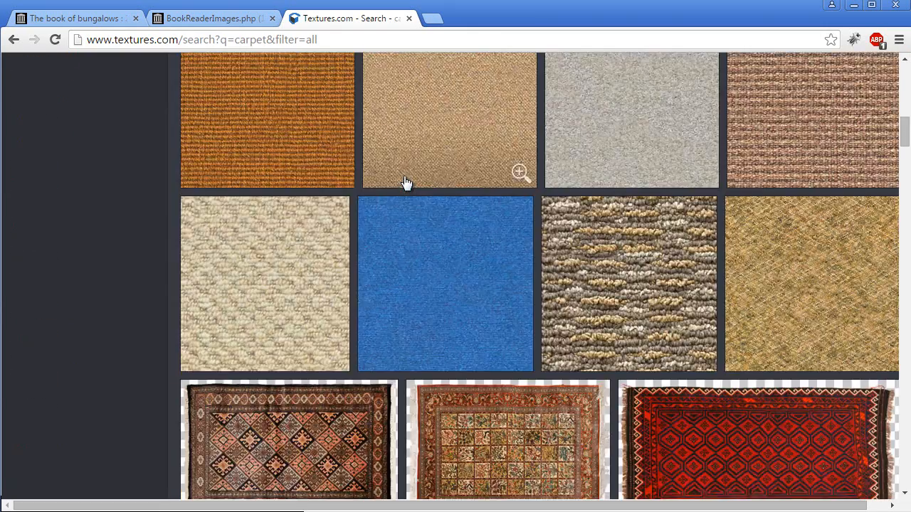
scroll(413, 183, "down", 8)
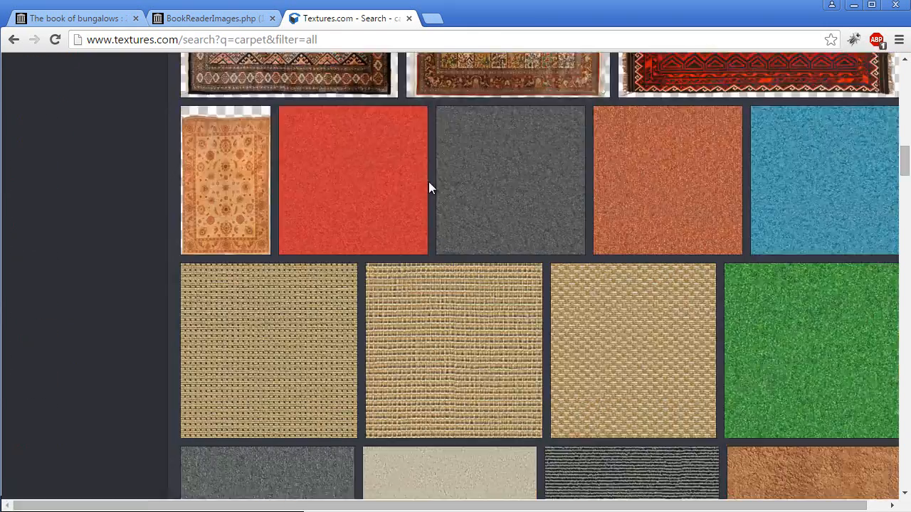
scroll(431, 188, "down", 3)
scroll(431, 189, "down", 5)
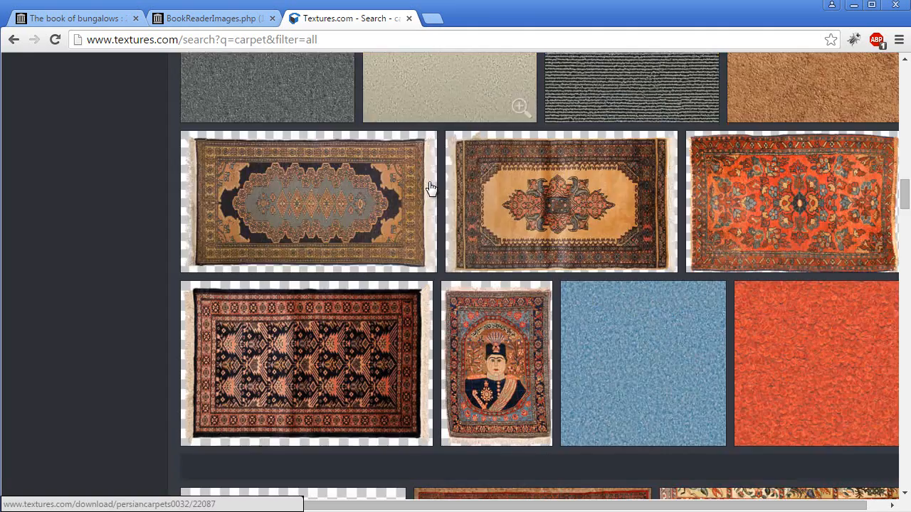
scroll(430, 188, "down", 4)
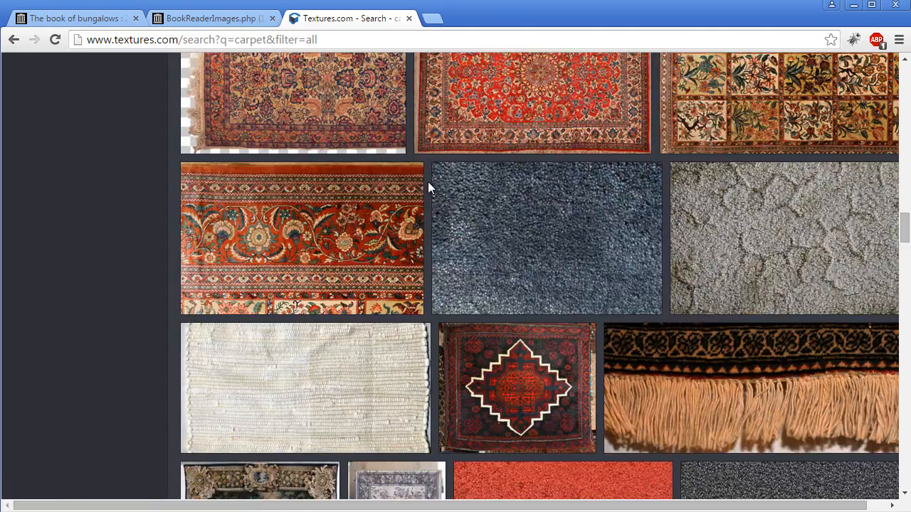
scroll(428, 183, "down", 5)
scroll(429, 185, "down", 3)
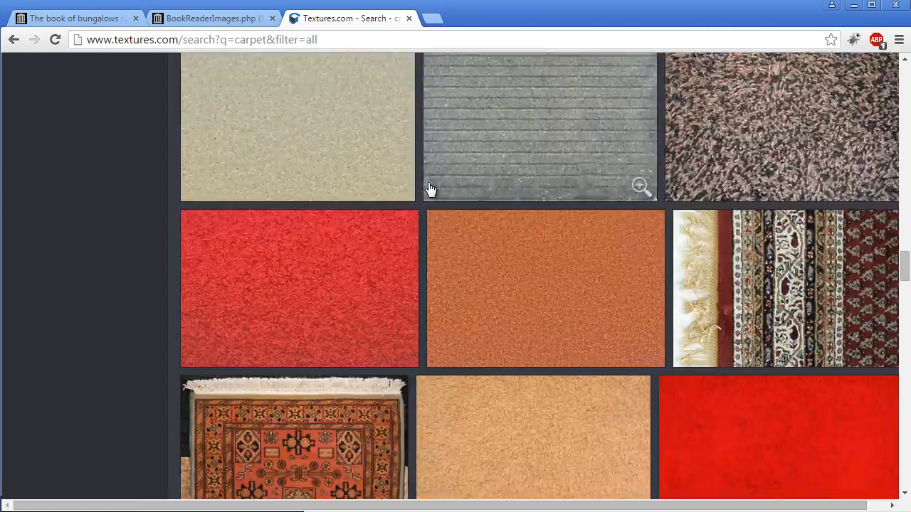
scroll(431, 189, "down", 3)
scroll(431, 189, "down", 6)
scroll(429, 187, "down", 15)
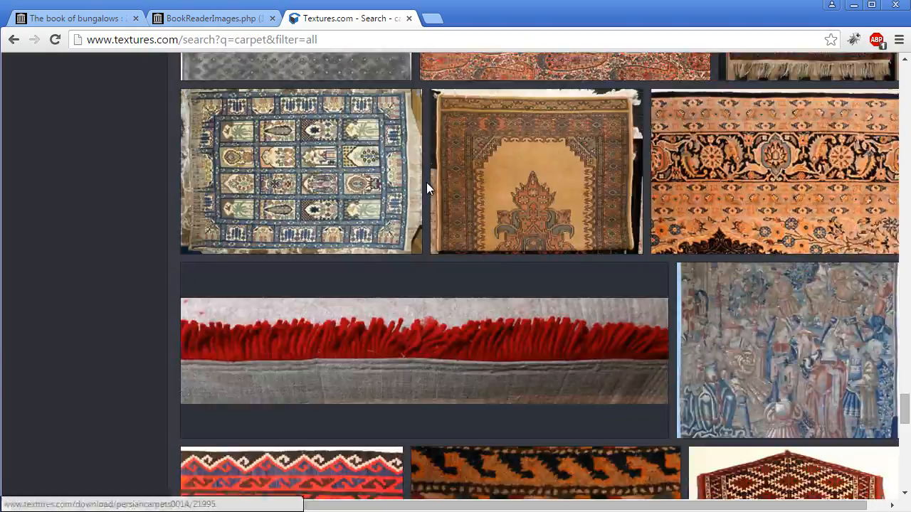
scroll(427, 189, "down", 5)
scroll(906, 453, "down", 3)
left_click_drag(906, 453, 898, 125)
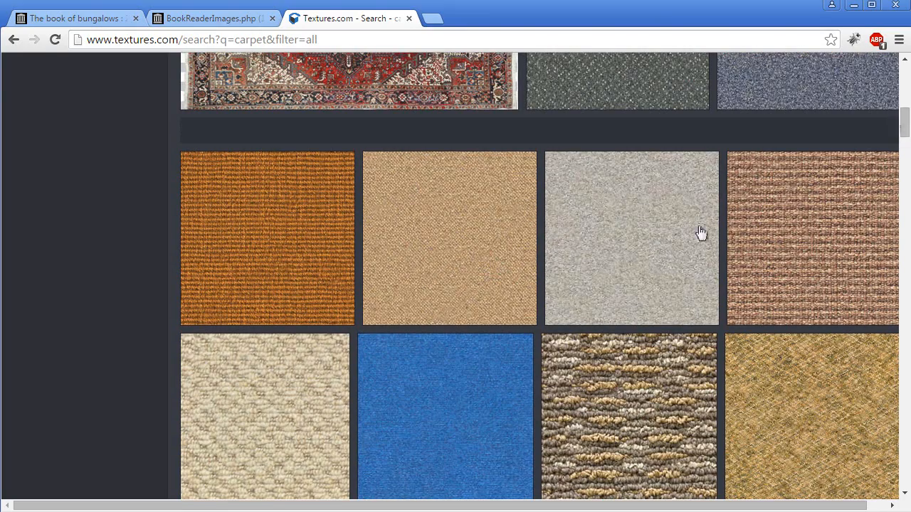
- Open the Carpet0002 texture page, view its seamless preview, and return to the texture page
left_click(426, 224)
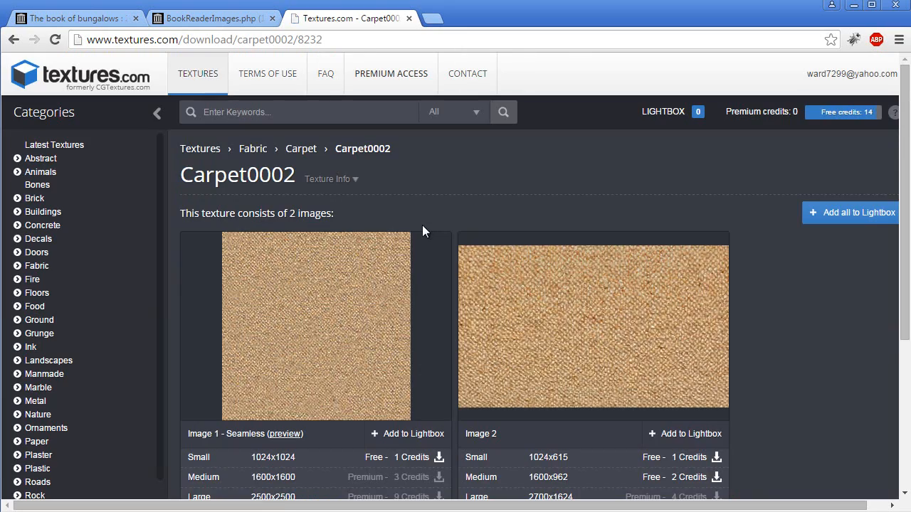
left_click(285, 434)
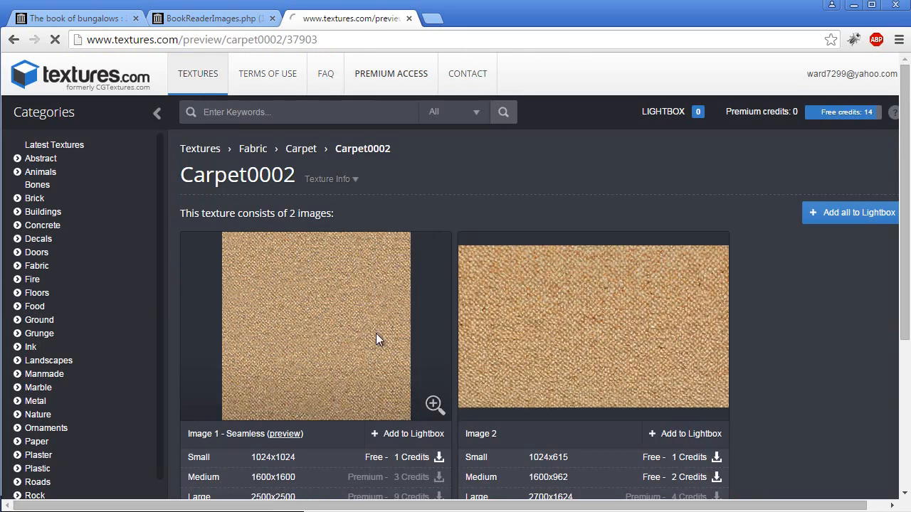
left_click(202, 236)
left_click(202, 235)
left_click(202, 256)
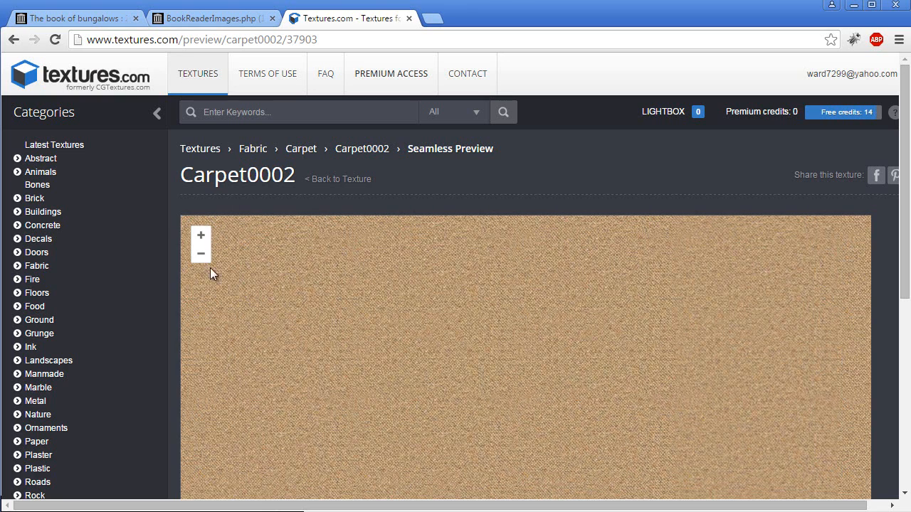
left_click(352, 151)
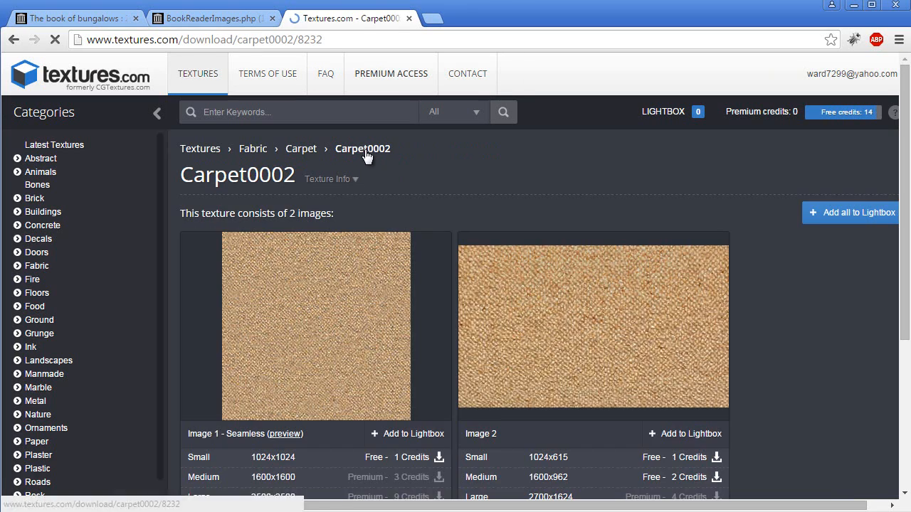
- Download the small 1024x1024 seamless Carpet0002 image and open the downloaded file in the photo viewer
left_click(404, 457)
left_click(67, 495)
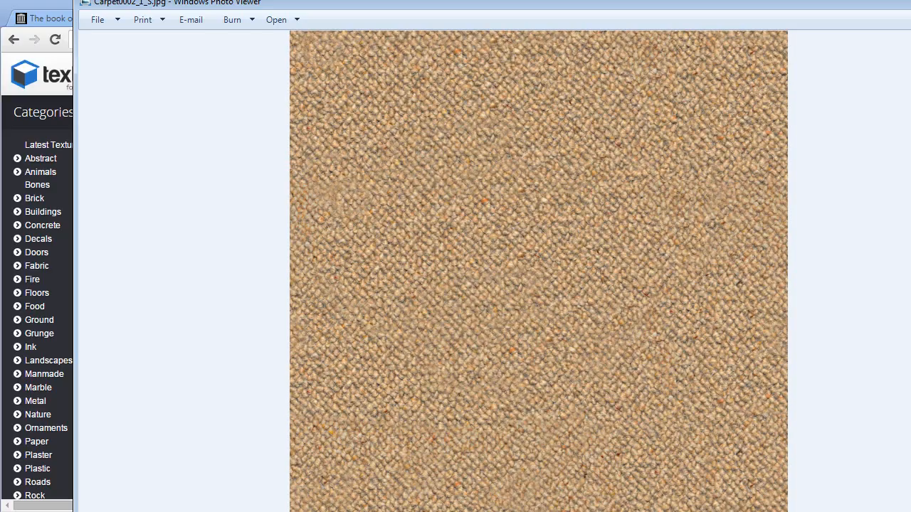
left_click_drag(817, 4, 749, 9)
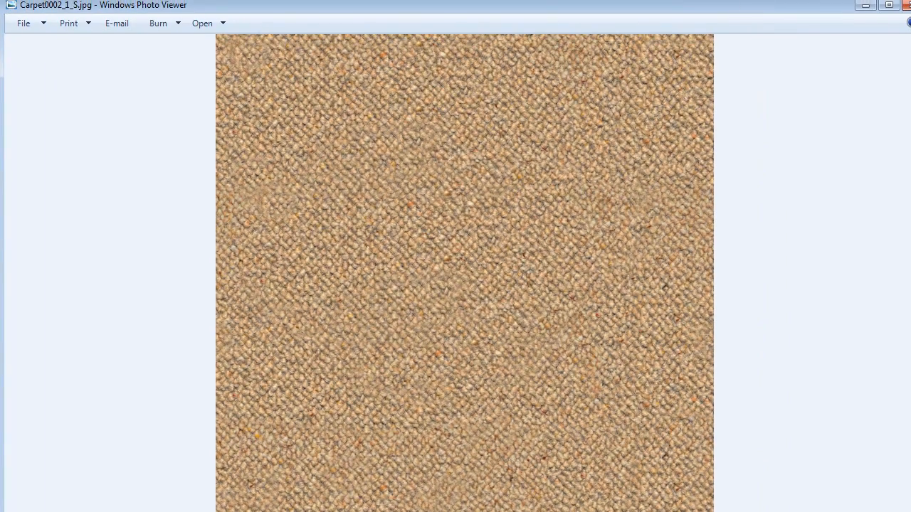
left_click_drag(910, 0, 761, 63)
left_click_drag(636, 77, 708, 43)
- Open the carpet image with Adobe Photoshop CS5
right_click(346, 256)
mouse_move(428, 271)
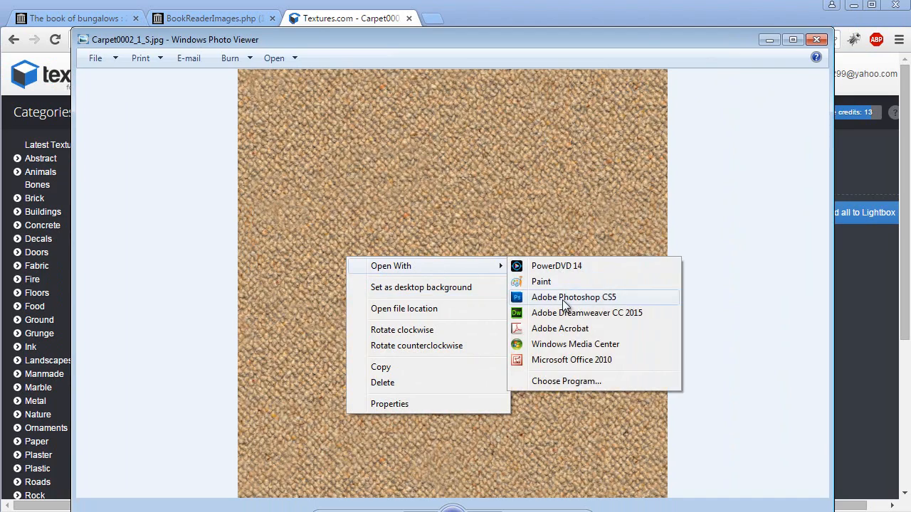
left_click(561, 293)
left_click_drag(331, 127, 395, 103)
left_click_drag(490, 478, 582, 509)
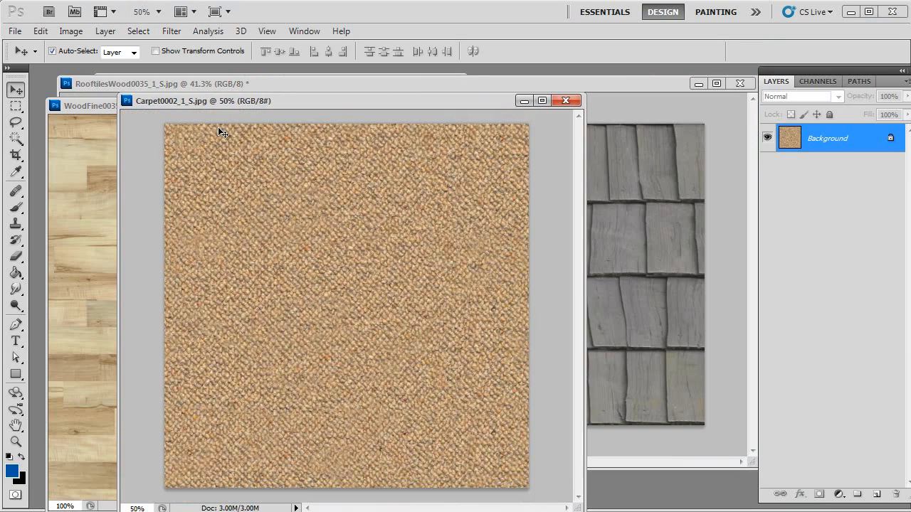
- Adjust the carpet's Hue/Saturation to hue +2, saturation -21 and lightness -9
left_click(71, 31)
mouse_move(92, 72)
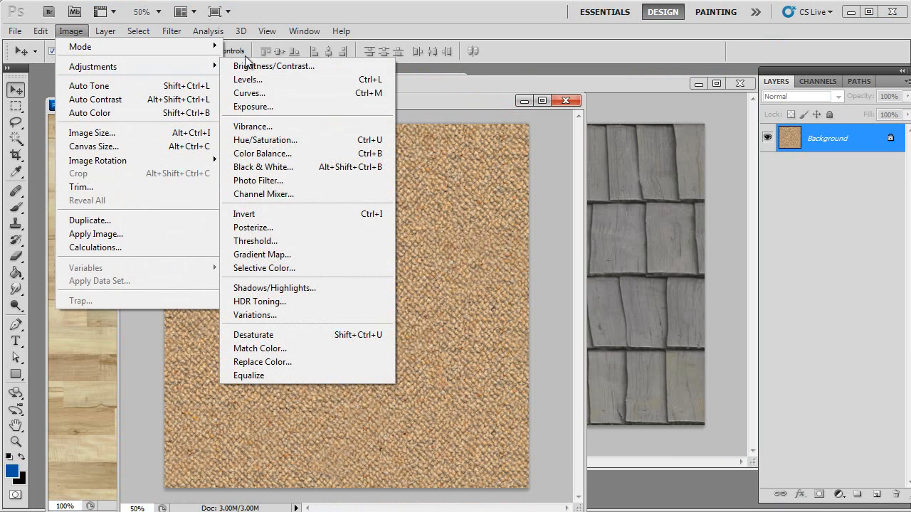
left_click(275, 141)
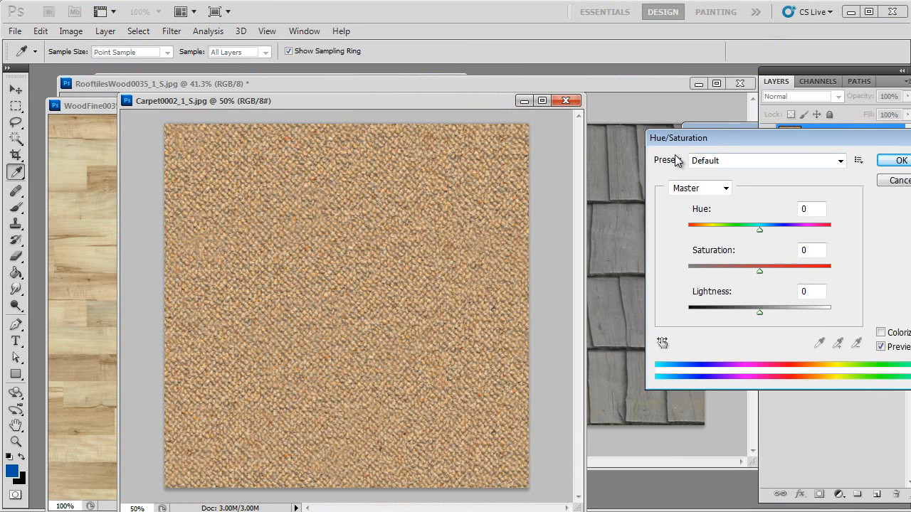
left_click_drag(672, 244, 664, 243)
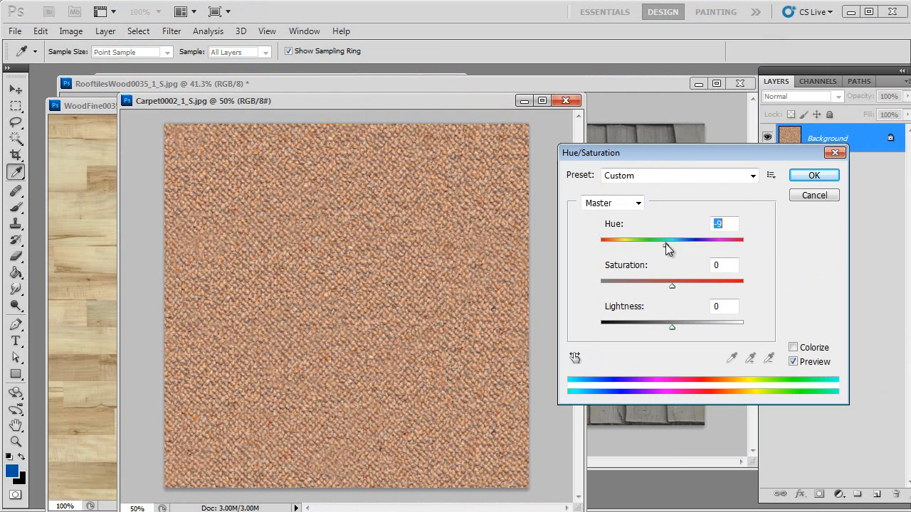
left_click_drag(672, 285, 650, 285)
left_click_drag(666, 245, 673, 244)
mouse_move(667, 329)
left_mouse_down()
mouse_move(686, 326)
mouse_move(665, 325)
left_mouse_up()
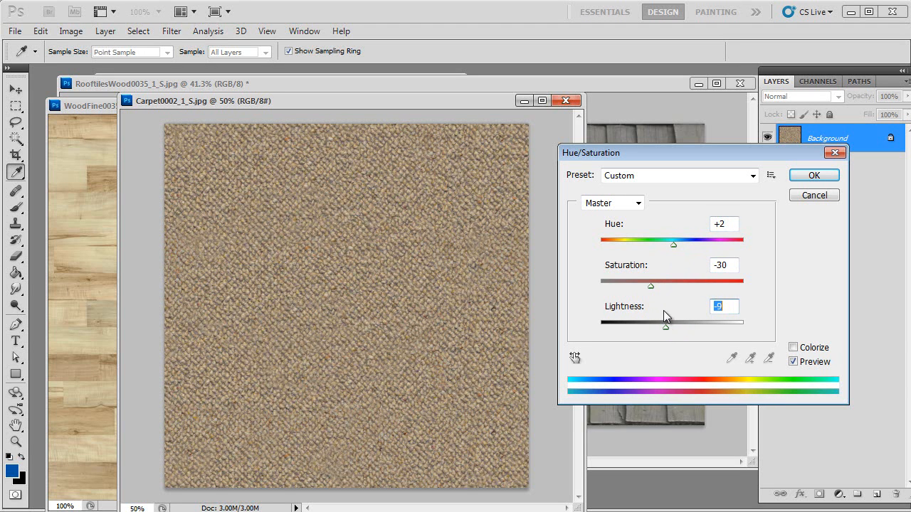
left_click_drag(651, 285, 657, 286)
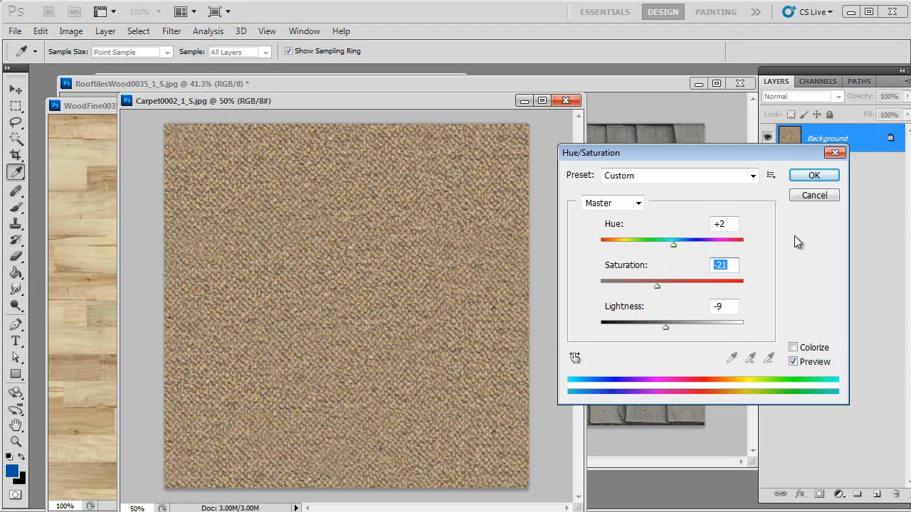
left_click(813, 175)
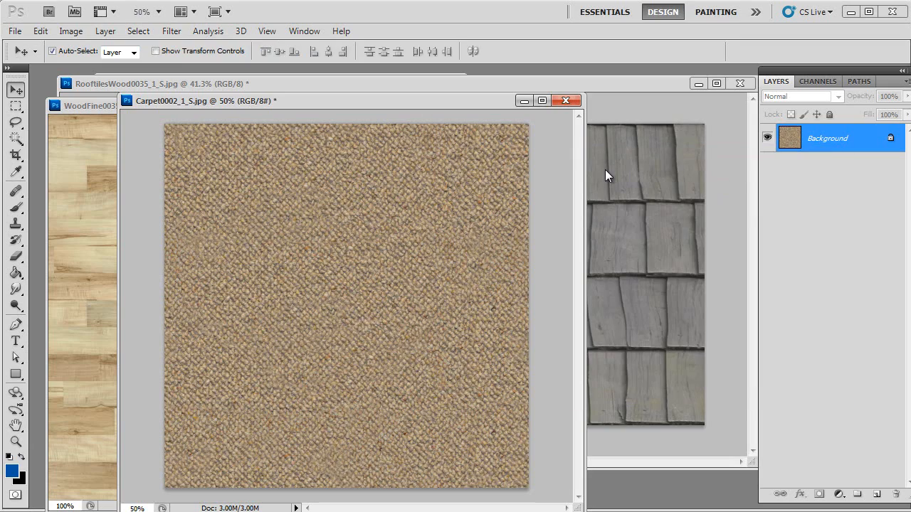
- Save the adjusted carpet for web as carpet_texture in the bungalow4 folder
key("ctrl+alt+shift+s")
mouse_move(515, 309)
left_mouse_down()
mouse_move(508, 218)
mouse_move(499, 315)
left_mouse_up()
left_click(663, 505)
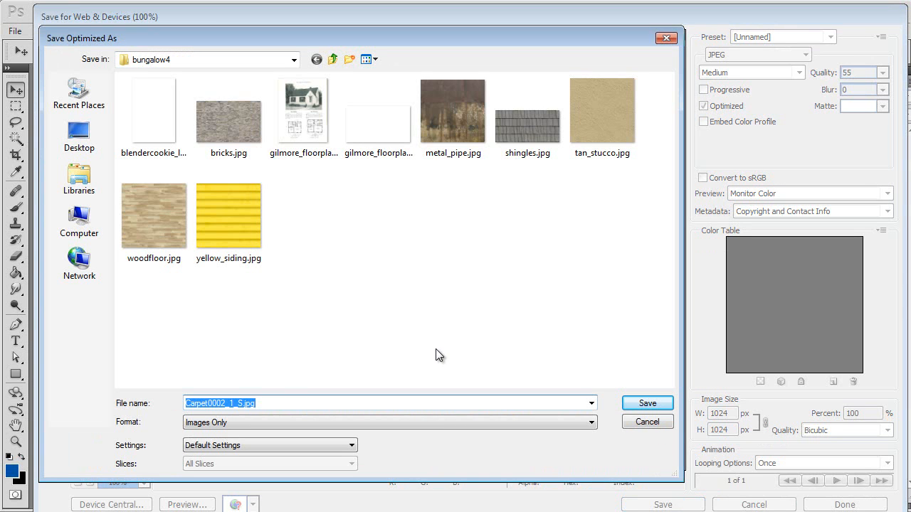
type("carpet_texture")
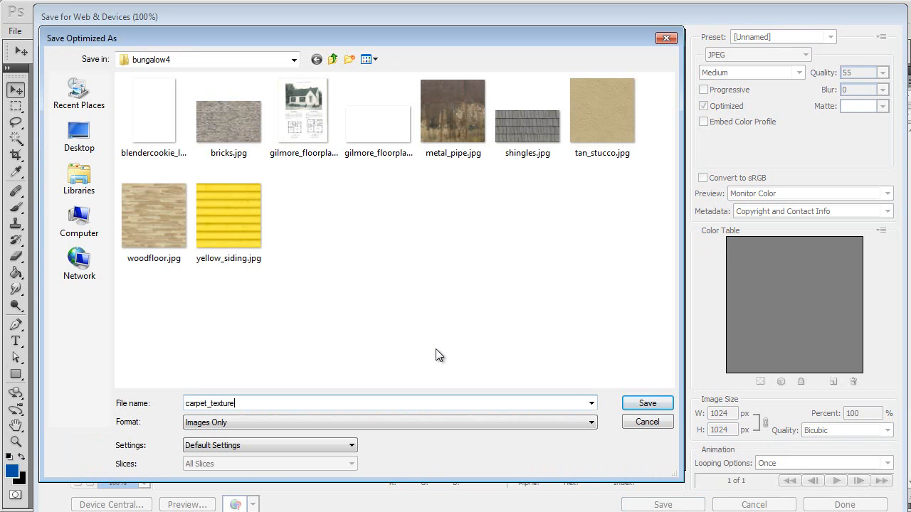
key("Return")
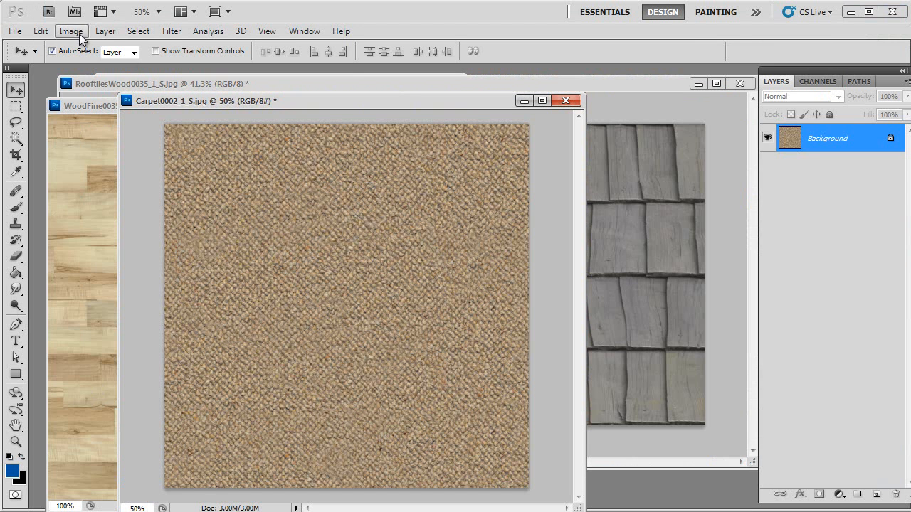
- Desaturate the carpet image
left_click(71, 31)
mouse_move(143, 67)
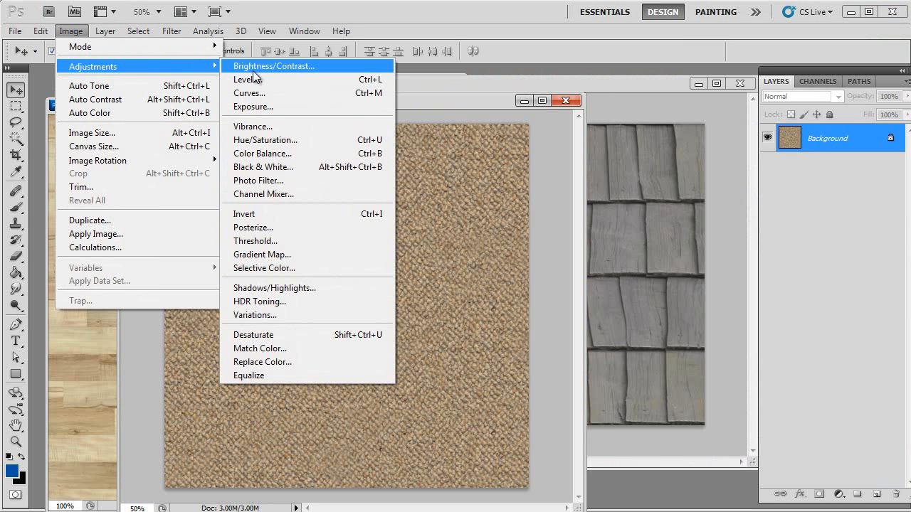
left_click(281, 334)
- Raise the carpet image's contrast to 69 with Brightness/Contrast
left_click(71, 32)
mouse_move(142, 67)
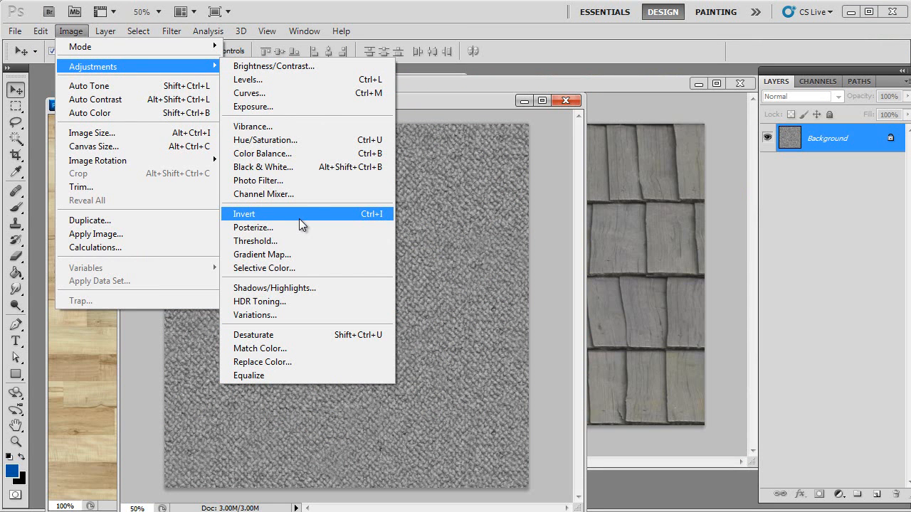
left_click(283, 66)
left_click_drag(637, 312, 680, 312)
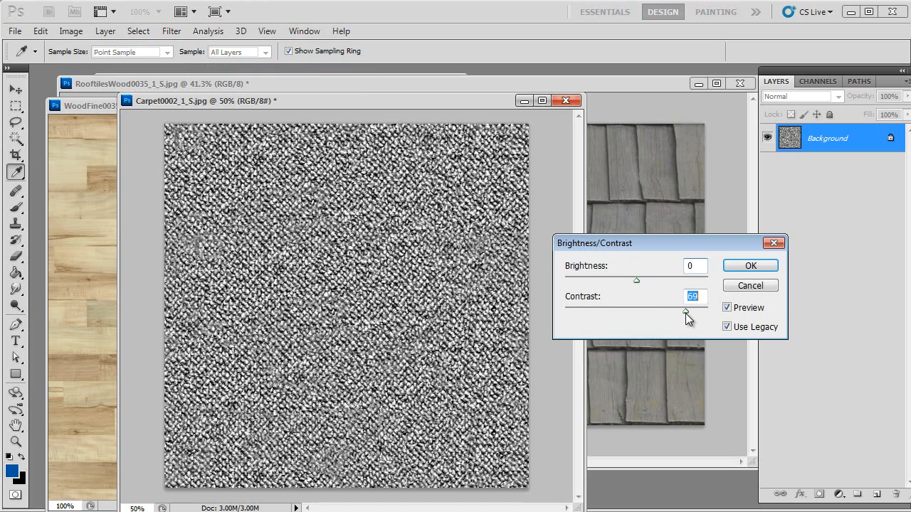
left_click(739, 266)
key("v")
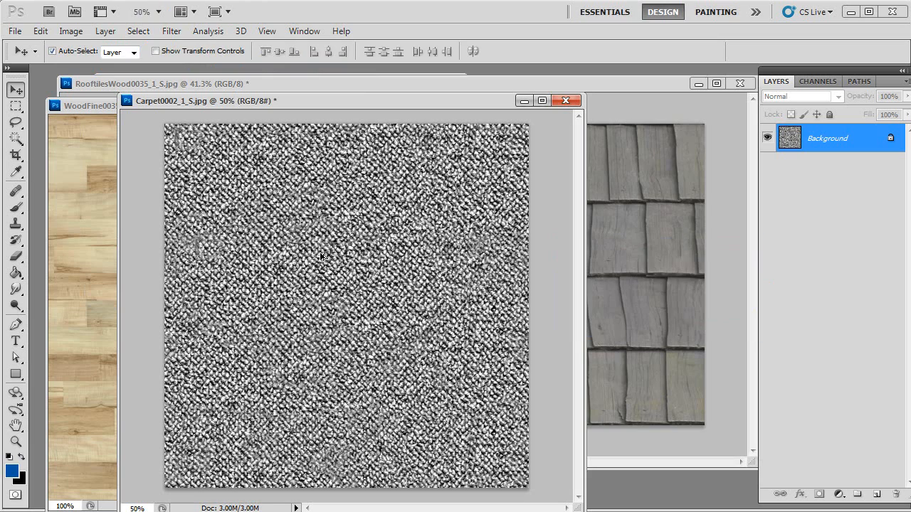
- Save the grayscale carpet for web as carpet_bump in the bungalow4 folder
key("ctrl+alt+shift+s")
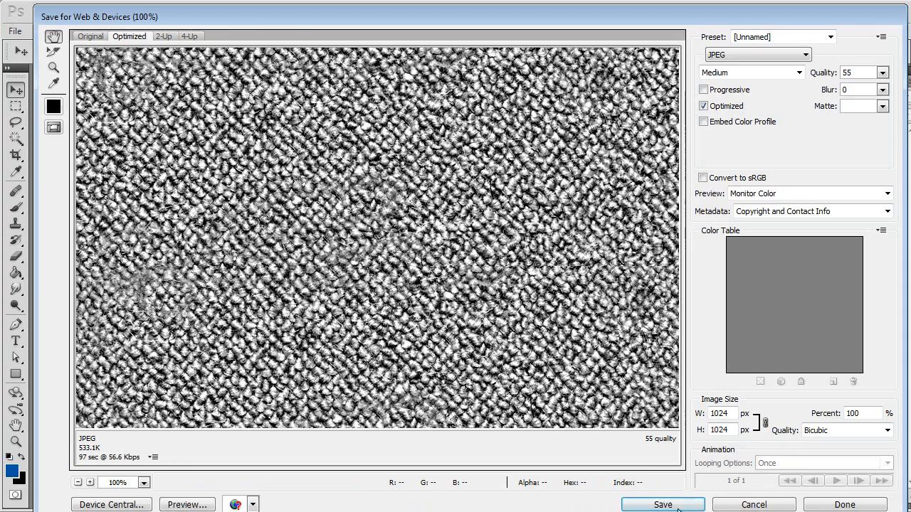
key("Return")
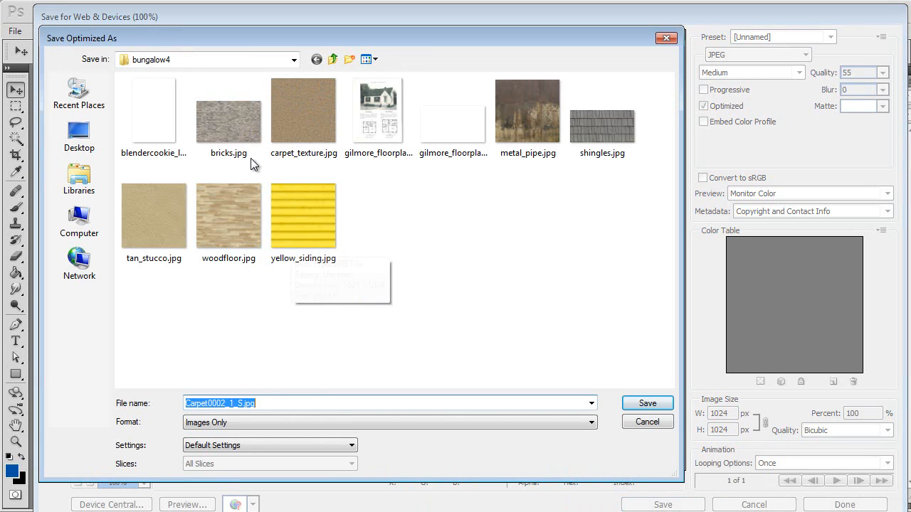
left_click(297, 146)
double_click(228, 403)
type("carpet")
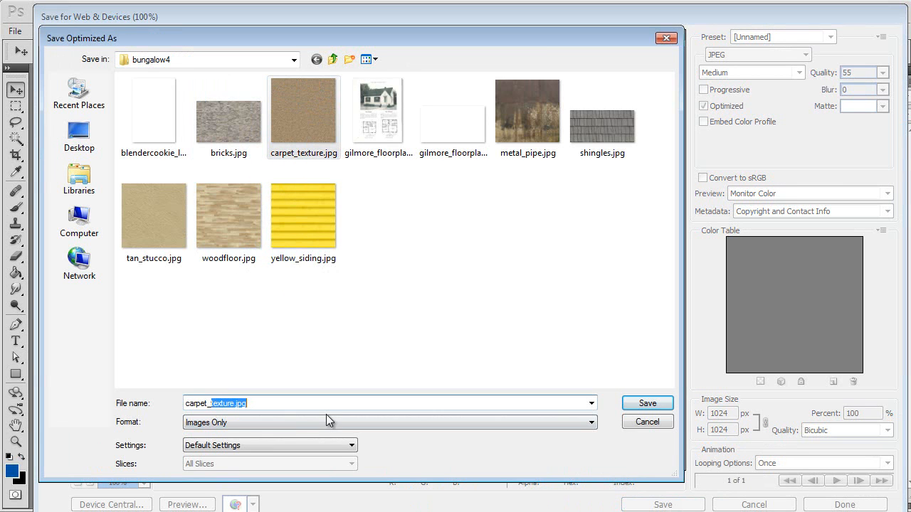
type("_bump")
key("Return")
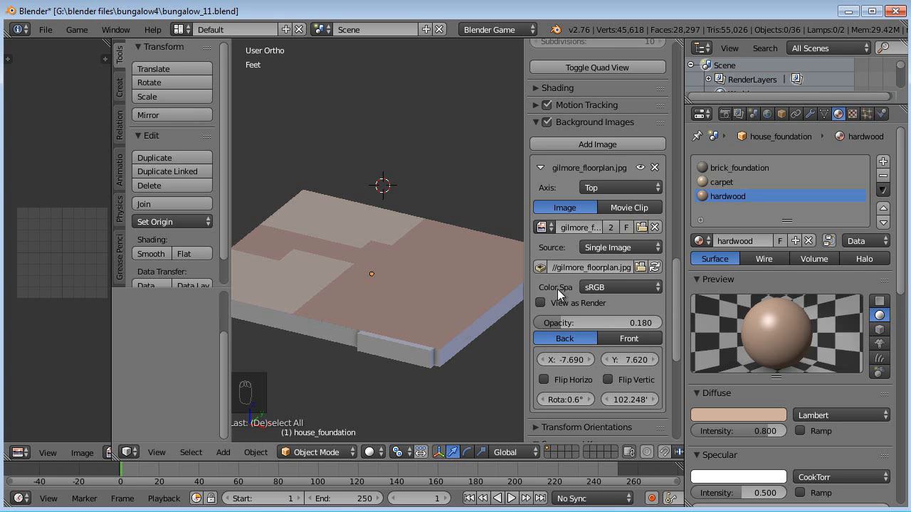
- Add a new texture to the hardwood material and name it hardwood_texture
left_click(853, 115)
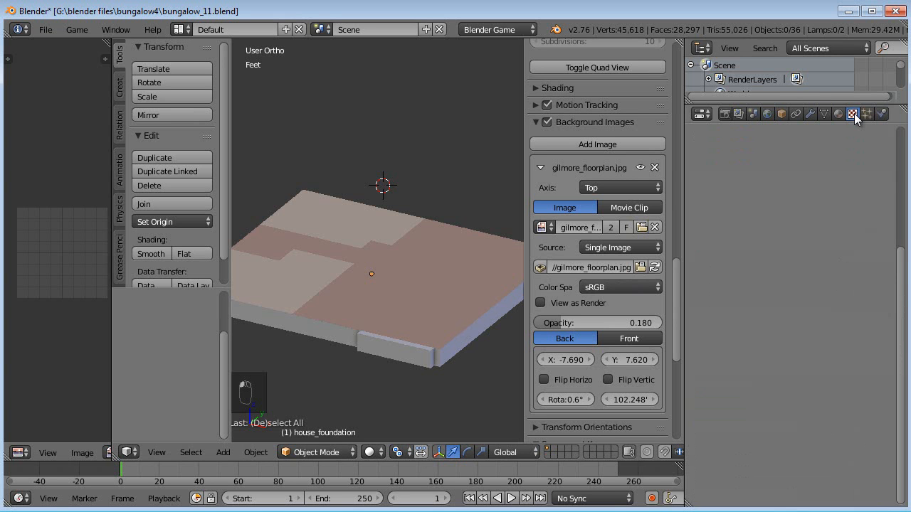
left_click(789, 271)
left_click(762, 270)
type("hardwood+")
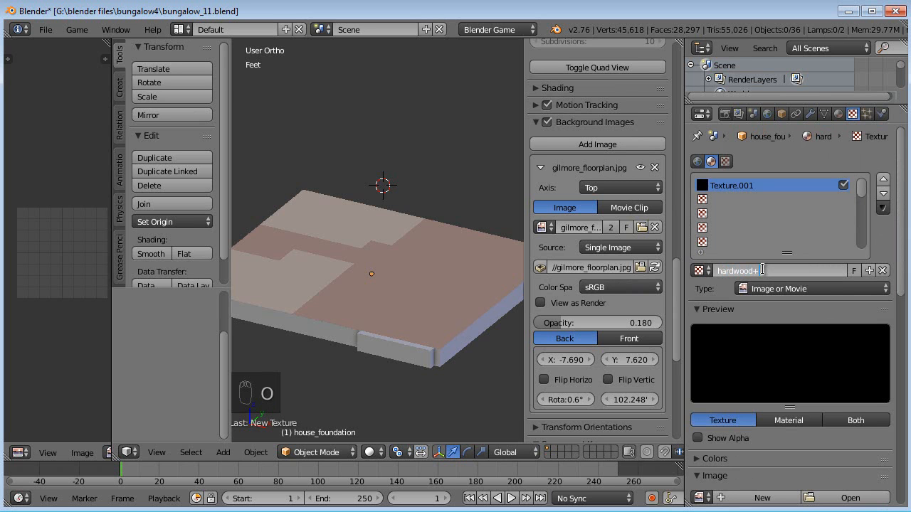
key("Return")
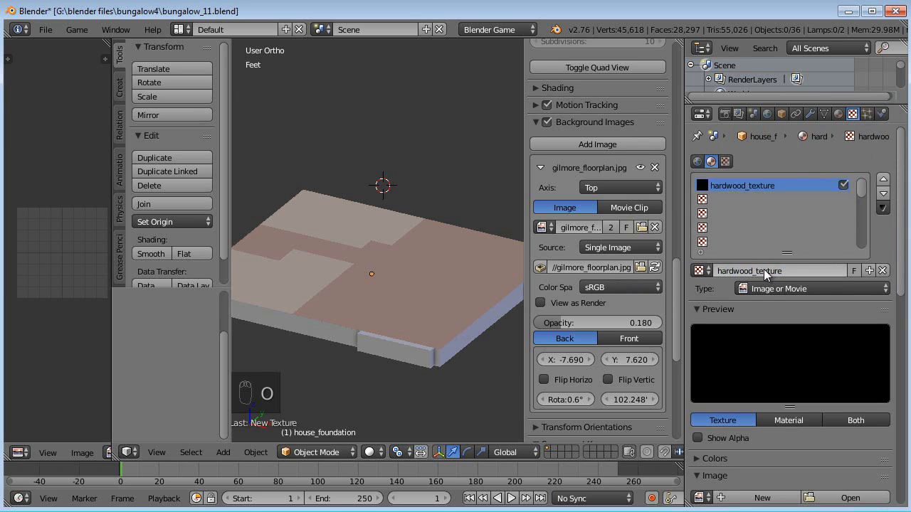
- Load woodfloor.jpg from the bungalow4 folder as the texture's image
scroll(777, 277, "down", 2)
left_click(839, 435)
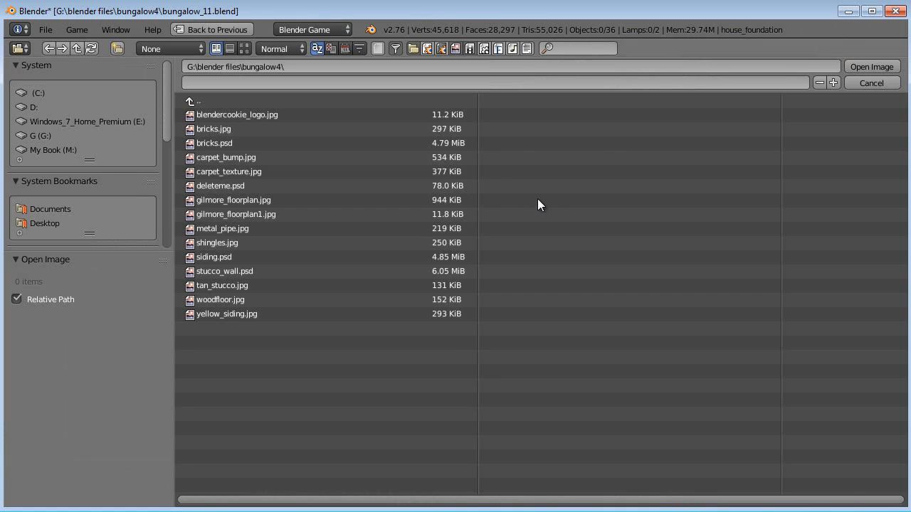
left_click(251, 299)
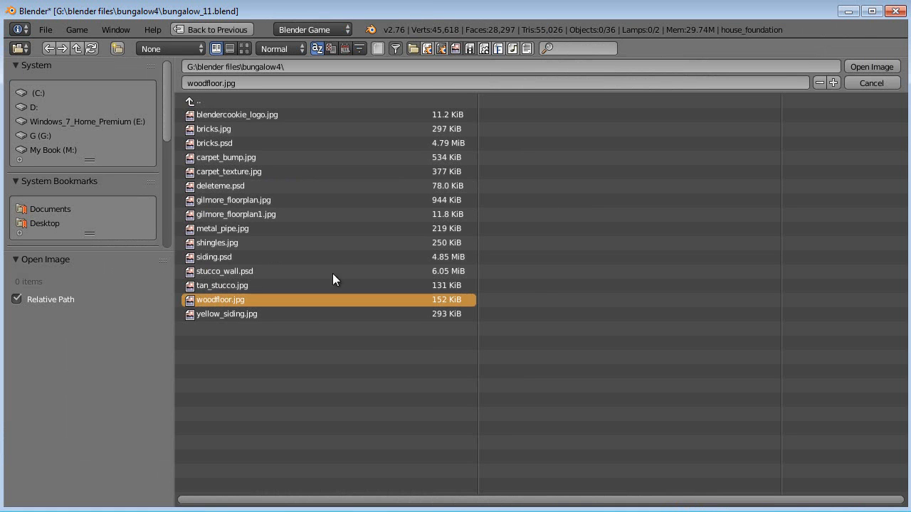
left_click(862, 66)
- Switch the viewport shading to Texture to display the wood on the floor
scroll(408, 278, "up", 3)
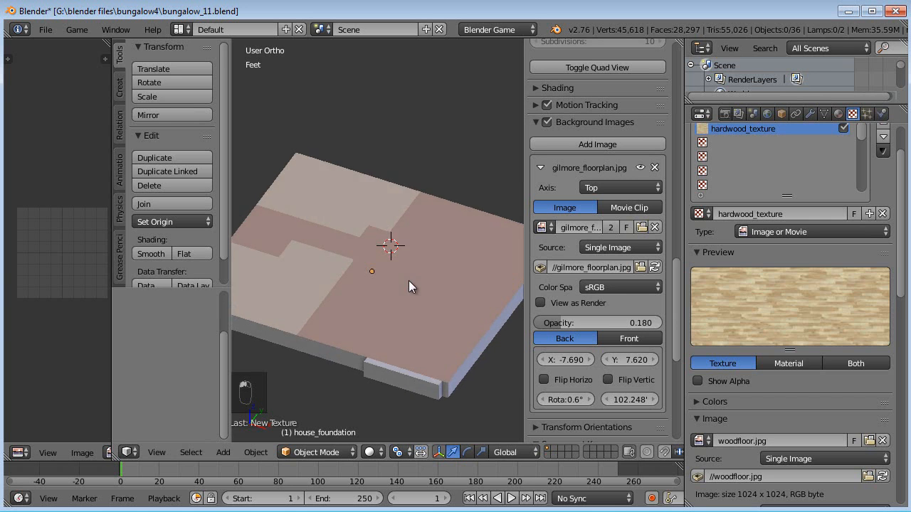
left_click(370, 452)
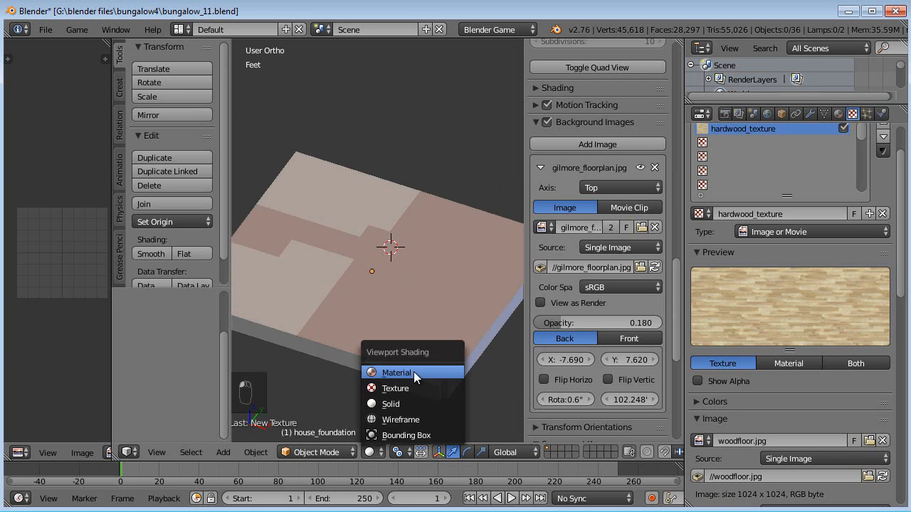
left_click(403, 387)
middle_click_drag(407, 347, 296, 318)
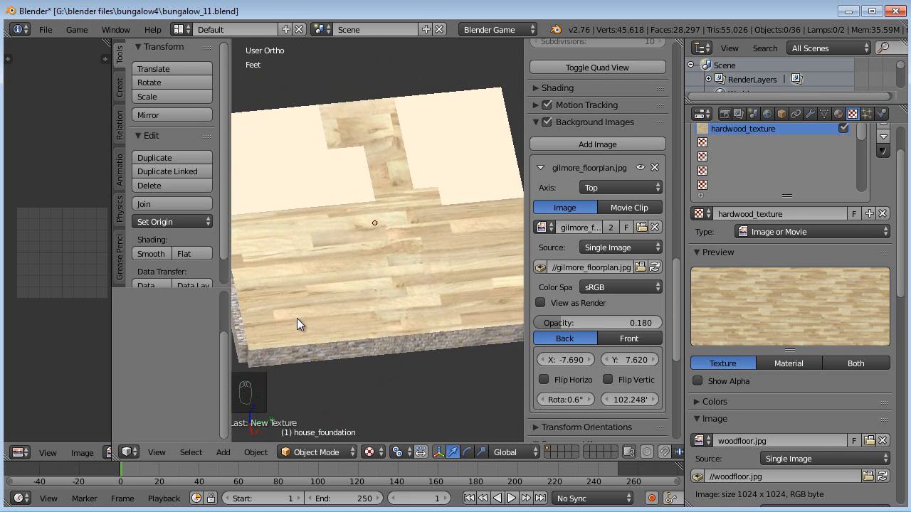
middle_click_drag(323, 288, 409, 298)
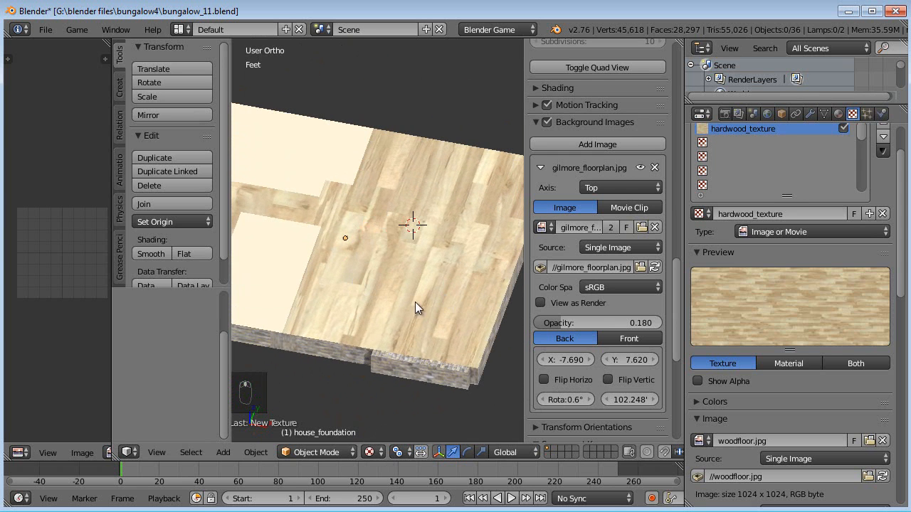
middle_click_drag(313, 232, 436, 305)
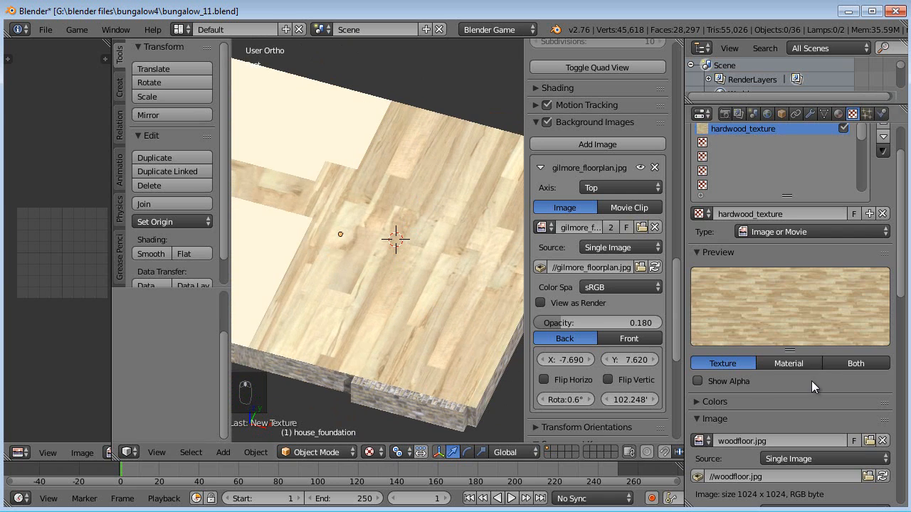
- Set the hardwood texture's mapping size X and Y to 5
scroll(811, 382, "down", 5)
scroll(809, 382, "down", 3)
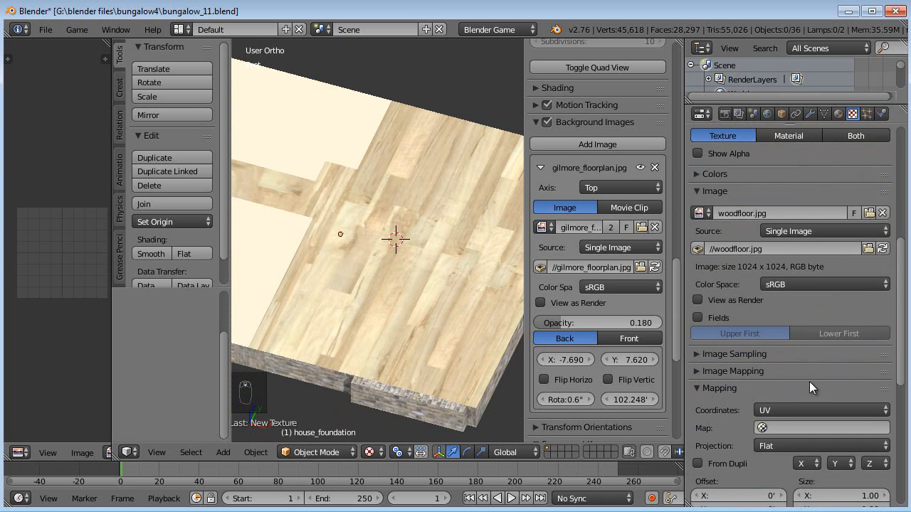
scroll(752, 395, "down", 3)
left_click(830, 411)
type("5")
key("Tab")
type("5")
key("Tab")
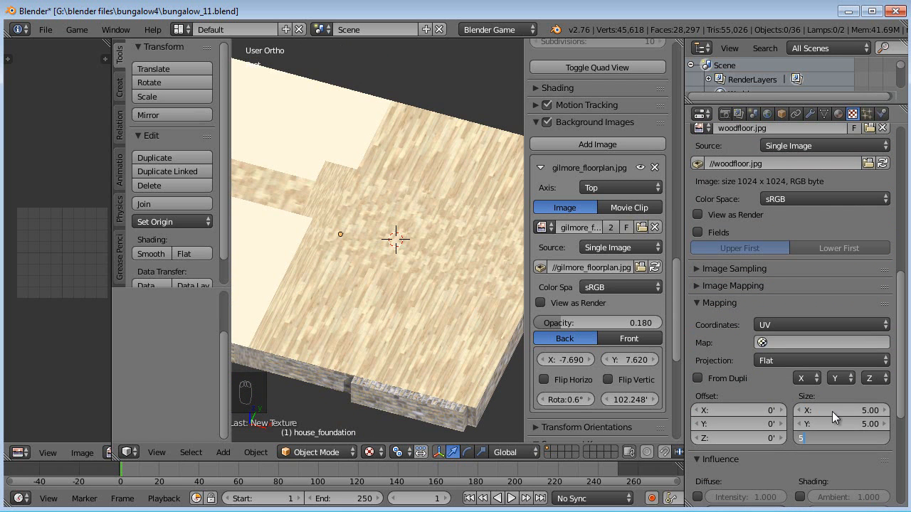
key("Return")
- Enter Edit Mode on the house foundation mesh
middle_click_drag(398, 220, 491, 207)
scroll(412, 276, "up", 2)
scroll(266, 183, "down", 4)
middle_click_drag(290, 234, 311, 227)
key("Tab")
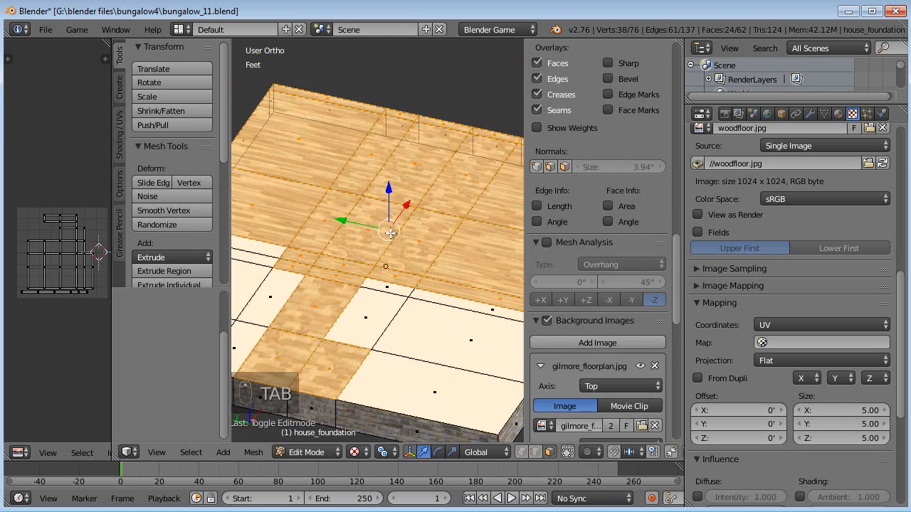
middle_click_drag(429, 259, 404, 252)
key("a")
key("a")
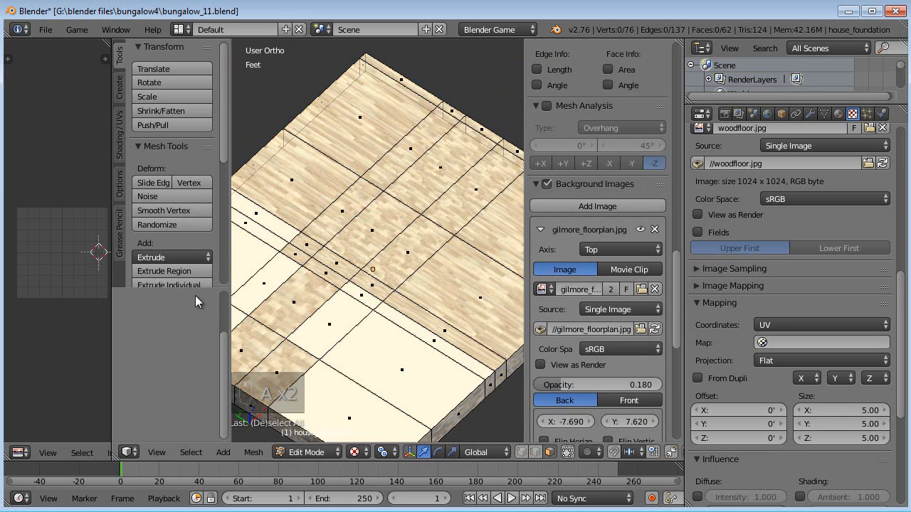
left_click_drag(115, 307, 133, 313)
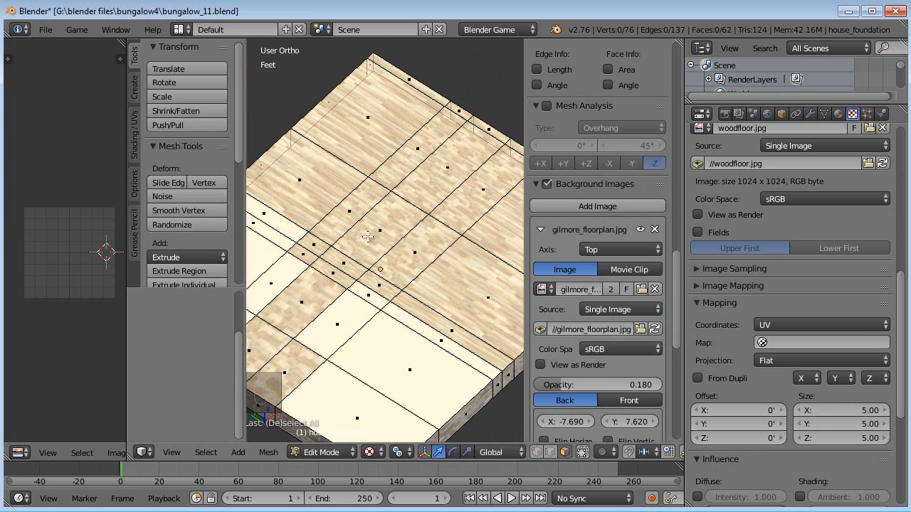
middle_click_drag(336, 205, 379, 217)
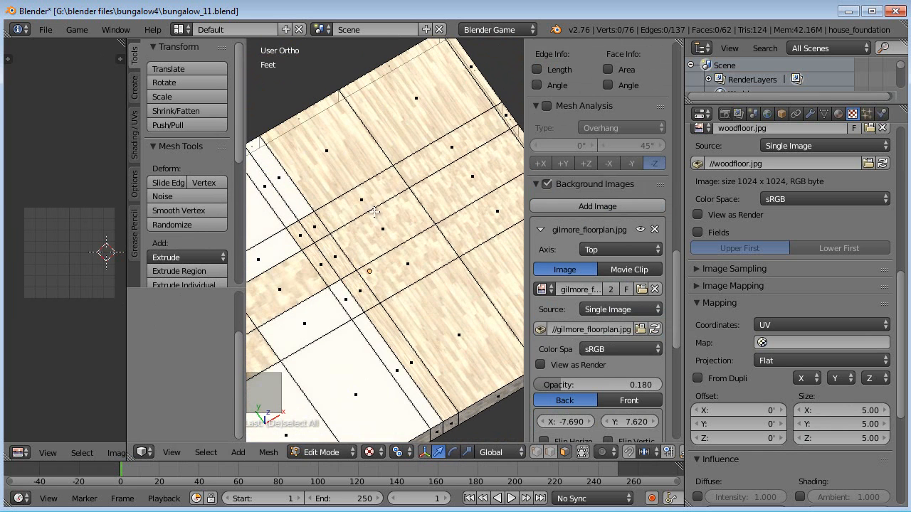
key("a")
key("Tab")
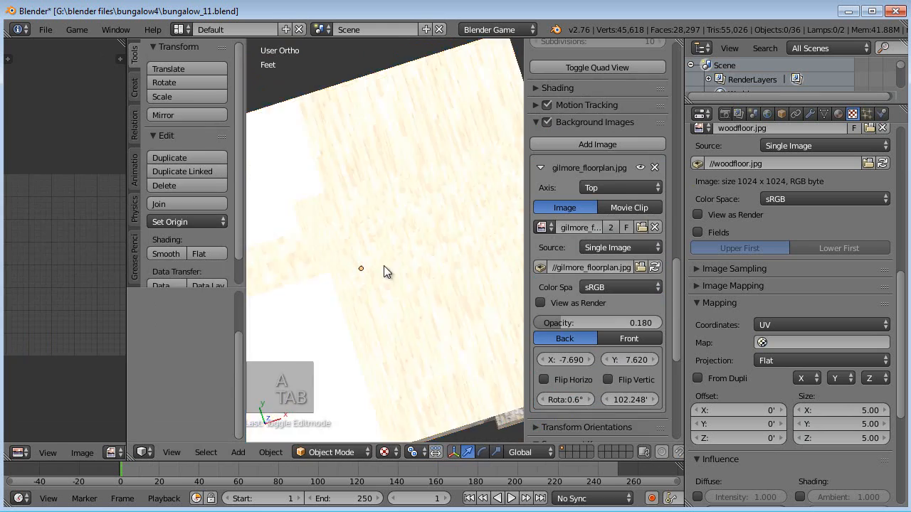
middle_click_drag(383, 273, 420, 265)
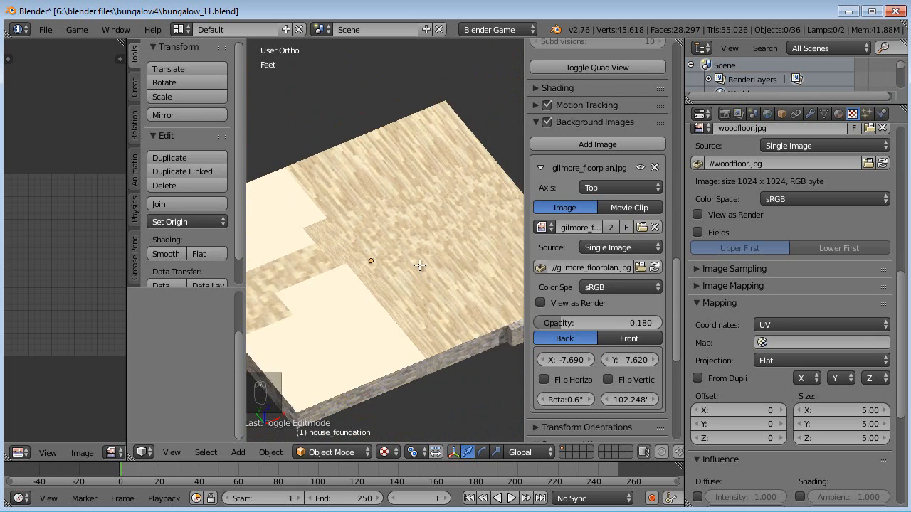
key("Tab")
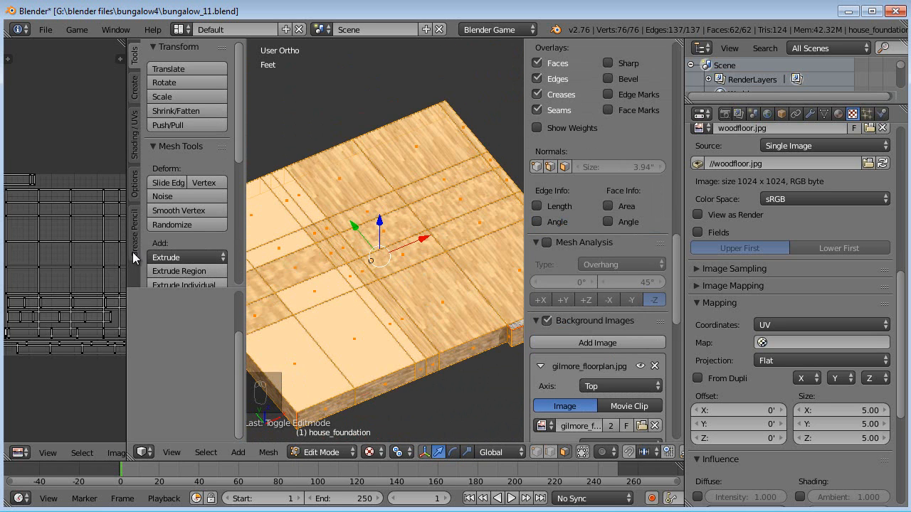
left_click_drag(128, 251, 198, 243)
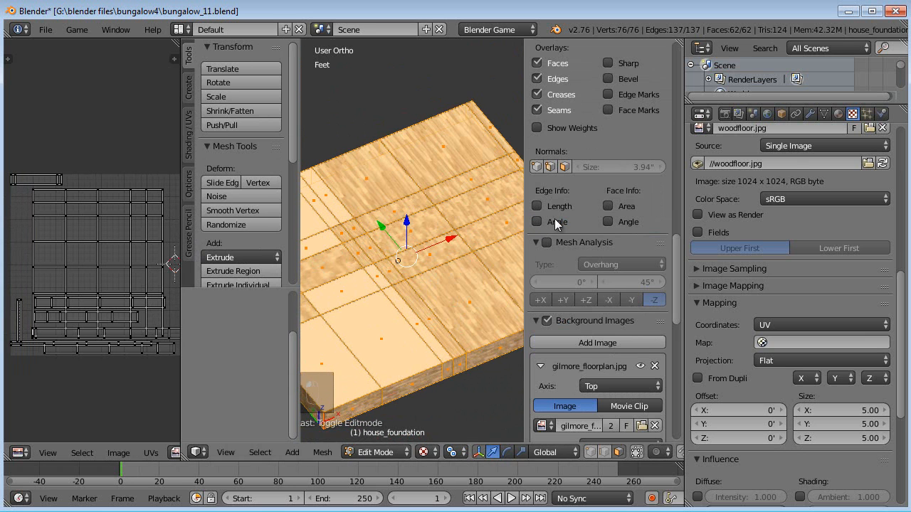
- In front view, box-select the upper vertices of the foundation floor
left_click(822, 115)
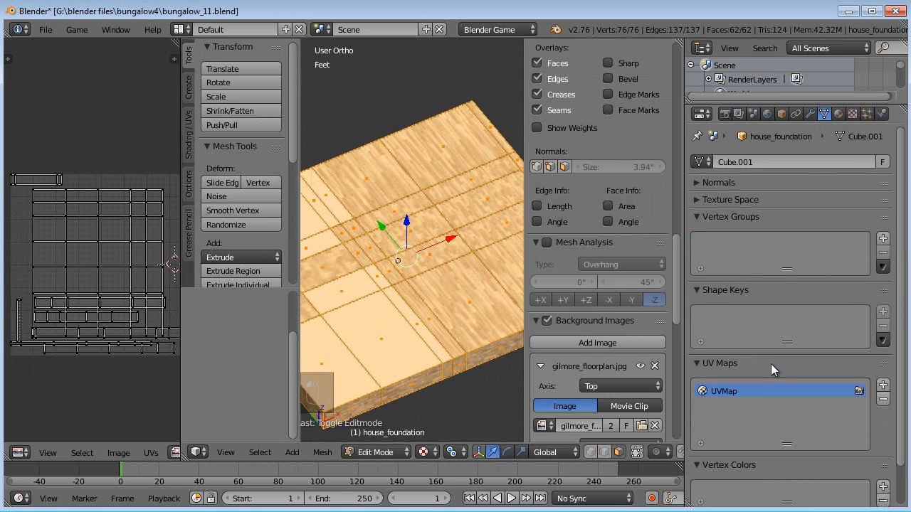
scroll(782, 285, "down", 2)
middle_click_drag(463, 235, 480, 273)
key("KP_1")
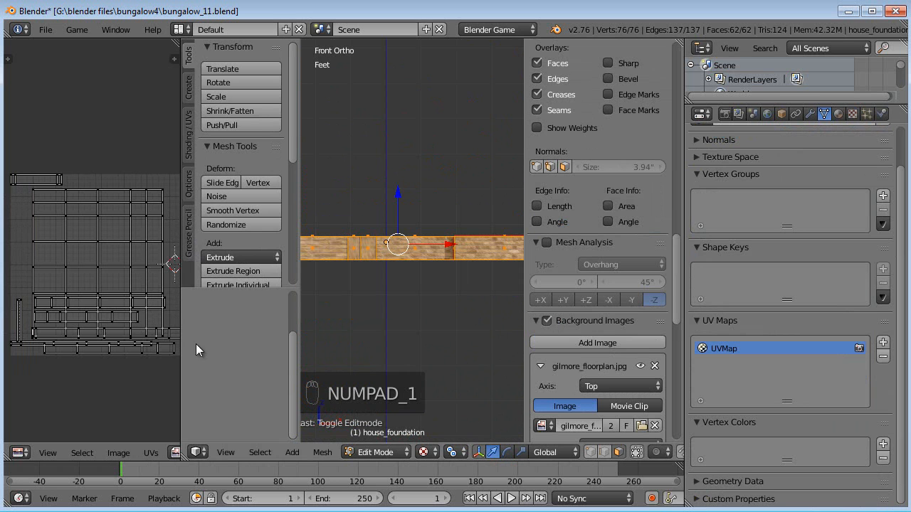
left_click_drag(296, 311, 260, 310)
left_click_drag(525, 282, 589, 282)
scroll(482, 280, "down", 2)
middle_click_drag(467, 273, 507, 300, "shift")
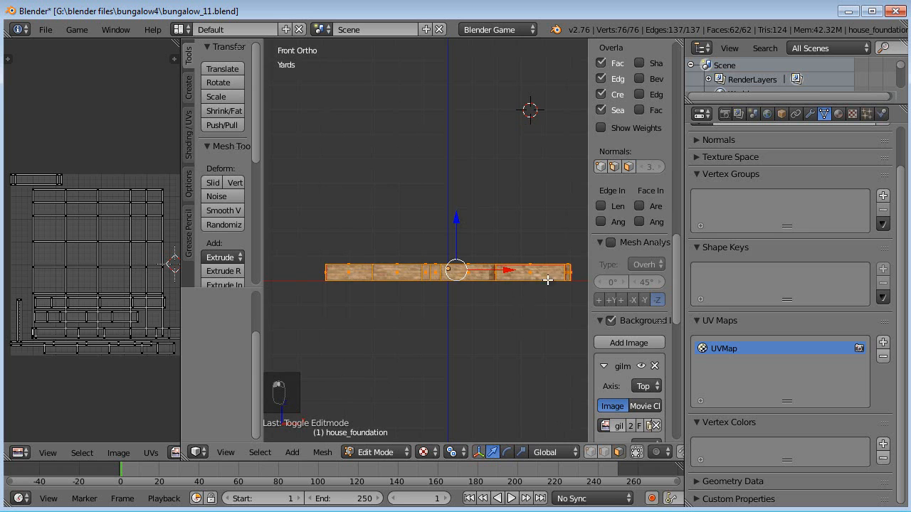
key("b")
middle_click_drag(579, 269, 307, 295)
- Switch to top view and UV-unwrap the selection with Project From View
middle_click_drag(424, 249, 369, 296)
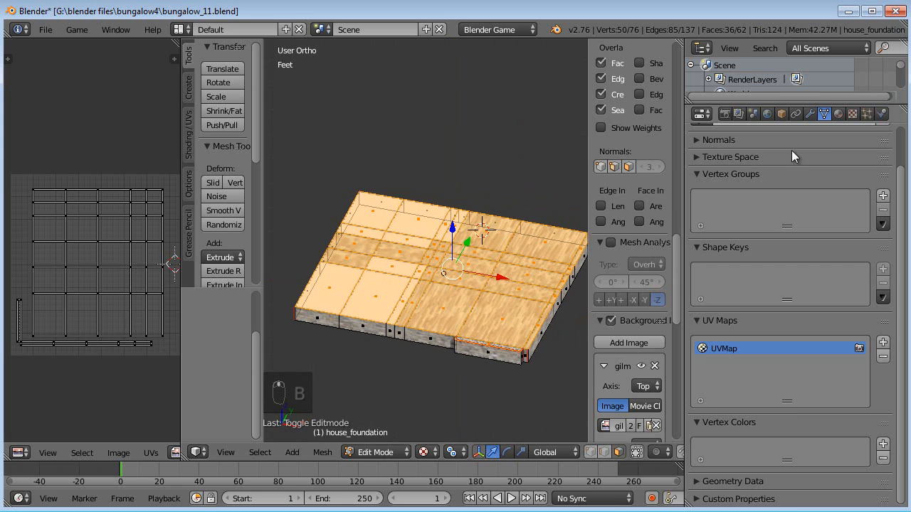
left_click(851, 115)
scroll(799, 181, "up", 4)
left_click(838, 114)
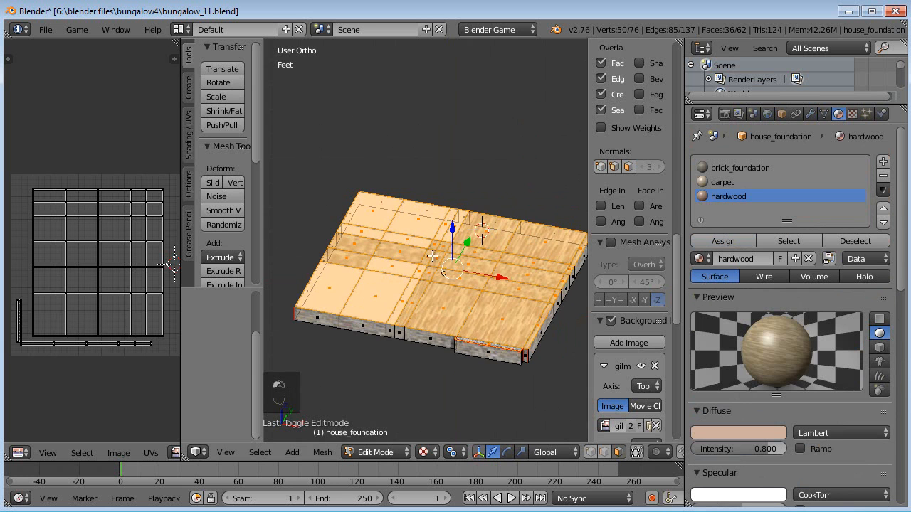
key("KP_7")
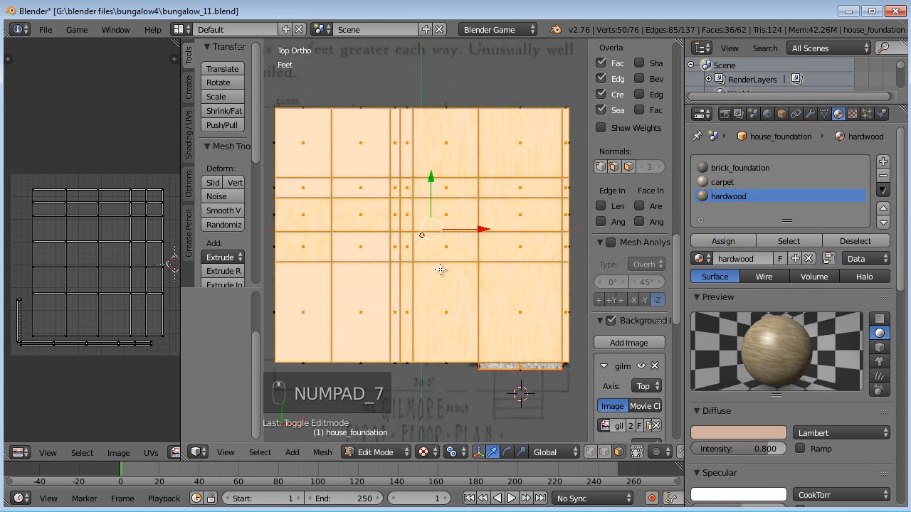
key("u")
key("u")
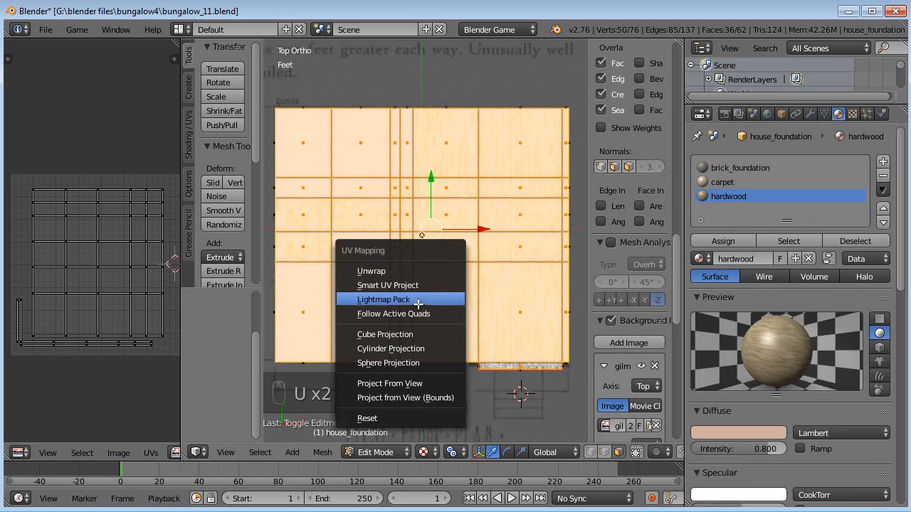
left_click(445, 383)
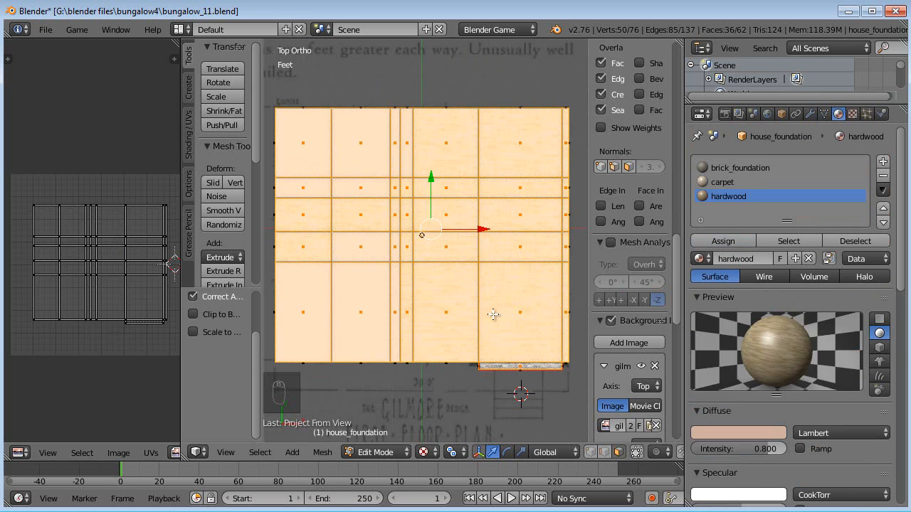
- Return to Object Mode and set the hardwood texture's mapping size X and Y to 3
key("Tab")
middle_click_drag(516, 263, 456, 318)
key("KP_5")
scroll(777, 301, "down", 6)
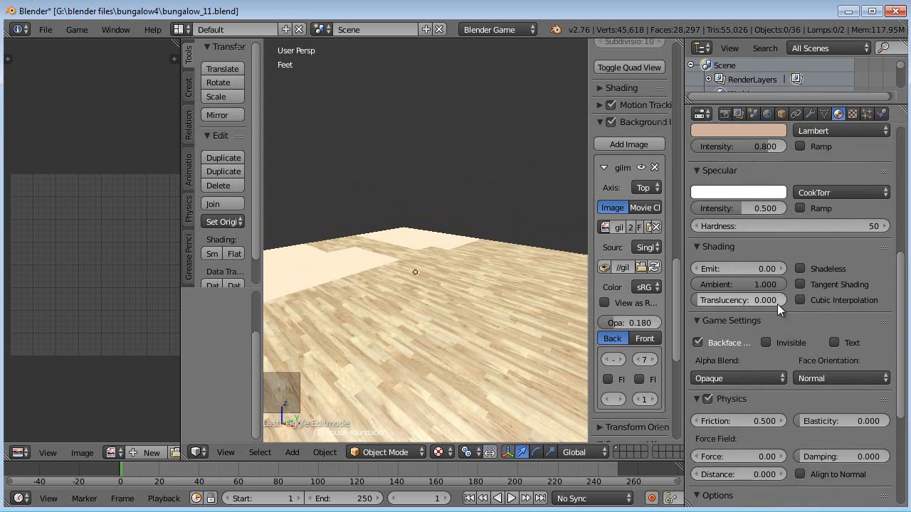
left_click(852, 114)
scroll(804, 418, "down", 10)
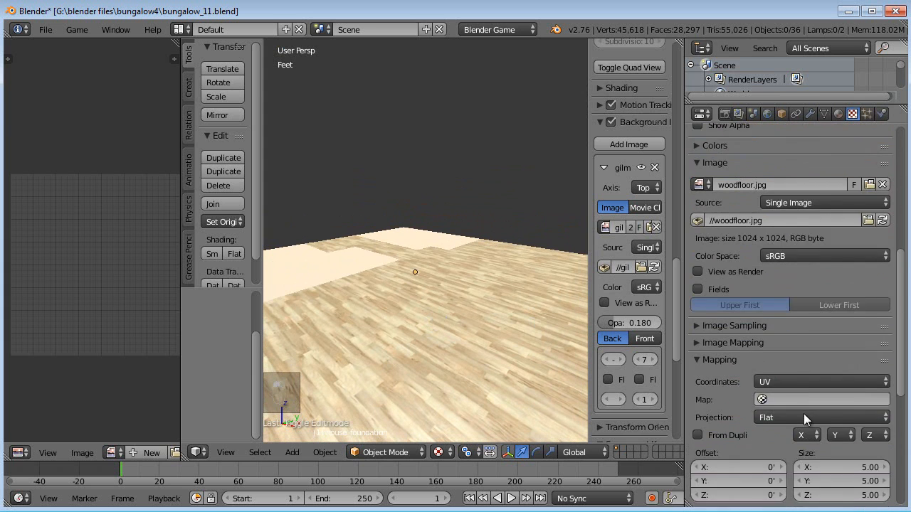
left_click(830, 381)
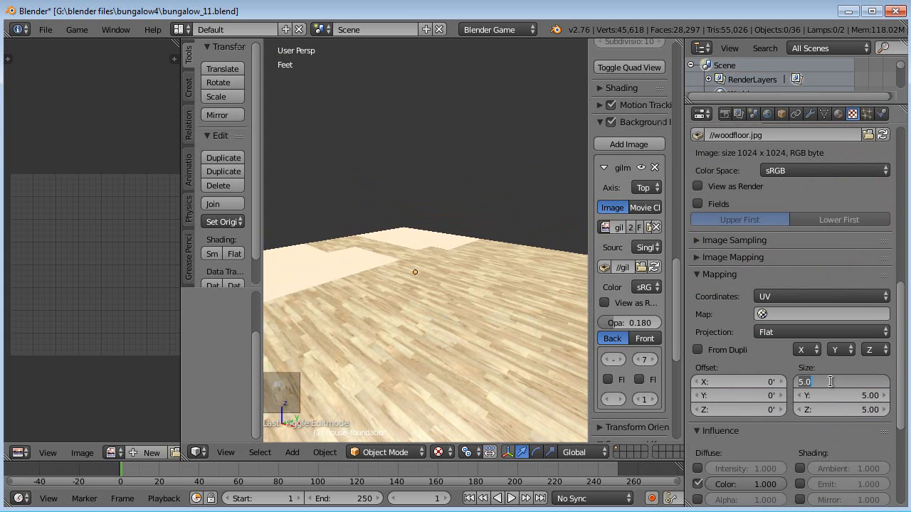
type("3")
key("Tab")
type("3")
key("Tab")
type("3")
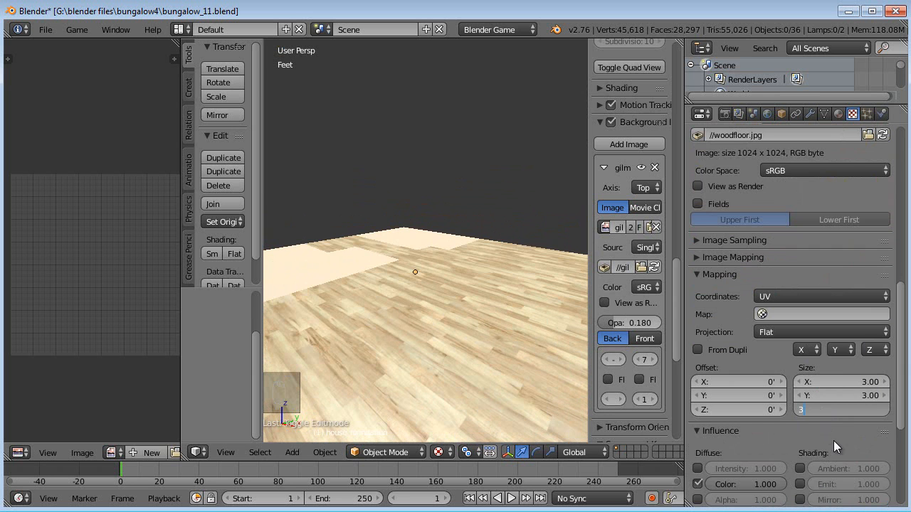
key("Escape")
middle_click_drag(340, 250, 455, 335)
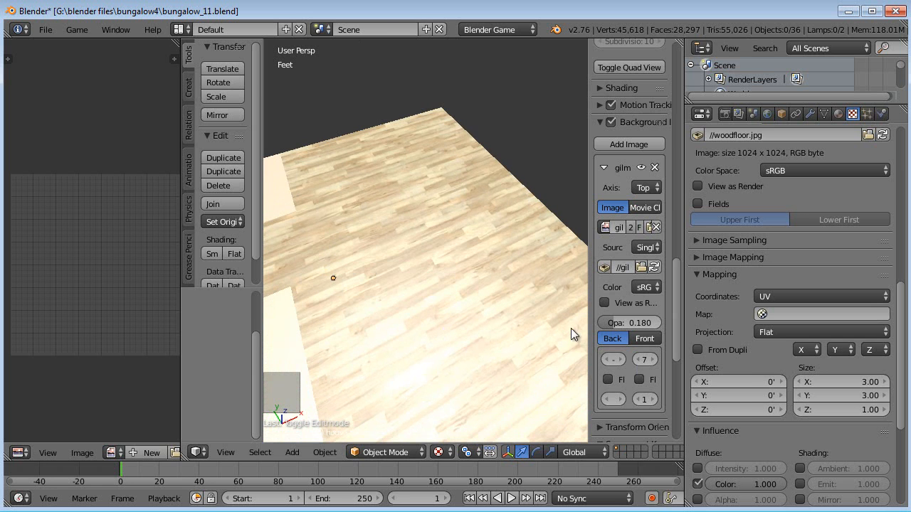
- Open the hardwood material's settings and set its specular shader to WardIso
left_click(836, 115)
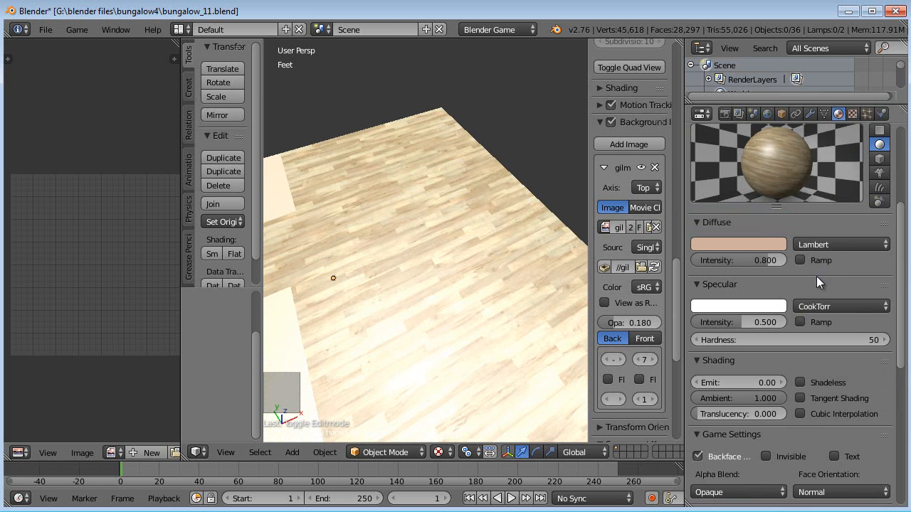
left_click(840, 308)
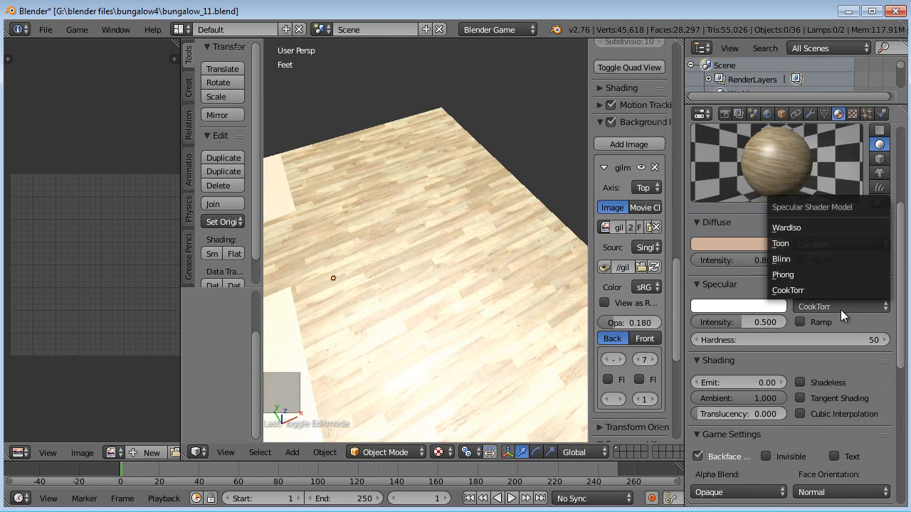
left_click(795, 228)
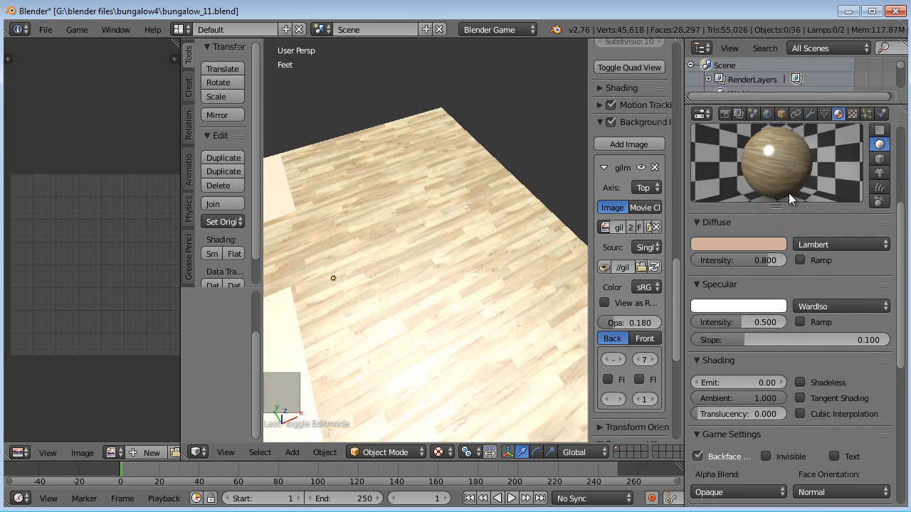
- Set the hardwood material's specular slope to 0.05
middle_click_drag(455, 338, 530, 302)
left_click_drag(741, 340, 715, 338)
left_click(742, 340)
type("0.05")
key("Return")
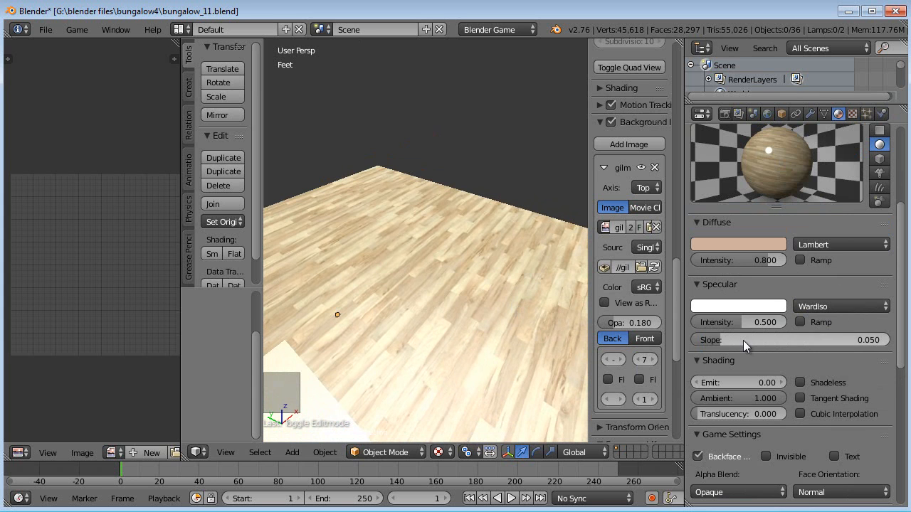
- Set the hardwood specular intensity to 0.1 and switch the material preview to the monkey shape
left_click_drag(742, 323, 715, 322)
left_click(717, 322)
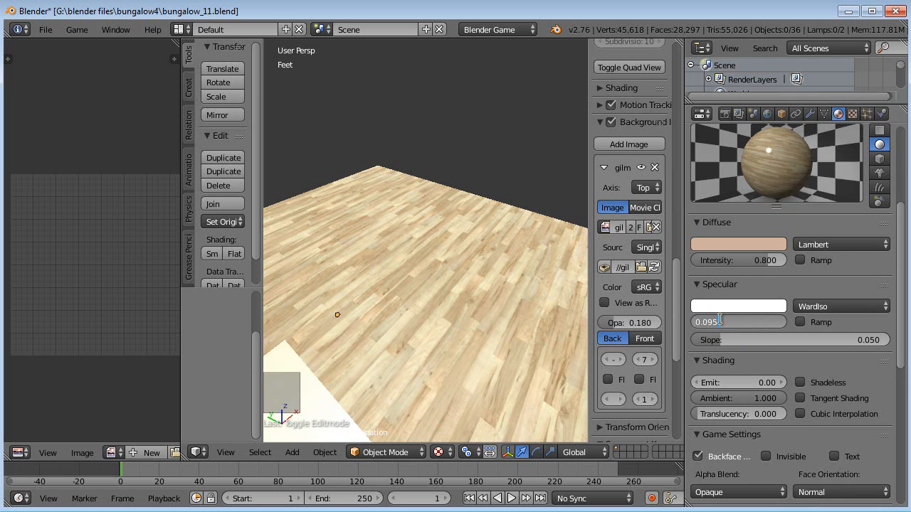
type(".1")
key("Return")
left_click(880, 172)
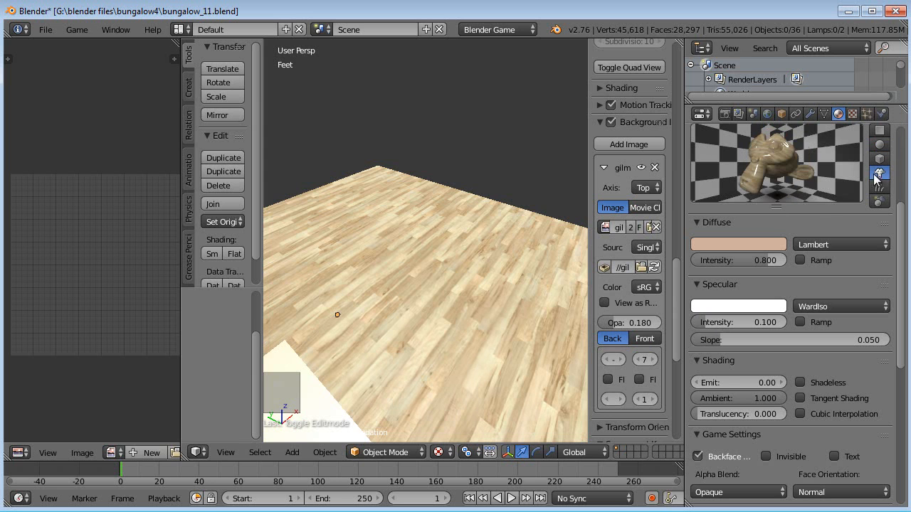
- Select the carpet material and set its specular intensity to 0.1 and hardness to 20
middle_click_drag(399, 342, 491, 320)
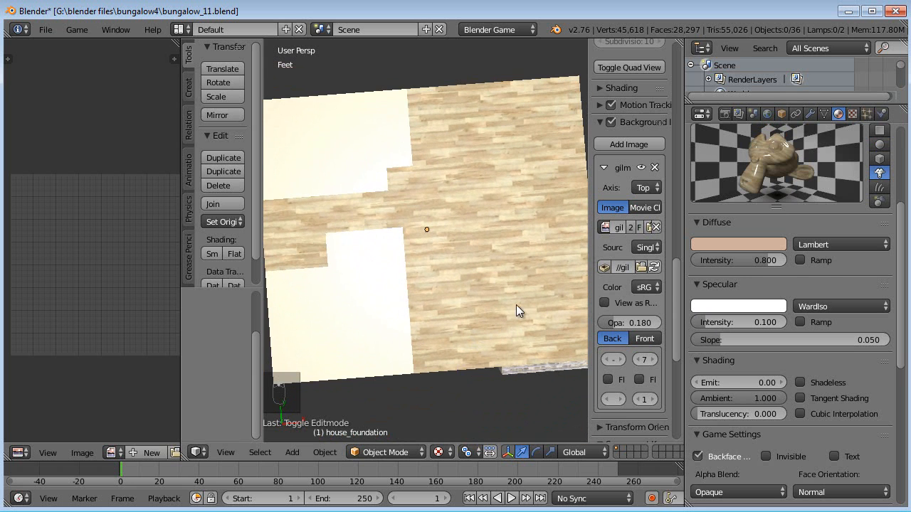
scroll(797, 206, "up", 5)
left_click(739, 183)
scroll(804, 339, "down", 4)
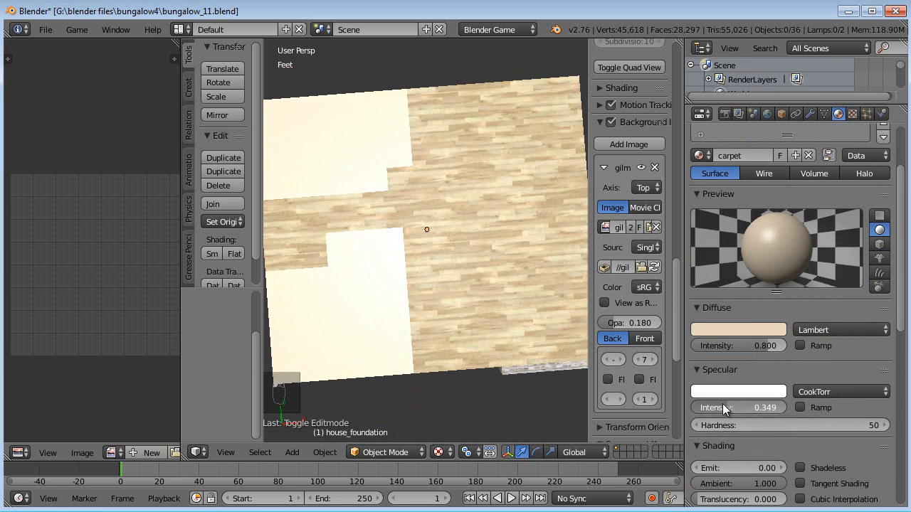
left_click_drag(710, 402, 709, 407)
left_click(724, 406)
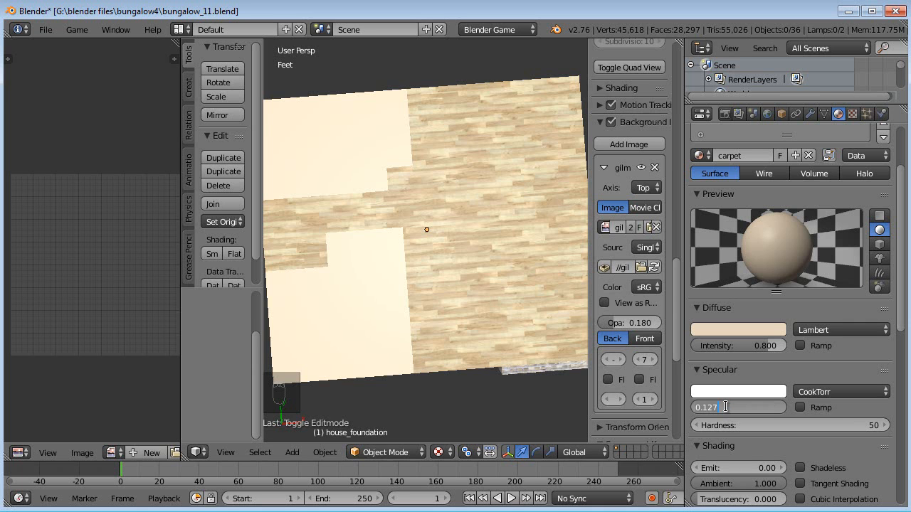
type(".1")
key("Return")
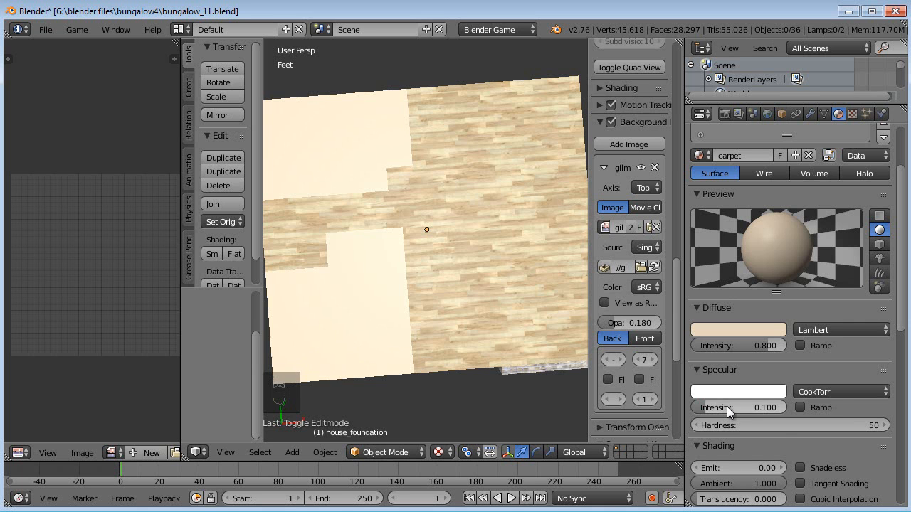
left_click(776, 426)
type("20")
key("Return")
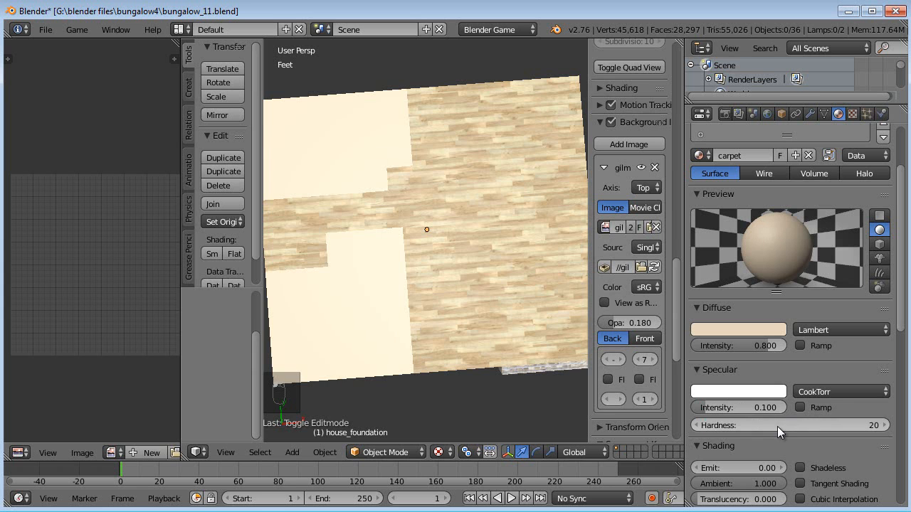
- Add a new texture to the carpet material and name it carpet_texture
left_click(852, 113)
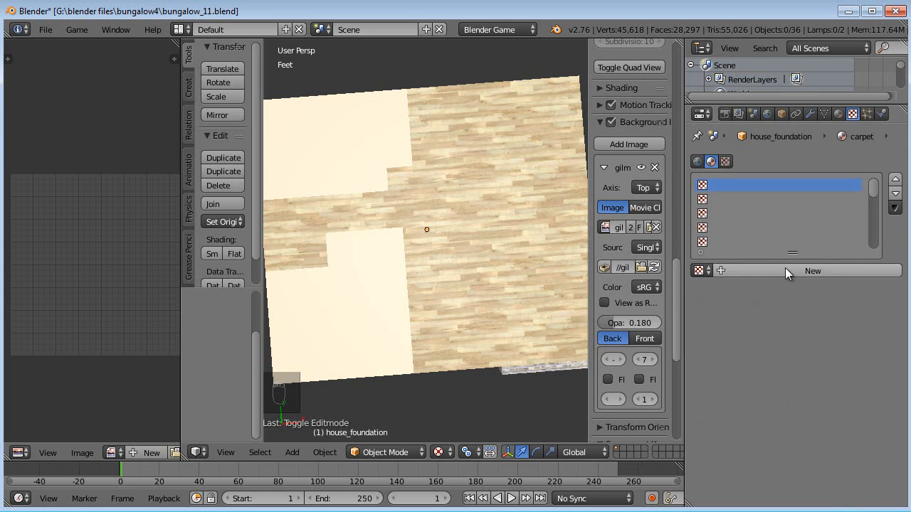
left_click(785, 270)
double_click(770, 267)
type("carpet_te")
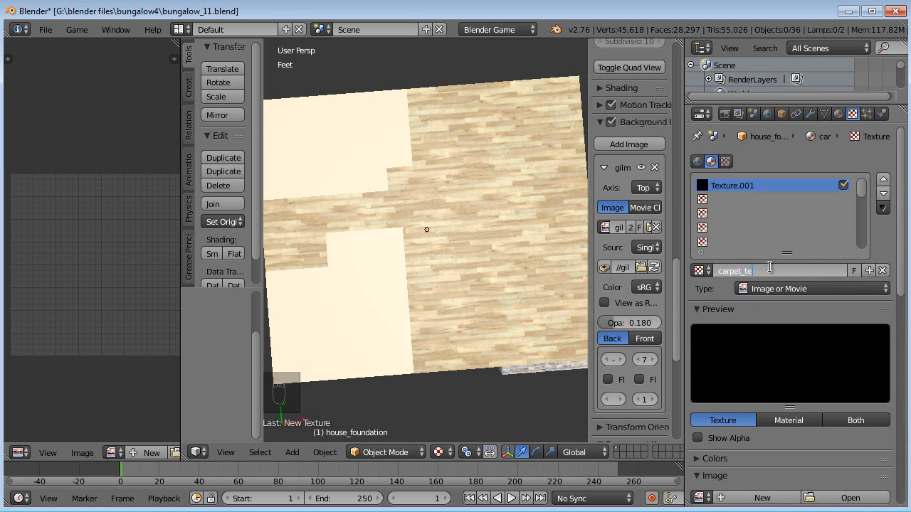
key("Return")
- Load carpet_texture.jpg as the carpet texture's image
scroll(809, 356, "down", 1)
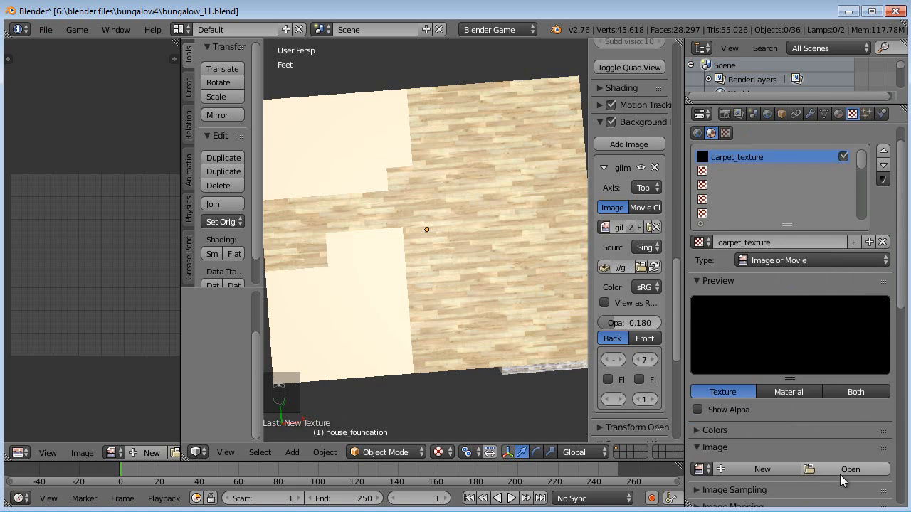
left_click(840, 470)
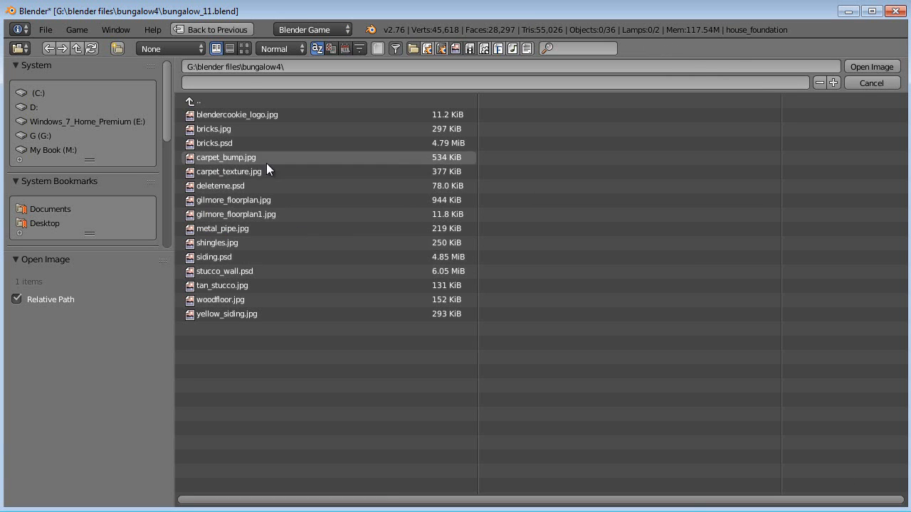
left_click(253, 171)
left_click(854, 67)
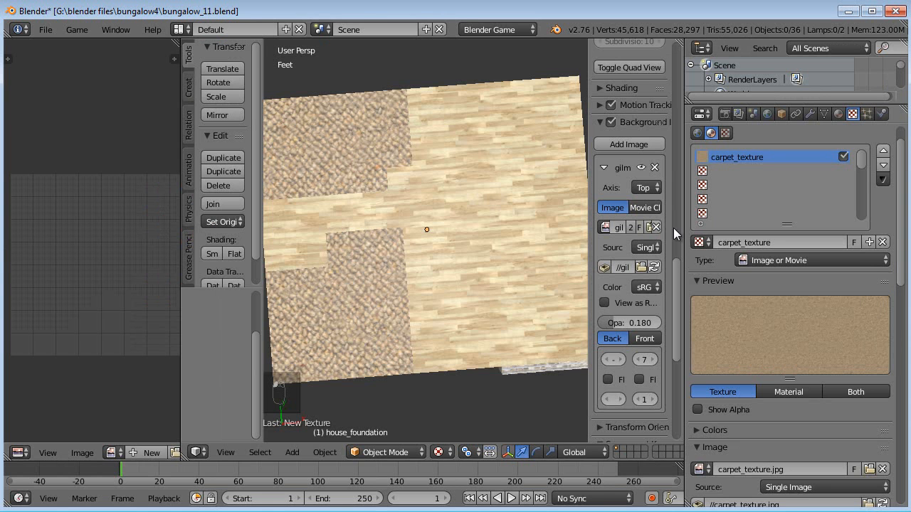
- Set the carpet texture's mapping size X and Y to 5
middle_click_drag(481, 266, 450, 240)
scroll(744, 392, "down", 12)
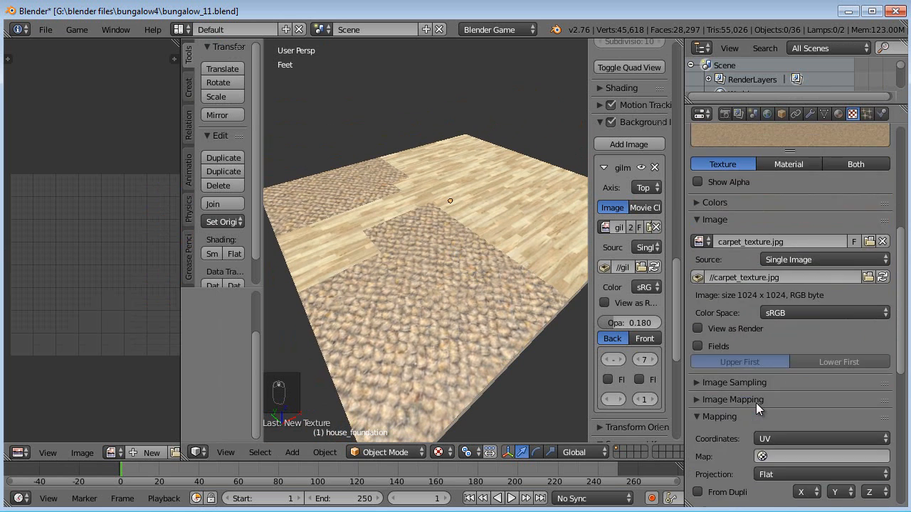
left_click(834, 384)
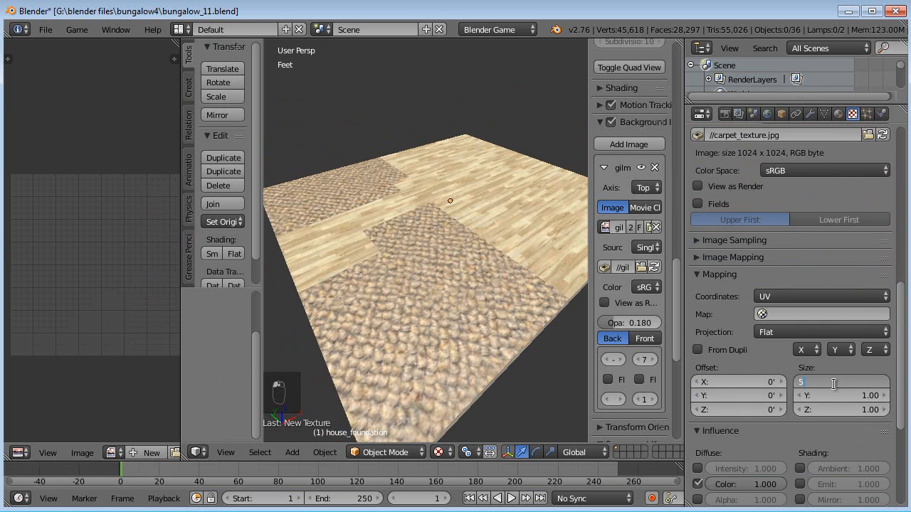
type("55")
key("Tab")
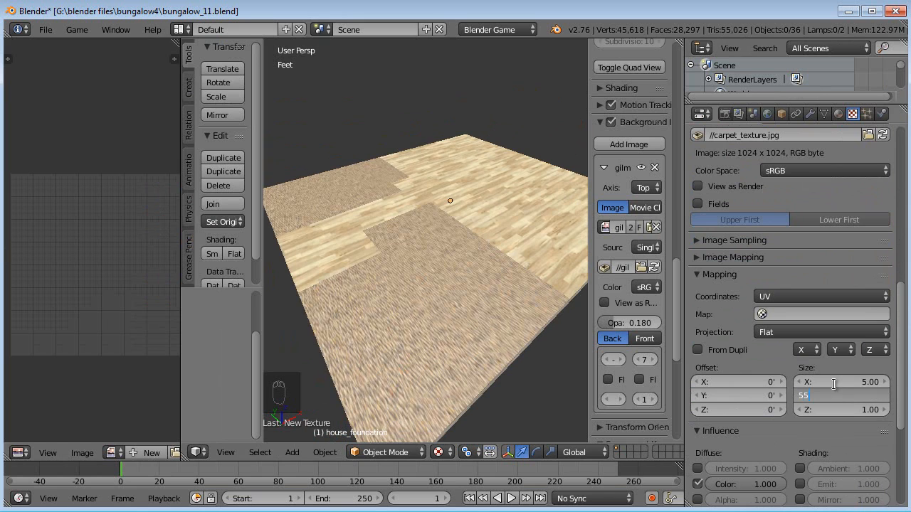
type("5")
key("Return")
scroll(476, 311, "up", 5)
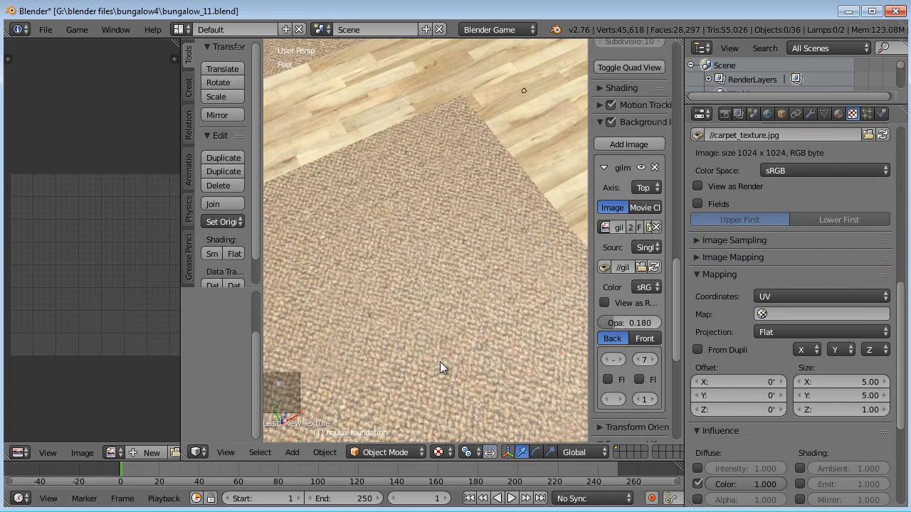
scroll(450, 334, "down", 5)
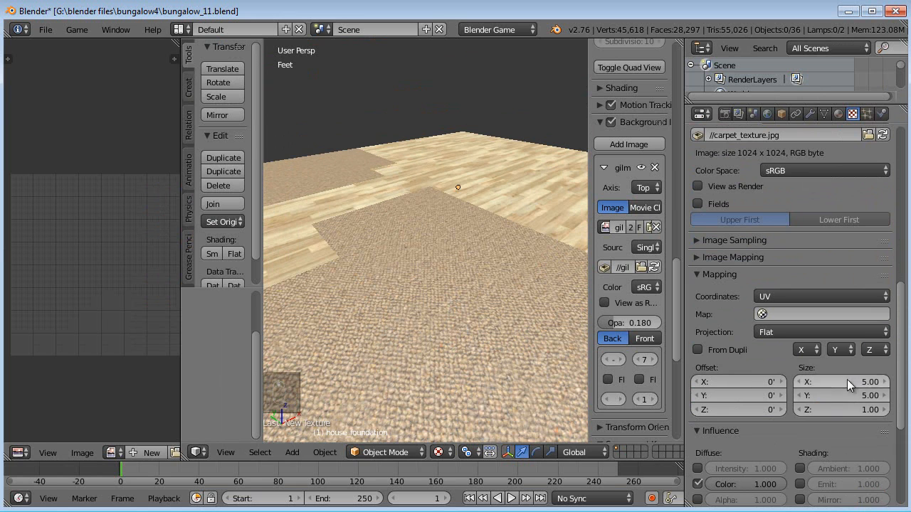
- Set the carpet texture's mapping size X and Y to 8
left_click(845, 381)
type("8")
key("Return")
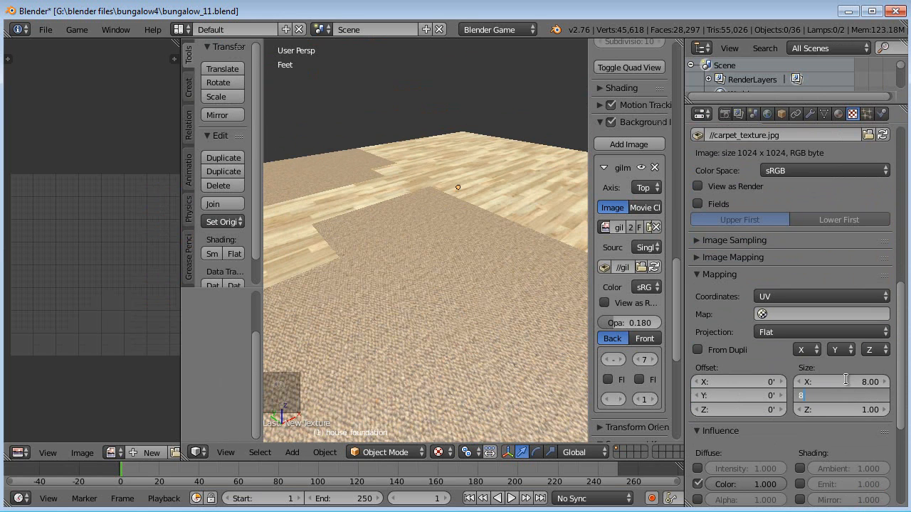
middle_click_drag(580, 320, 436, 301)
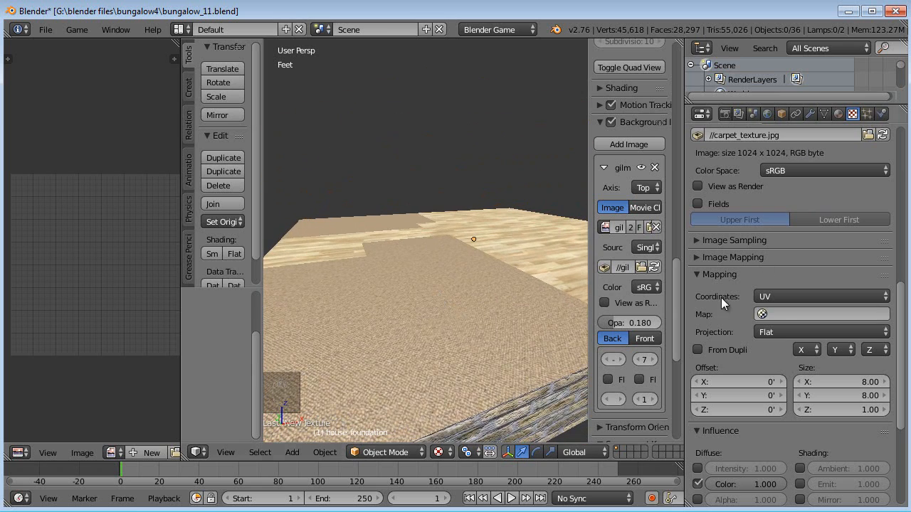
- Copy the carpet texture slot settings and paste them into the next empty texture slot
scroll(687, 293, "up", 4)
scroll(733, 345, "up", 10)
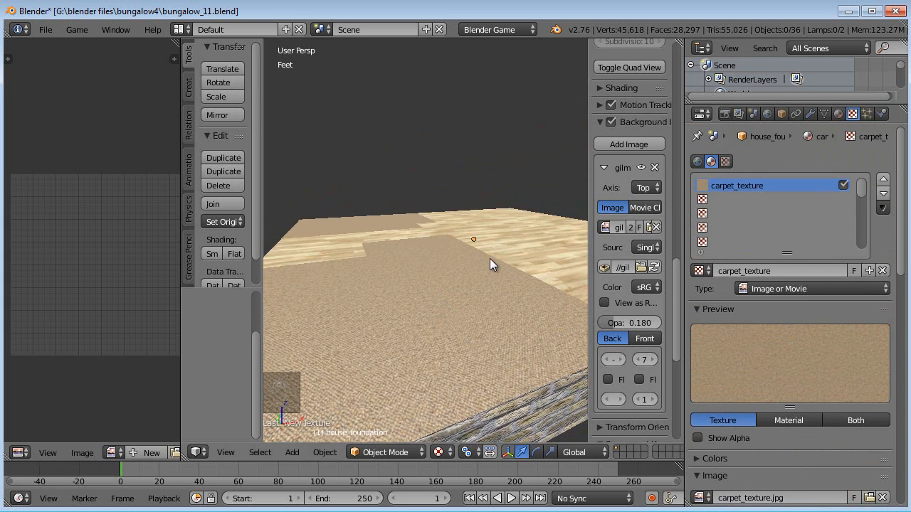
left_click(883, 207)
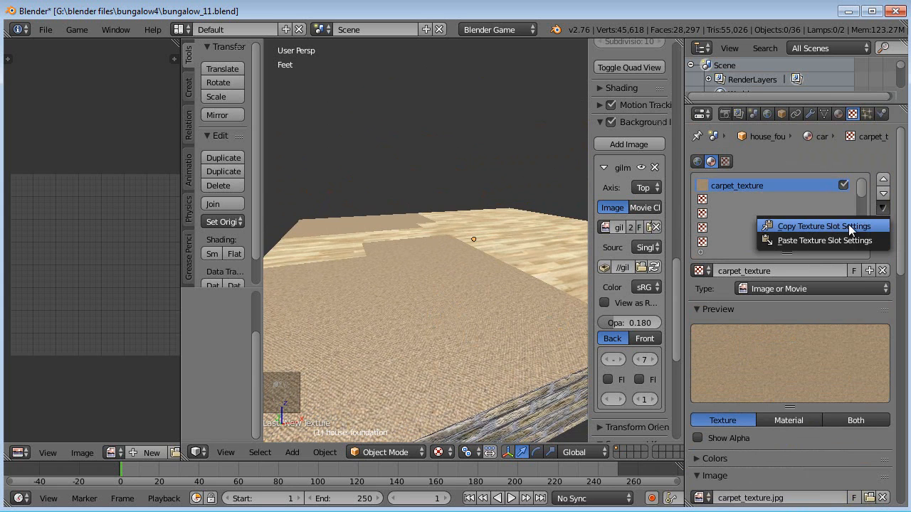
left_click(818, 228)
left_click(723, 201)
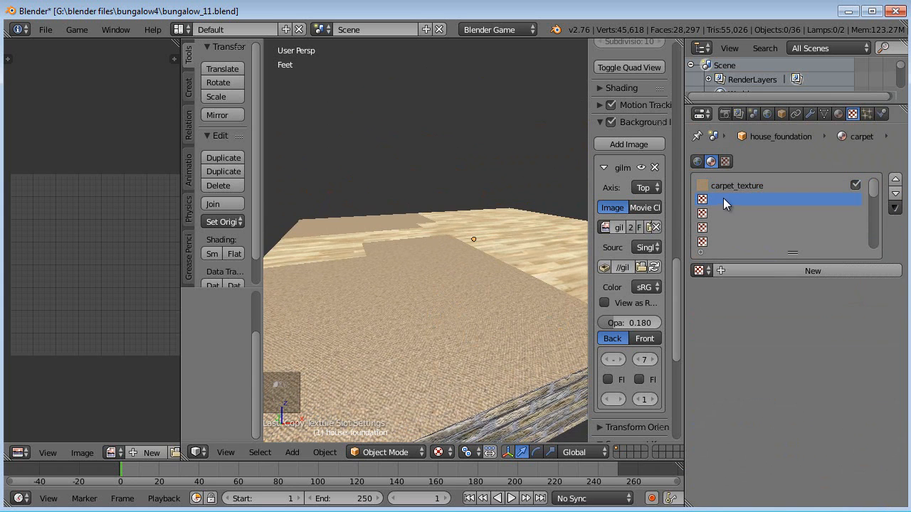
left_click(893, 209)
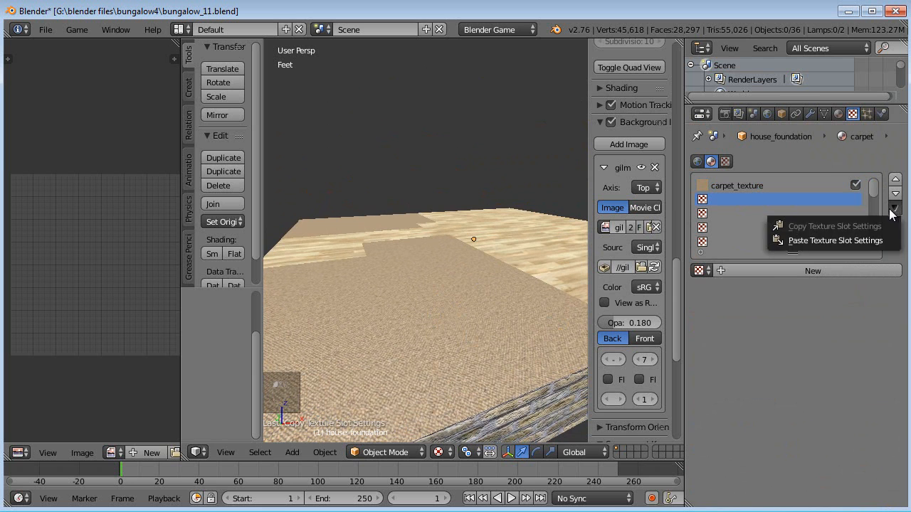
left_click(839, 241)
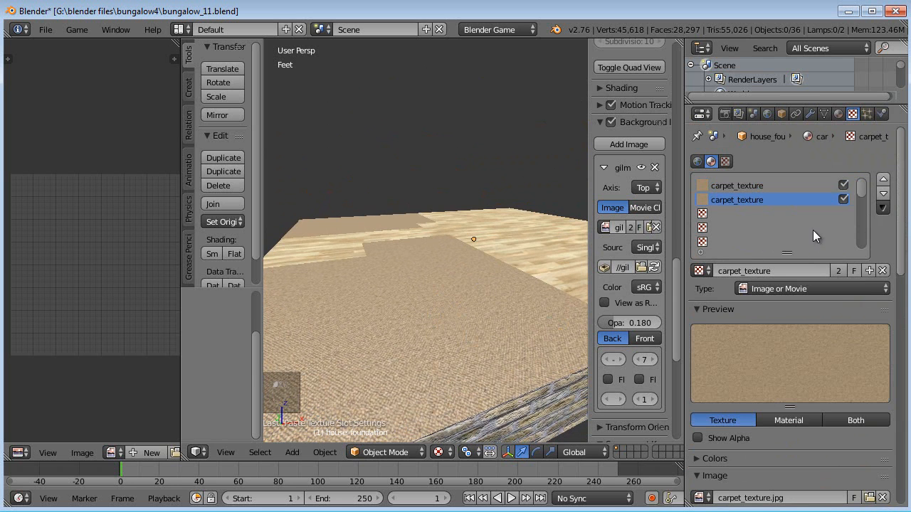
- Make the duplicated texture a single-user copy and rename it carpet_bump
left_click(840, 272)
left_click(763, 271)
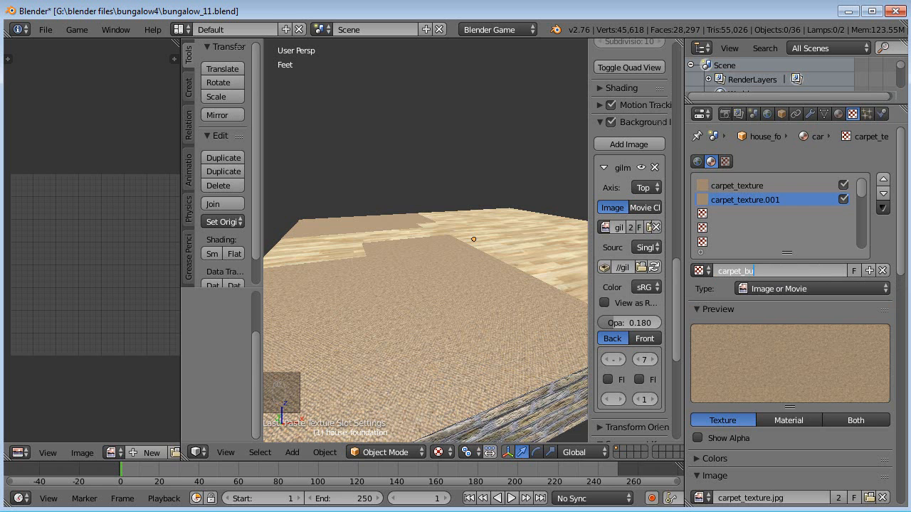
scroll(834, 414, "down", 3)
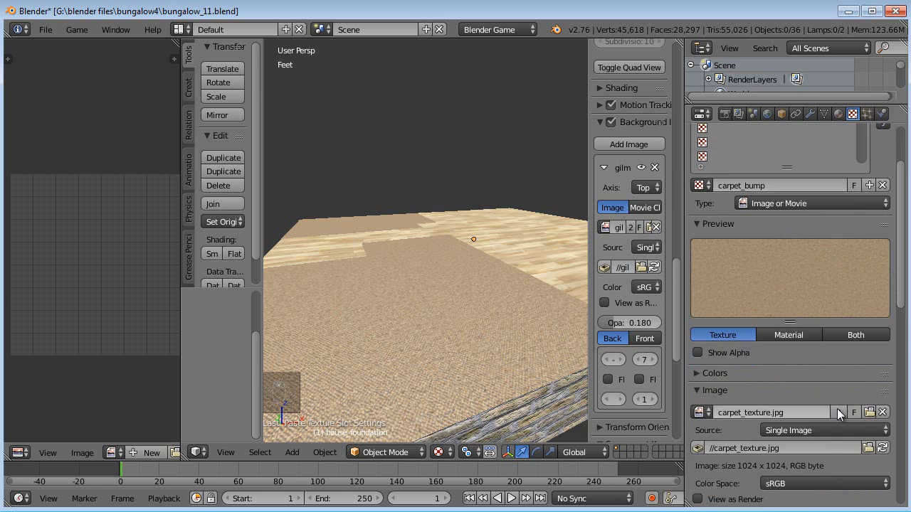
- Load carpet_bump.jpg as the carpet_bump texture's image
left_click(868, 413)
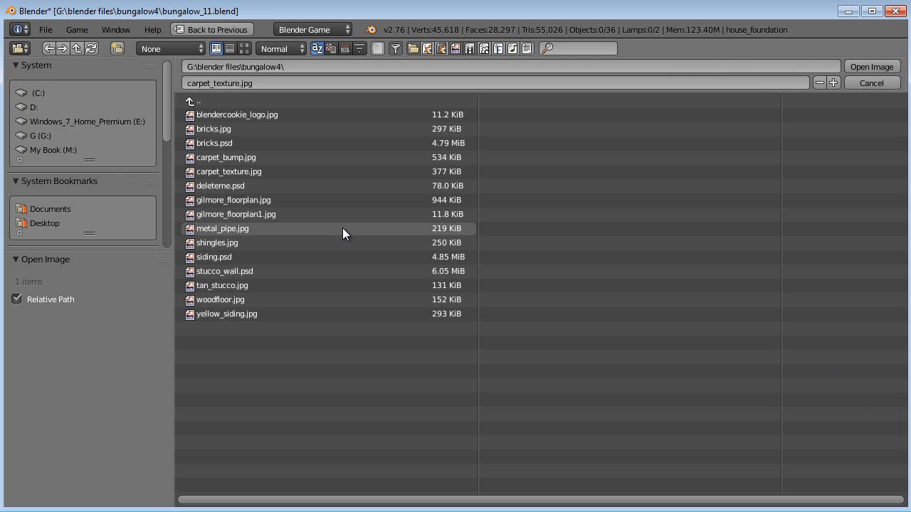
left_click(324, 158)
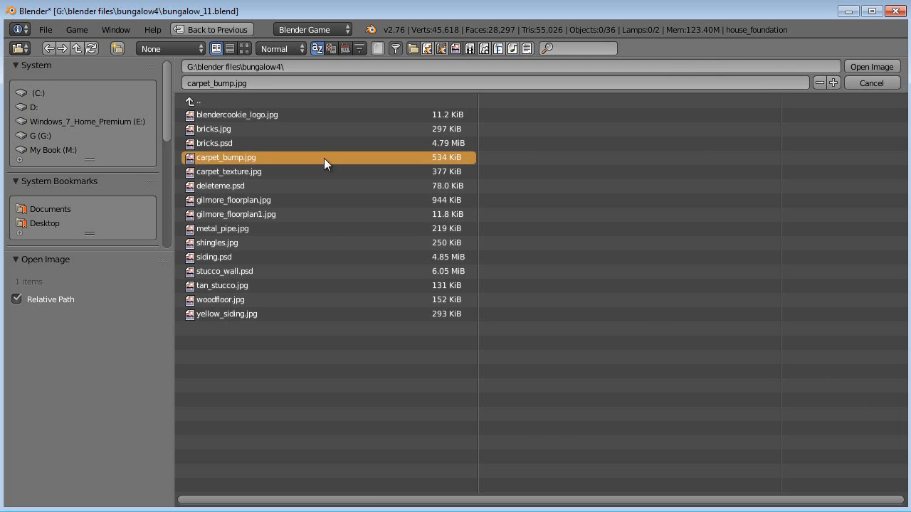
left_click(876, 66)
- In the carpet_bump texture's influence, disable diffuse color and enable geometry normal
scroll(772, 361, "down", 5)
scroll(772, 361, "down", 8)
left_click(697, 399)
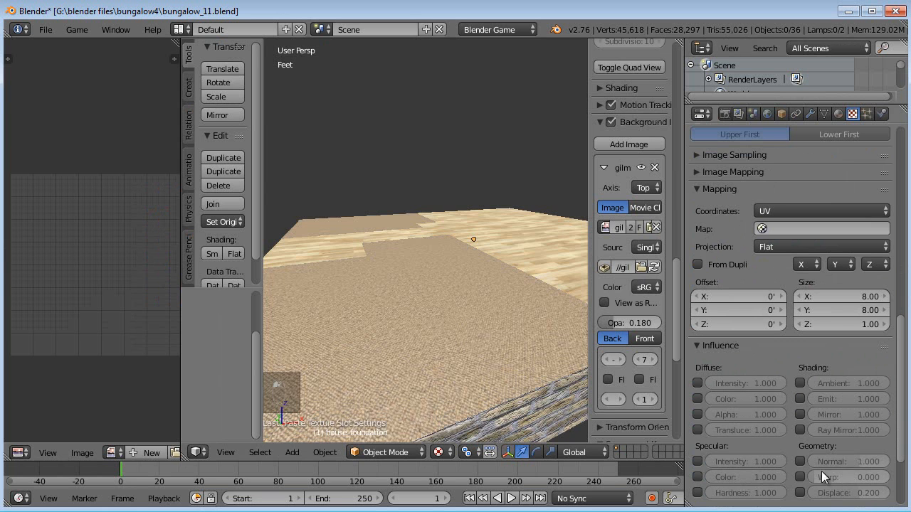
left_click(800, 461)
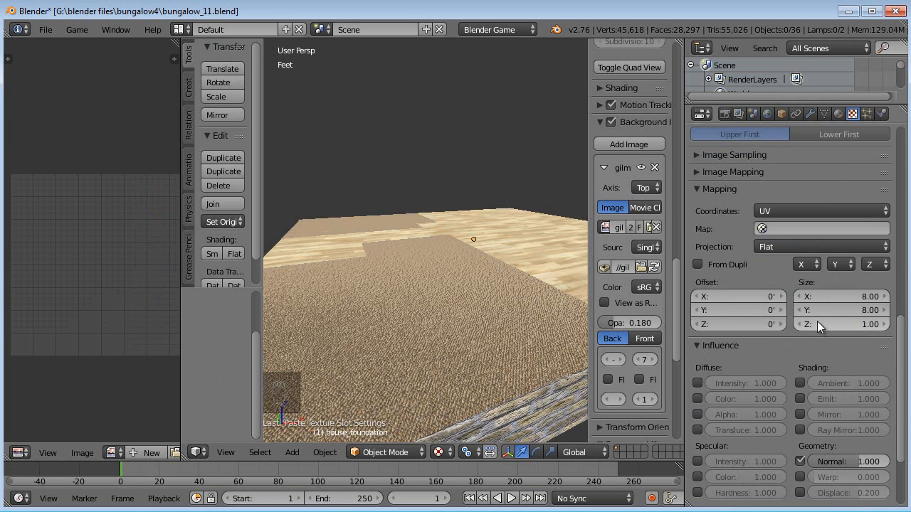
scroll(831, 344, "up", 1)
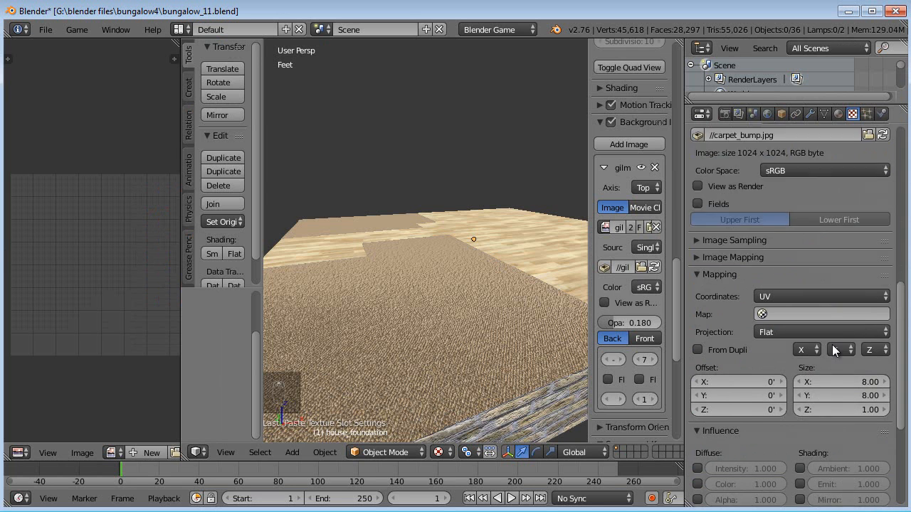
- Set the carpet_bump texture's geometry normal influence to 0.1
scroll(833, 355, "down", 2)
mouse_move(851, 432)
left_mouse_down()
mouse_move(859, 432)
mouse_move(851, 432)
left_mouse_up()
scroll(423, 258, "up", 2)
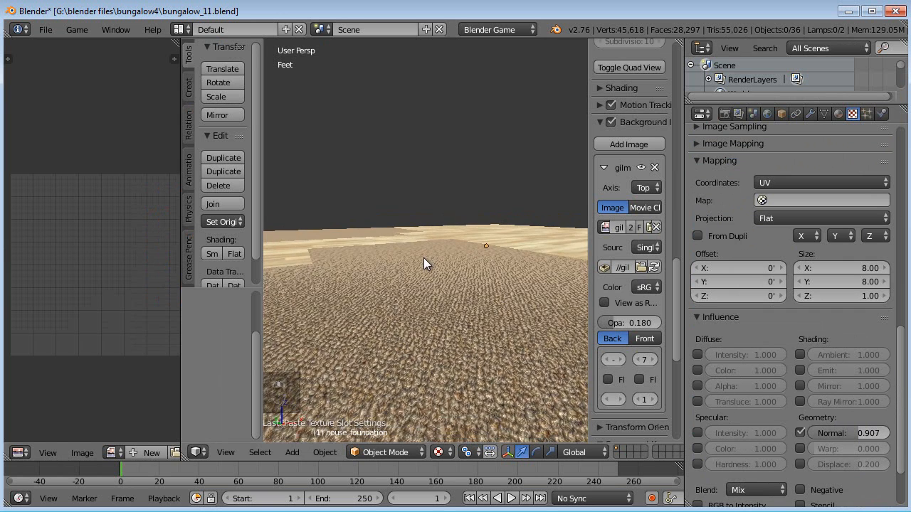
left_click(840, 434)
type(".5")
key("Return")
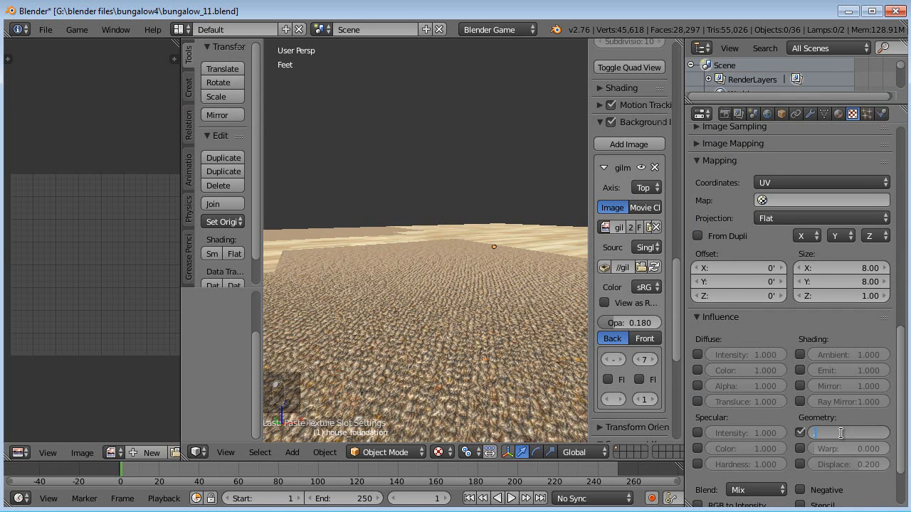
type(".1")
key("Return")
middle_click_drag(475, 220, 392, 203)
scroll(380, 249, "up", 1)
scroll(379, 250, "up", 2)
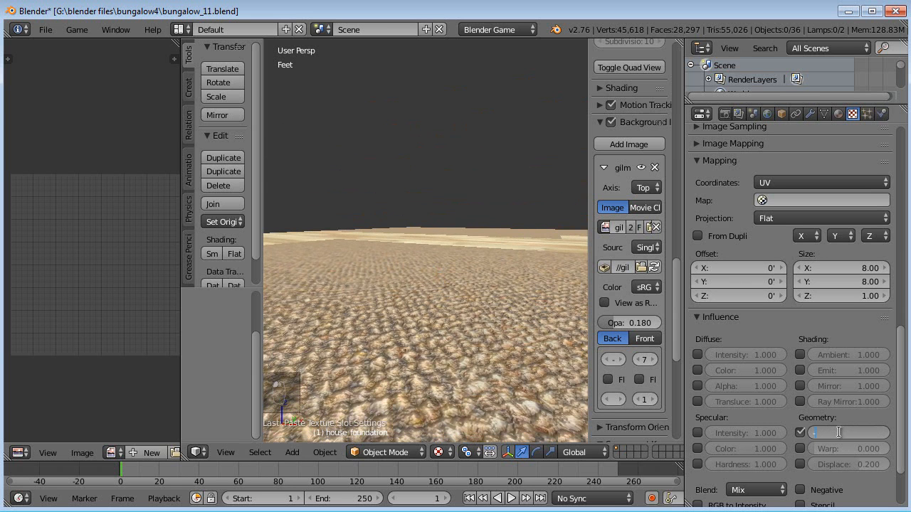
key("Return")
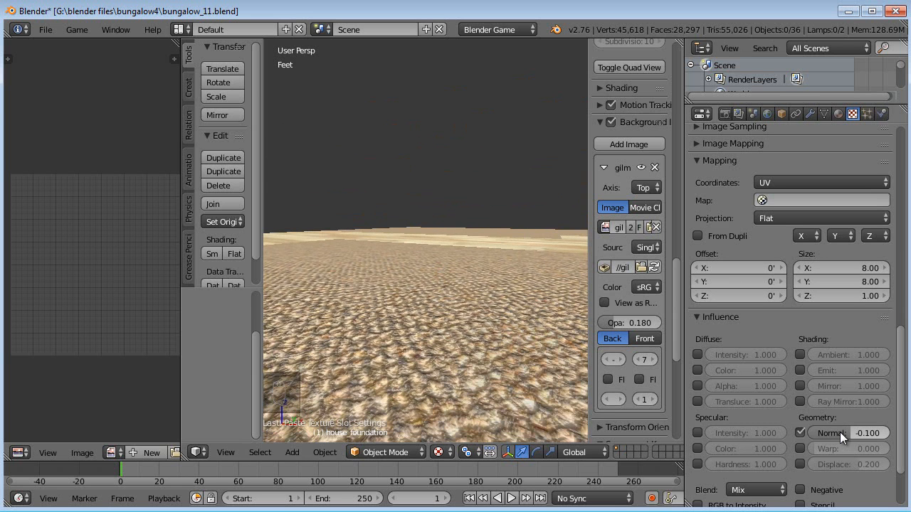
mouse_move(563, 303)
middle_mouse_down()
mouse_move(558, 335)
mouse_move(559, 316)
middle_mouse_up()
type("0.1")
key("Return")
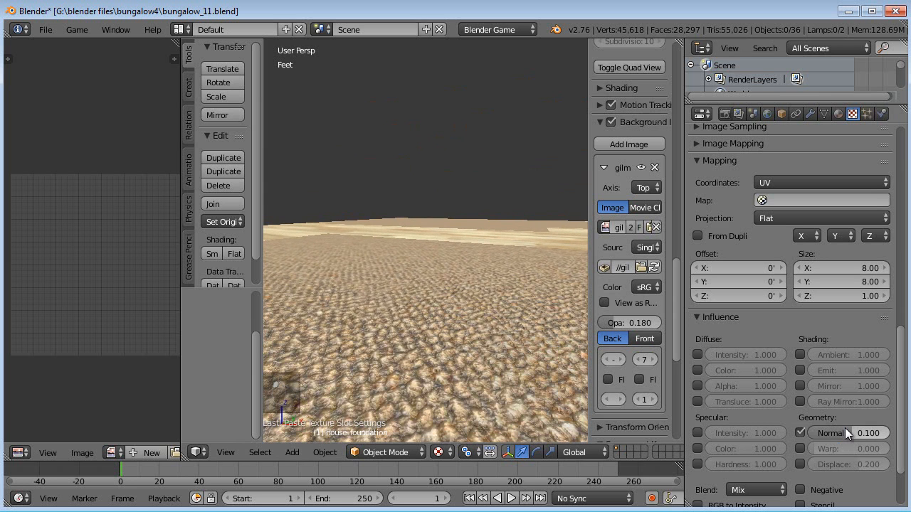
- Set the carpet material's specular intensity to 0.05
left_click(839, 115)
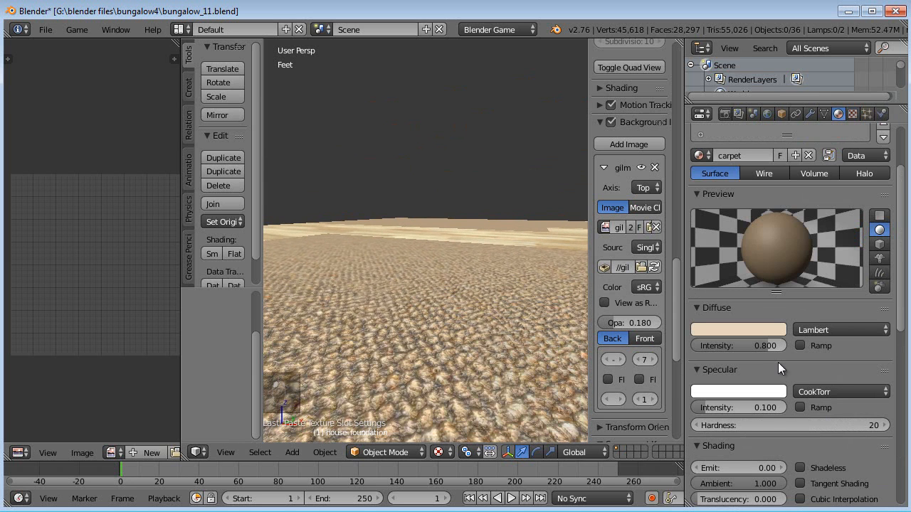
left_click(740, 407)
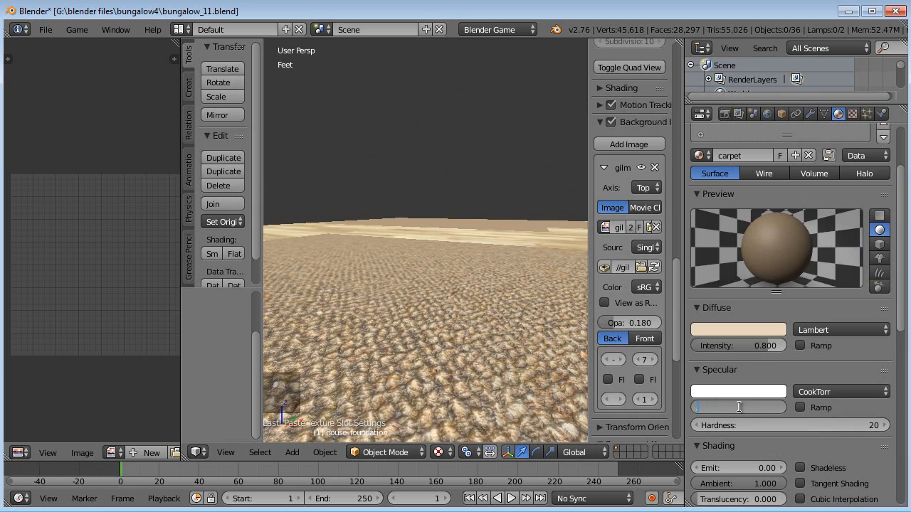
middle_click_drag(412, 292, 362, 285)
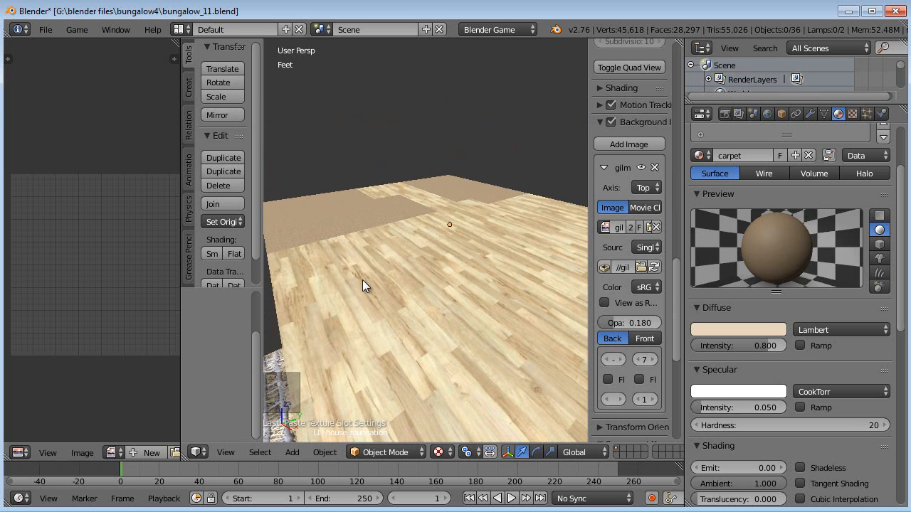
- Reveal all hidden objects and deselect everything
key("alt+h")
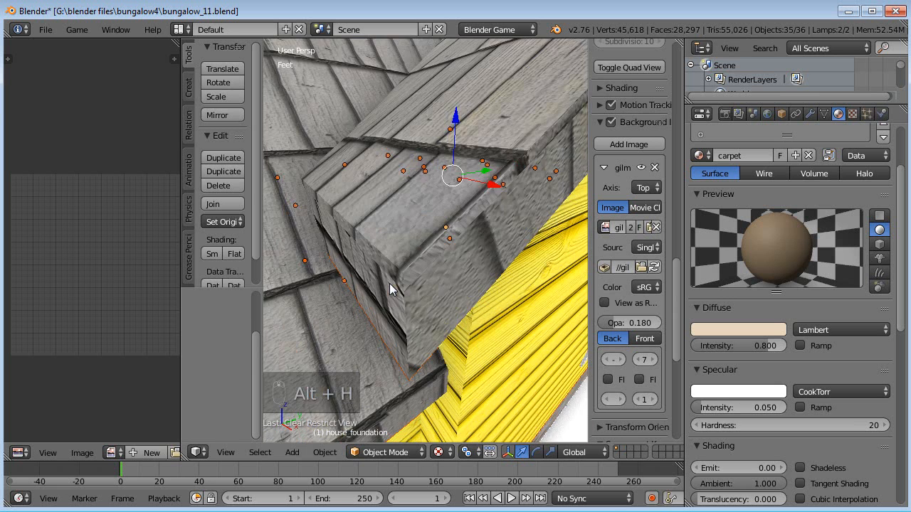
key("a")
middle_click_drag(389, 301, 356, 309)
- Maximize the 3D viewport and open its properties sidebar to the View settings
key("ctrl+Up")
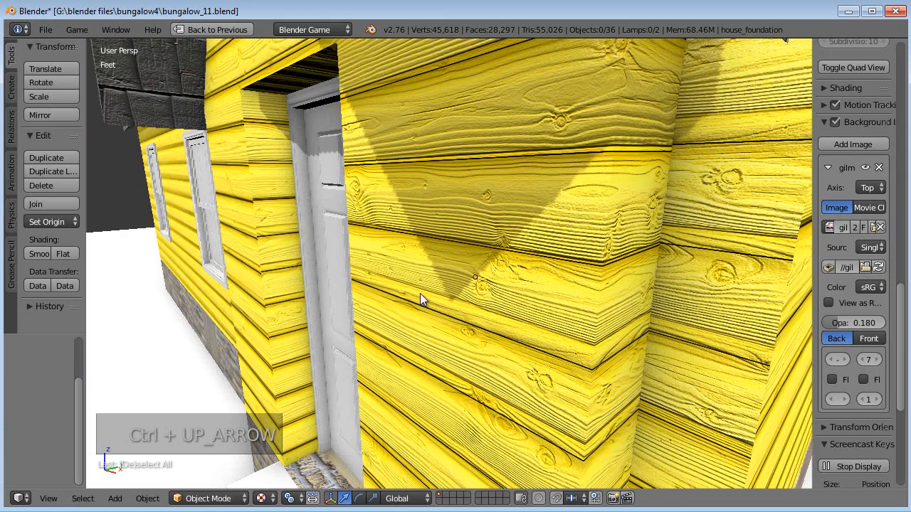
middle_click_drag(422, 292, 551, 273)
key("n")
key("n")
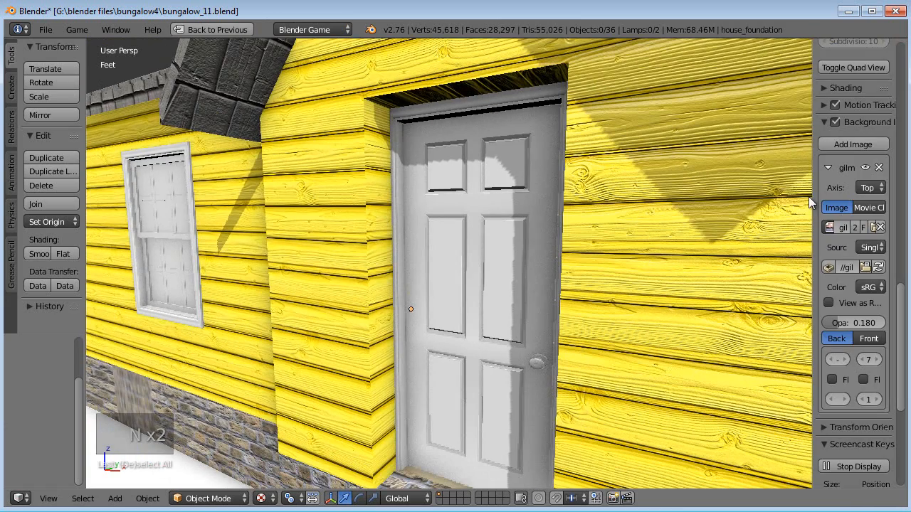
left_click_drag(811, 188, 704, 189)
scroll(716, 190, "up", 15)
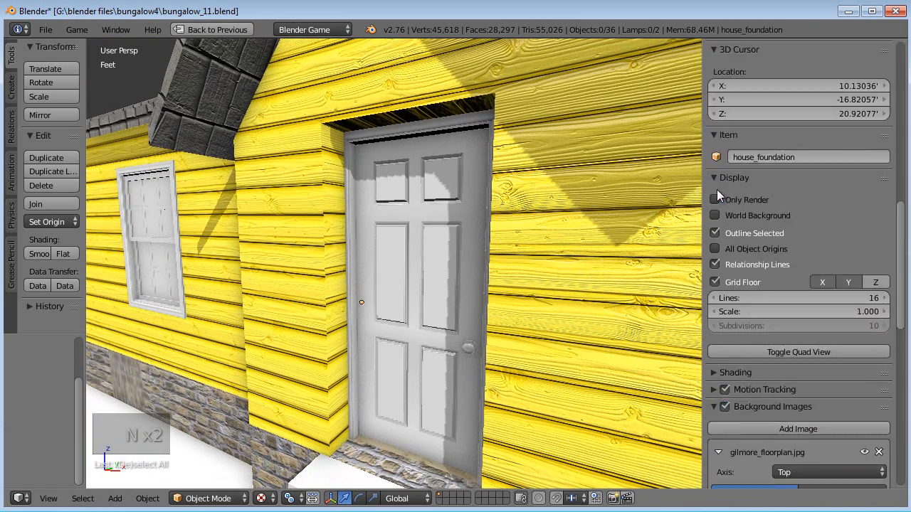
scroll(714, 190, "up", 13)
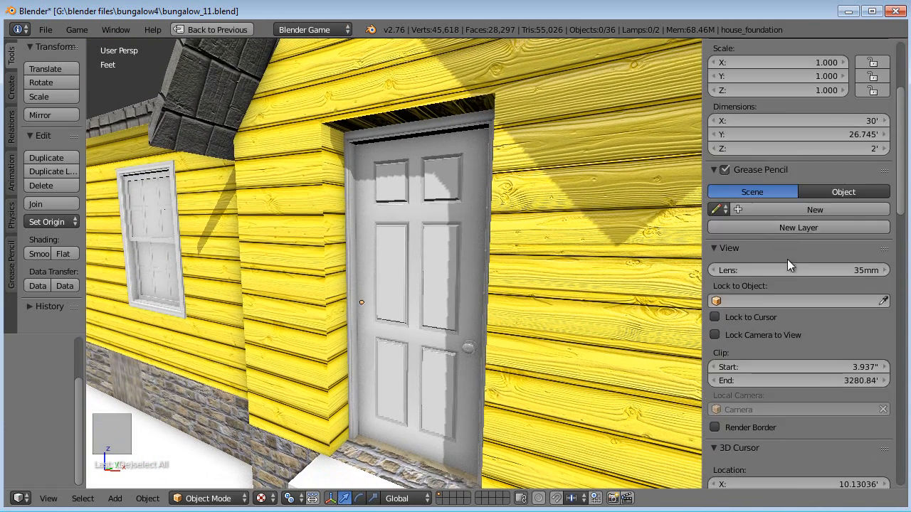
scroll(787, 259, "down", 3)
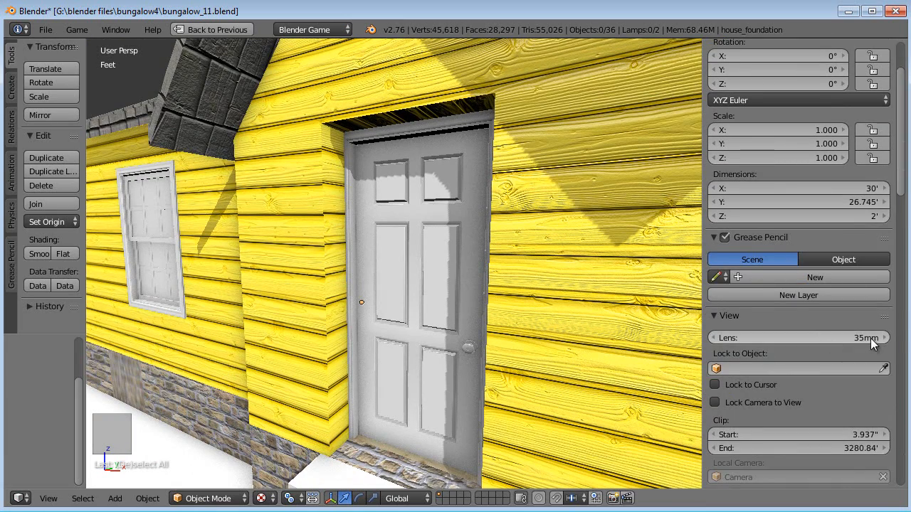
- Set the viewport lens focal length to 20 mm
left_click_drag(820, 338, 770, 333)
left_click(816, 338)
type("15")
key("Return")
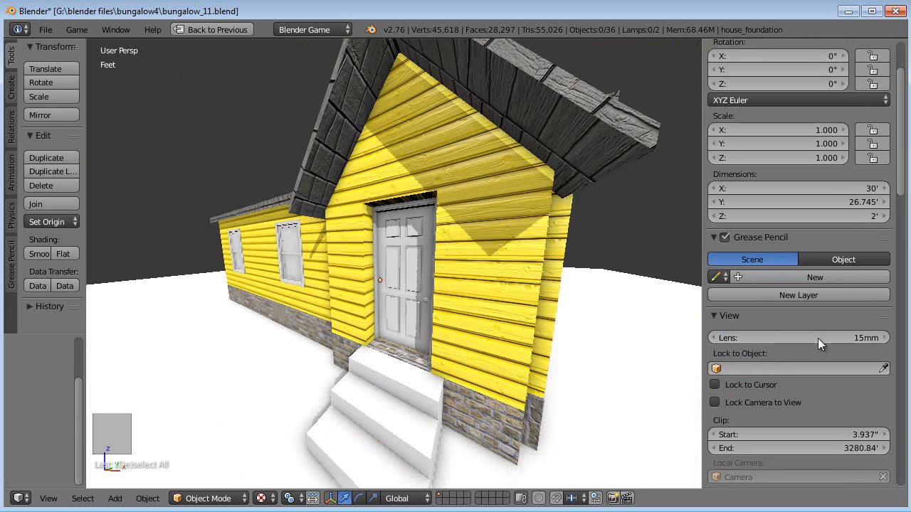
left_click(817, 338)
type("19")
key("Return")
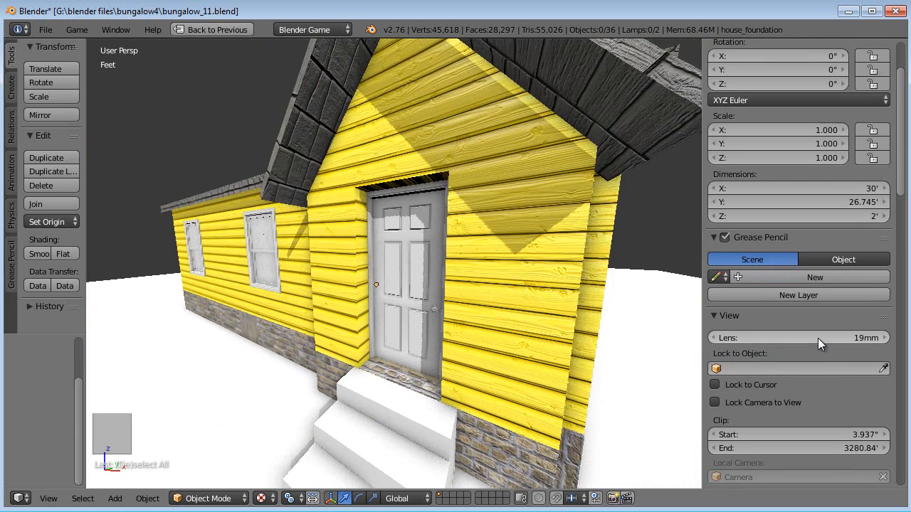
middle_click_drag(390, 273, 450, 253)
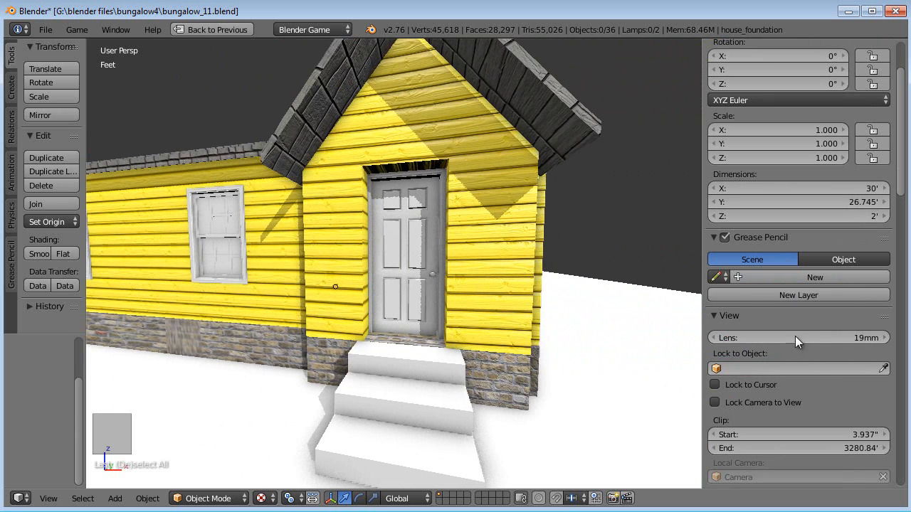
left_click(817, 335)
type("20")
key("Return")
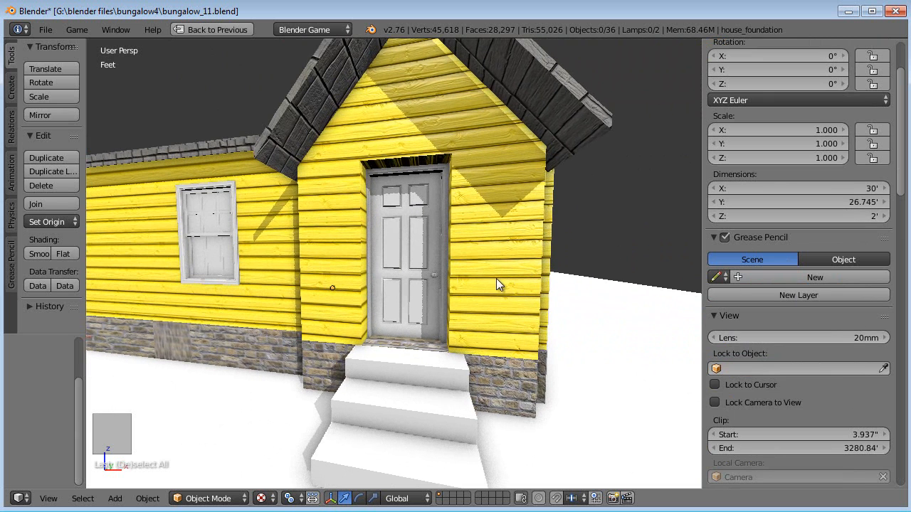
- Walk through the house interior in fly/walk navigation to inspect the hardwood and carpet floors
key("shift+f")
scroll(394, 263, "up", 2)
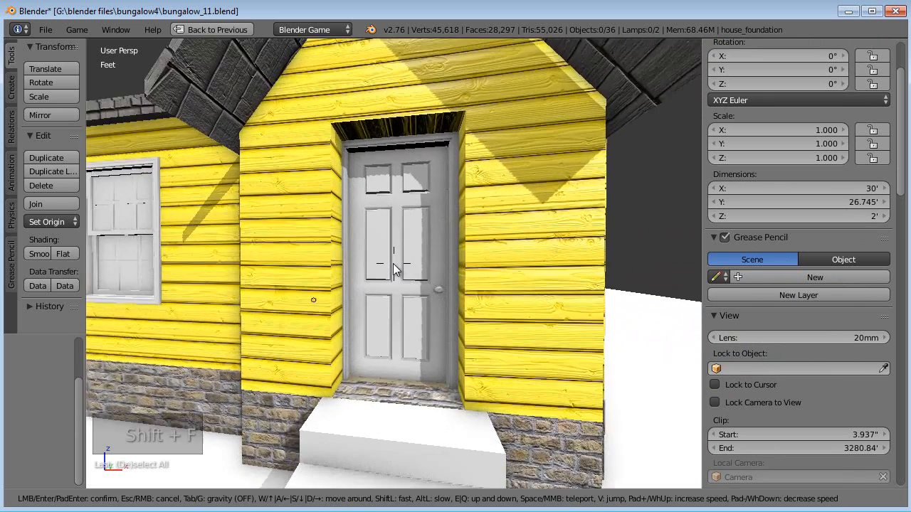
key("w")
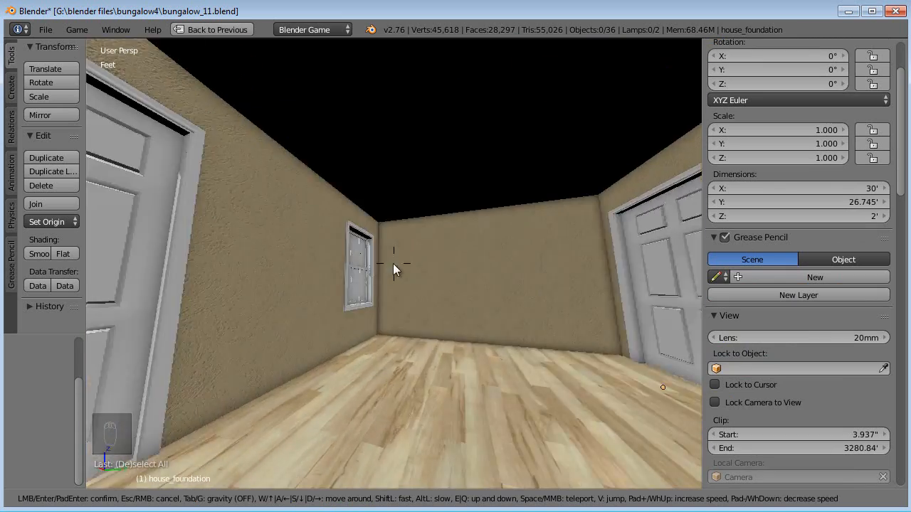
key("w")
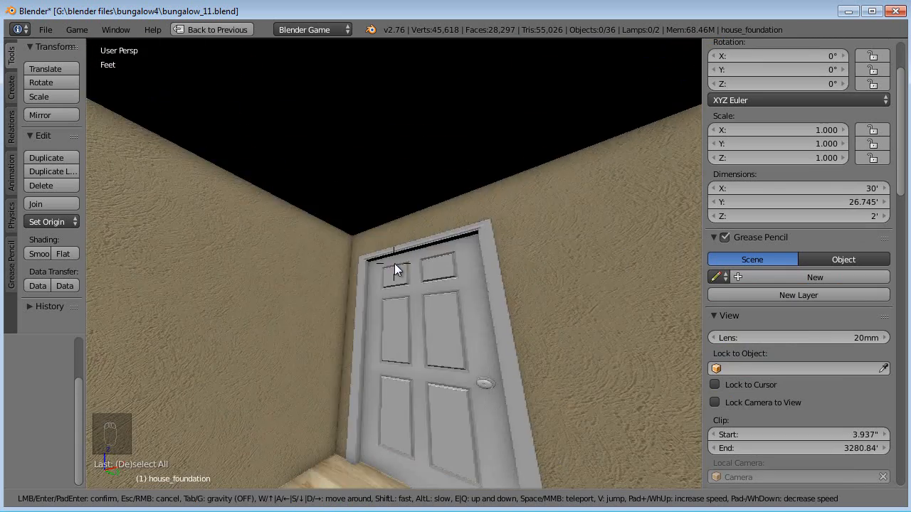
key("w")
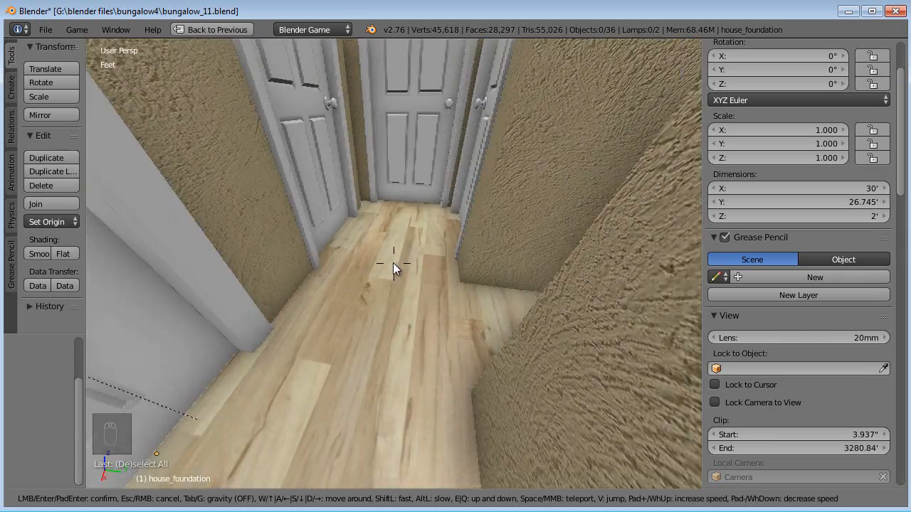
key("w")
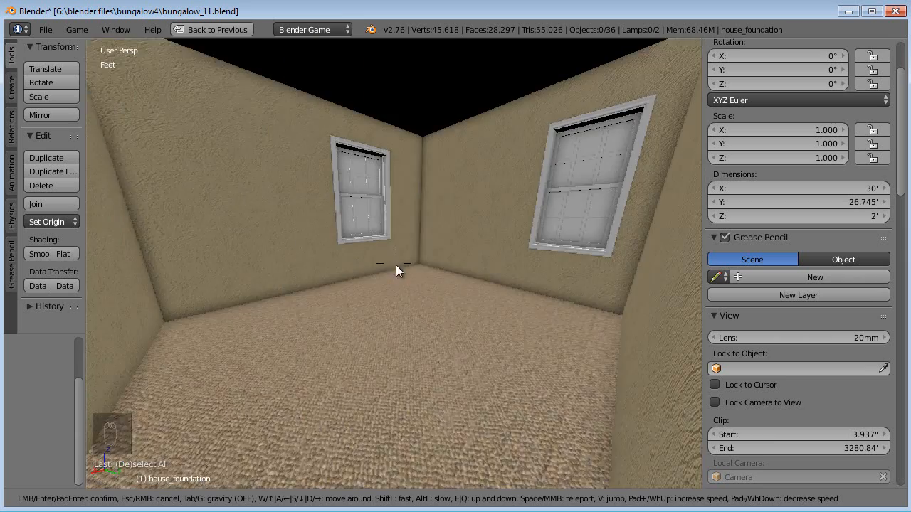
key("w")
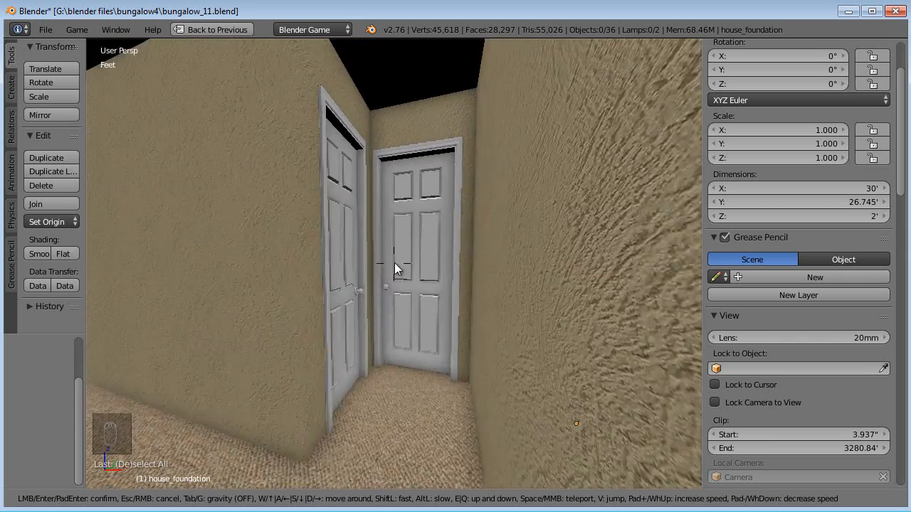
key("w")
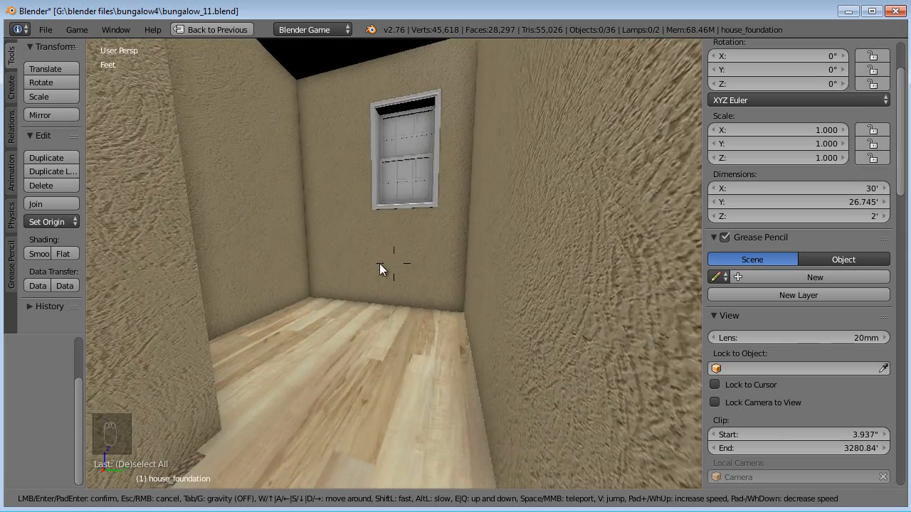
key("w")
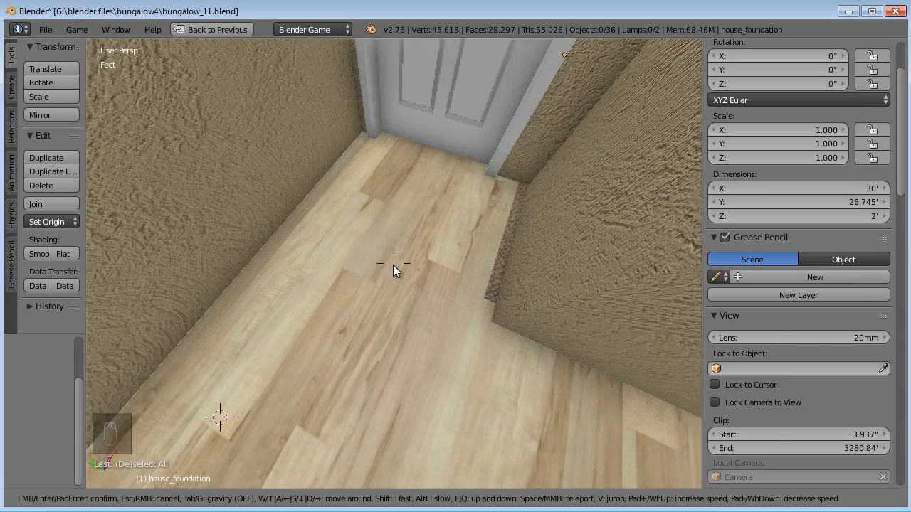
key("w")
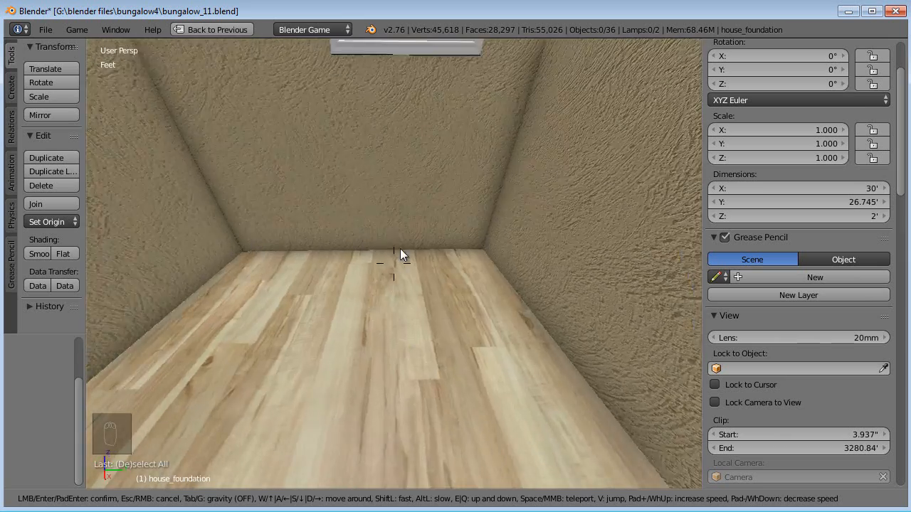
key("w")
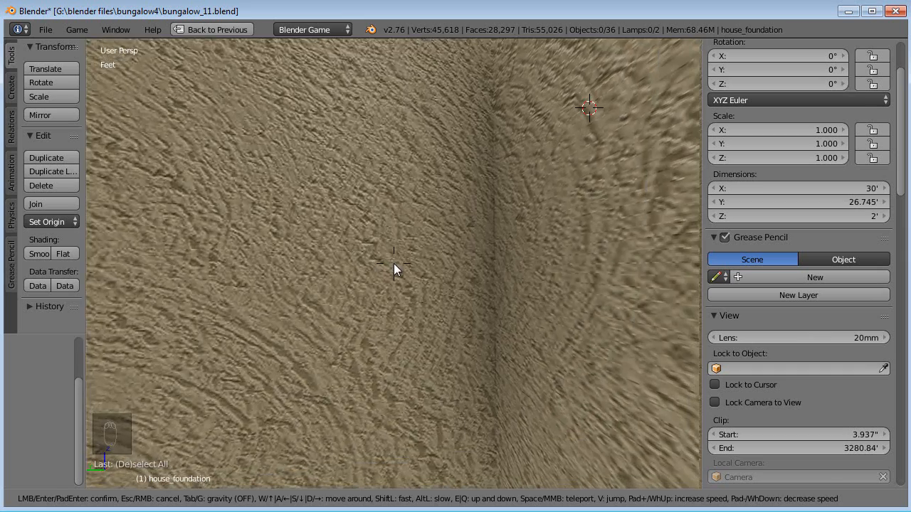
key("Escape")
scroll(416, 295, "down", 5)
middle_click_drag(510, 284, 443, 310)
scroll(383, 322, "up", 7)
scroll(404, 311, "down", 6)
middle_click_drag(386, 323, 414, 357)
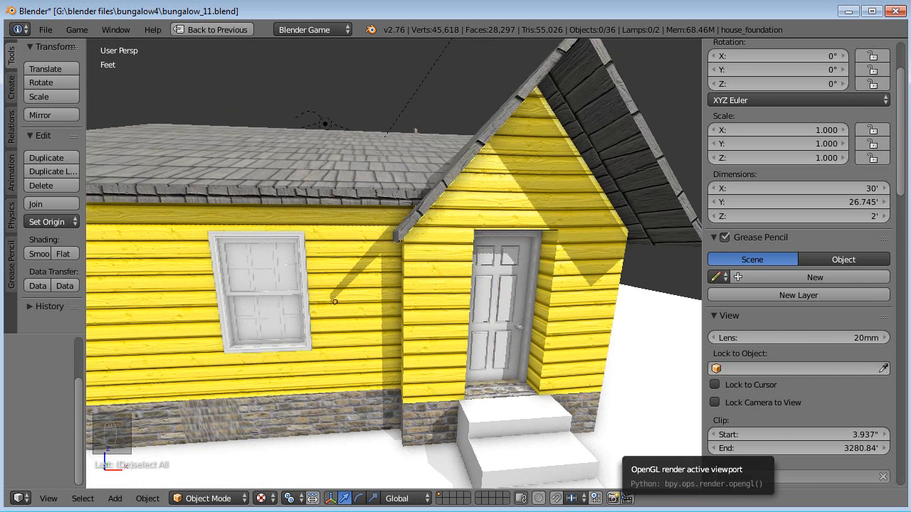
- Switch to the browser, search the texture site for wood, and scroll through the results for a suitable plank texture
key("alt+Tab")
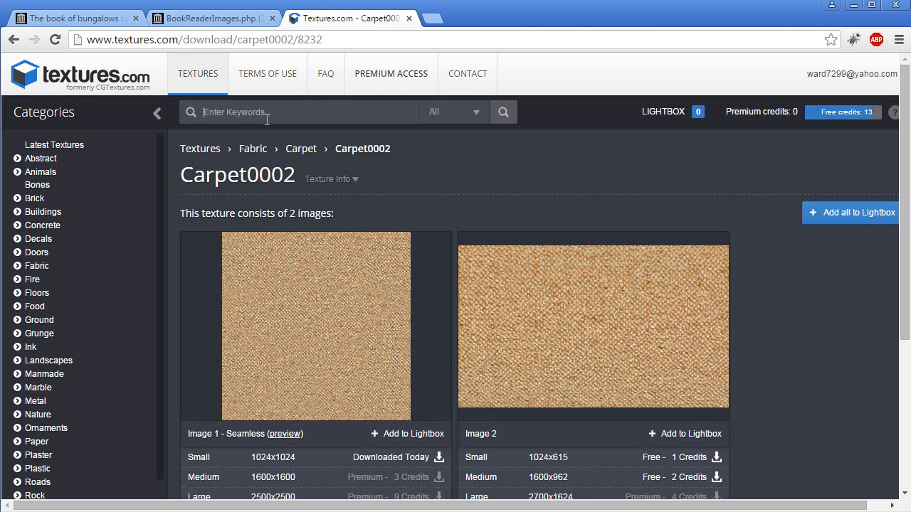
key("Return")
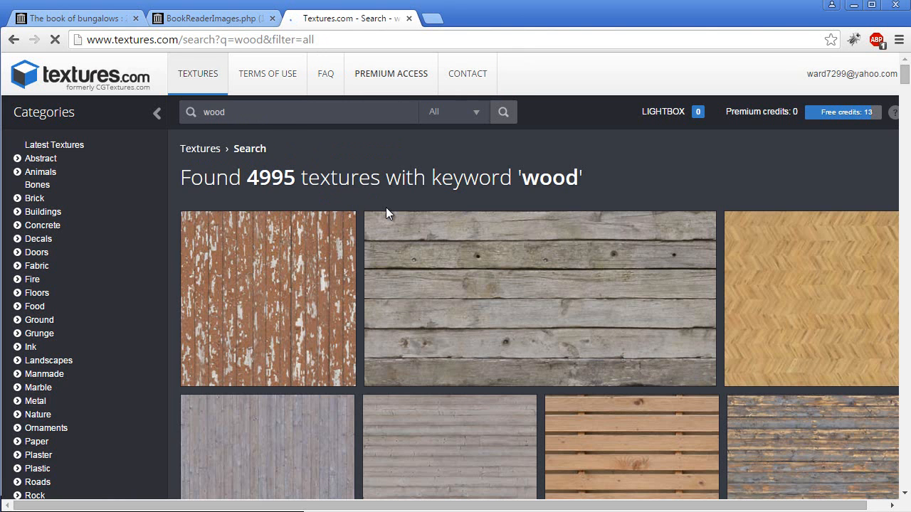
scroll(386, 213, "down", 3)
scroll(386, 215, "down", 15)
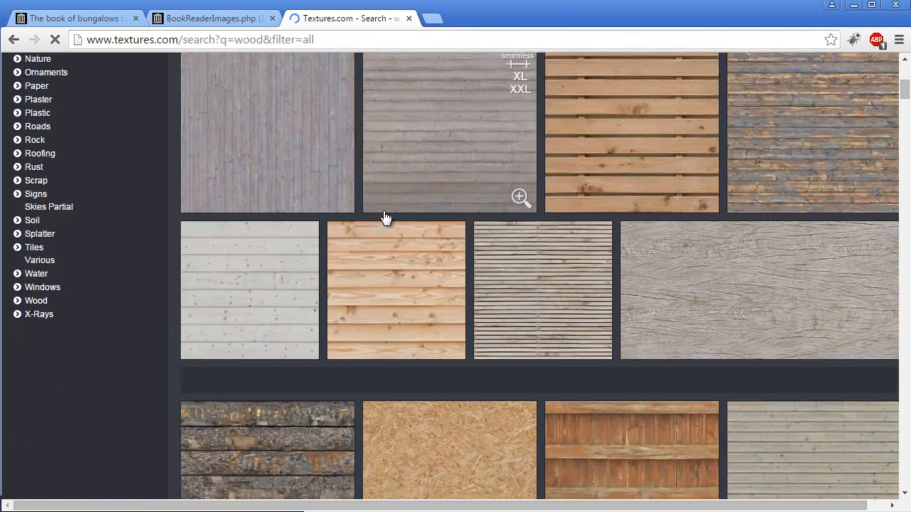
scroll(377, 225, "down", 15)
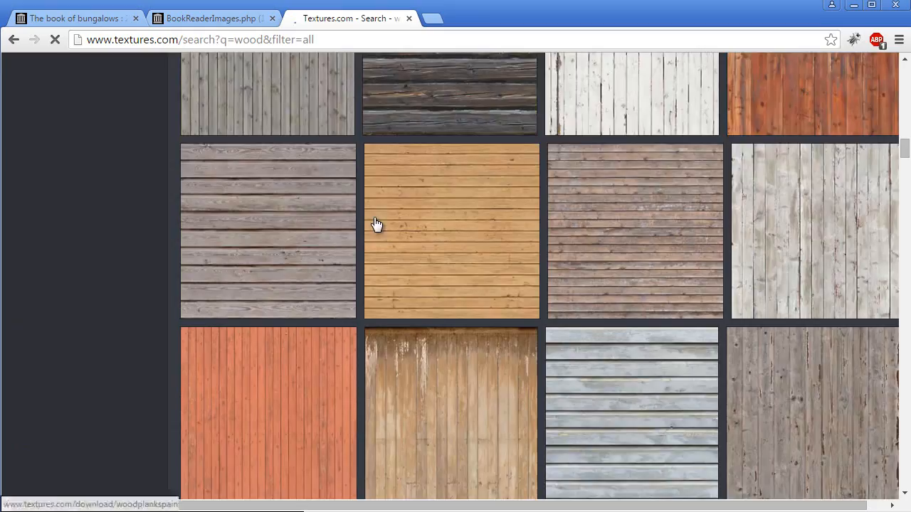
scroll(376, 224, "down", 15)
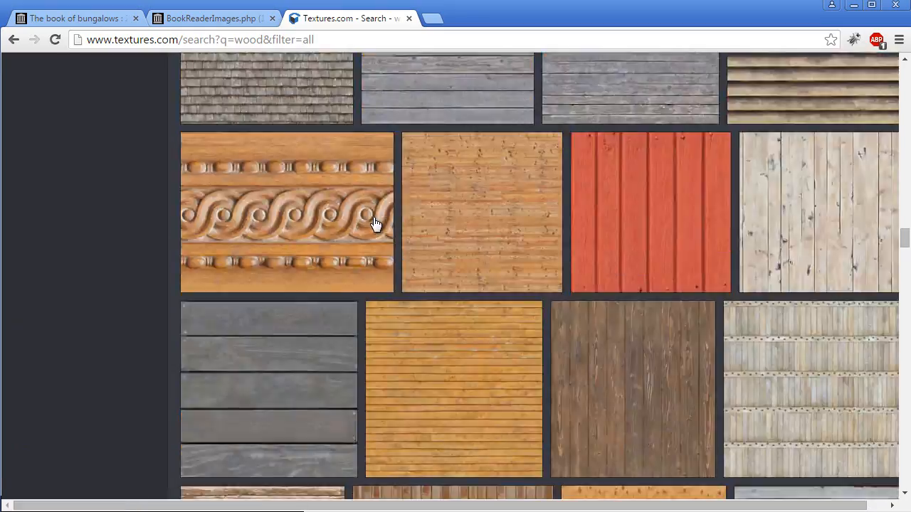
scroll(374, 223, "down", 15)
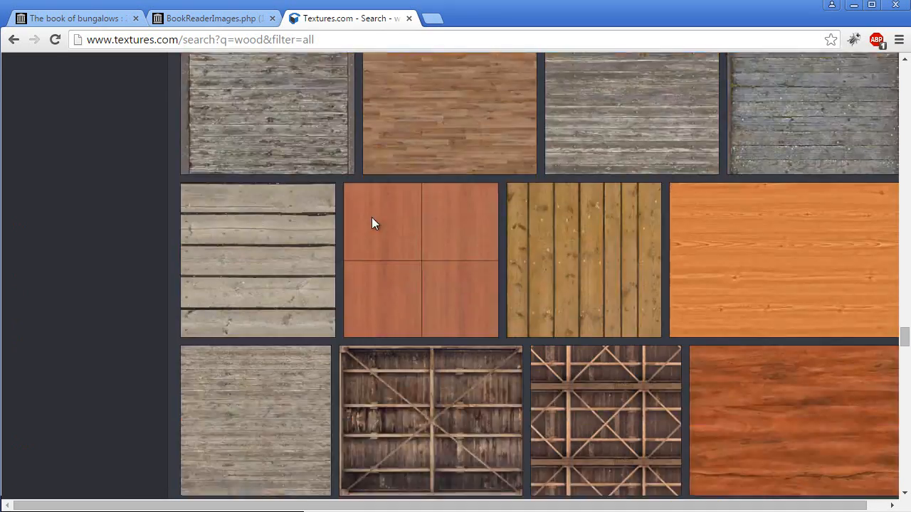
scroll(372, 223, "down", 12)
scroll(371, 226, "down", 12)
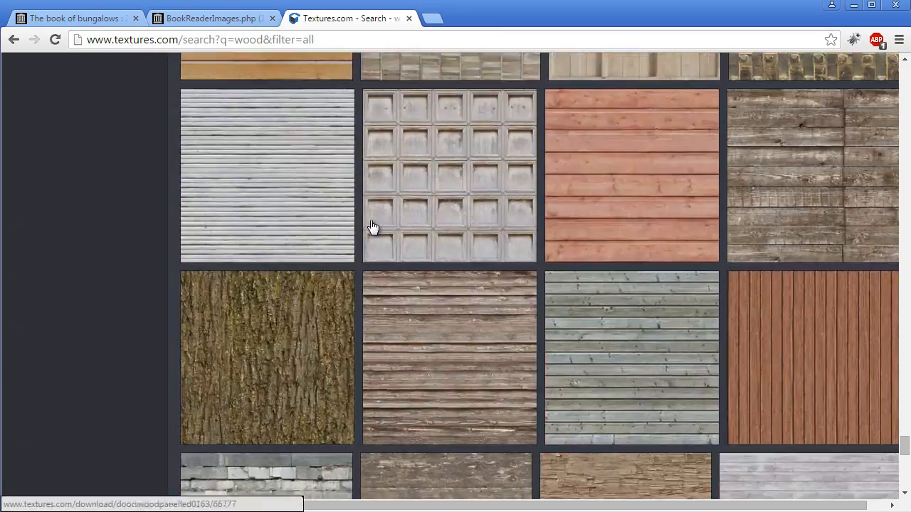
scroll(372, 227, "up", 7)
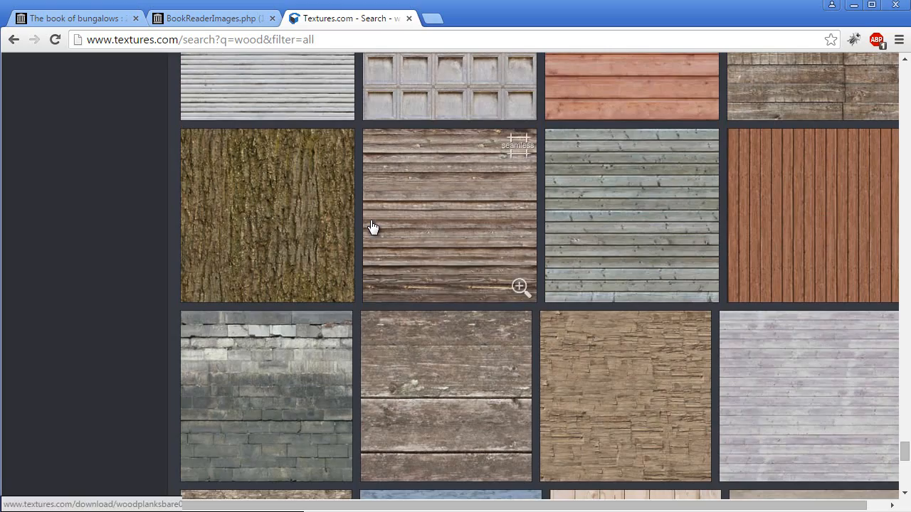
scroll(371, 226, "up", 5)
scroll(372, 227, "down", 11)
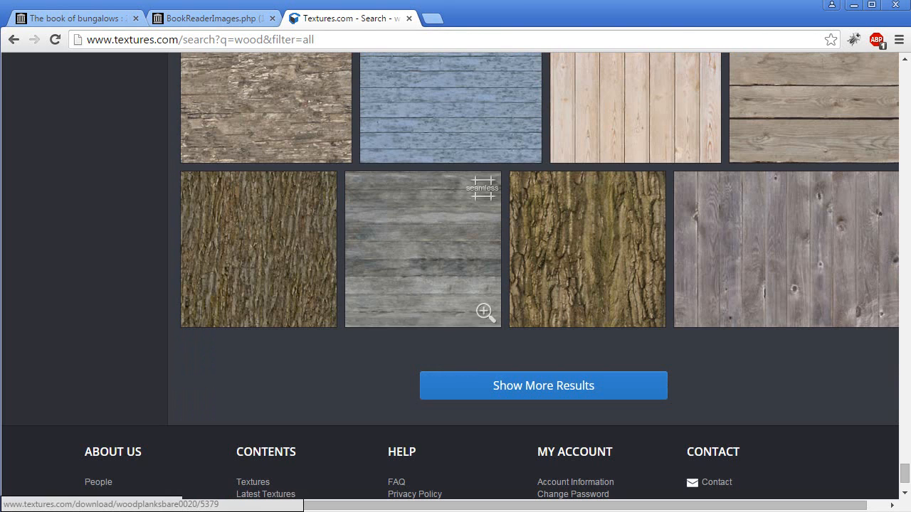
- Open the WoodPlanksBare0020 texture page in a new tab, download the small seamless image, and open the downloaded file
middle_click(764, 206)
left_click(490, 23)
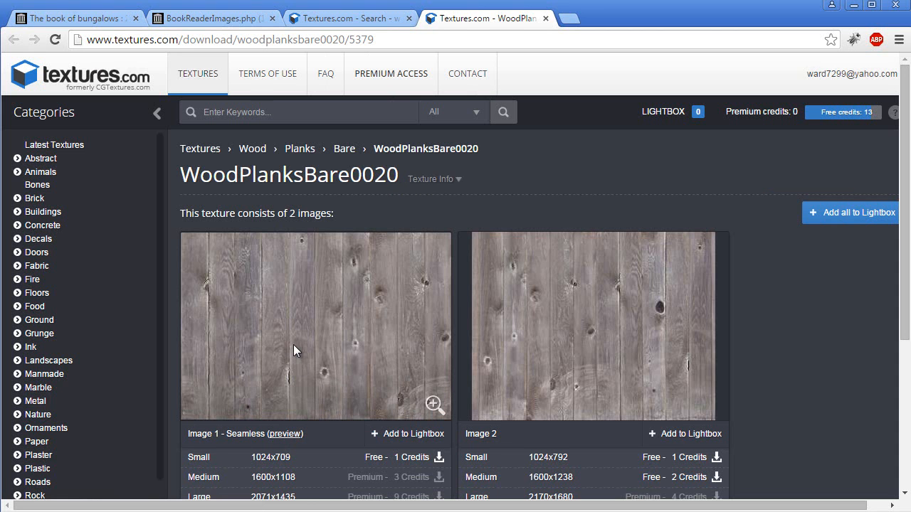
left_click(412, 457)
left_click(85, 496)
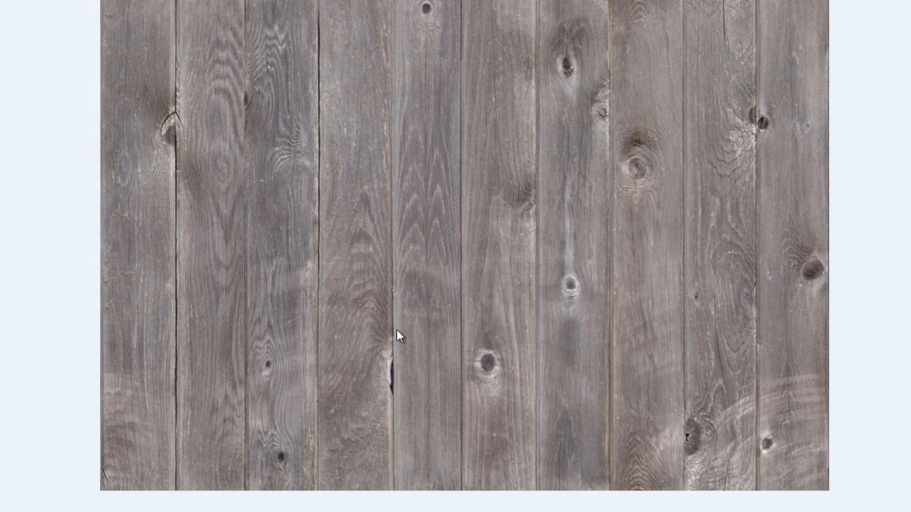
- Open the WoodPlanksBare0020 image in Photoshop and enlarge its document window
right_click(422, 278)
mouse_move(478, 288)
left_click(626, 314)
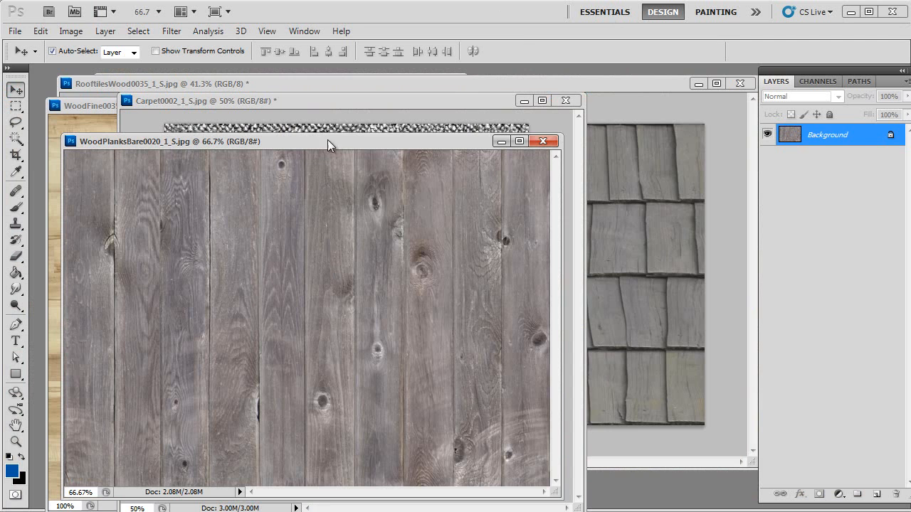
left_click_drag(327, 136, 385, 108)
left_click_drag(634, 460, 679, 491)
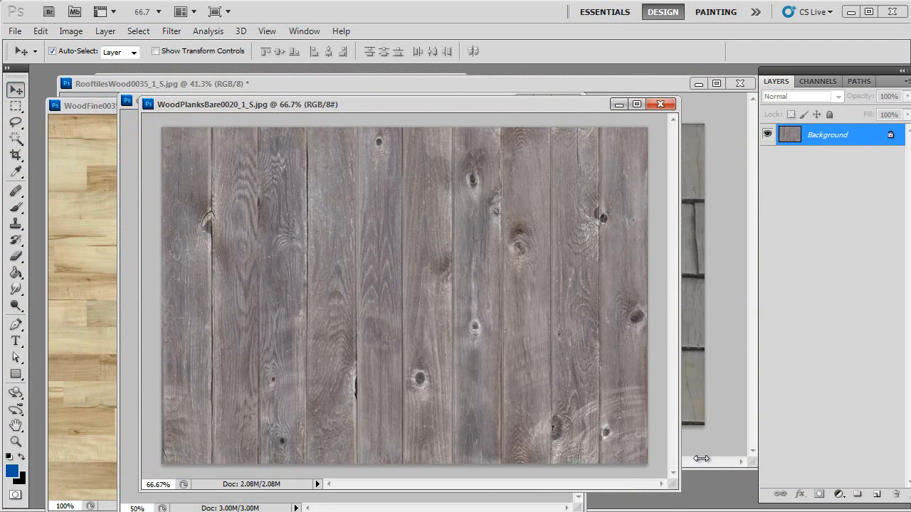
- Add a new layer above the background and fill it with white using the Paint Bucket tool
left_click(877, 496)
left_click(16, 273)
left_click(360, 283)
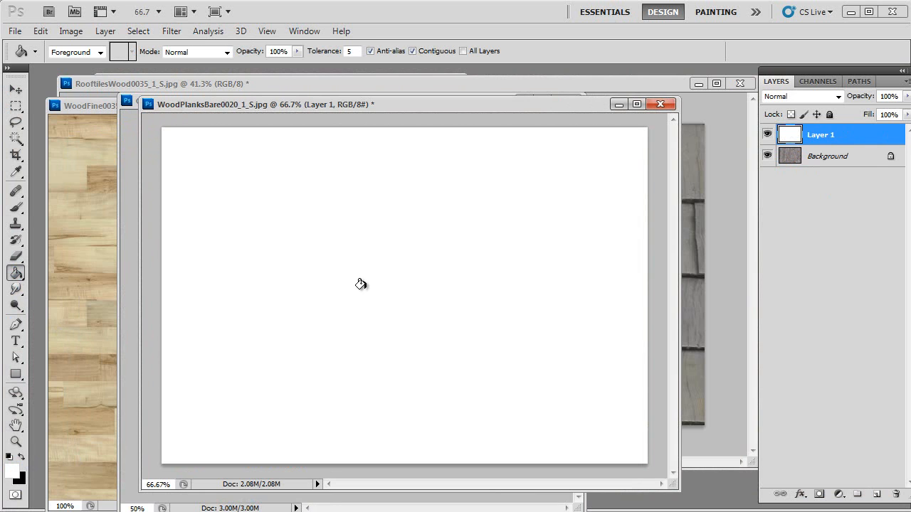
- Preview the white layer's blend modes one by one, ending back at Normal
left_click(804, 97)
left_click(798, 125)
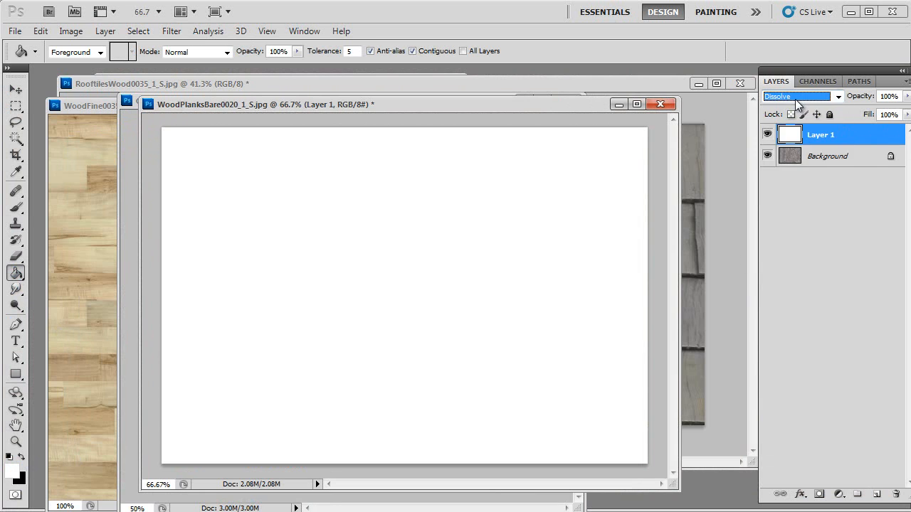
key("Down")
key("Down")
key("Down")
key("Down")
key("Down")
key("Down")
key("Down")
key("Down")
key("Down")
key("Down")
key("Down")
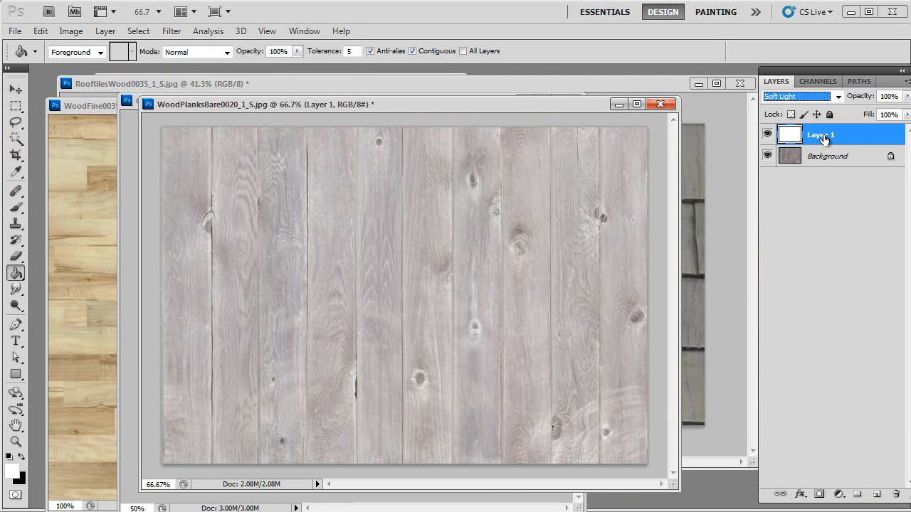
key("Down")
key("Down")
key("Down")
key("Down")
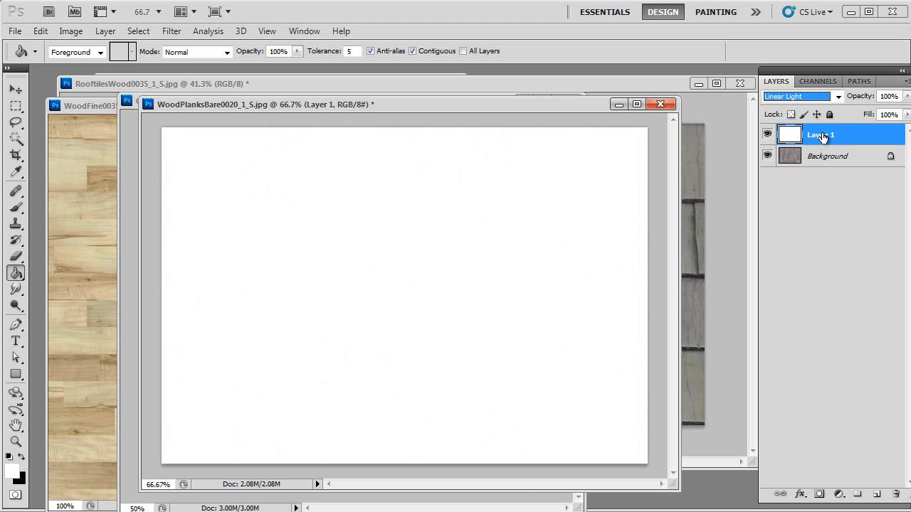
key("Down")
key("Down")
key("Down")
key("Down")
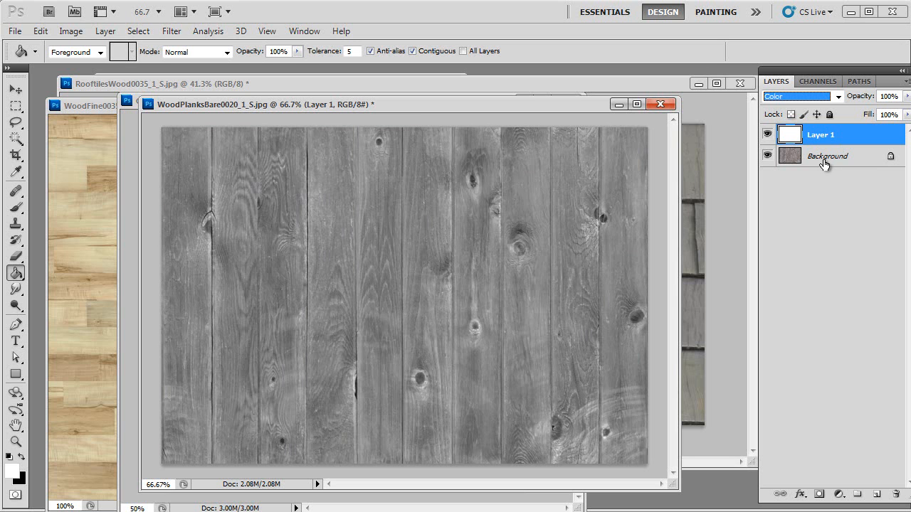
key("Down")
key("Up")
key("Up")
left_click(836, 97)
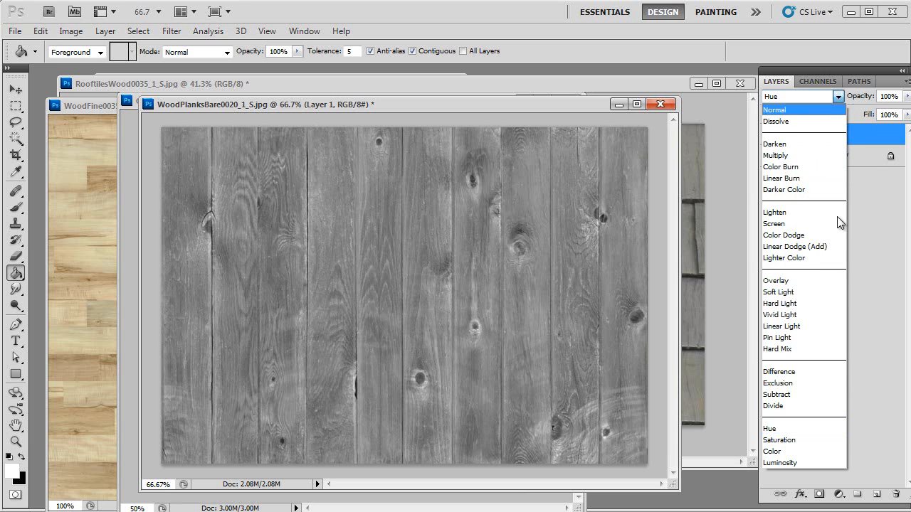
left_click(791, 111)
- Lower the white layer's fill to 76% and set its blend mode to Overlay
left_click(905, 114)
mouse_move(902, 131)
left_mouse_down()
mouse_move(865, 130)
mouse_move(891, 131)
left_mouse_up()
left_click(802, 96)
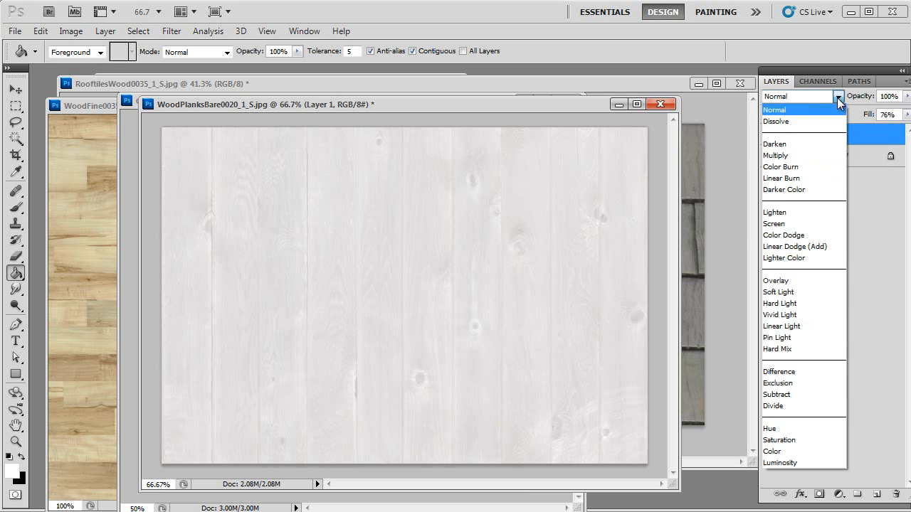
left_click(802, 282)
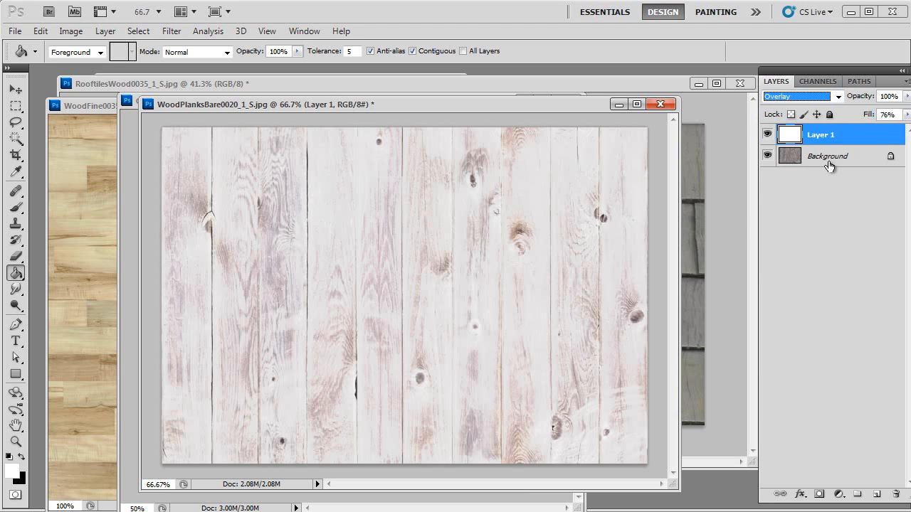
- Reduce the white layer's fill to about 70% and open the blend mode list again
left_click(907, 114)
mouse_move(891, 130)
left_mouse_down()
mouse_move(870, 128)
mouse_move(889, 134)
left_mouse_up()
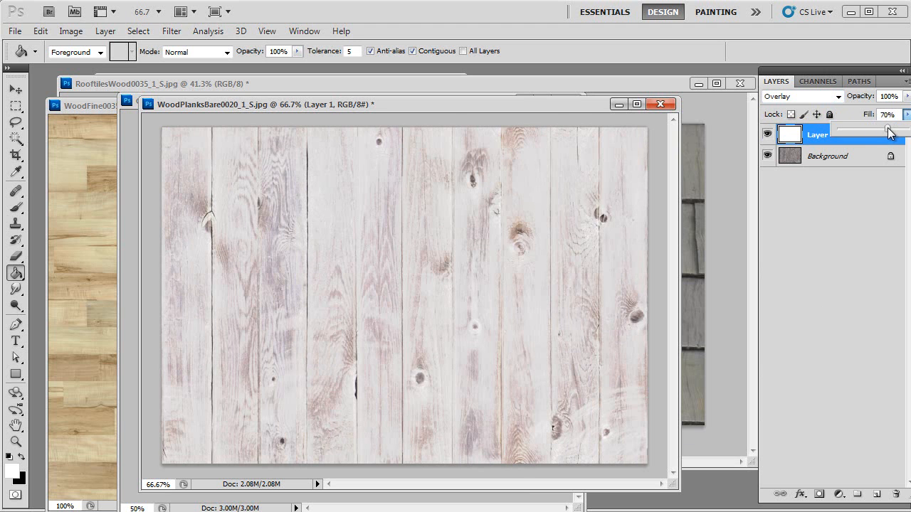
left_click(837, 96)
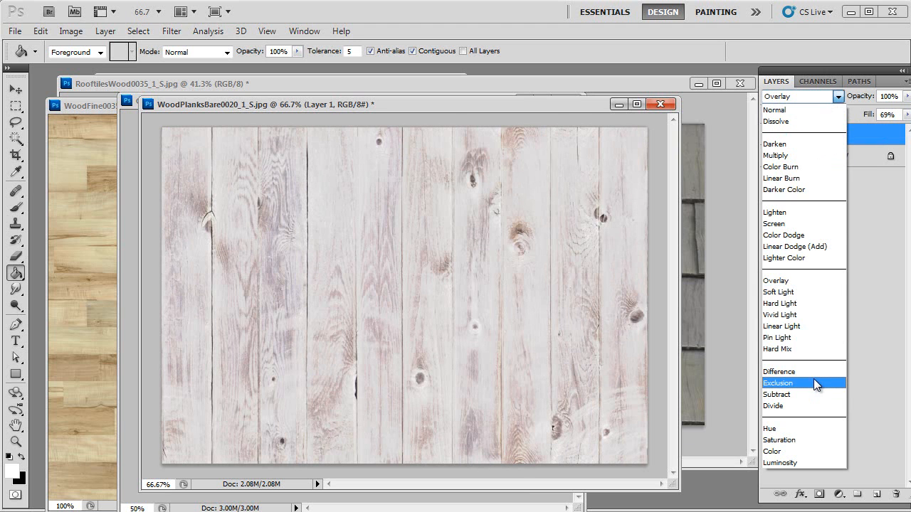
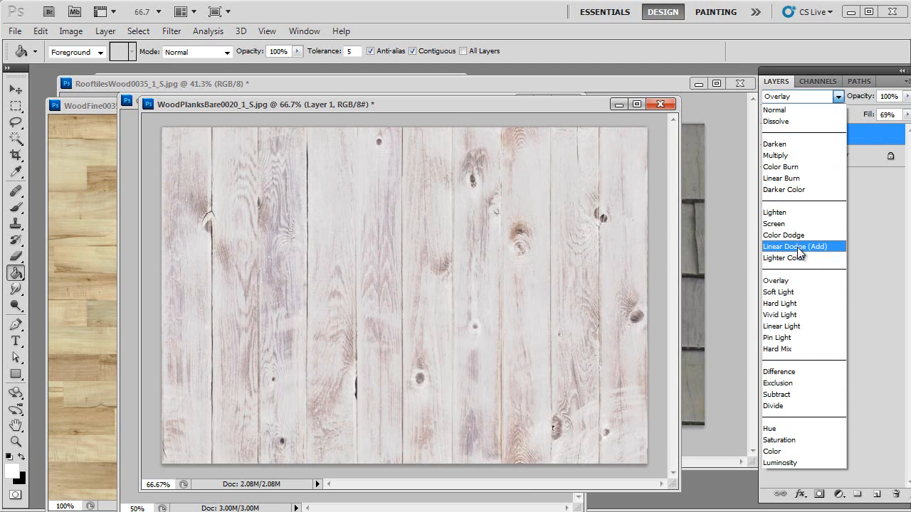
- Try the white layer in Screen mode with adjusted fill, then hide the white layer
left_click(779, 223)
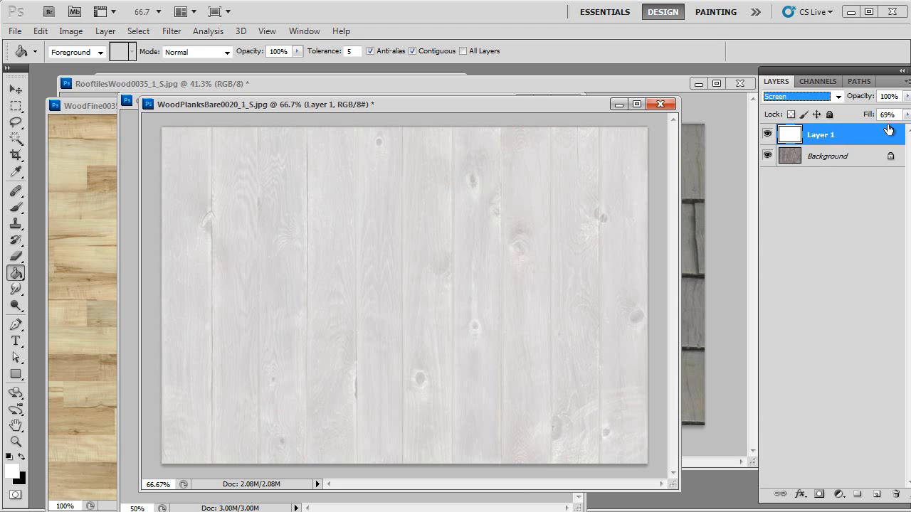
left_click(907, 115)
left_click_drag(886, 130, 907, 131)
left_click_drag(836, 137, 907, 133)
left_click(770, 138)
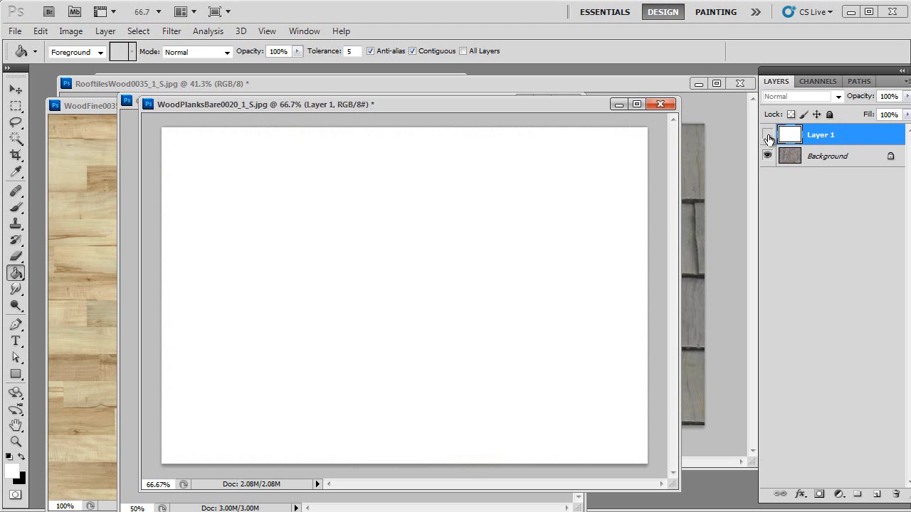
- Convert the wood plank background into a regular editable layer
double_click(860, 163)
left_click(583, 111)
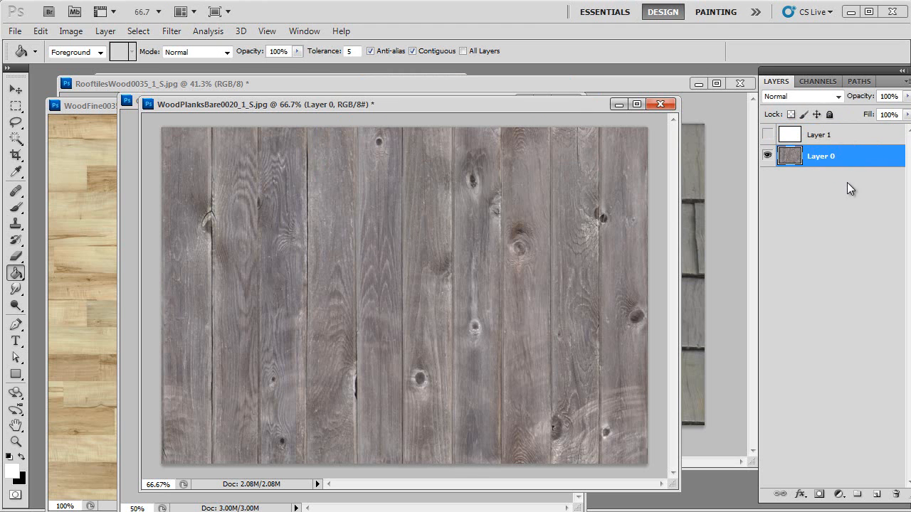
- Add a Color Overlay layer style to the wood layer and set the overlay colour to white
double_click(805, 165)
left_click_drag(783, 295, 623, 184)
left_click(561, 370)
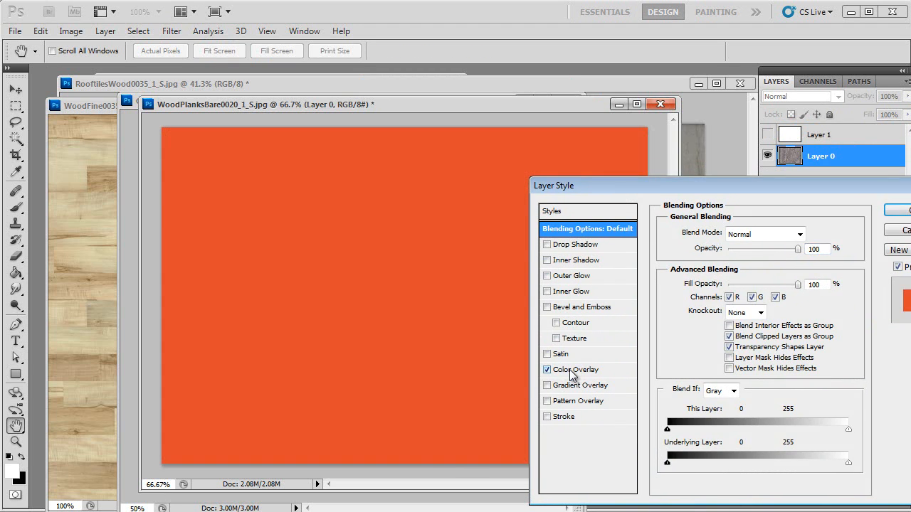
left_click(802, 233)
left_click_drag(848, 227, 809, 202)
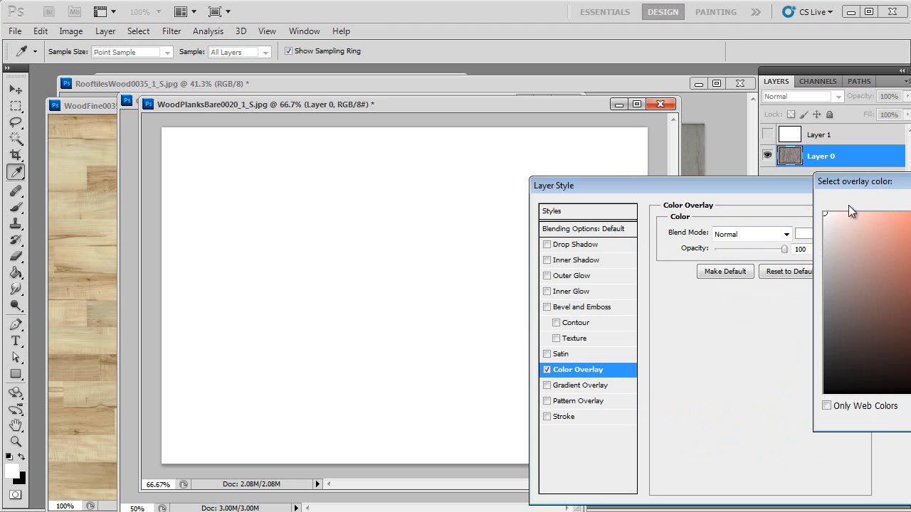
key("Return")
- Preview the Color Overlay's blend modes one by one while varying its opacity
left_click(735, 235)
left_click(735, 235)
key("Down")
key("Down")
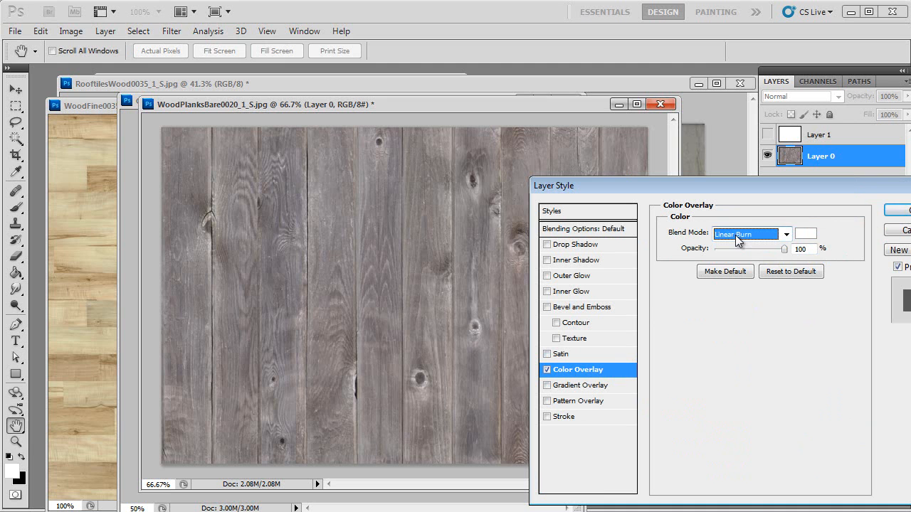
key("Down")
key("Down")
left_click_drag(783, 249, 770, 249)
left_click(754, 235)
left_click(756, 234)
key("Down")
key("Down")
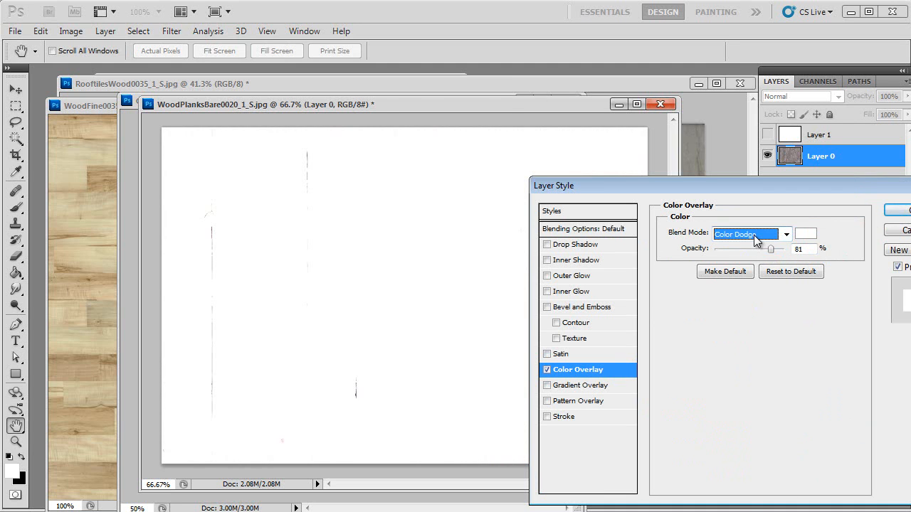
mouse_move(772, 249)
left_mouse_down()
mouse_move(739, 249)
mouse_move(774, 249)
mouse_move(762, 248)
left_mouse_up()
left_click(745, 235)
left_click(744, 235)
key("Down")
left_click(761, 235)
left_click(762, 235)
key("Down")
left_click(755, 236)
key("Down")
left_click(754, 235)
key("Down")
key("Up")
key("Up")
key("Up")
key("Up")
key("Up")
key("Up")
key("Up")
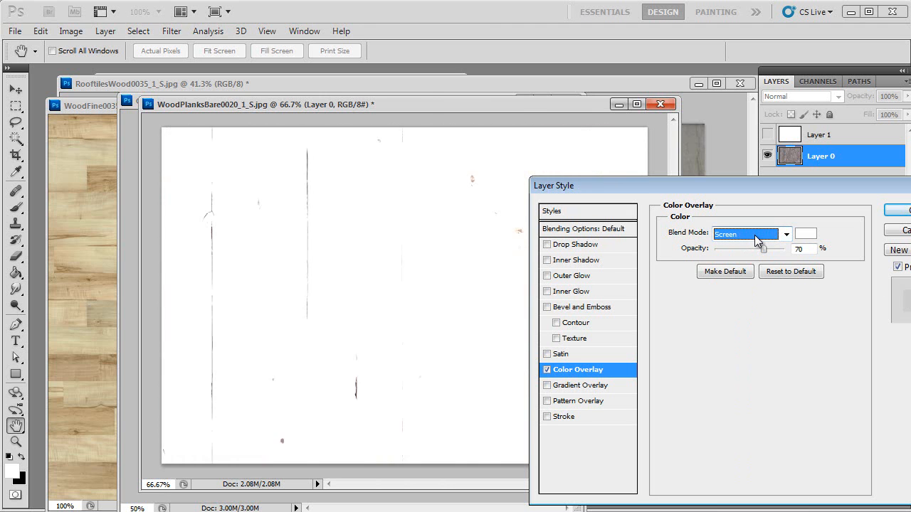
key("Down")
mouse_move(764, 247)
left_mouse_down()
mouse_move(785, 249)
mouse_move(753, 249)
mouse_move(762, 248)
left_mouse_up()
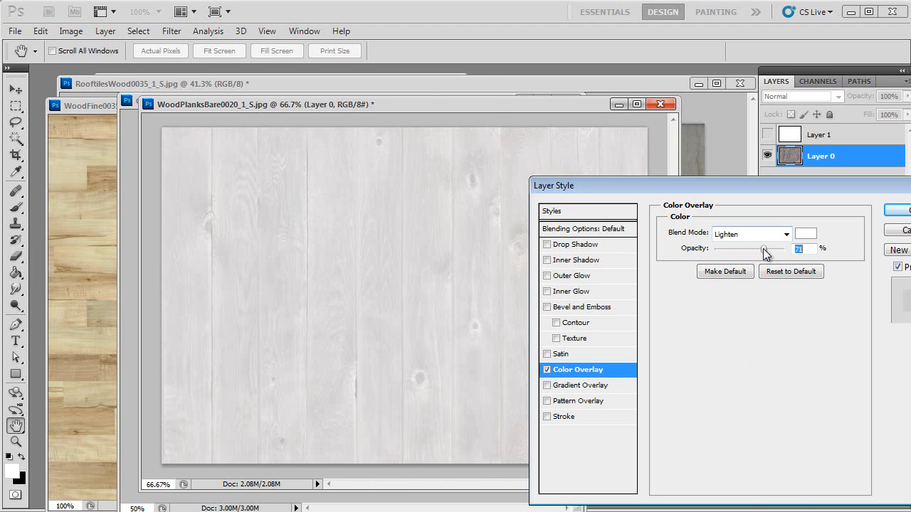
- Set the Color Overlay blend mode to Luminosity at 72% opacity and apply the layer style
left_click(749, 233)
left_click(749, 233)
key("Down")
key("Down")
key("Down")
key("Down")
key("Down")
key("Down")
key("Down")
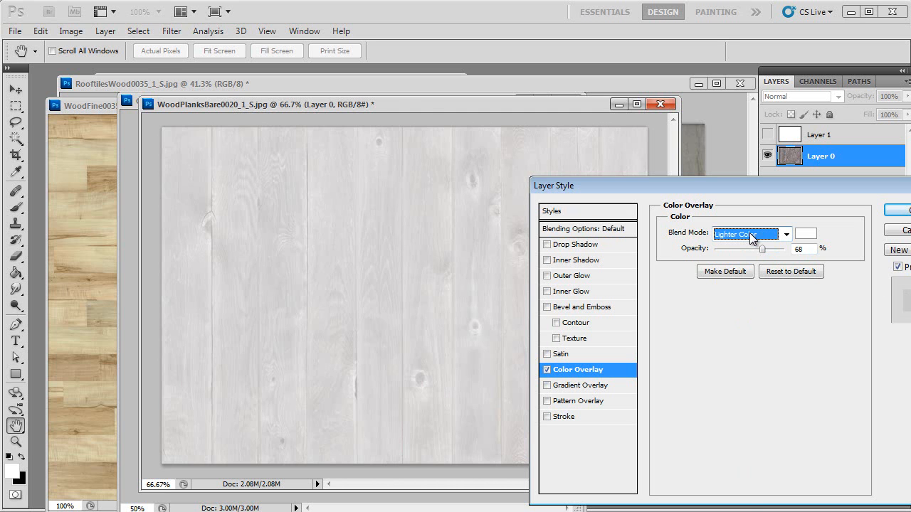
key("Down")
key("Down")
key("Down")
key("Down")
key("Down")
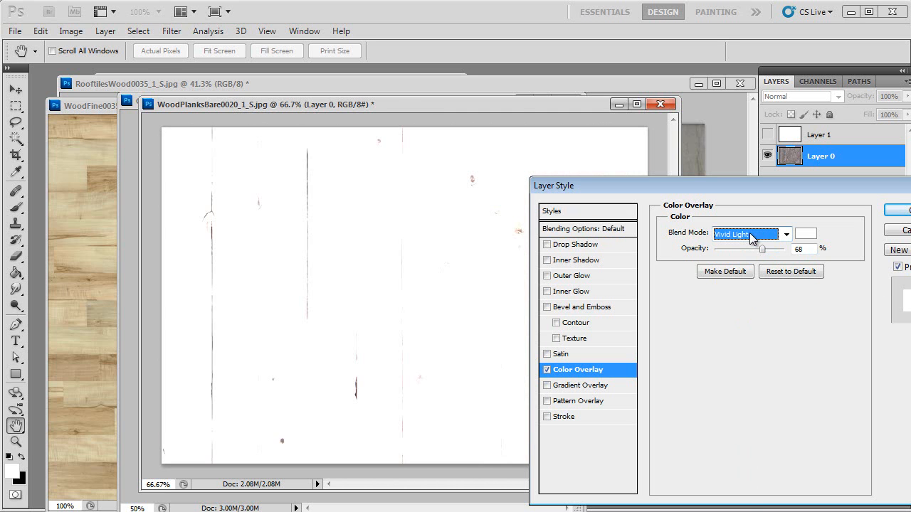
key("Down")
key("Down")
key("Down")
key("Down")
key("Down")
key("Down")
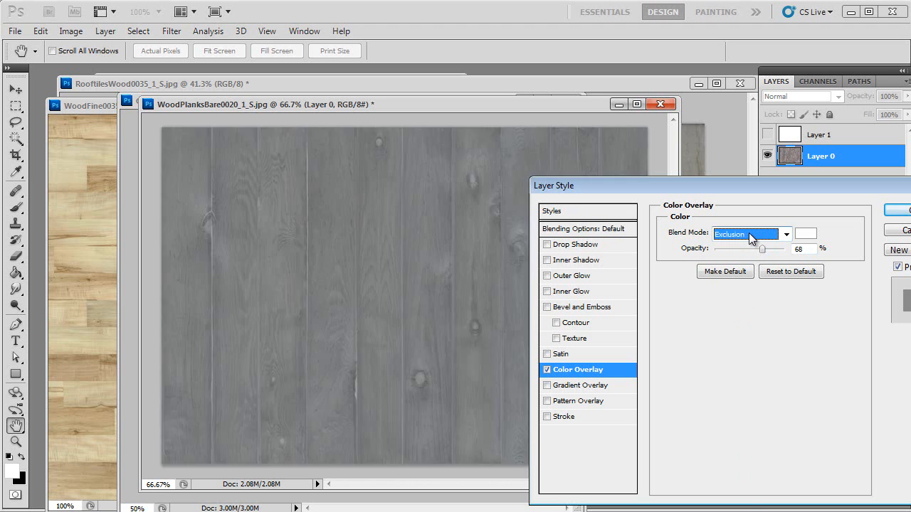
key("Down")
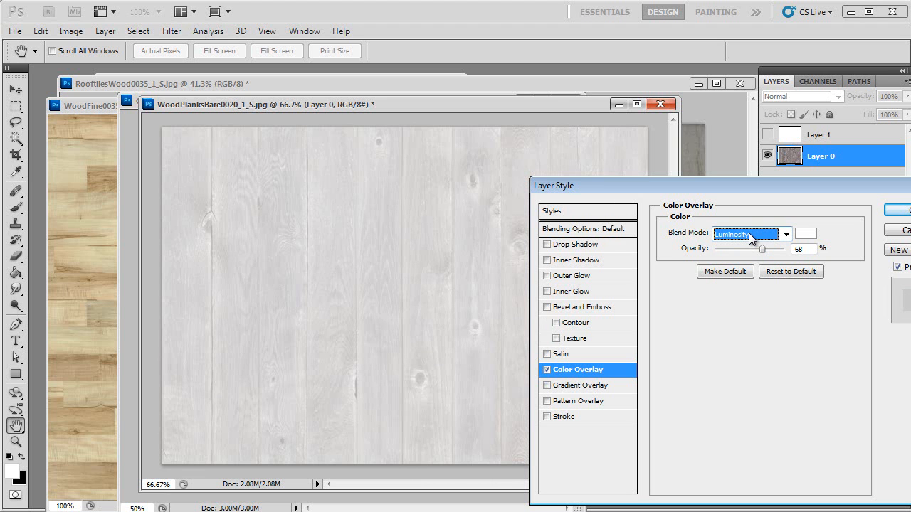
left_click_drag(763, 248, 766, 249)
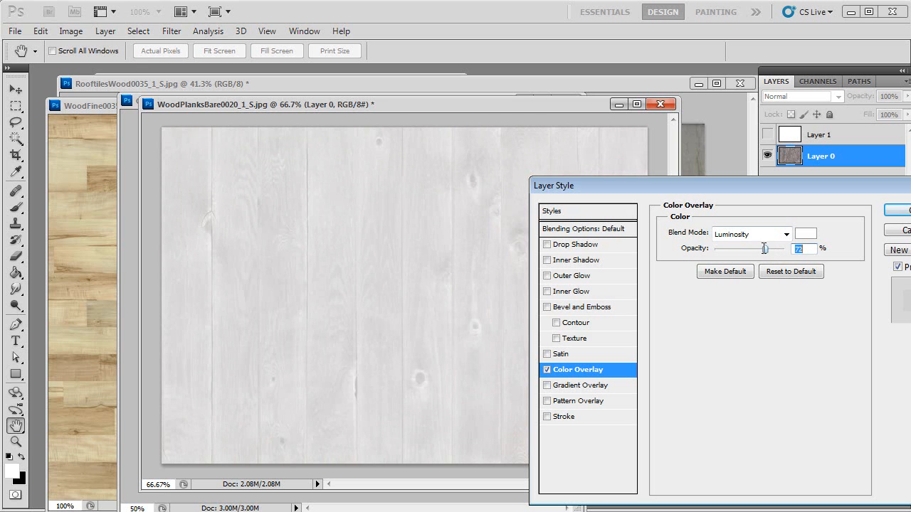
left_click(896, 210)
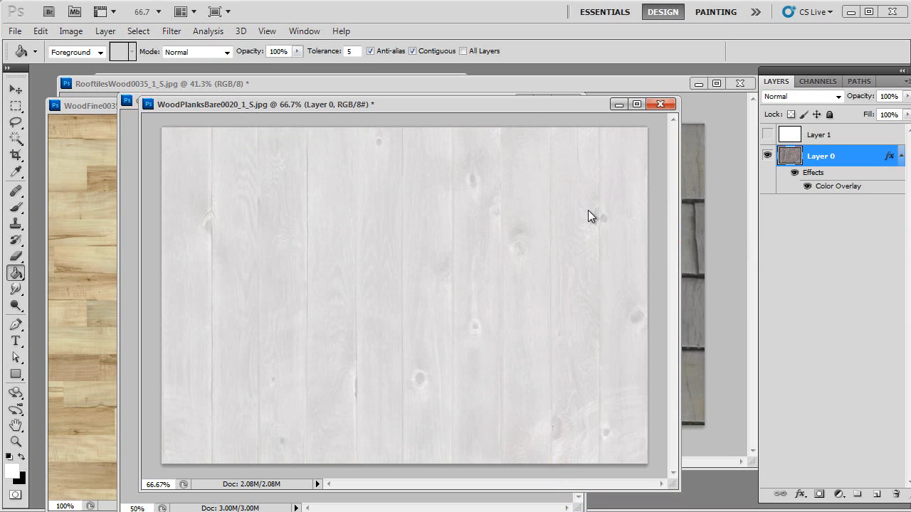
- Save the lightened image for web as trim_texture
key("ctrl+alt+shift+s")
left_click(659, 504)
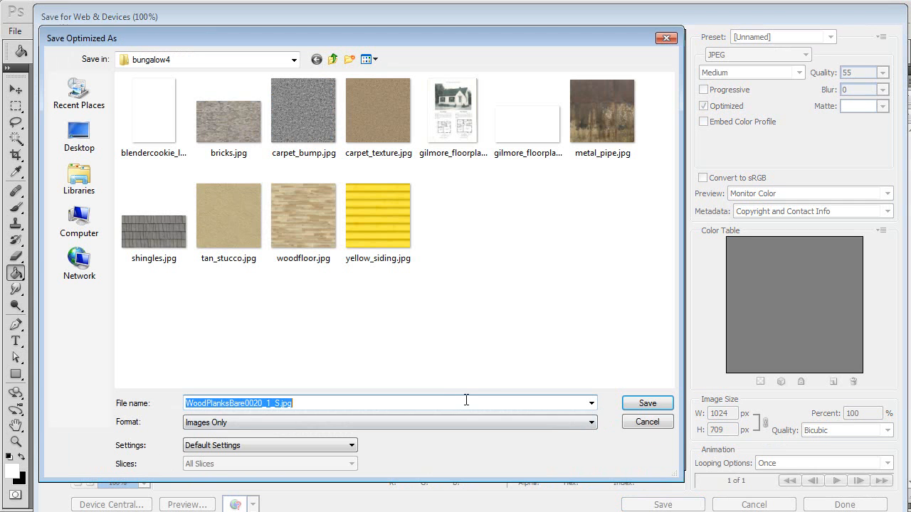
type("trim_texture")
key("Return")
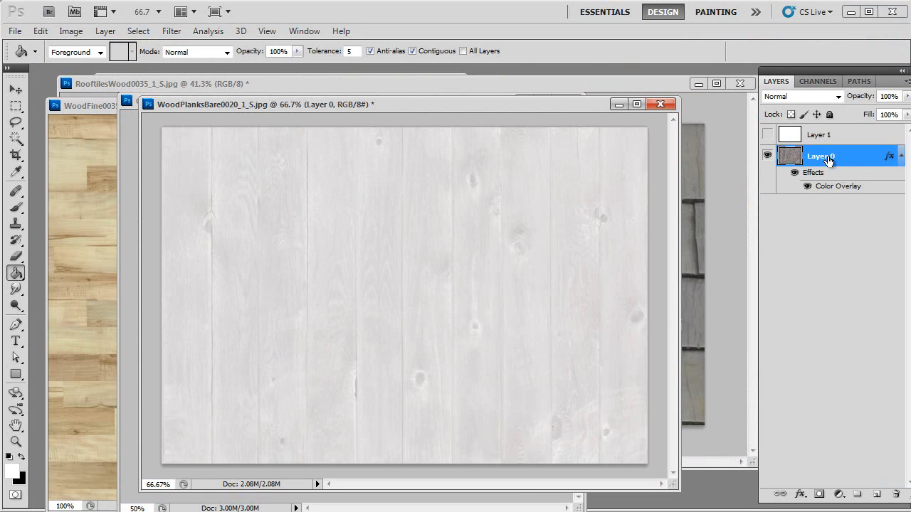
- Hide the wood layer's effects and try a Brightness/Contrast adjustment, cancelling it
left_click(794, 174)
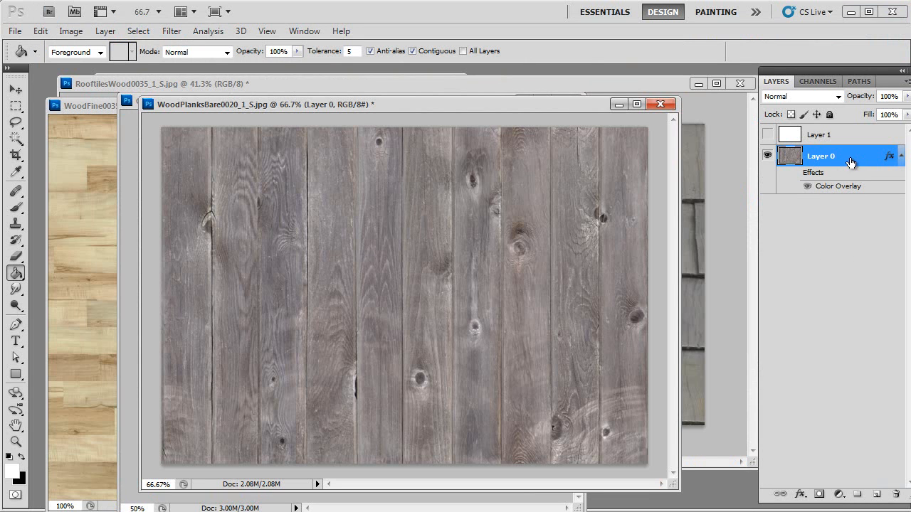
left_click(71, 31)
mouse_move(79, 64)
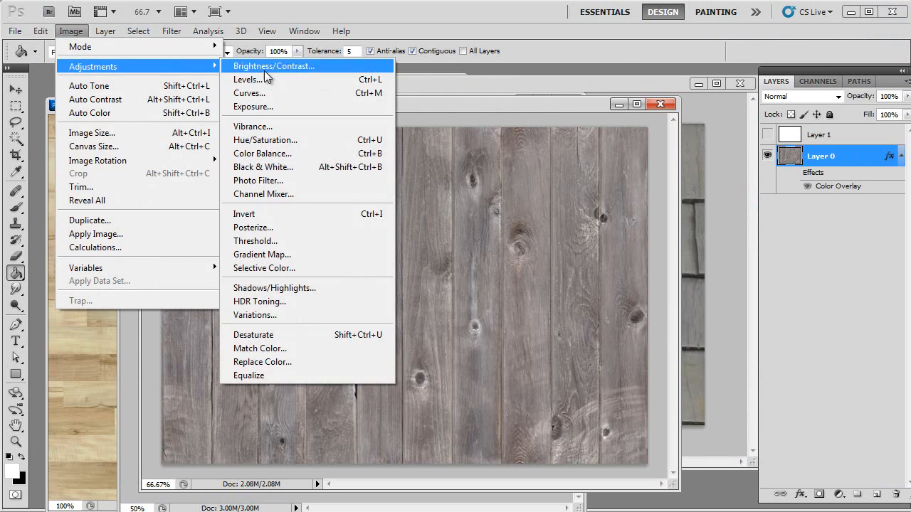
left_click(296, 62)
left_click_drag(636, 280, 656, 279)
left_click_drag(637, 311, 672, 311)
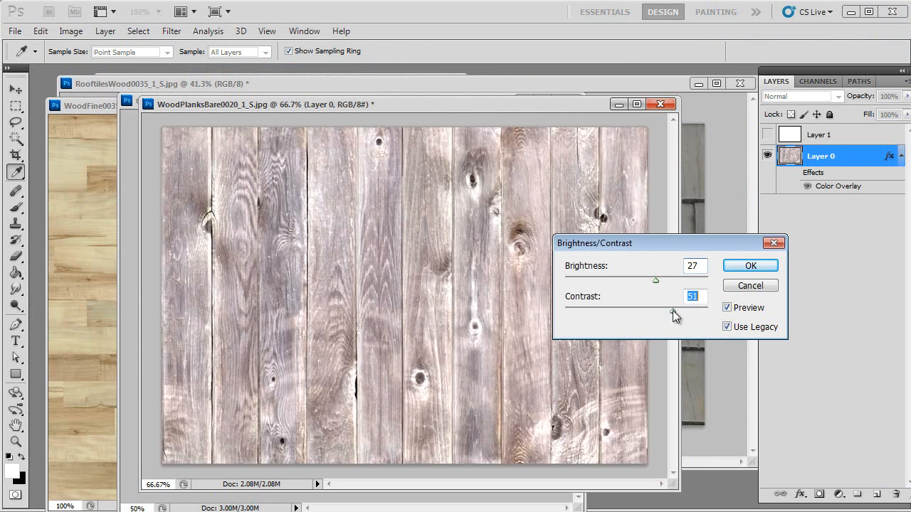
left_click_drag(655, 280, 639, 280)
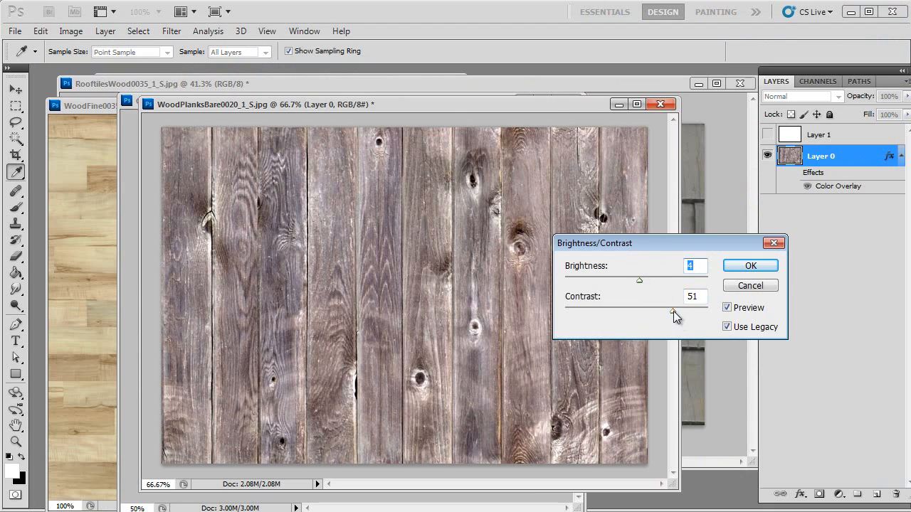
left_click_drag(673, 311, 687, 310)
left_click_drag(642, 282, 651, 279)
left_click(750, 285)
- Desaturate the wood plank layer
key("g")
left_click(77, 29)
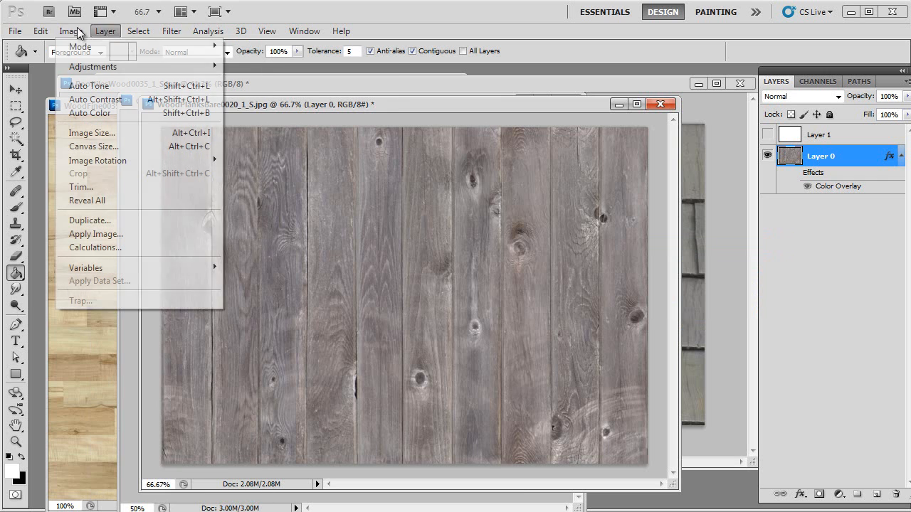
mouse_move(97, 66)
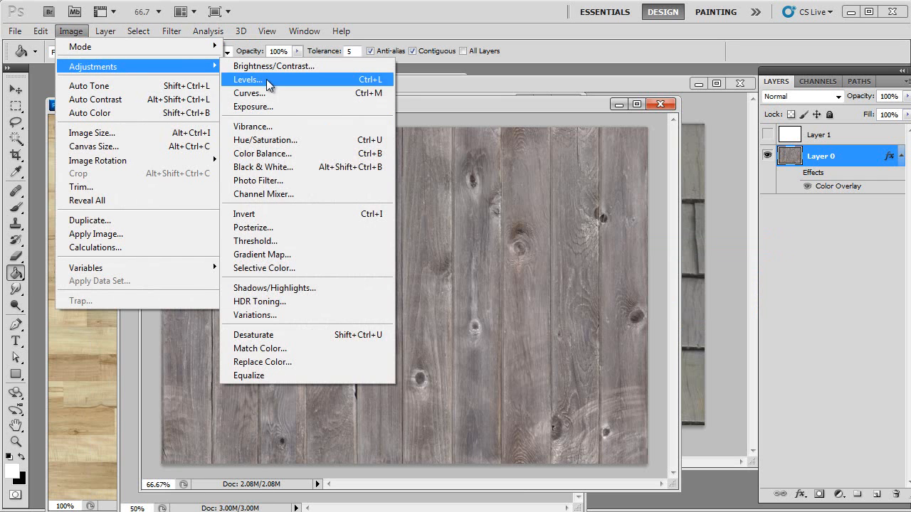
left_click(288, 335)
- Raise the brightness and contrast of the desaturated wood layer
left_click(74, 33)
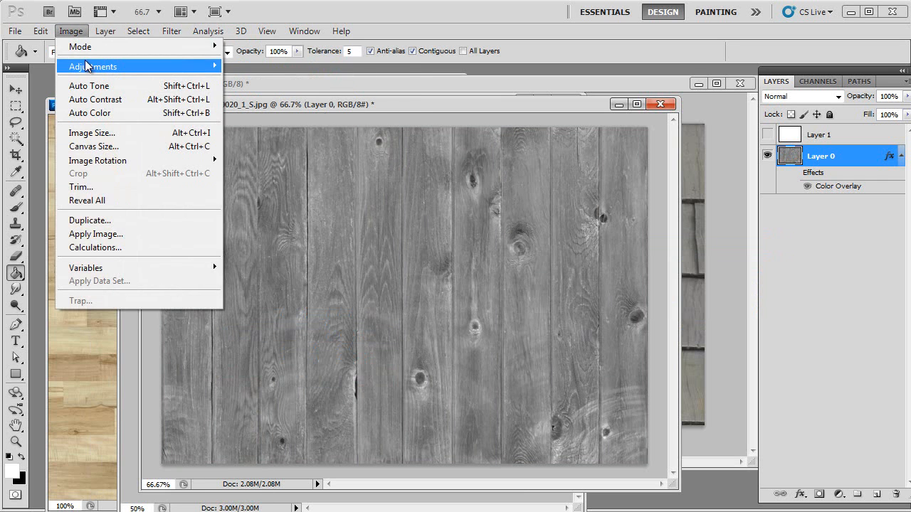
mouse_move(97, 66)
left_click(274, 66)
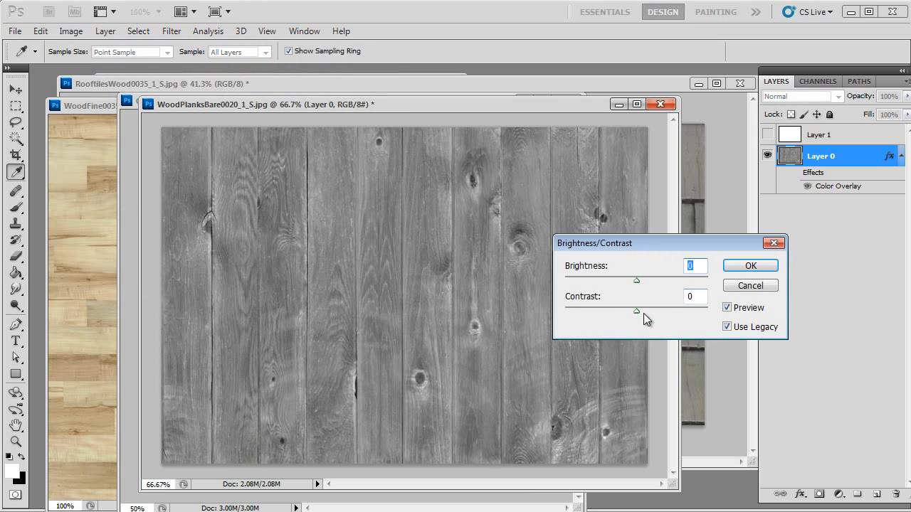
left_click_drag(637, 311, 662, 311)
left_click_drag(637, 281, 670, 312)
left_click_drag(664, 281, 668, 279)
left_click(750, 265)
key("g")
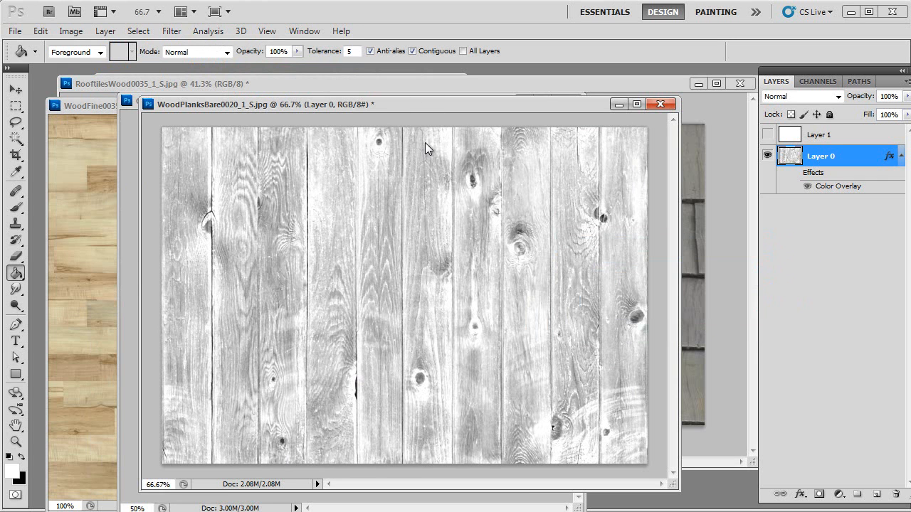
- Save the grey plank image for web as bump
key("ctrl+alt+shift+s")
left_click(658, 504)
left_click(306, 232)
left_click(193, 405)
left_click_drag(204, 403, 357, 403)
type("bump")
key("Return")
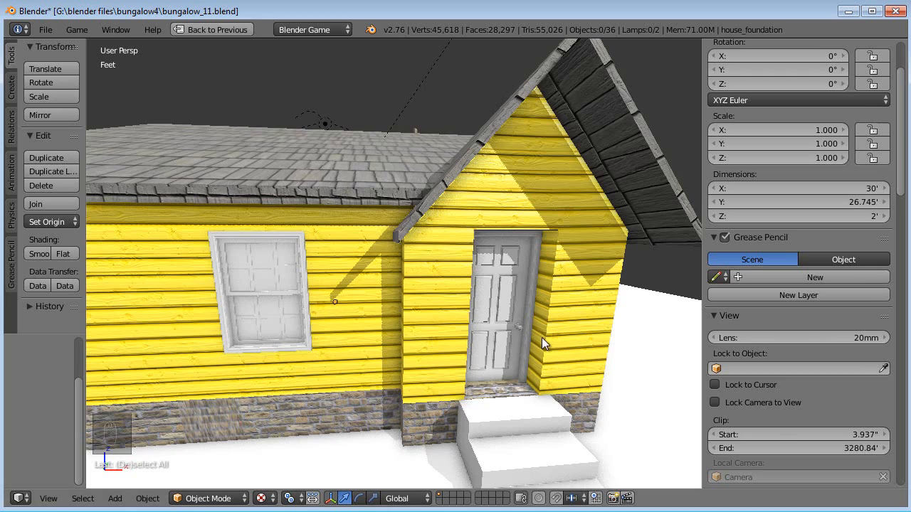
- Examine the house front and its door in the 3D viewport
scroll(542, 337, "up", 5)
scroll(521, 332, "up", 4)
right_click(470, 299)
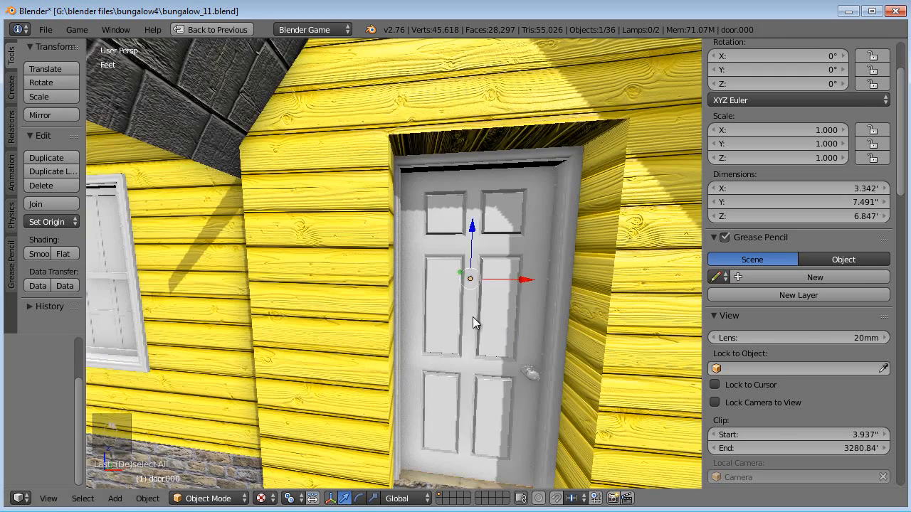
scroll(475, 324, "down", 7)
scroll(476, 323, "up", 10)
scroll(475, 324, "down", 8)
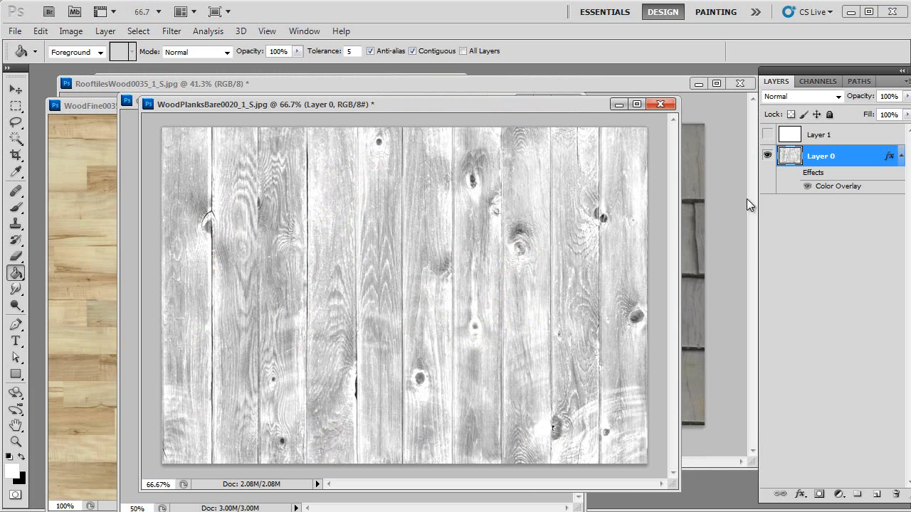
- Toggle the wood layer's effects on and off to compare the two versions
left_click(794, 174)
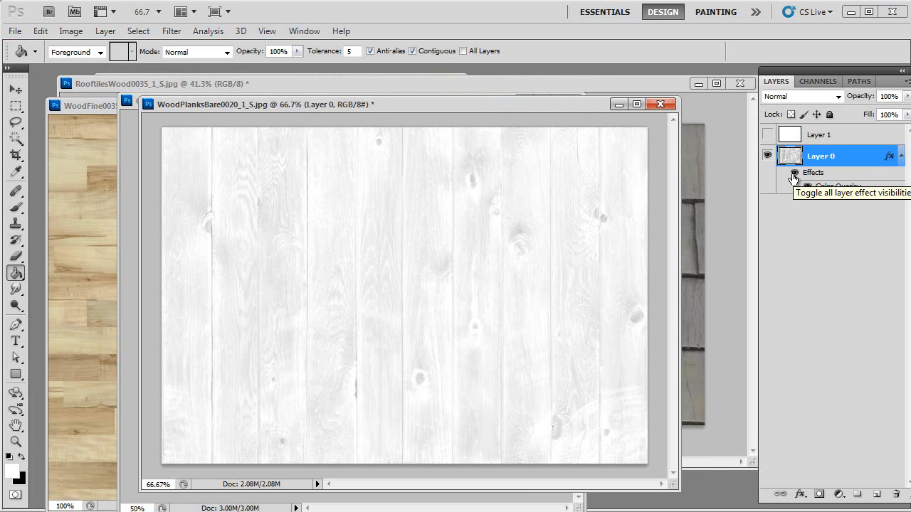
left_click(794, 174)
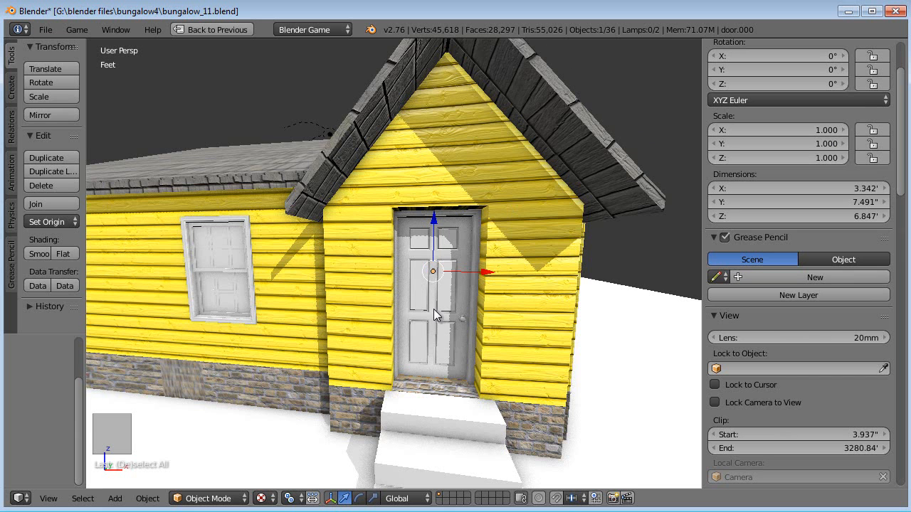
- Leave the full-screen viewport and resize the surrounding editor areas of the screen layout
middle_click_drag(433, 308, 415, 298)
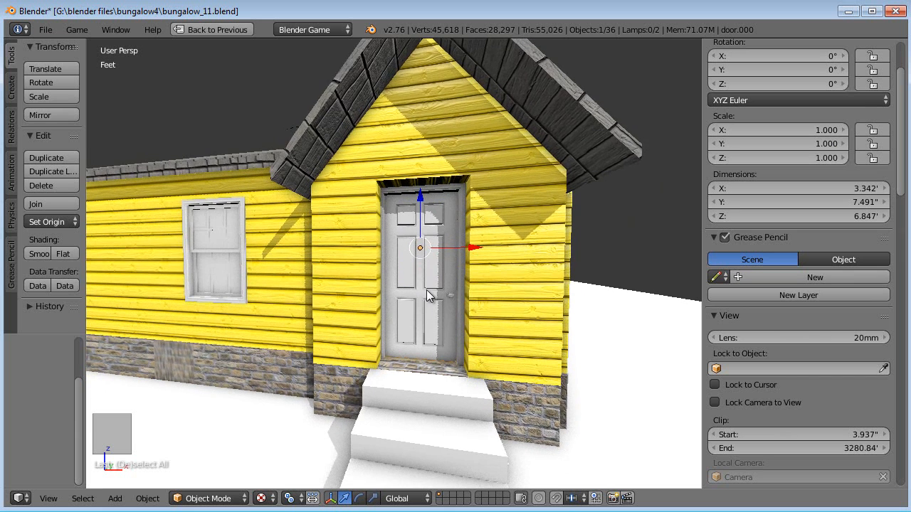
scroll(414, 289, "up", 5)
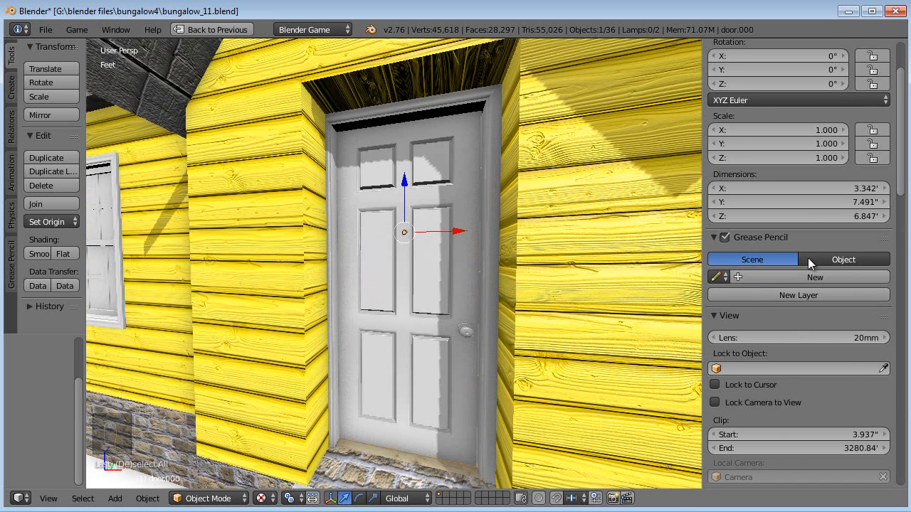
scroll(812, 236, "up", 1)
key("ctrl+Down")
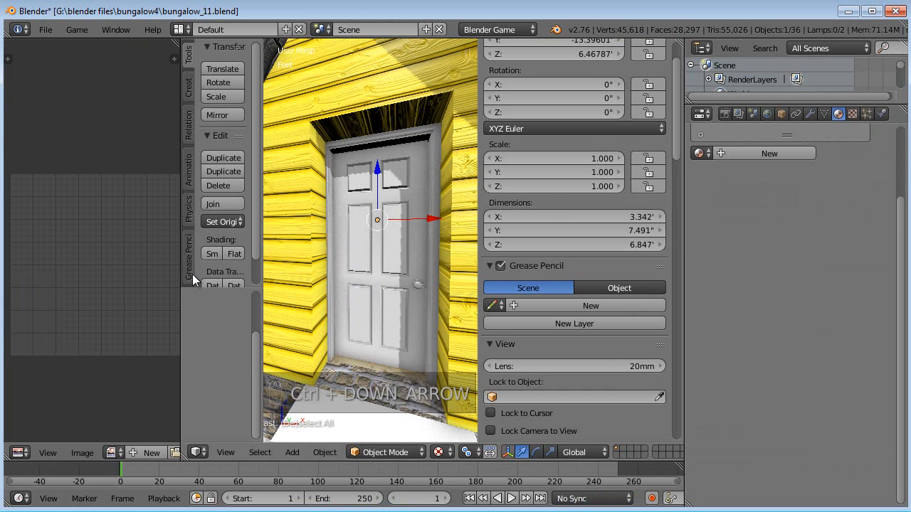
left_click_drag(193, 272, 148, 273)
left_click_drag(478, 251, 556, 248)
scroll(515, 248, "up", 5)
scroll(515, 249, "down", 5)
middle_click_drag(514, 249, 442, 271, "shift")
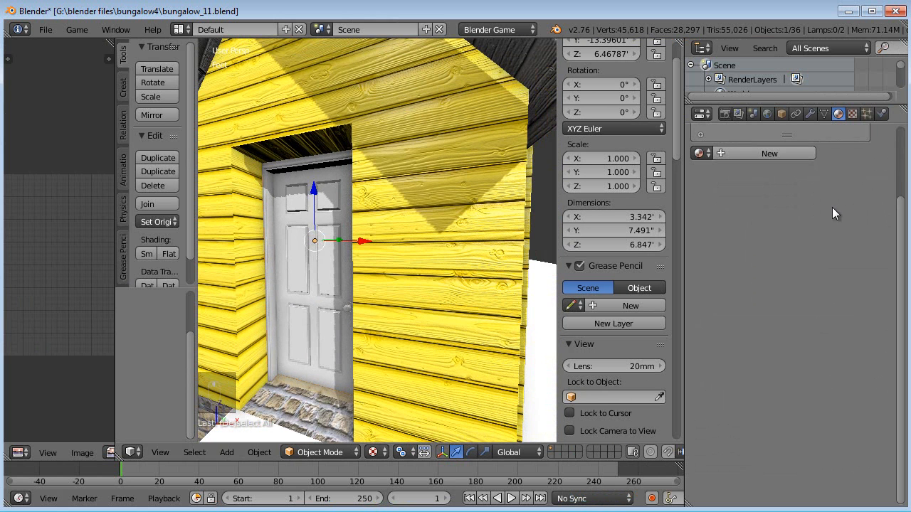
- Create a new material for the door object and name it door-trim
scroll(838, 180, "up", 3)
left_click(747, 239)
double_click(746, 239)
type("door-t")
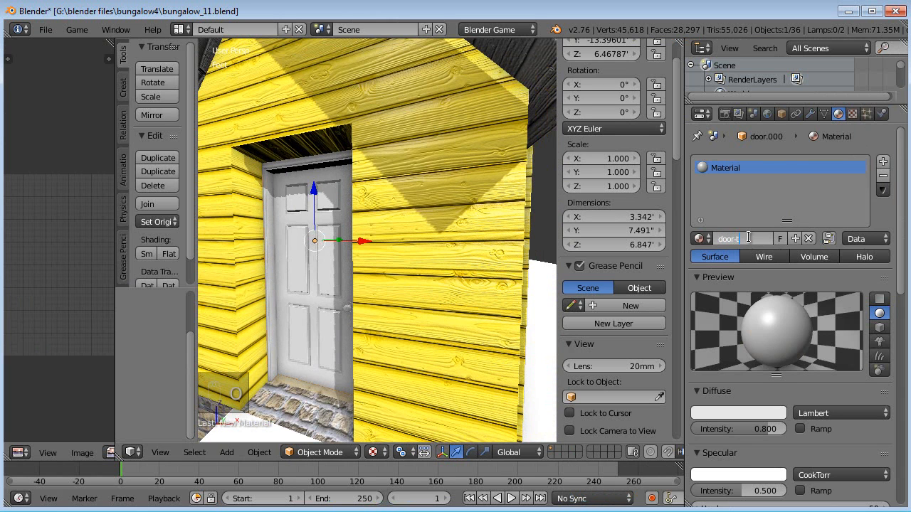
key("BackSpace")
key("BackSpace")
key("Return")
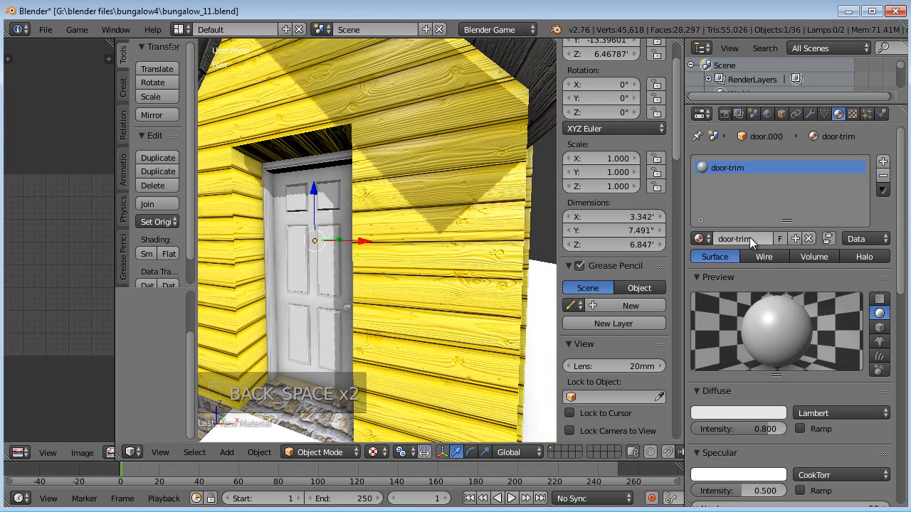
- Set the door-trim material's diffuse intensity to 1.0, specular intensity to 0.1 and hardness to 20
left_click_drag(753, 427, 763, 432)
scroll(757, 438, "down", 2)
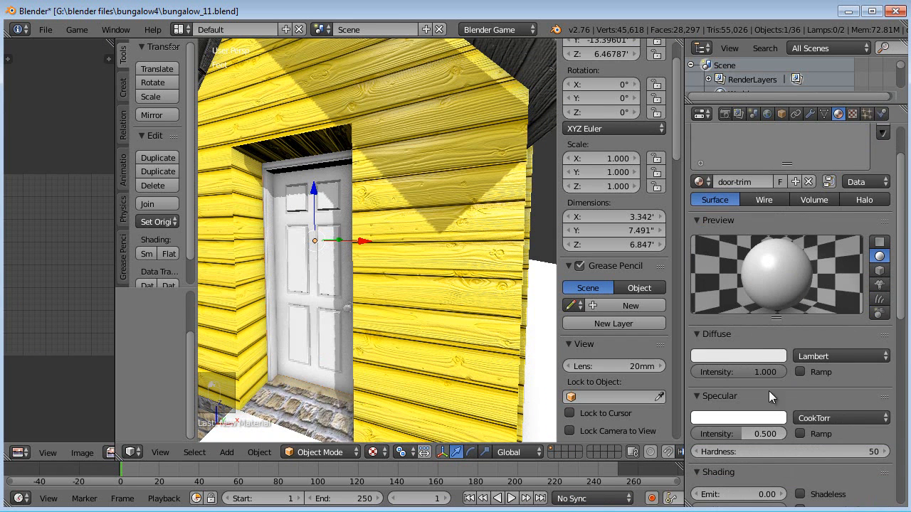
left_click(751, 449)
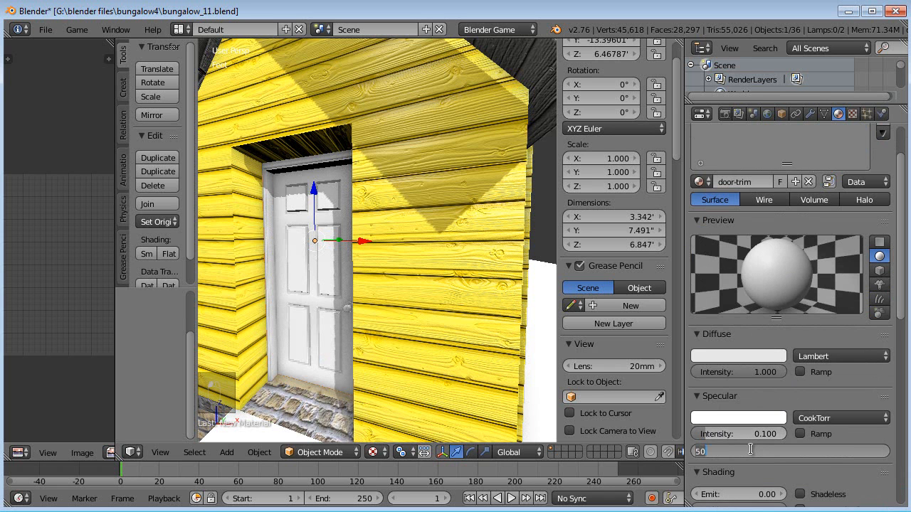
type("20")
key("Return")
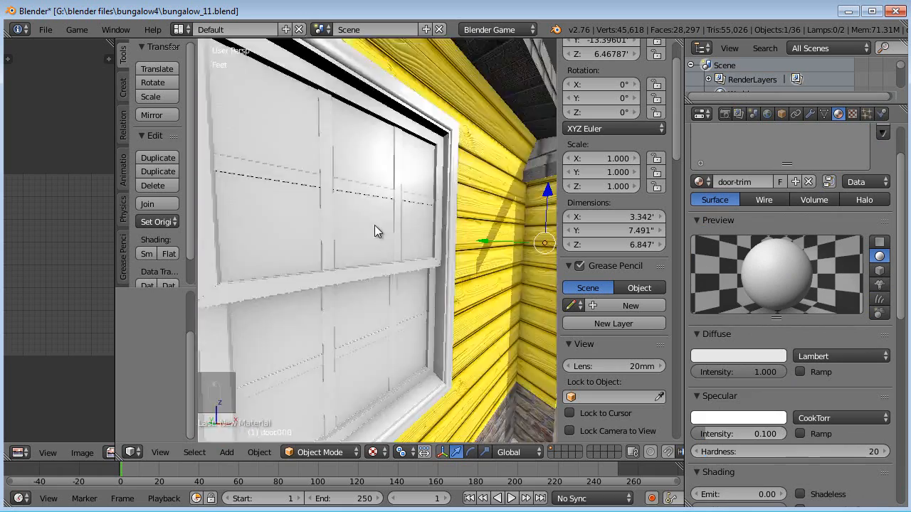
- Add a new texture to the door-trim material and name it door trim
middle_click_drag(375, 225, 435, 201)
scroll(435, 201, "up", 2)
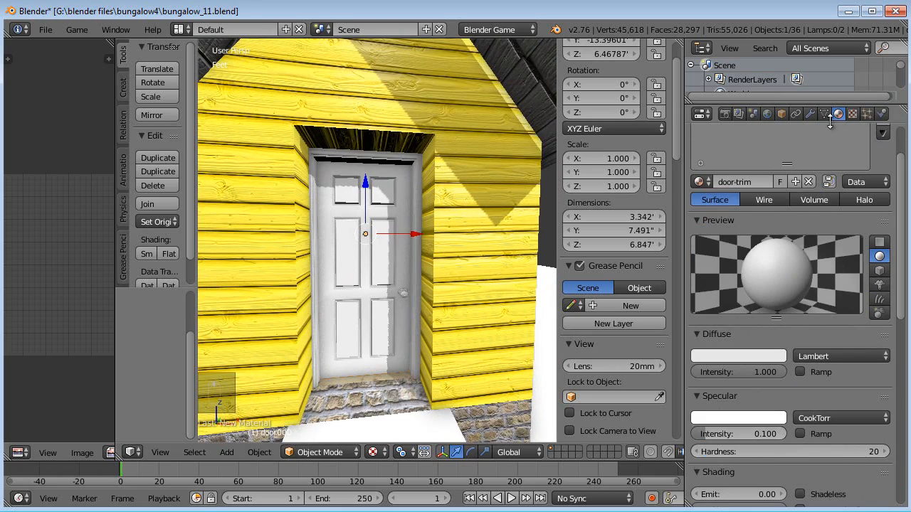
left_click(852, 114)
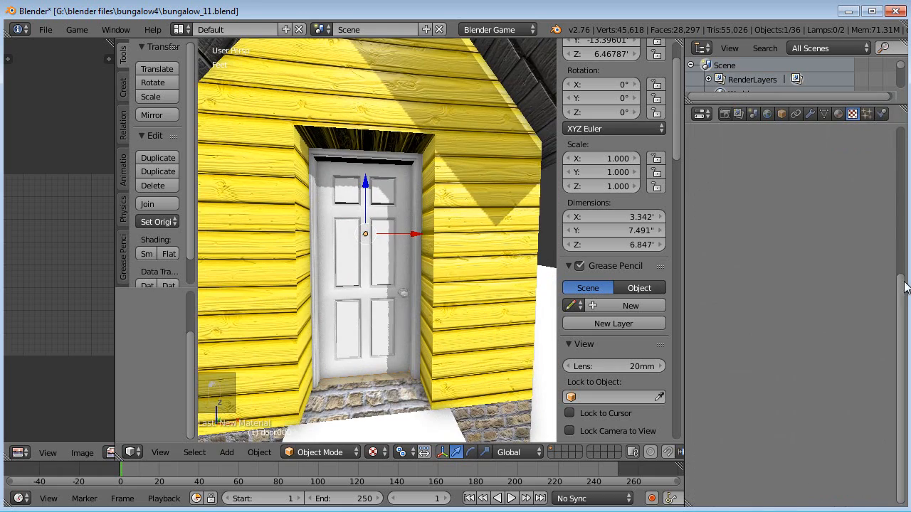
left_click(797, 270)
double_click(782, 270)
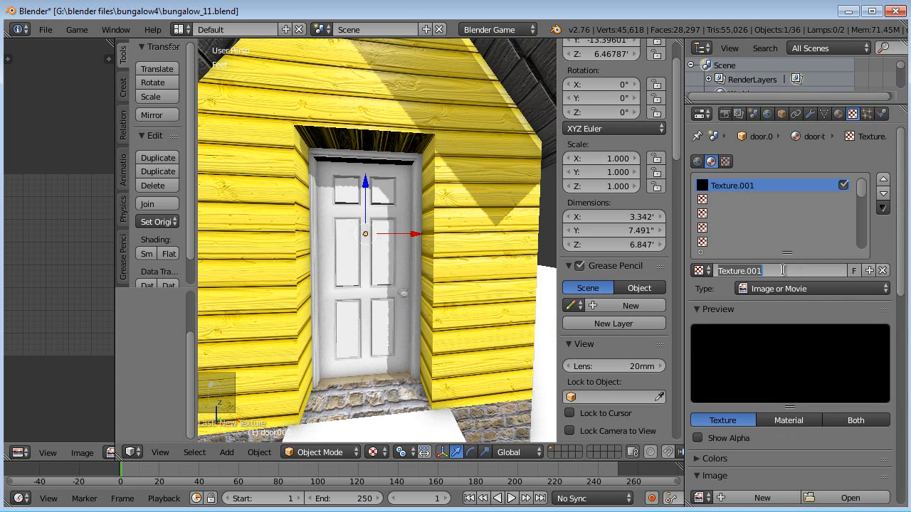
type("door trim")
key("Return")
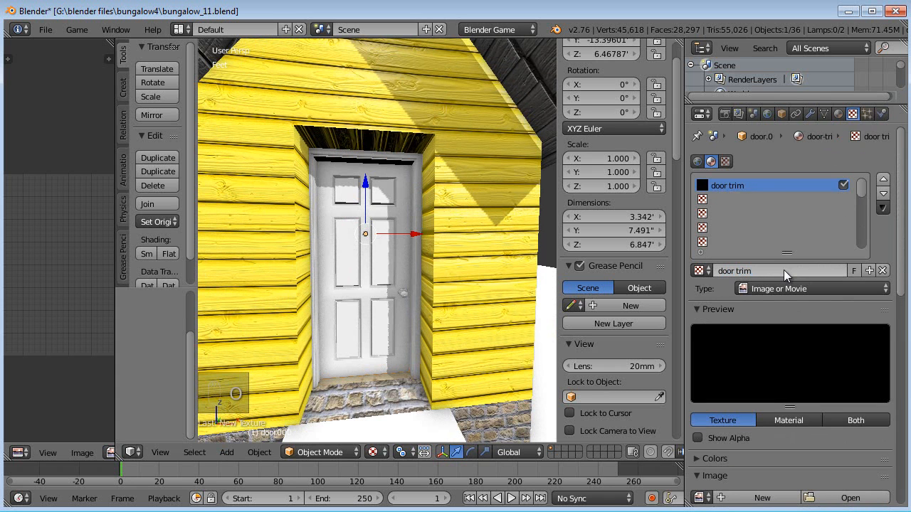
- Open trim_bump.jpg from the bungalow4 folder as the texture's image
left_click(842, 500)
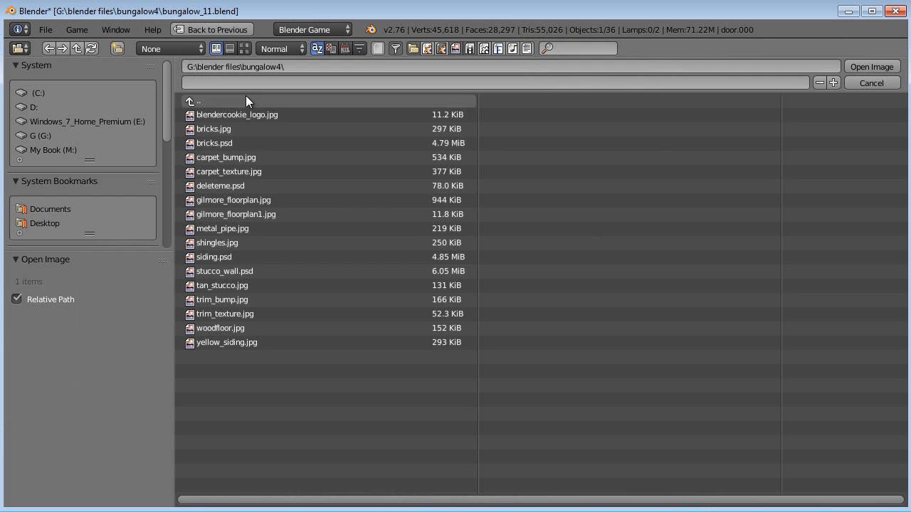
left_click(245, 49)
left_click(448, 369)
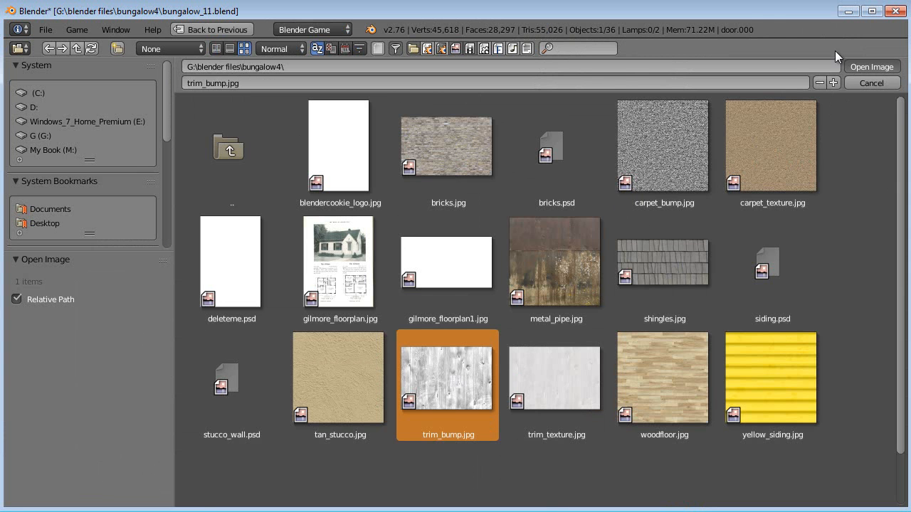
left_click(870, 66)
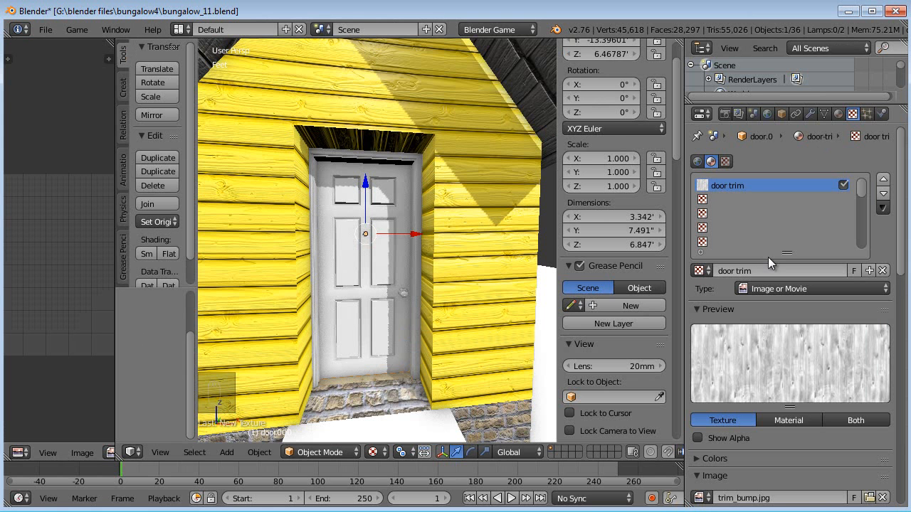
- Try Generated, Object and Global texture coordinates for the door trim texture
middle_click_drag(540, 311, 437, 307)
scroll(382, 300, "up", 4)
scroll(381, 300, "down", 4)
scroll(765, 387, "down", 3)
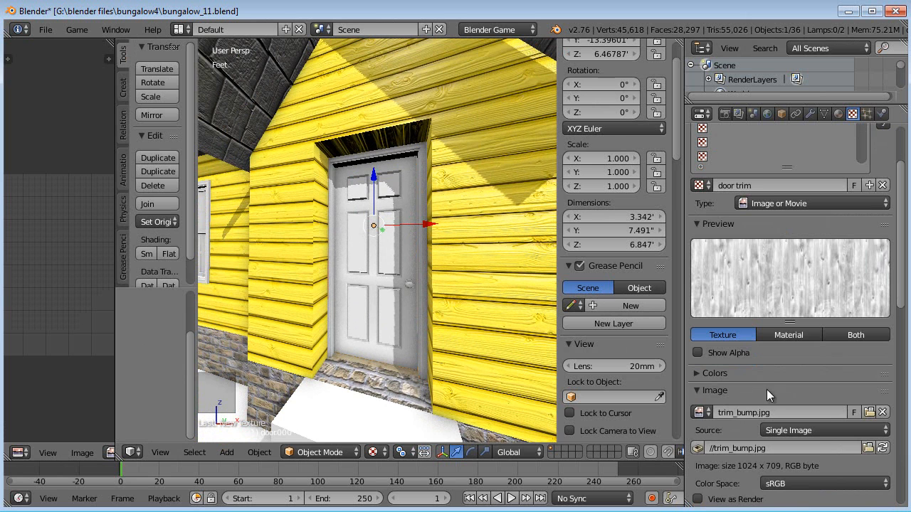
left_click(714, 392)
scroll(751, 391, "down", 1)
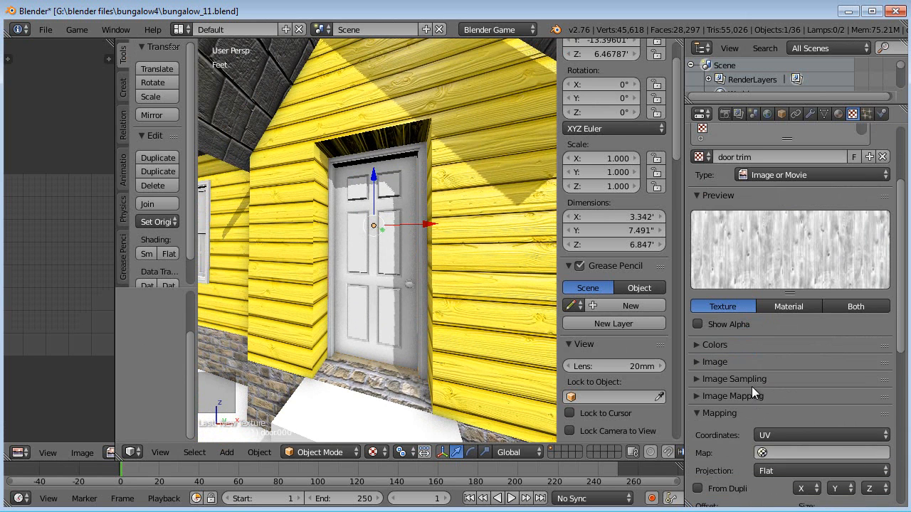
left_click(777, 432)
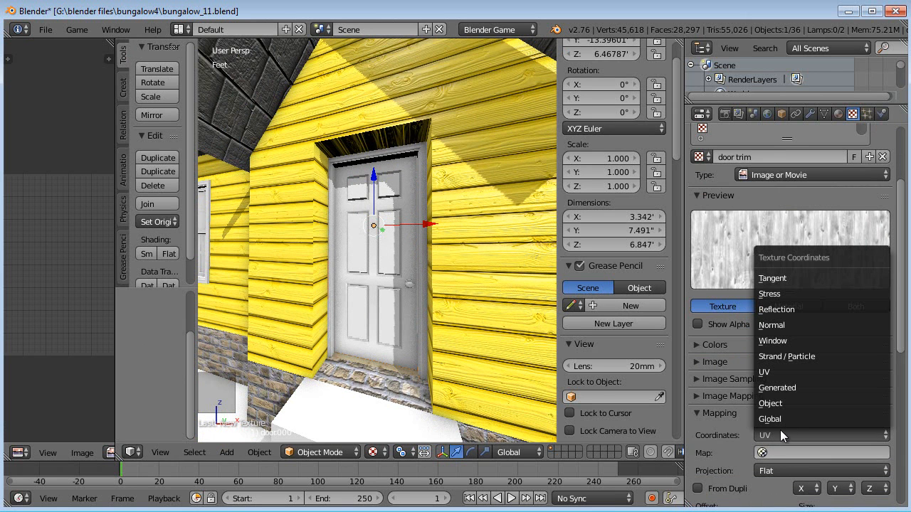
left_click(788, 387)
scroll(383, 241, "up", 6)
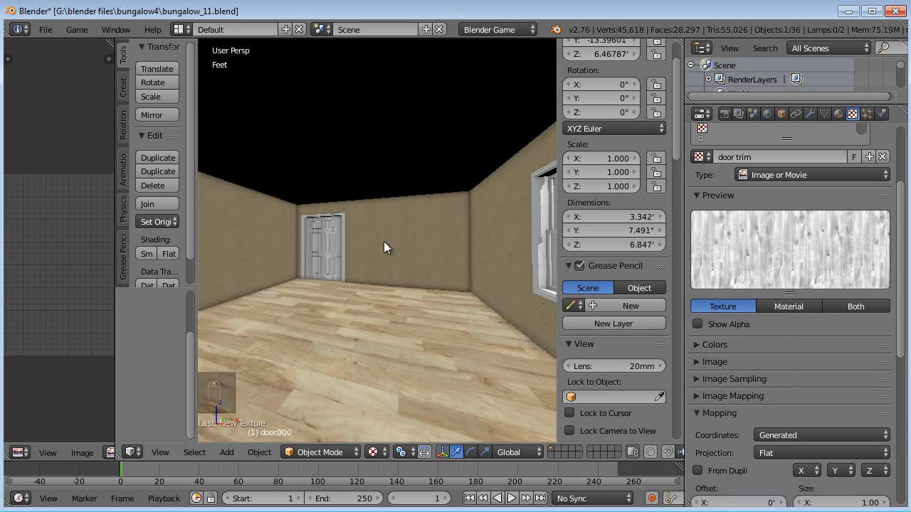
left_click(794, 435)
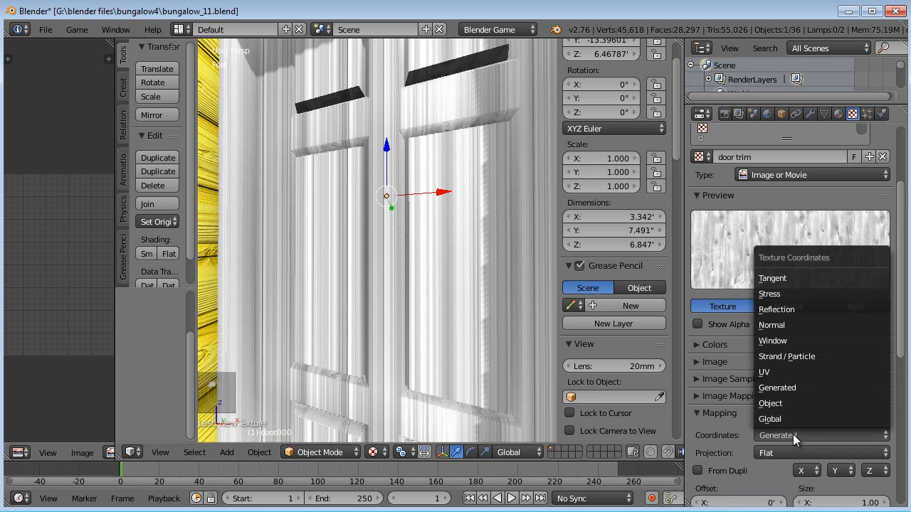
left_click(789, 404)
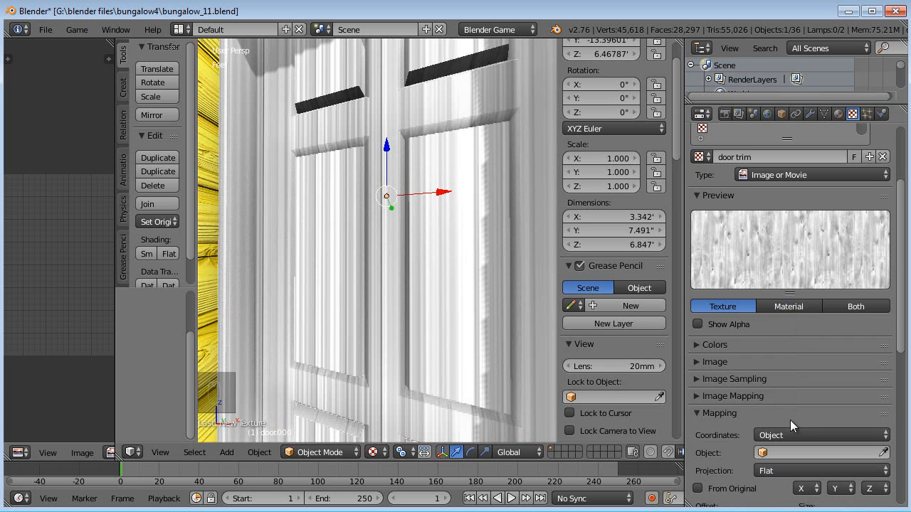
scroll(794, 427, "down", 2)
left_click(802, 414)
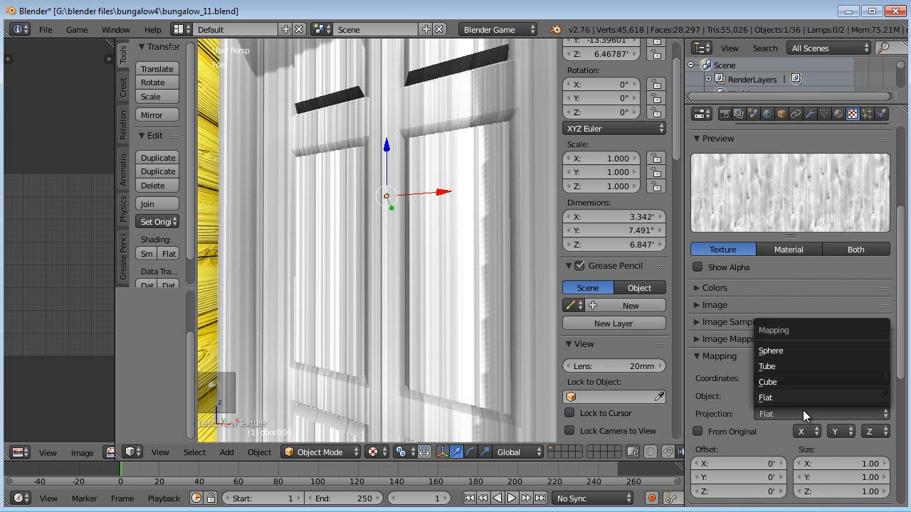
left_click(795, 378)
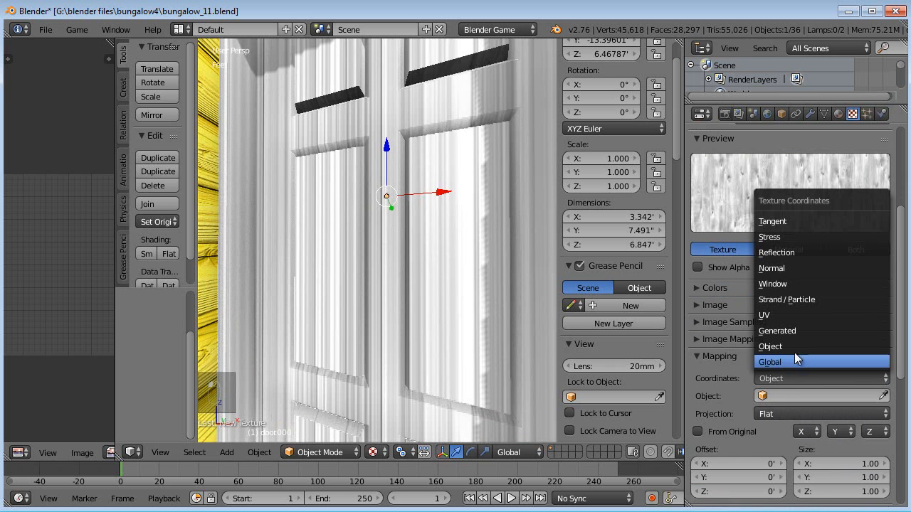
left_click(791, 361)
- Try Normal, Tangent and Reflection texture coordinates for the door trim texture
left_click(799, 382)
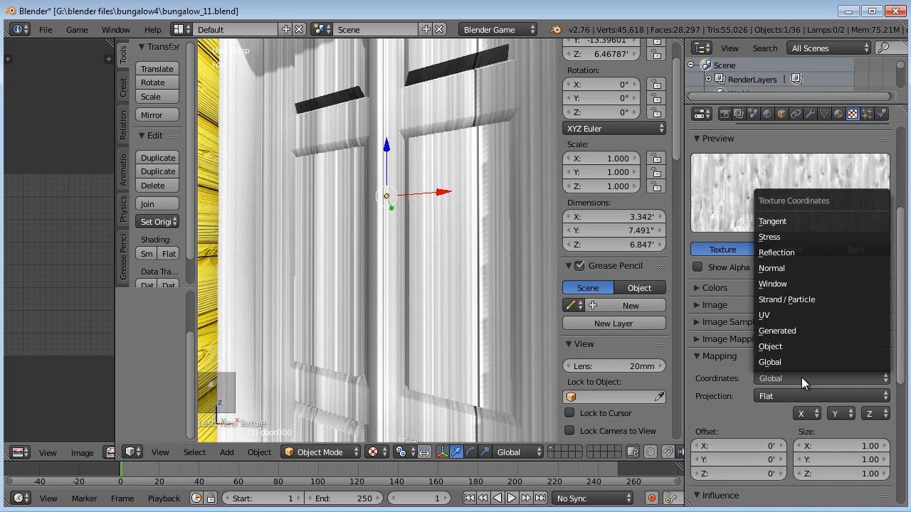
left_click(786, 269)
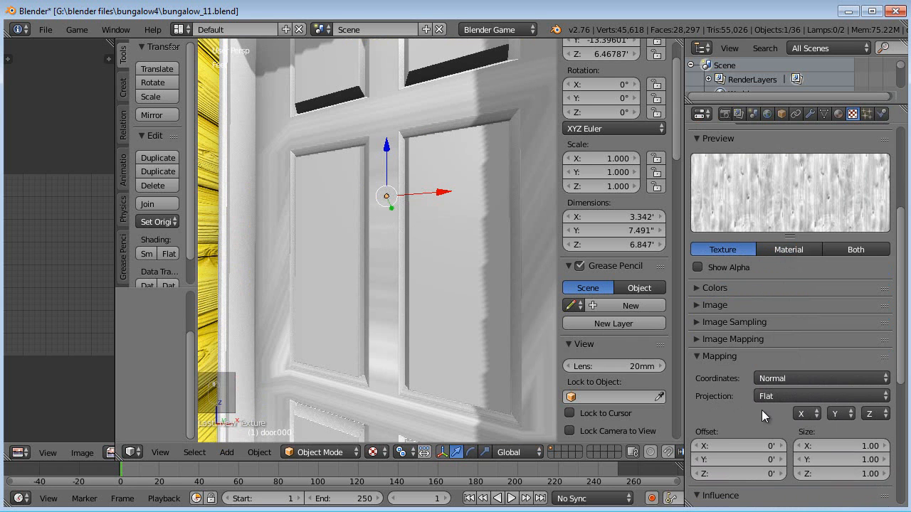
left_click(800, 379)
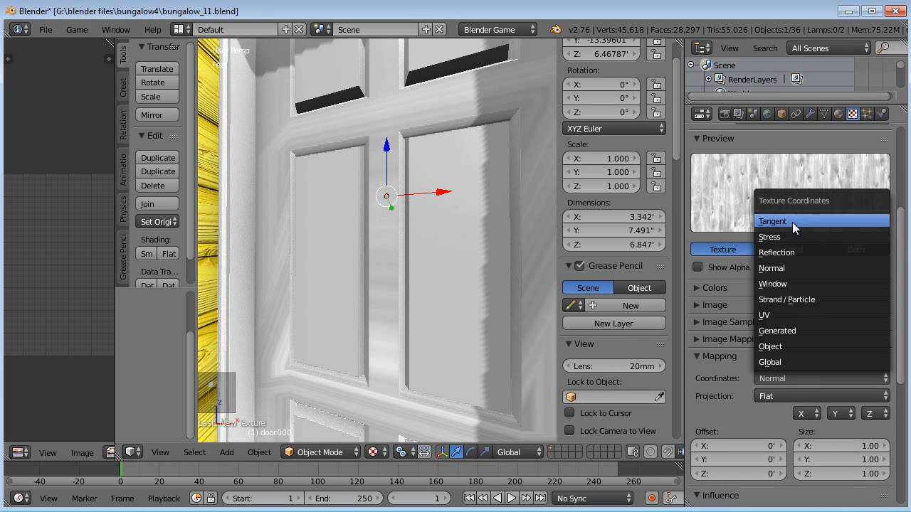
left_click(792, 222)
left_click(807, 378)
left_click(799, 254)
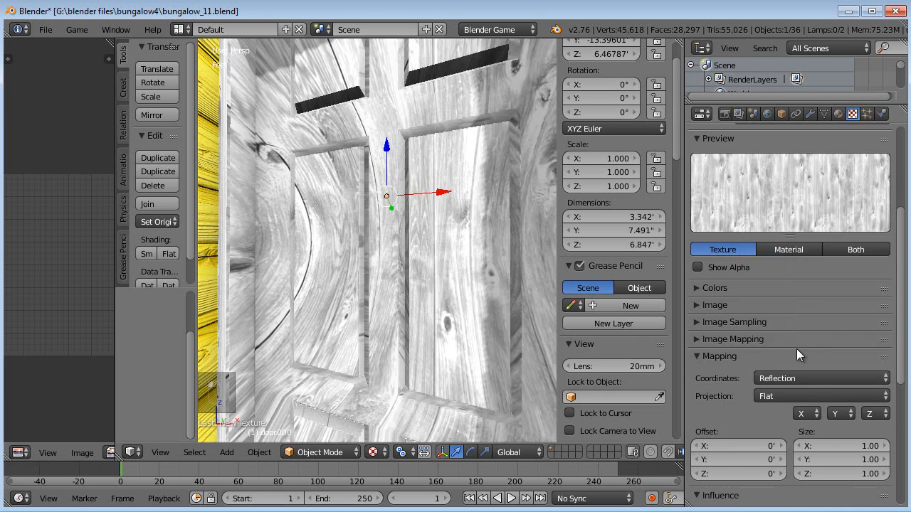
- Inspect the door with reflection mapping and set the texture coordinates back to UV
scroll(432, 296, "down", 5)
scroll(431, 297, "up", 3)
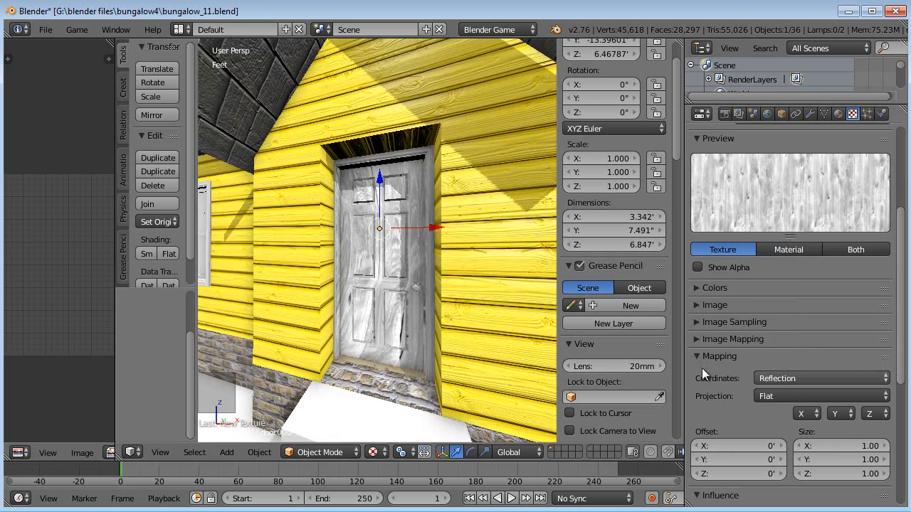
scroll(477, 337, "up", 3)
middle_click_drag(477, 337, 452, 337)
scroll(441, 335, "down", 2)
scroll(437, 335, "up", 6)
scroll(437, 336, "down", 5)
scroll(434, 329, "up", 5)
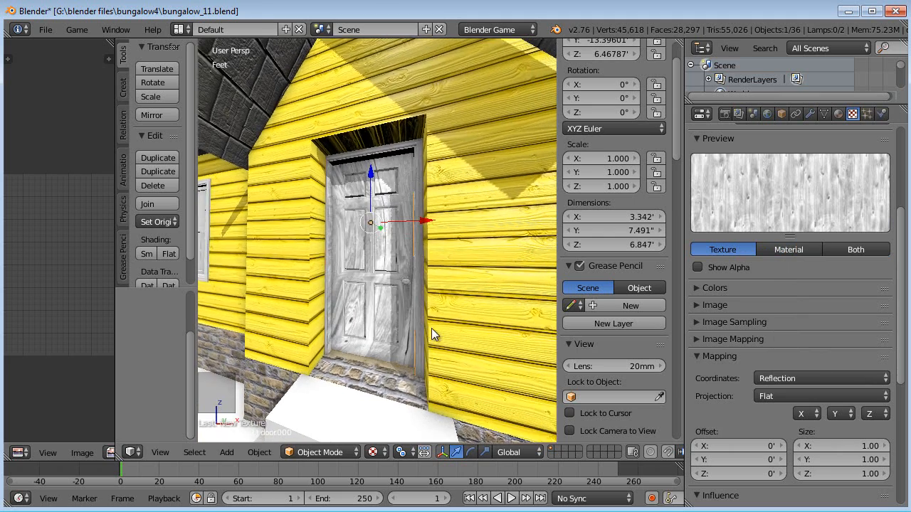
scroll(431, 329, "down", 5)
scroll(436, 336, "down", 2)
left_click(814, 378)
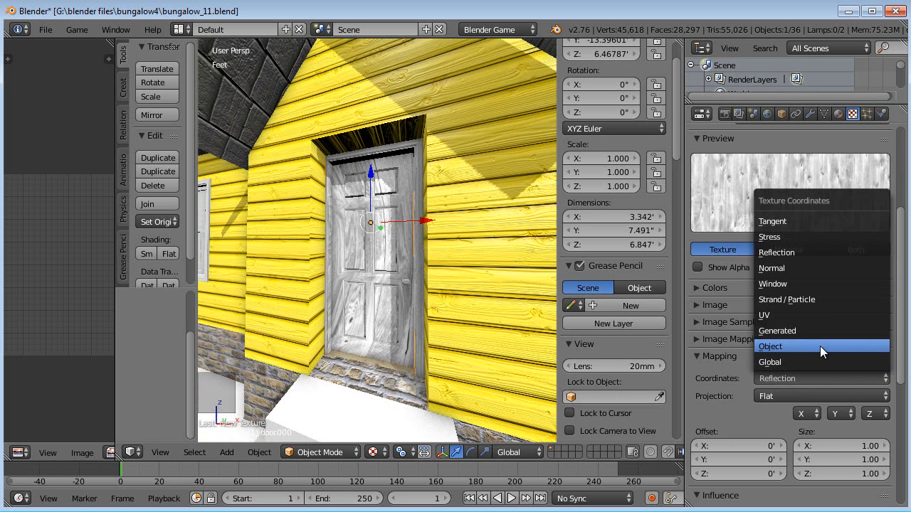
left_click(783, 314)
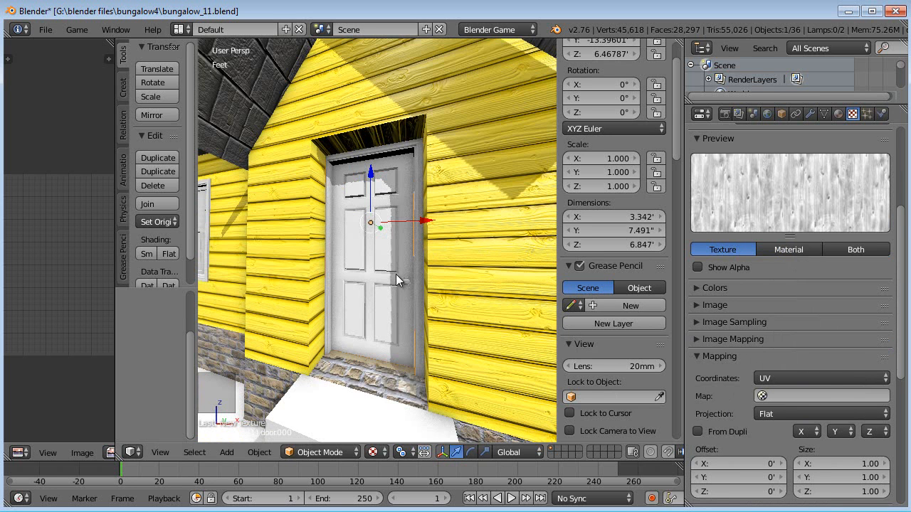
- Isolate the door object by hiding everything else, frame it, and enter Edit Mode
left_click(406, 280)
key("Tab")
key("a")
key("a")
key("a")
key("a")
key("Tab")
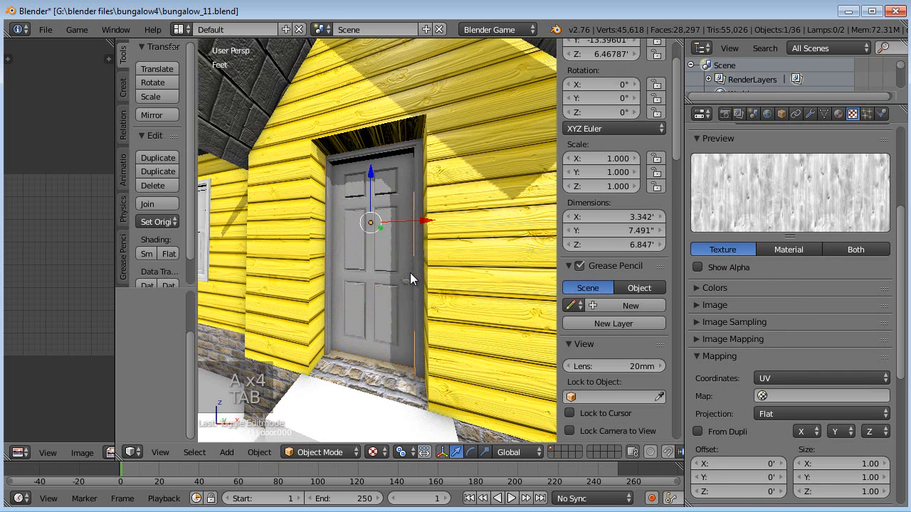
key("shift+h")
middle_click_drag(406, 274, 294, 299)
key("KP_Decimal")
key("Tab")
scroll(295, 298, "down", 3)
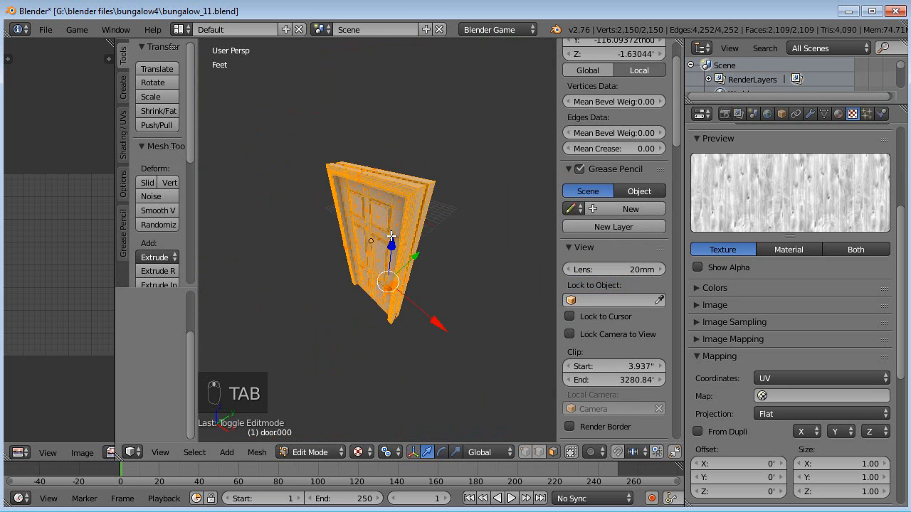
- Set the viewport lens to 35 mm
left_click(629, 270)
type("3")
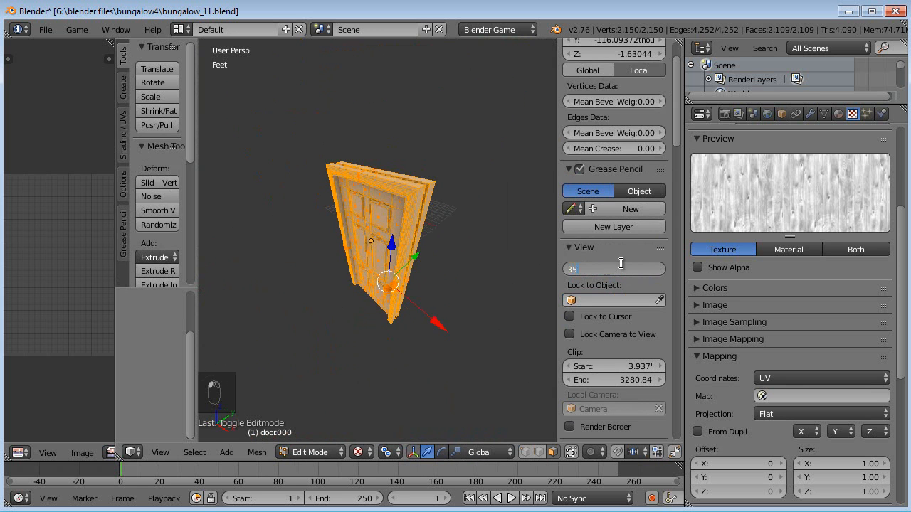
type("5")
key("Return")
- Select the linked side pieces of the door frame and Unwrap them
middle_click_drag(469, 299, 401, 212)
key("a")
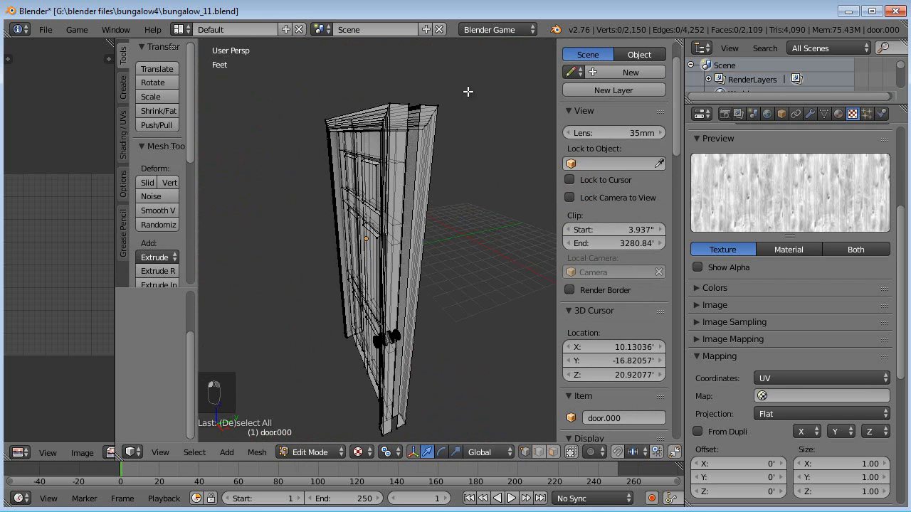
right_click(452, 86)
key("ctrl+l")
middle_click_drag(453, 87, 525, 153)
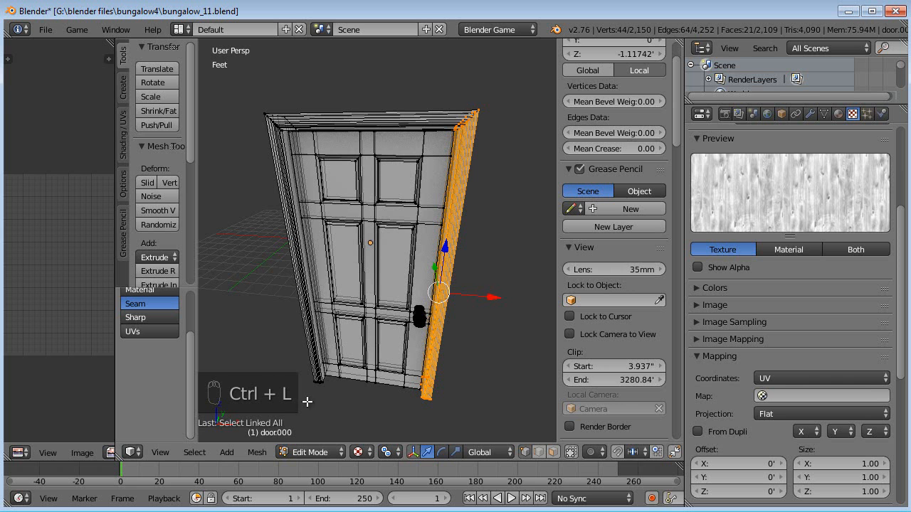
key("ctrl+l")
middle_click_drag(306, 400, 345, 360)
key("u")
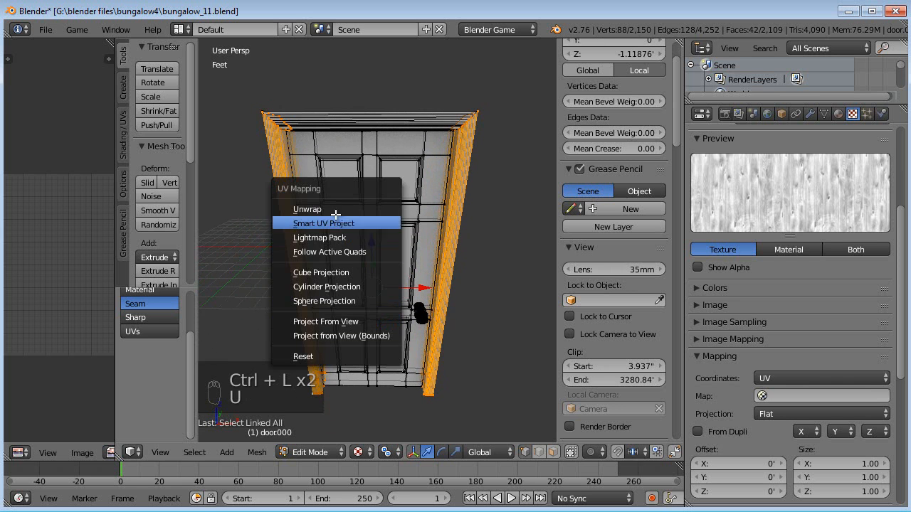
left_click(313, 207)
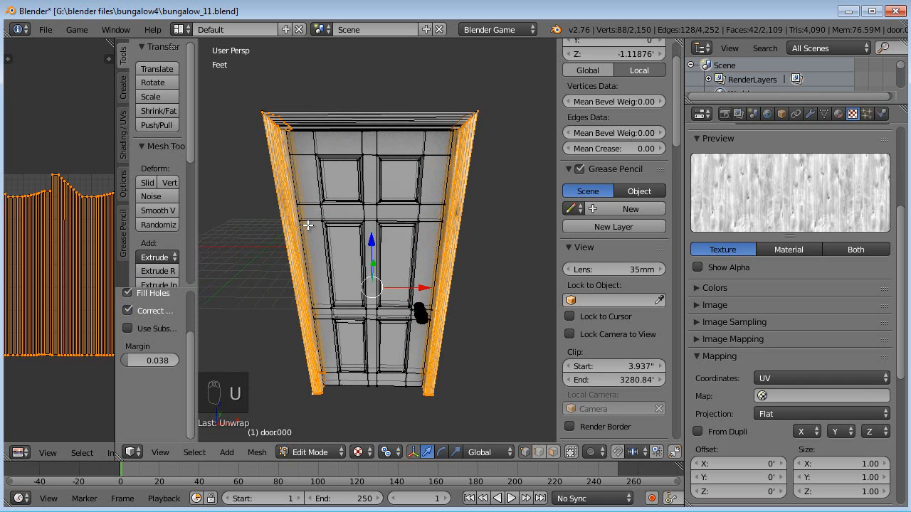
- Select the linked top piece of the door frame and Unwrap it
right_click(476, 109)
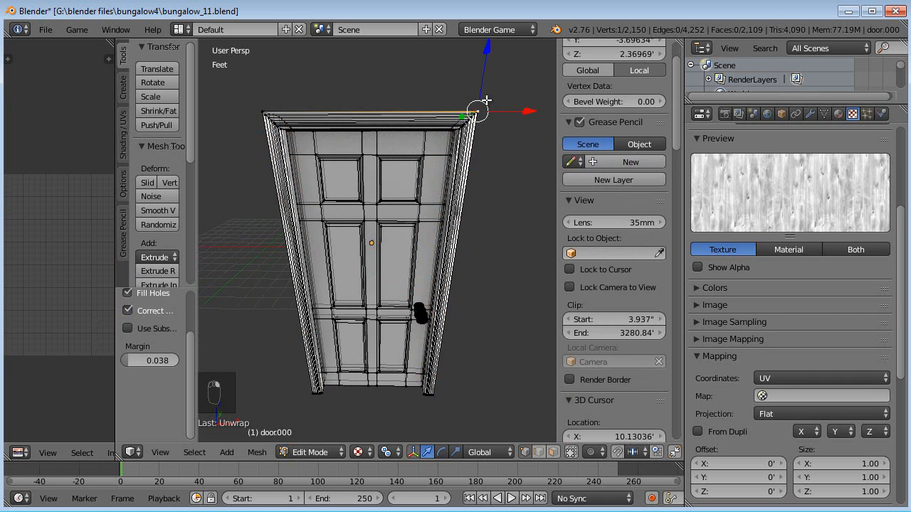
key("ctrl+l")
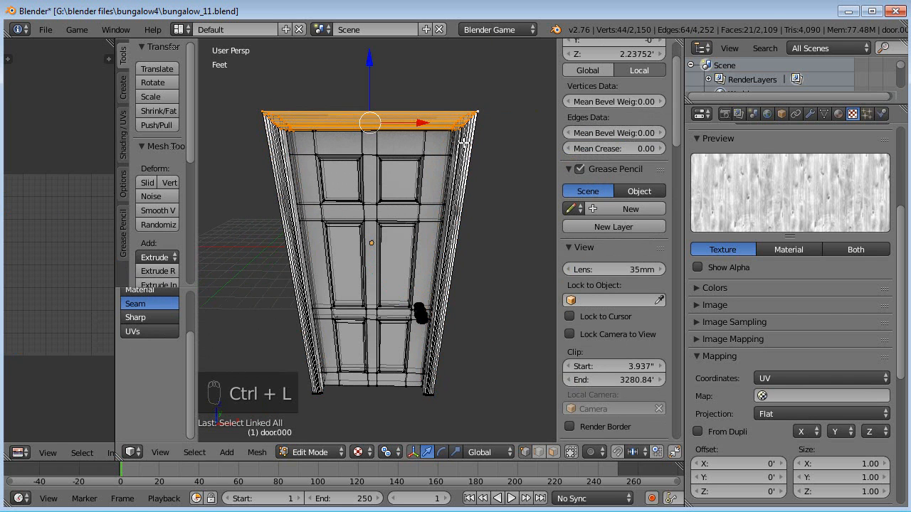
key("u")
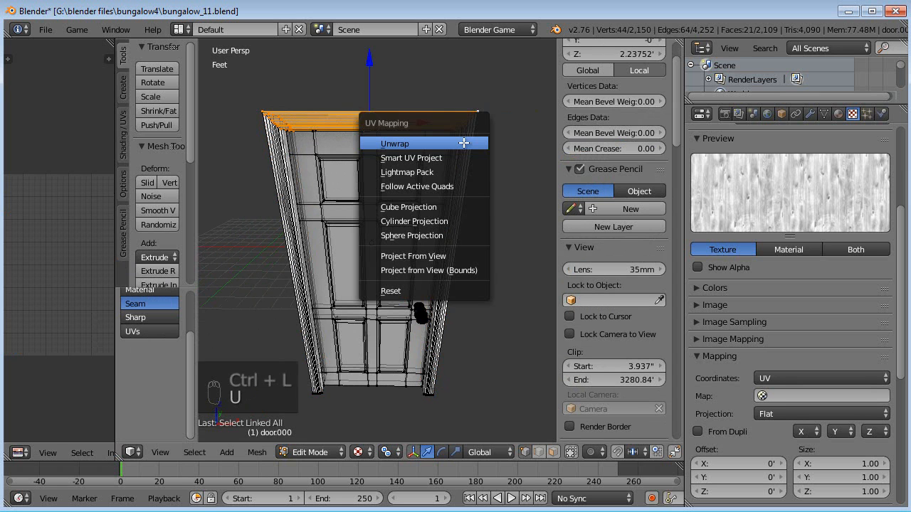
left_click(463, 142)
- Rotate the top piece's UV island and move it beside the side pieces' islands
left_click_drag(114, 268, 208, 268)
key("r")
left_click(140, 274)
key("g")
left_click(117, 234)
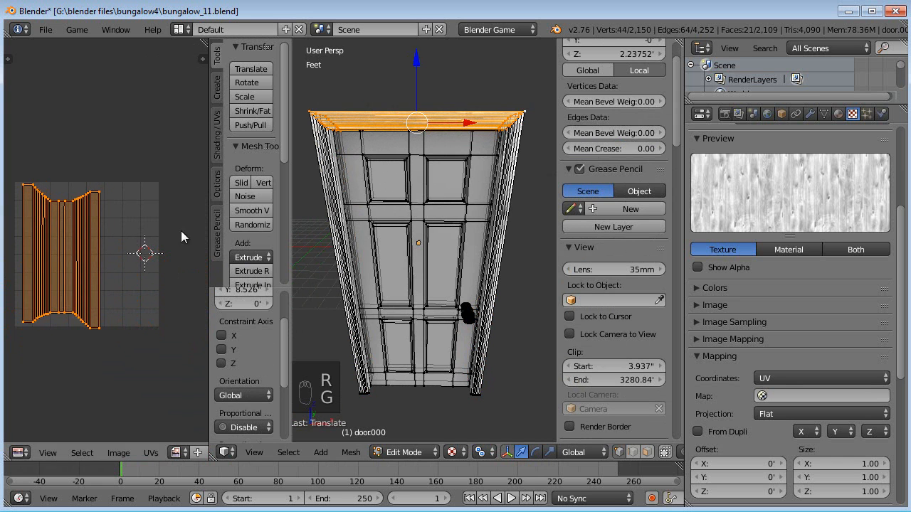
- Select the linked door frame pieces and hide them, leaving only the door slab
key("Tab")
middle_click_drag(451, 196, 484, 226)
scroll(323, 228, "up", 3)
key("Tab")
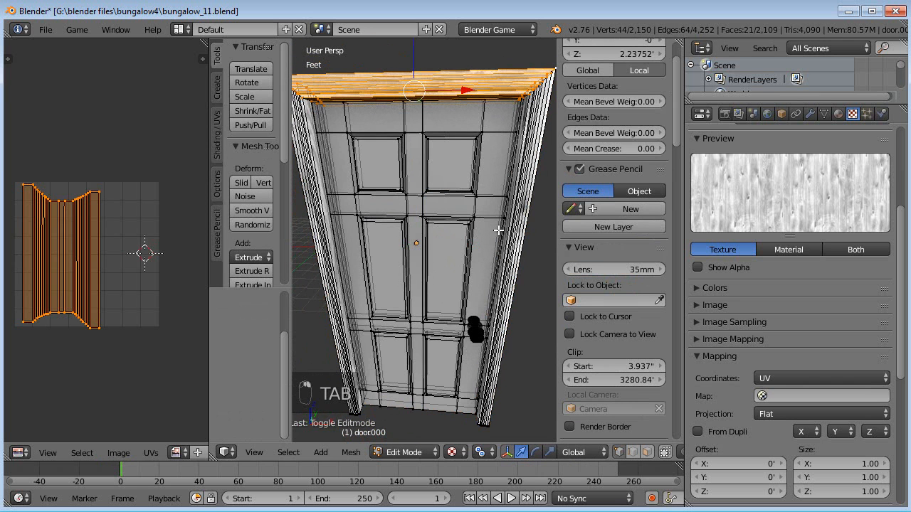
right_click(346, 414, "shift")
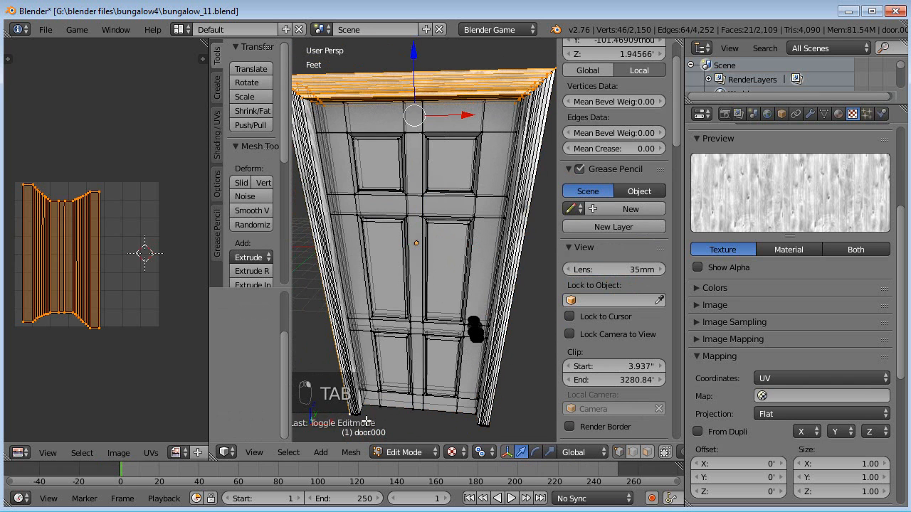
key("ctrl+l")
key("h")
- Add a loop cut around the door slab's thickness and mark it as a seam
middle_click_drag(433, 386, 413, 284)
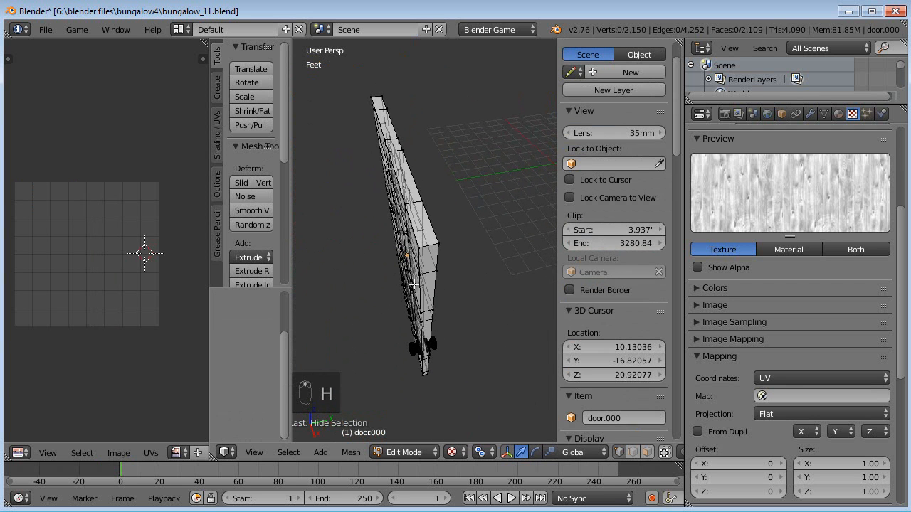
key("ctrl+r")
left_click(430, 244)
right_click(431, 243)
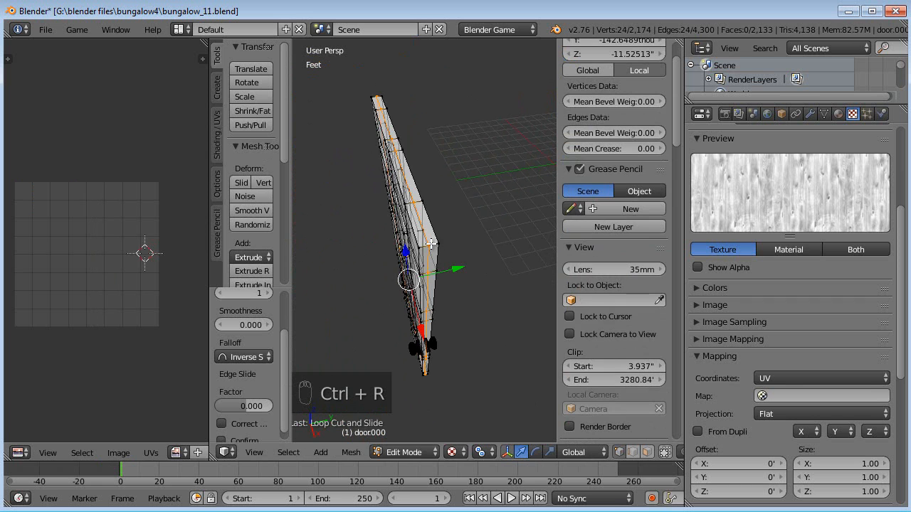
key("ctrl+e")
left_click(415, 242)
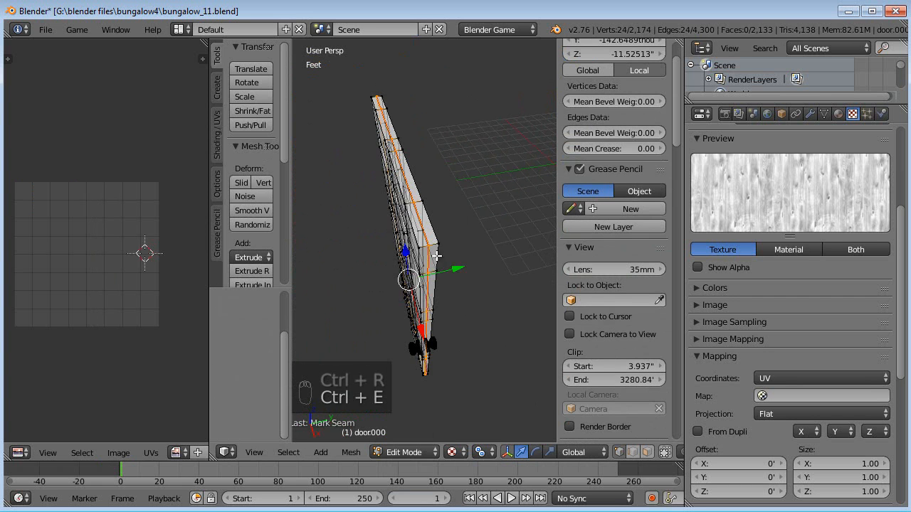
- Select the edges along the door slab's corners and mark them as seams
key("a")
scroll(431, 284, "up", 2)
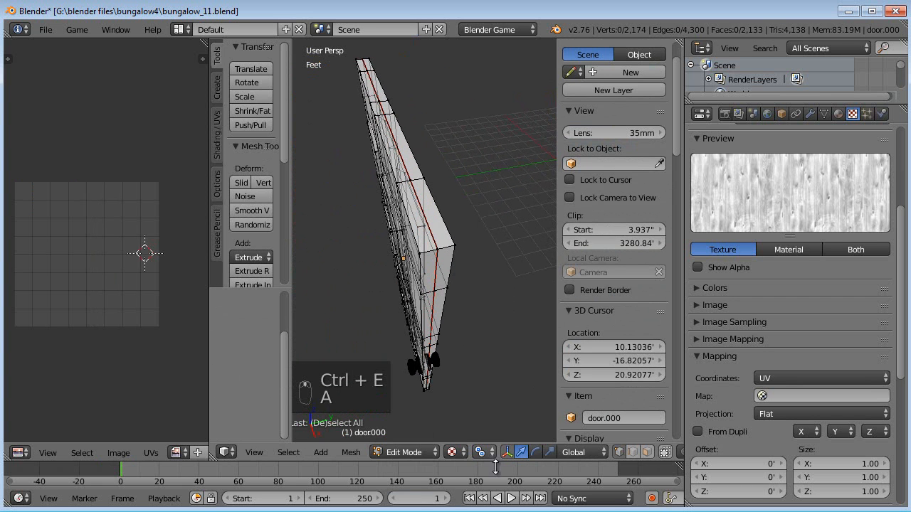
right_click(427, 251)
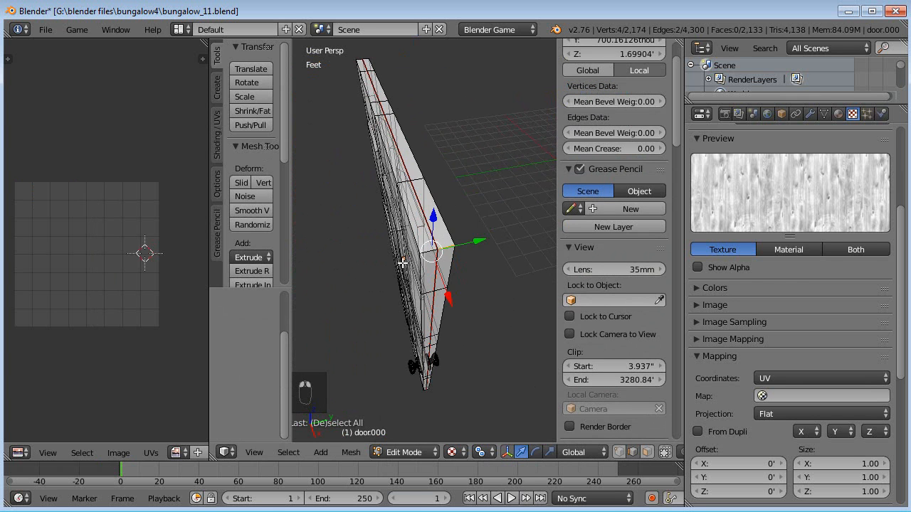
middle_click_drag(441, 250, 473, 260)
right_click(525, 251)
right_click(533, 242, "shift")
middle_click_drag(526, 243, 316, 202)
middle_click_drag(309, 257, 380, 232)
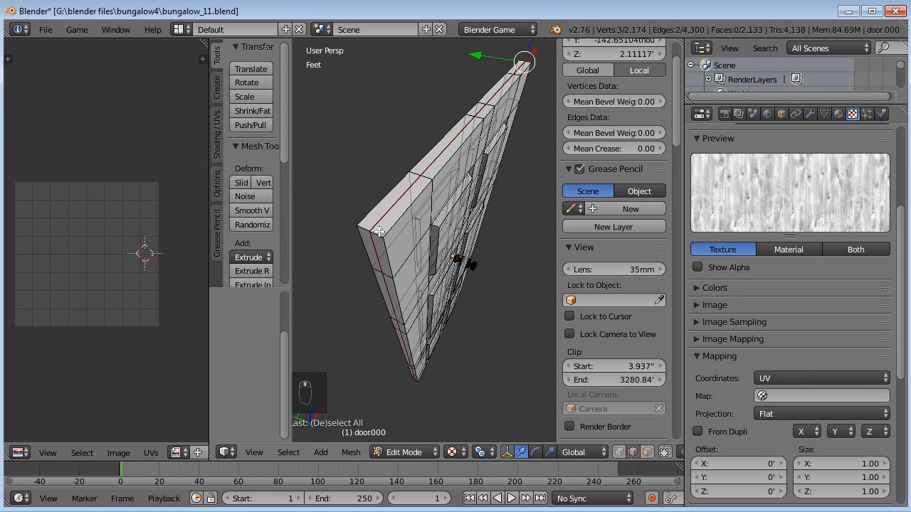
middle_click_drag(396, 396, 401, 229)
scroll(401, 319, "down", 3)
scroll(420, 316, "up", 3)
scroll(420, 316, "down", 2)
right_click(426, 314, "shift")
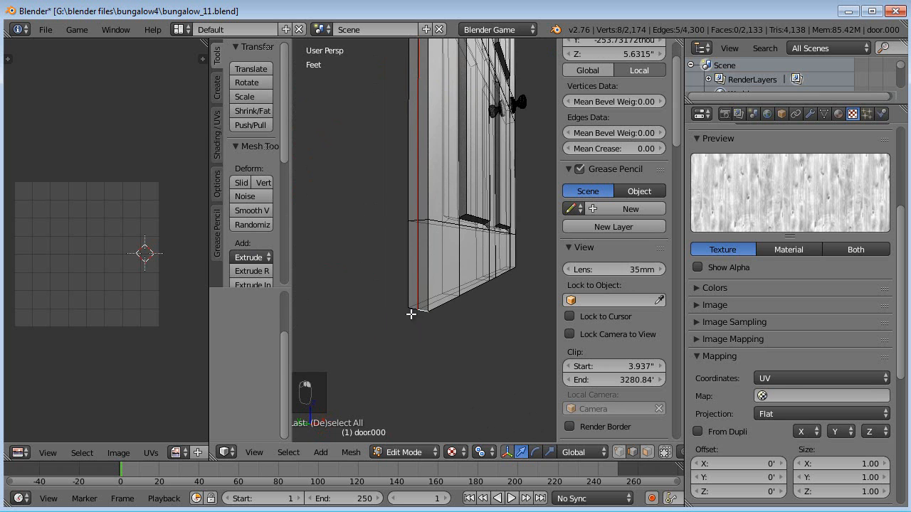
middle_click_drag(471, 321, 536, 338)
right_click(447, 378, "shift")
key("ctrl+e")
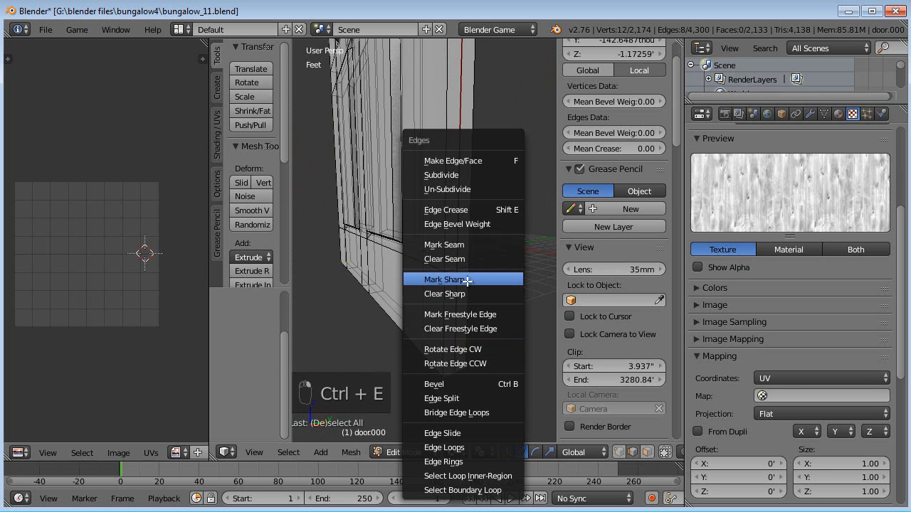
left_click(459, 246)
- Select the linked door knob geometry and hide it
key("a")
mouse_move(463, 319)
middle_mouse_down()
mouse_move(447, 299)
mouse_move(429, 324)
mouse_move(449, 326)
middle_mouse_up()
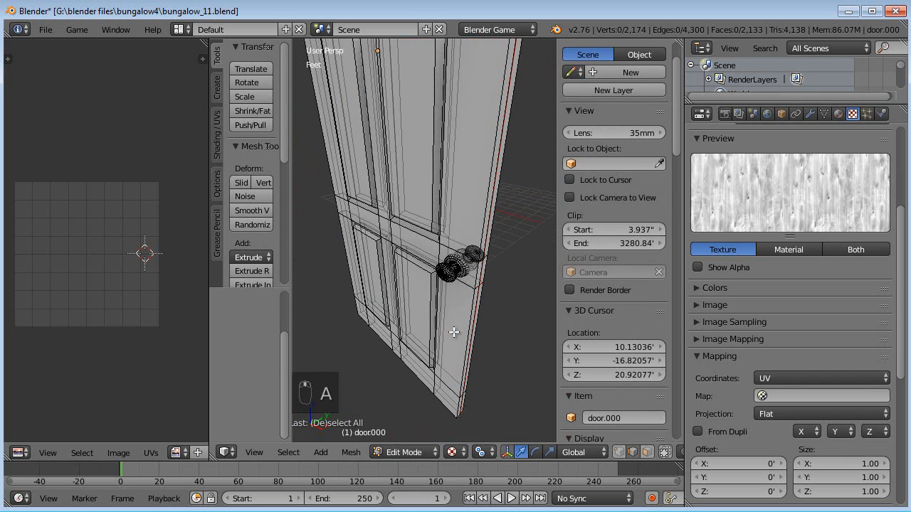
key("a")
key("a")
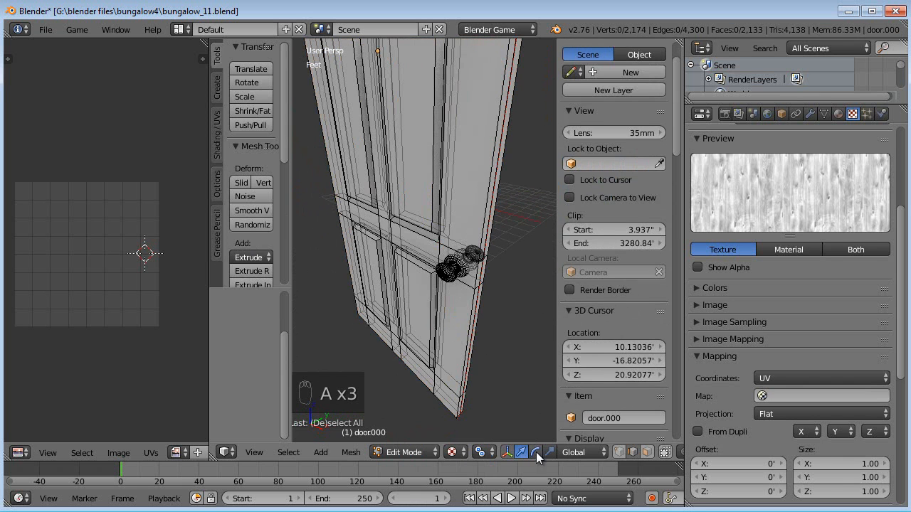
middle_click_drag(492, 308, 462, 293)
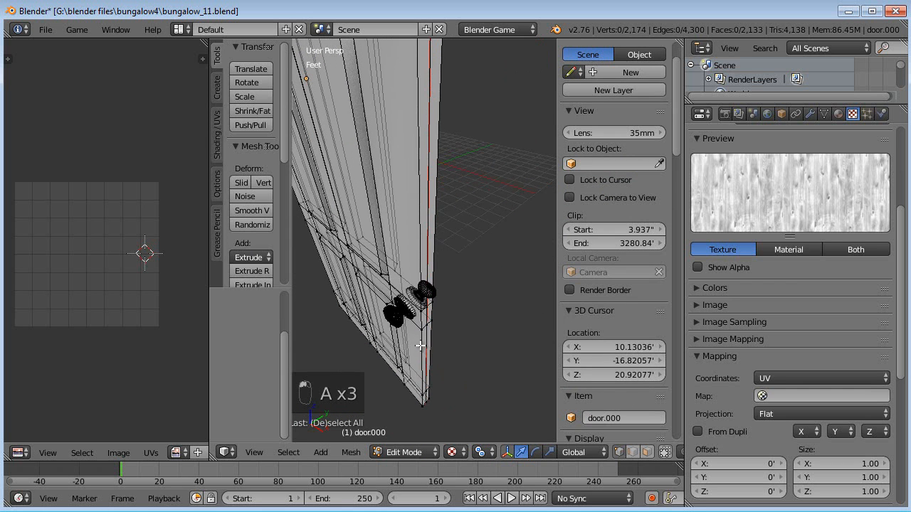
right_click(460, 292)
key("ctrl+l")
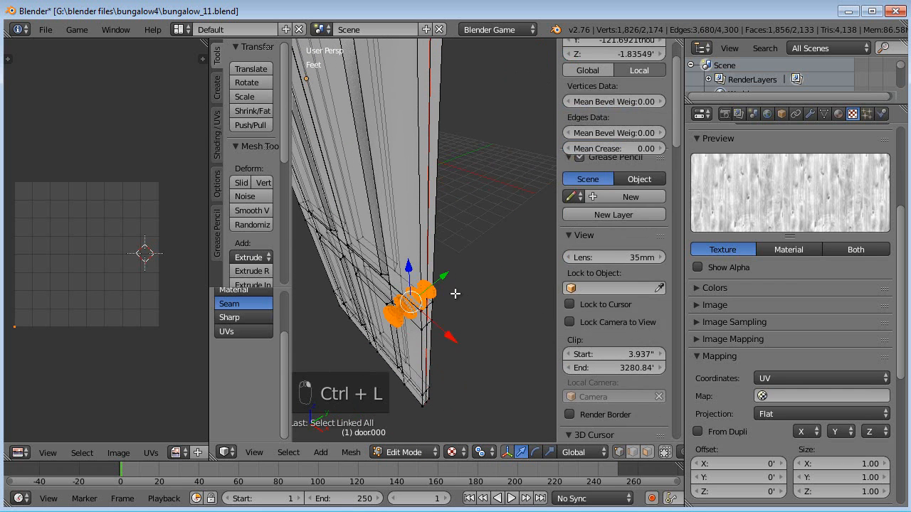
key("h")
- Select the whole door slab and Unwrap it
scroll(417, 315, "down", 3)
middle_click_drag(417, 316, 438, 272)
key("a")
key("u")
left_click(437, 271)
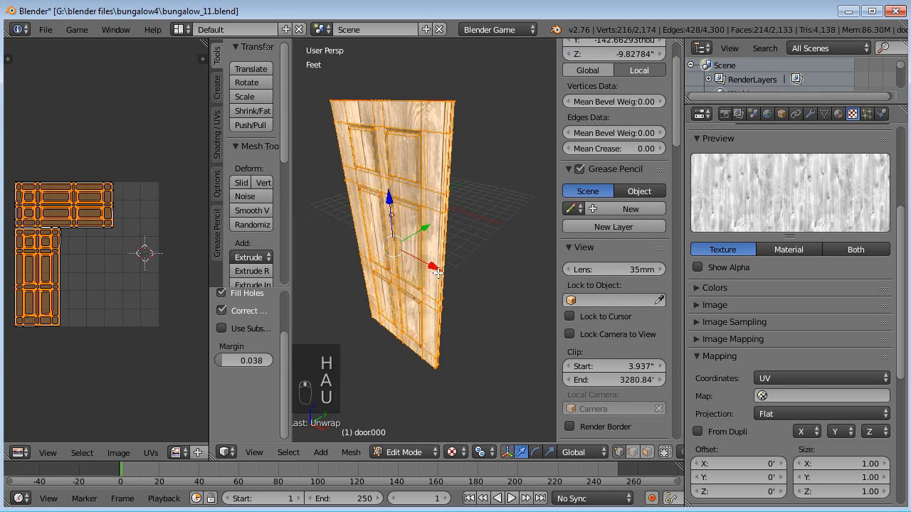
- Rotate the upper group of door UV islands and move it next to the other group
middle_click_drag(91, 264, 108, 271)
key("a")
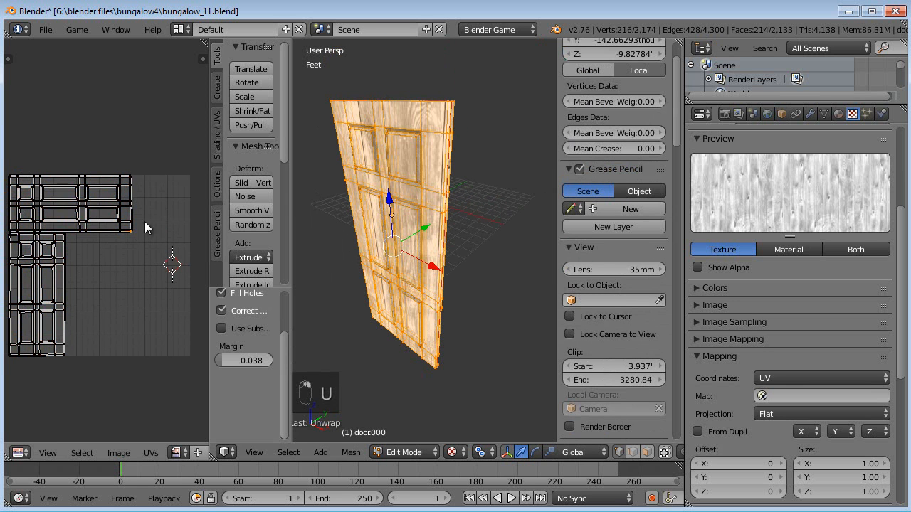
key("b")
key("ctrl+l")
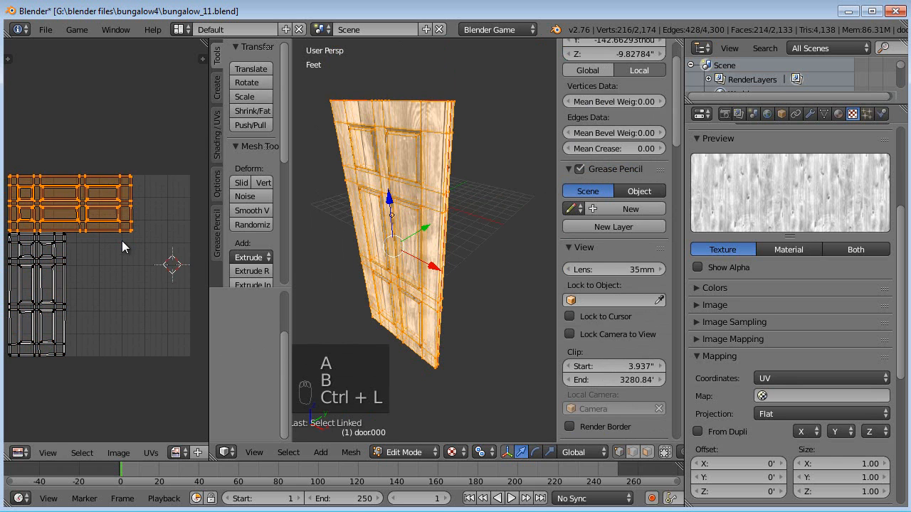
key("r")
left_click(122, 241)
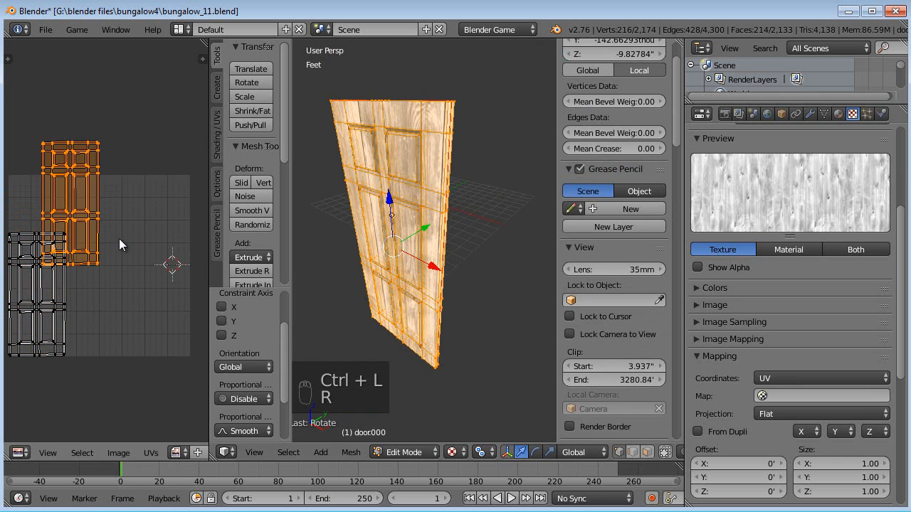
key("g")
left_click(113, 327)
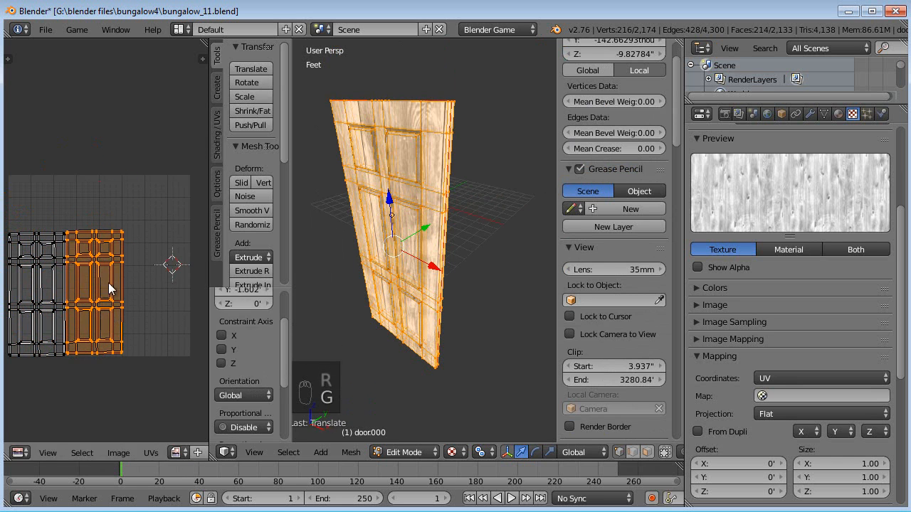
- Select all door UV islands, scale them up about 2.67 times, and reposition them
key("a")
key("b")
left_click_drag(133, 222, 10, 372)
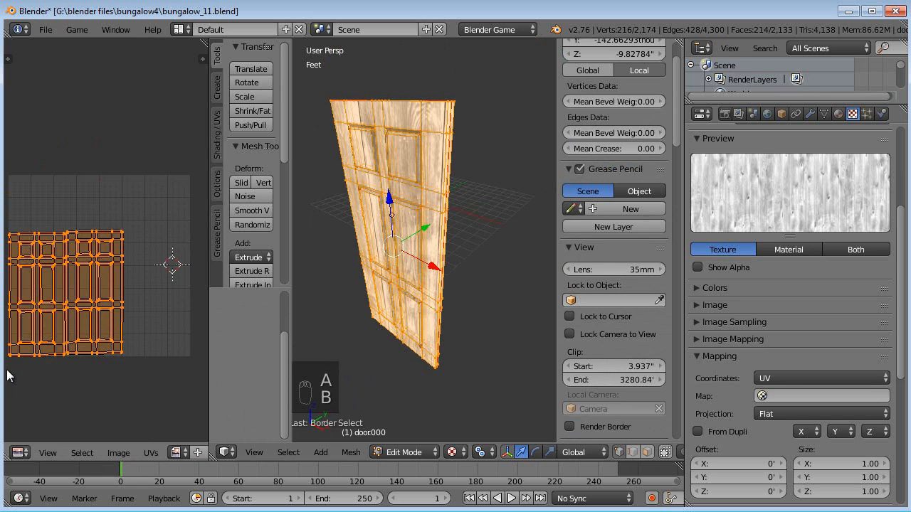
key("s")
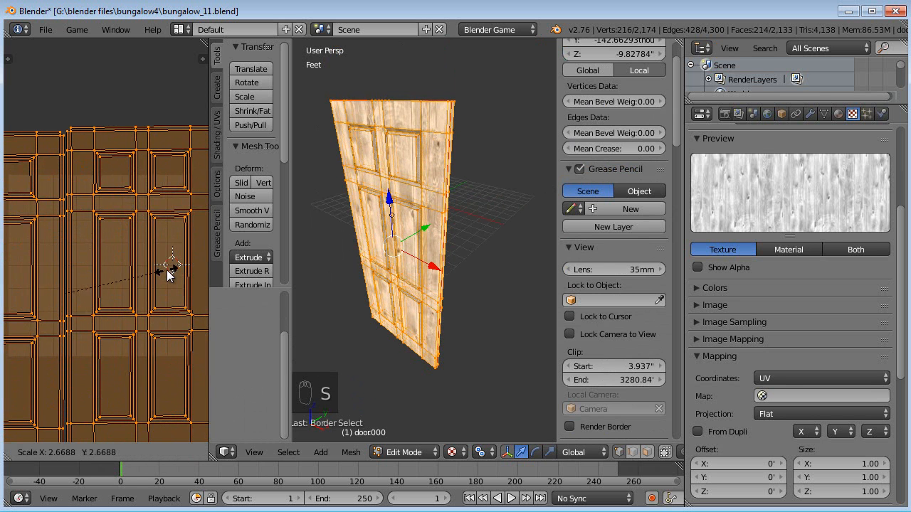
left_click(164, 279)
key("g")
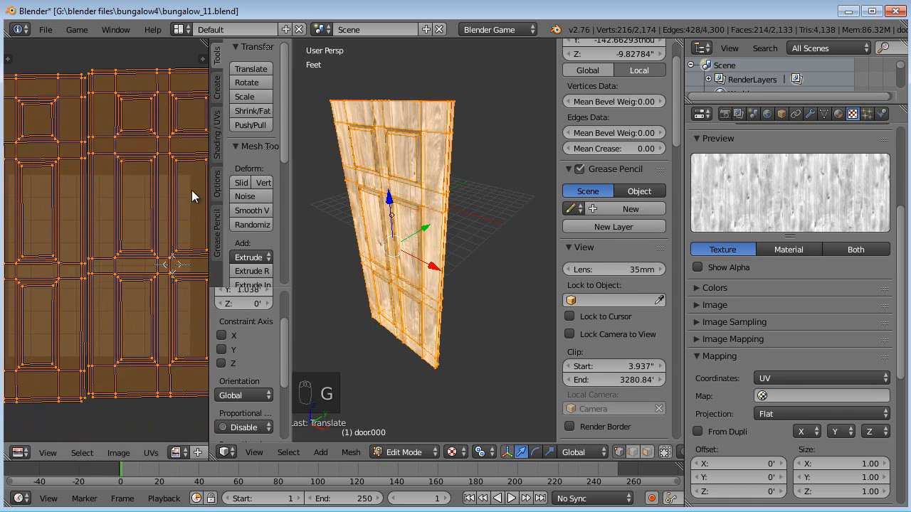
left_click(190, 191)
- Exit Edit Mode and load trim_texture.jpg as the image of the door trim texture
key("Tab")
middle_click_drag(418, 328, 457, 361)
middle_click_drag(474, 331, 459, 305)
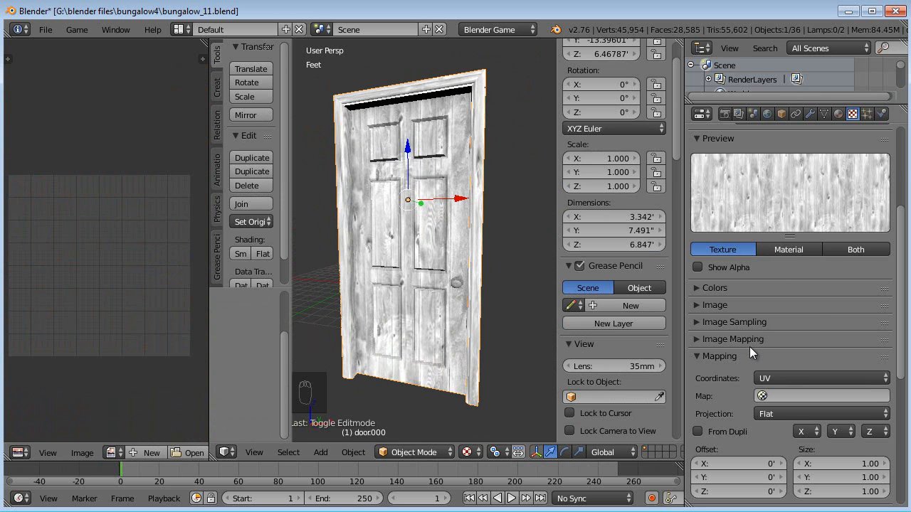
scroll(764, 346, "up", 5)
scroll(764, 346, "down", 6)
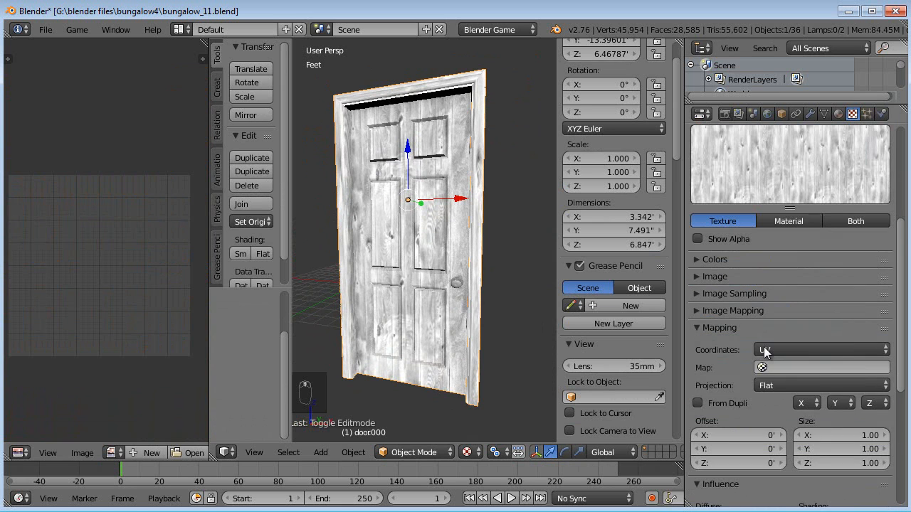
left_click(715, 277)
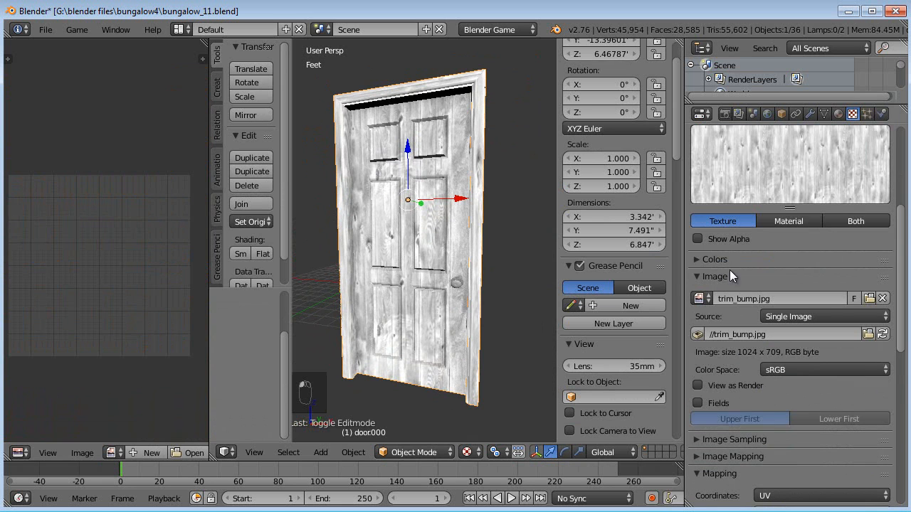
left_click(869, 299)
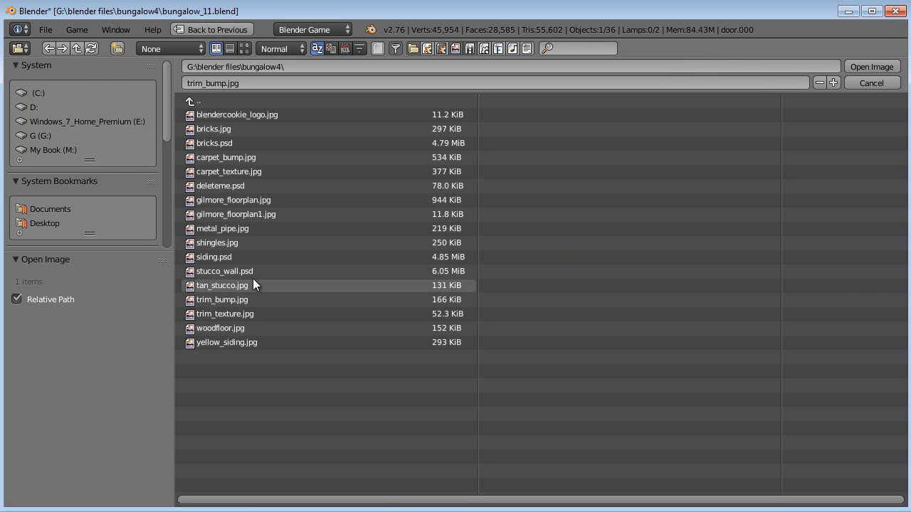
left_click(236, 313)
left_click(869, 68)
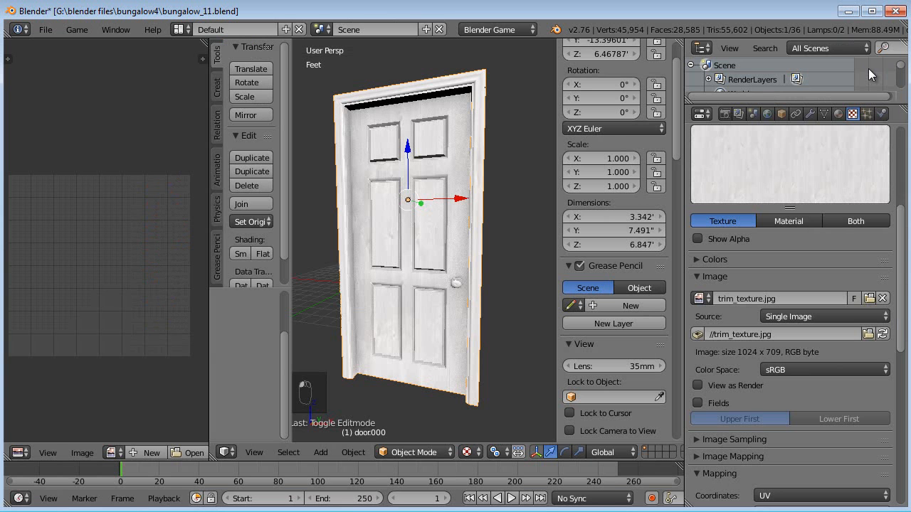
- Examine the textured door in the viewport and review the door trim texture's settings
middle_click_drag(365, 219, 395, 249)
scroll(423, 267, "up", 3)
scroll(420, 246, "down", 6)
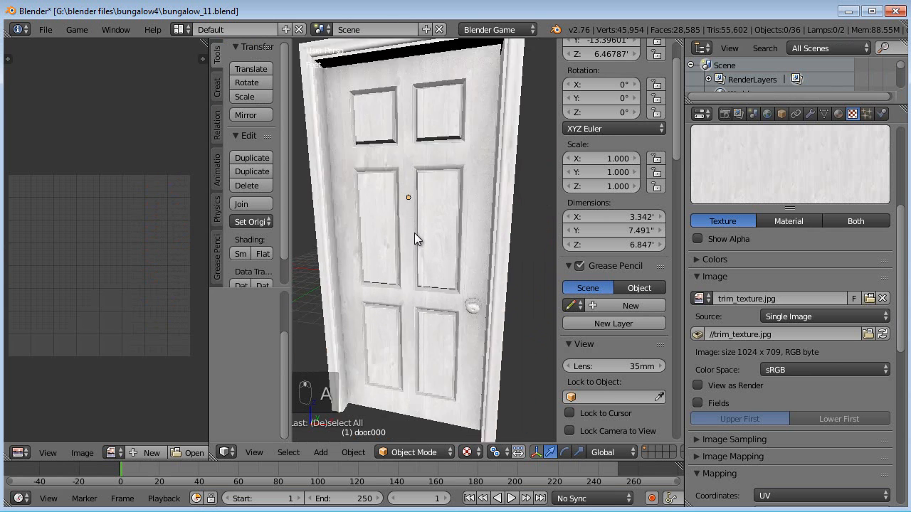
scroll(790, 274, "up", 4)
scroll(790, 272, "up", 2)
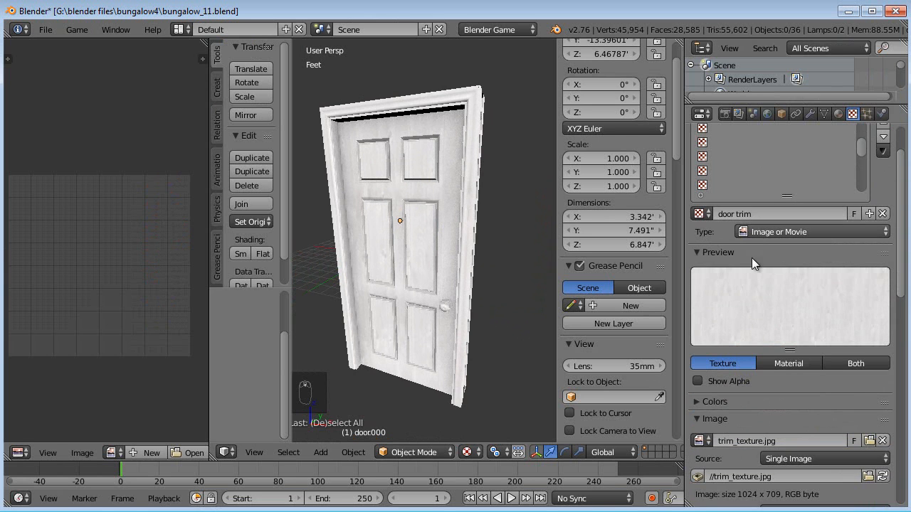
scroll(760, 301, "down", 12)
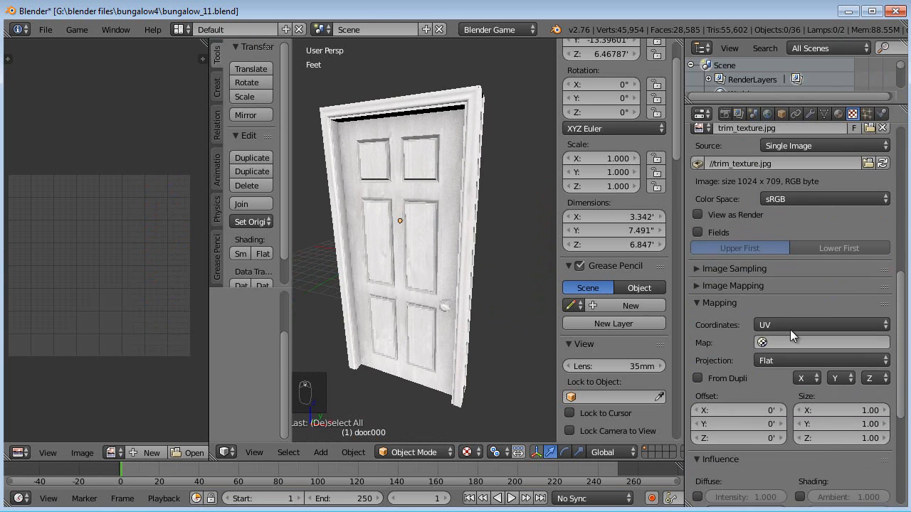
scroll(706, 351, "up", 2)
left_click(698, 361)
scroll(735, 272, "up", 6)
left_click(703, 361)
scroll(744, 272, "up", 5)
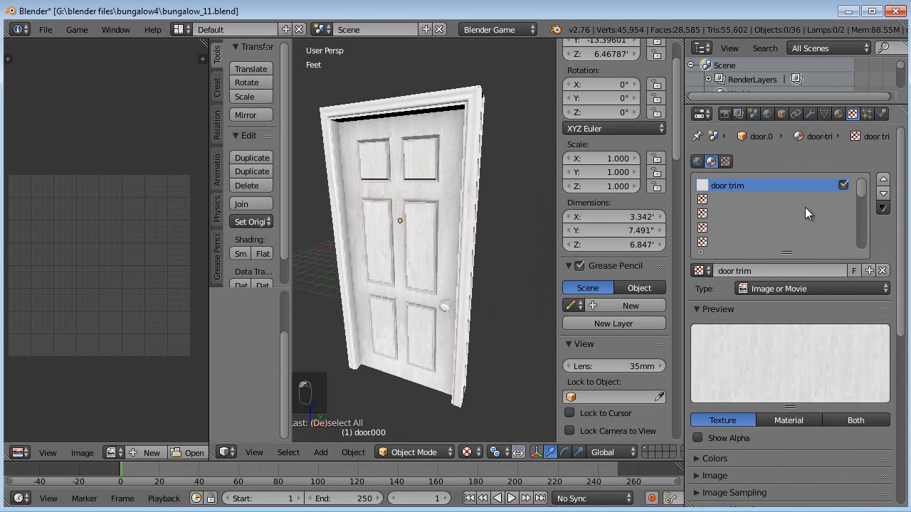
- Add a new texture slot to the door trim material and name it door trim bump
left_click(815, 197)
left_click(797, 270)
double_click(774, 270)
type("door trim bu")
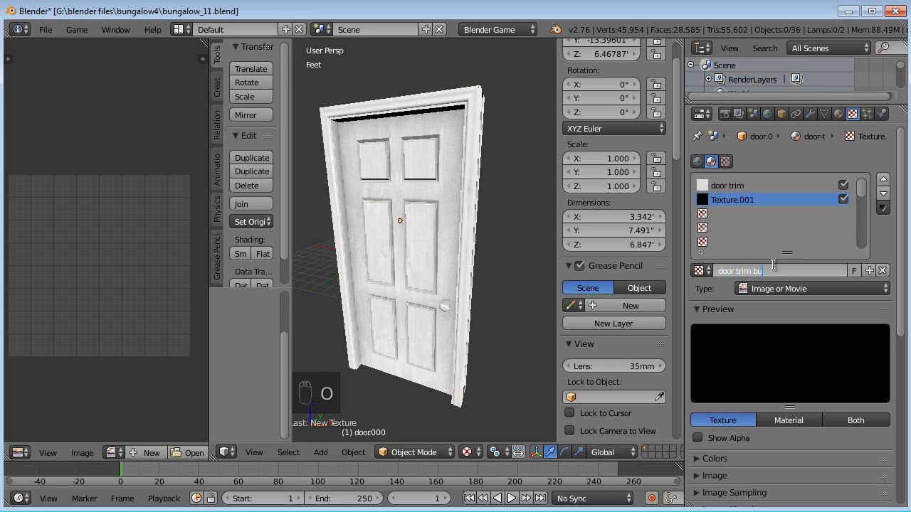
type("mp")
key("Return")
- Load trim_bump.jpg as the image of the door trim bump texture
scroll(774, 264, "down", 8)
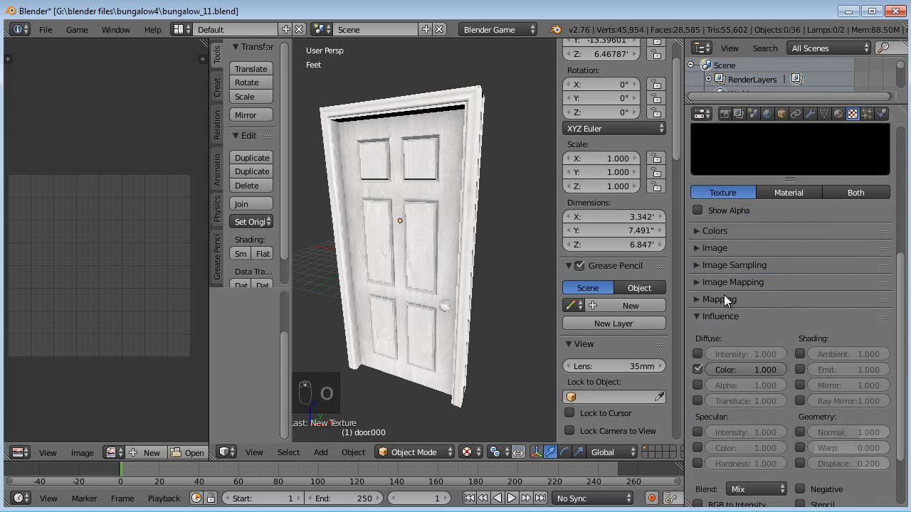
left_click(719, 247)
left_click(831, 270)
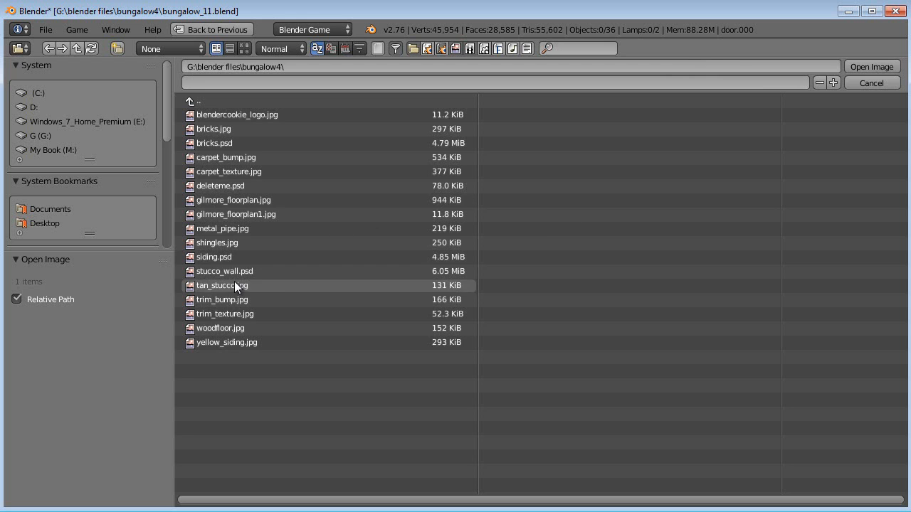
left_click(255, 298)
left_click(882, 67)
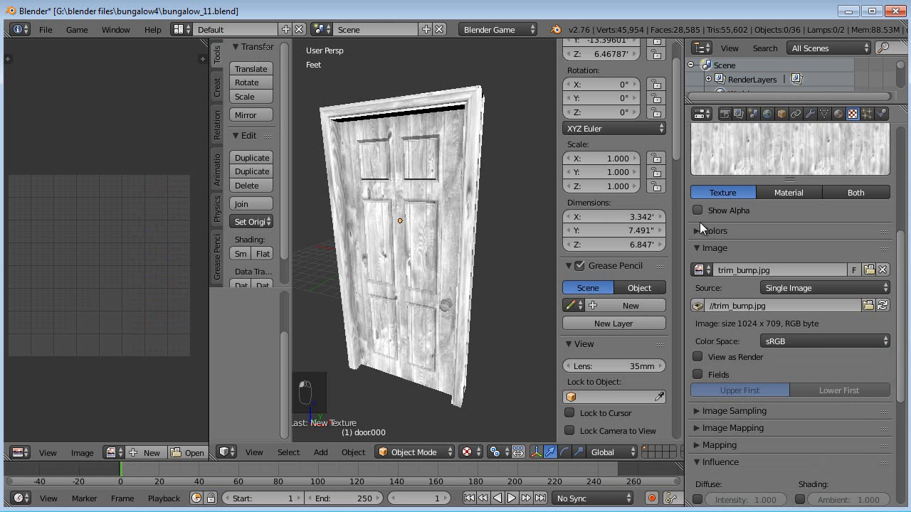
- Turn off the bump texture's diffuse color influence and turn on its geometry normal influence
scroll(744, 320, "down", 7)
left_click(697, 317)
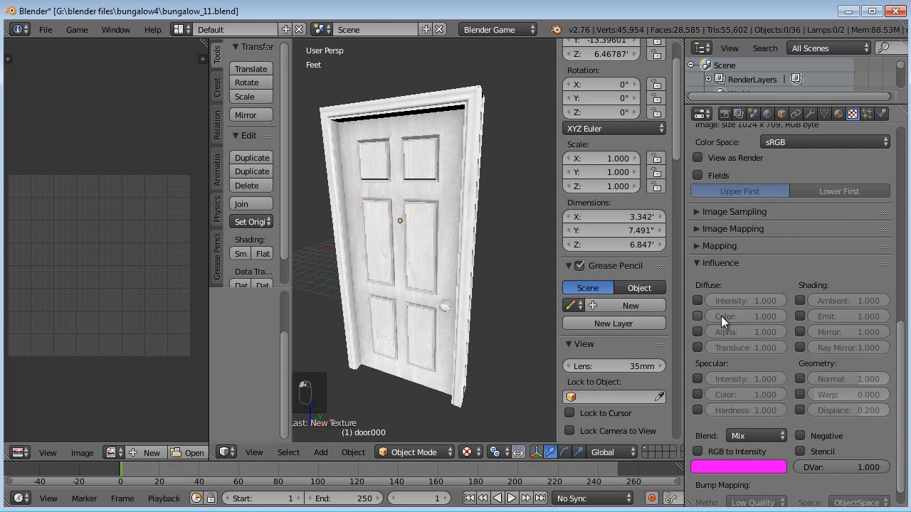
left_click(800, 377)
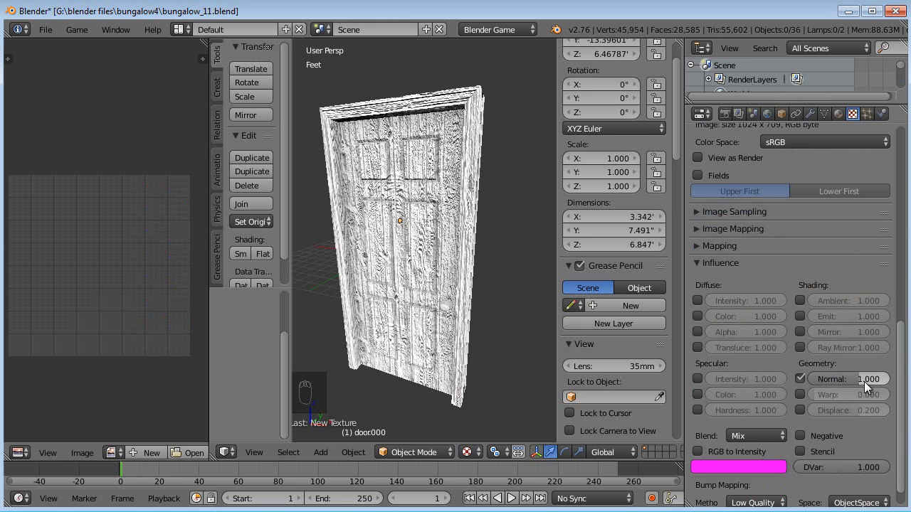
left_click(863, 381)
key("Return")
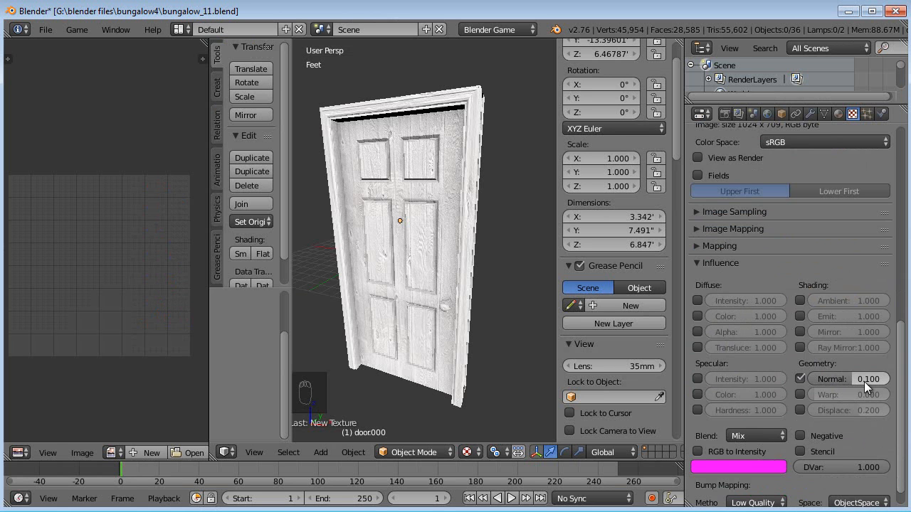
- Set the bump texture's normal influence strength to 0.02
middle_click_drag(349, 266, 435, 272)
scroll(434, 273, "up", 2)
scroll(436, 275, "up", 3)
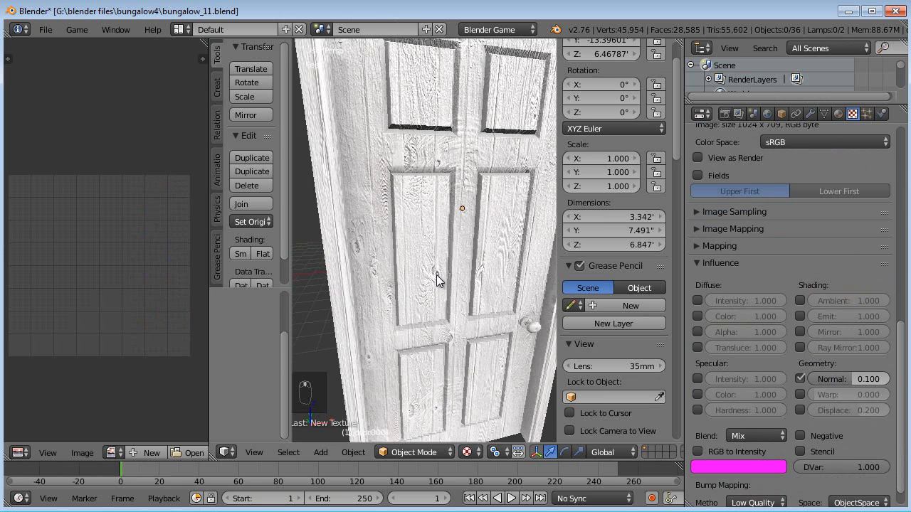
left_click(851, 380)
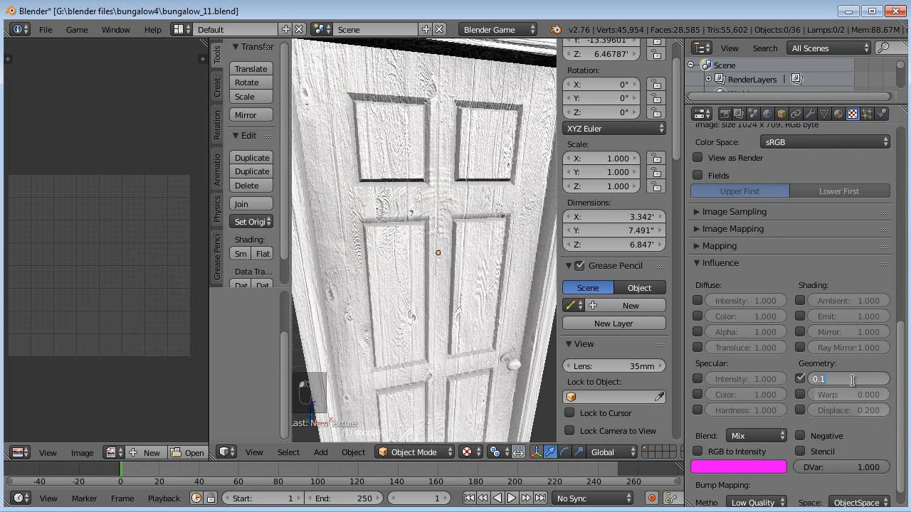
key("Return")
left_click(853, 381)
type(".02")
key("Return")
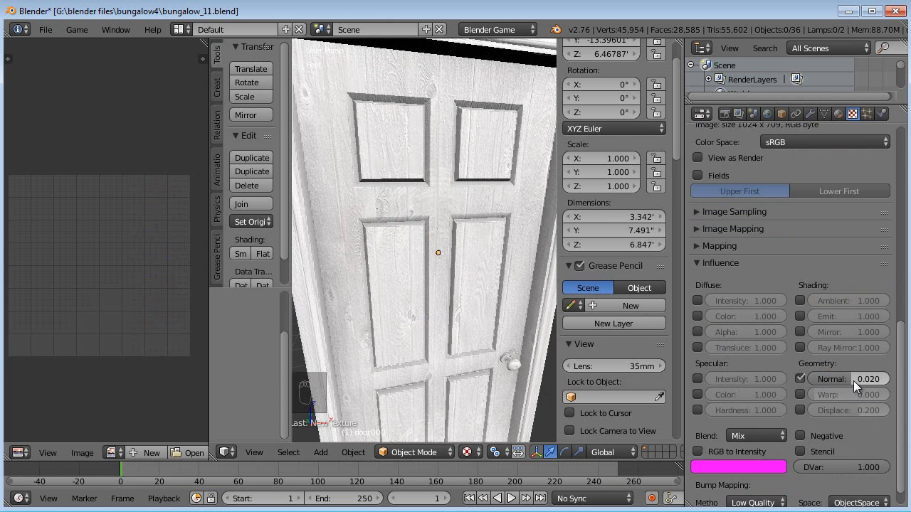
- Set the door trim material's specular intensity to 0.35
middle_click_drag(447, 226, 431, 255)
left_click(838, 114)
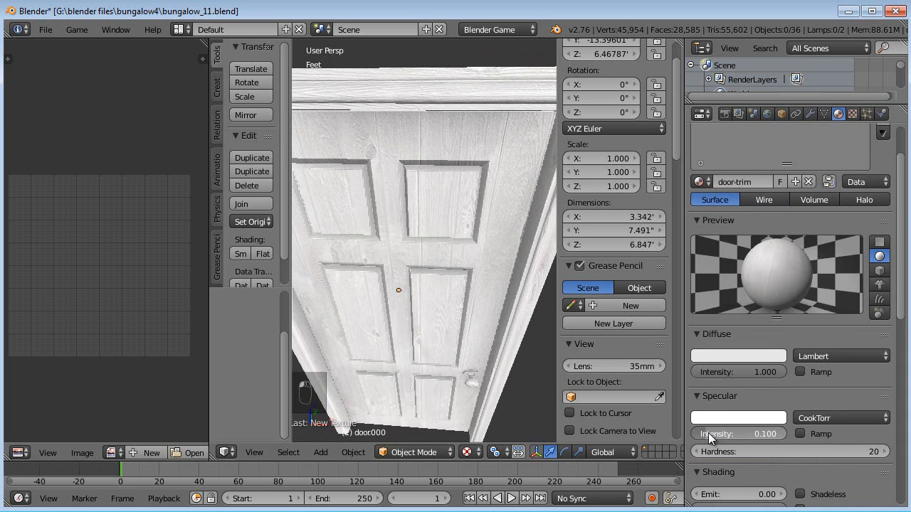
left_click_drag(718, 436, 736, 433)
key("KP_Decimal")
key("KP_3")
key("KP_5")
key("KP_Enter")
left_click(793, 451)
left_click(747, 432)
key("Return")
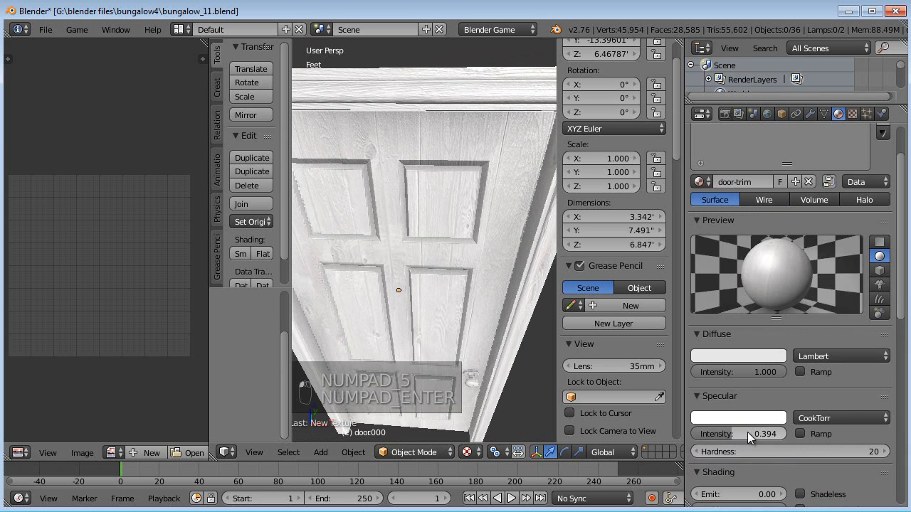
left_click(718, 420)
left_click(742, 434)
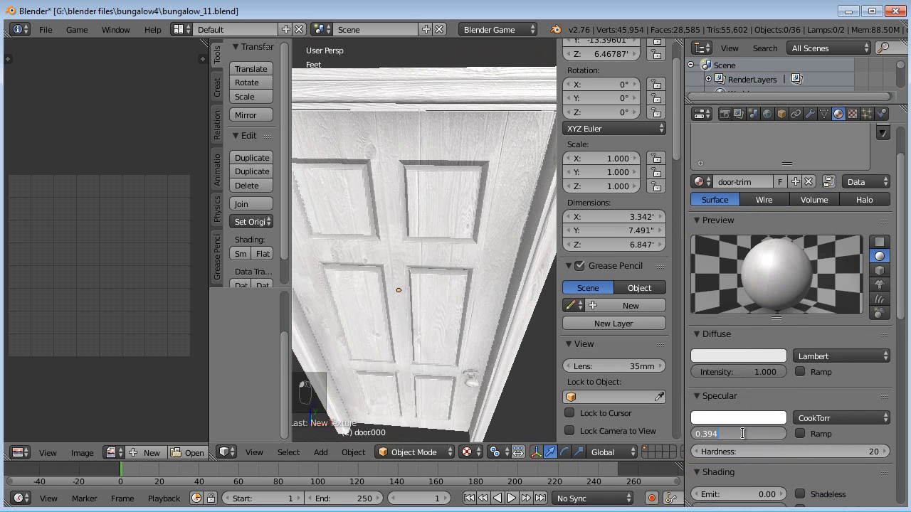
- Set the door trim material's specular hardness to 50
left_click(774, 451)
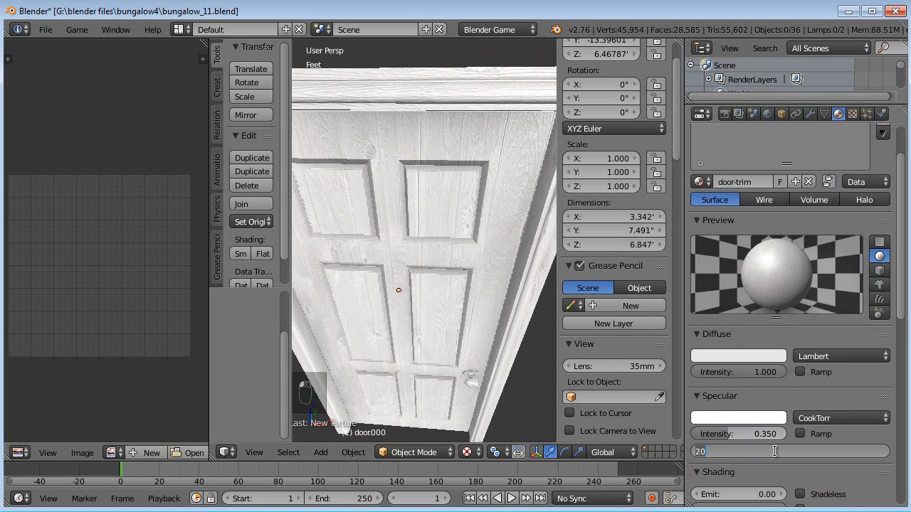
type("50")
key("Return")
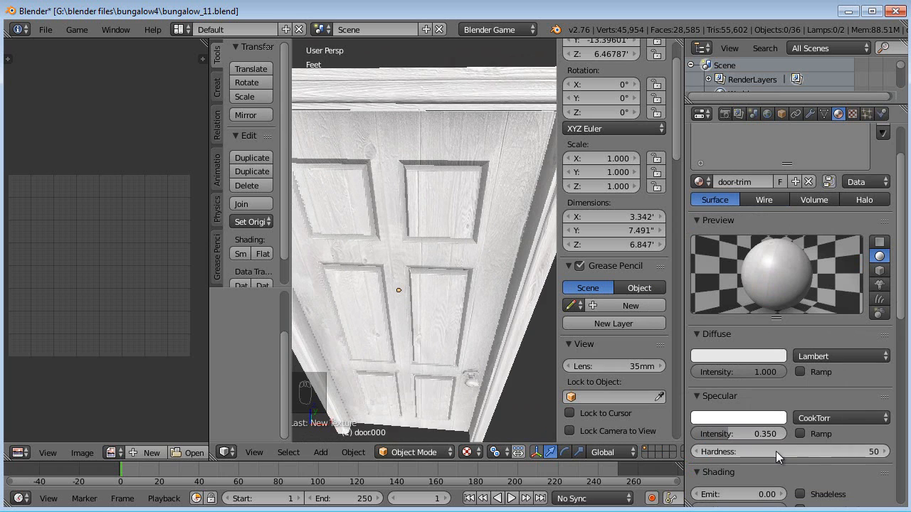
- Unhide all objects and select the door
middle_click_drag(409, 285, 417, 227)
scroll(402, 266, "down", 6)
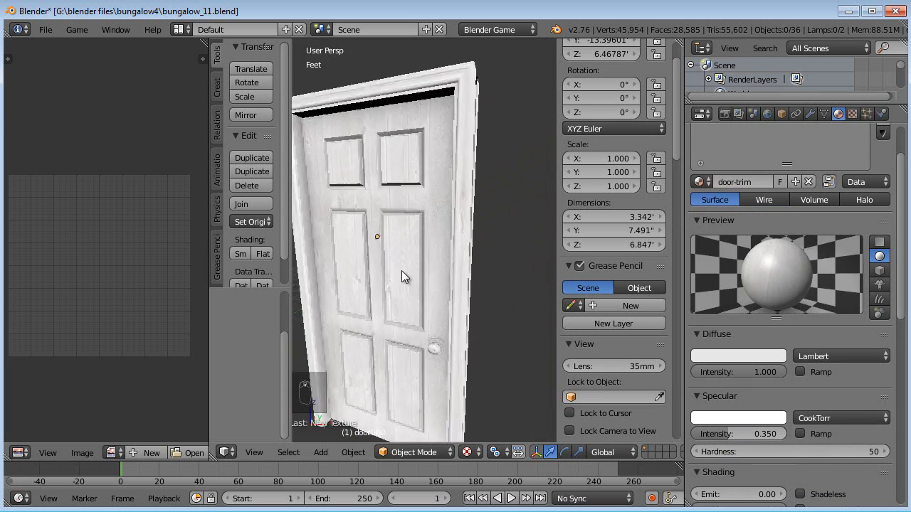
mouse_move(416, 274)
middle_mouse_down()
mouse_move(349, 285)
mouse_move(406, 301)
mouse_move(441, 281)
mouse_move(432, 280)
mouse_move(445, 265)
mouse_move(335, 256)
mouse_move(530, 249)
mouse_move(322, 270)
mouse_move(443, 253)
mouse_move(430, 233)
mouse_move(412, 284)
middle_mouse_up()
key("alt+h")
key("a")
scroll(528, 252, "up", 3)
scroll(430, 242, "down", 5)
scroll(412, 284, "up", 3)
right_click(412, 345)
middle_click_drag(405, 349, 427, 341)
scroll(427, 341, "down", 8)
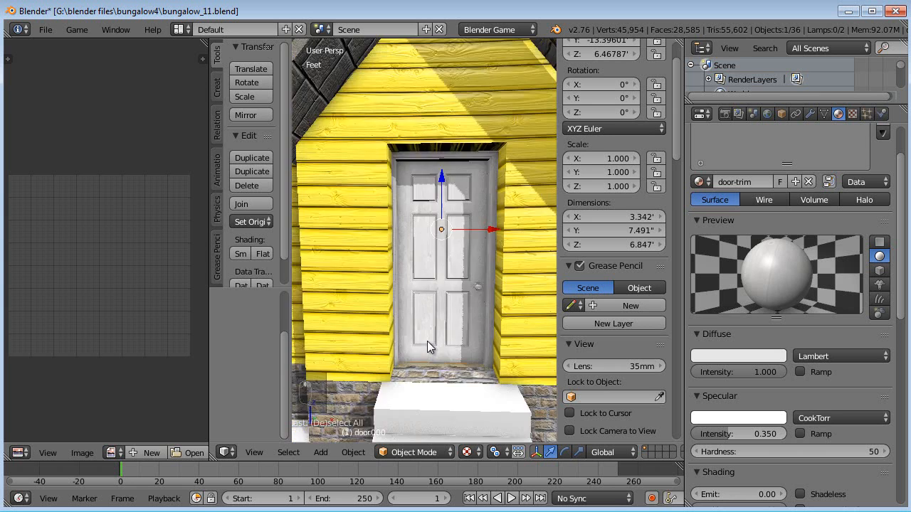
- In Edit Mode, select the linked doorknob geometry and move it along X to the door's opposite side
scroll(427, 340, "up", 4)
scroll(432, 294, "up", 8)
scroll(438, 296, "down", 8)
scroll(466, 302, "down", 5)
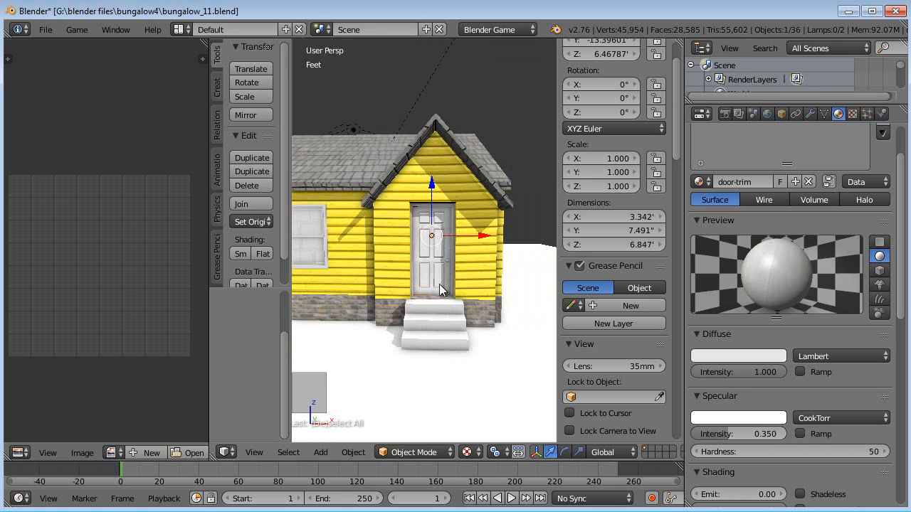
scroll(446, 256, "up", 8)
scroll(444, 258, "down", 7)
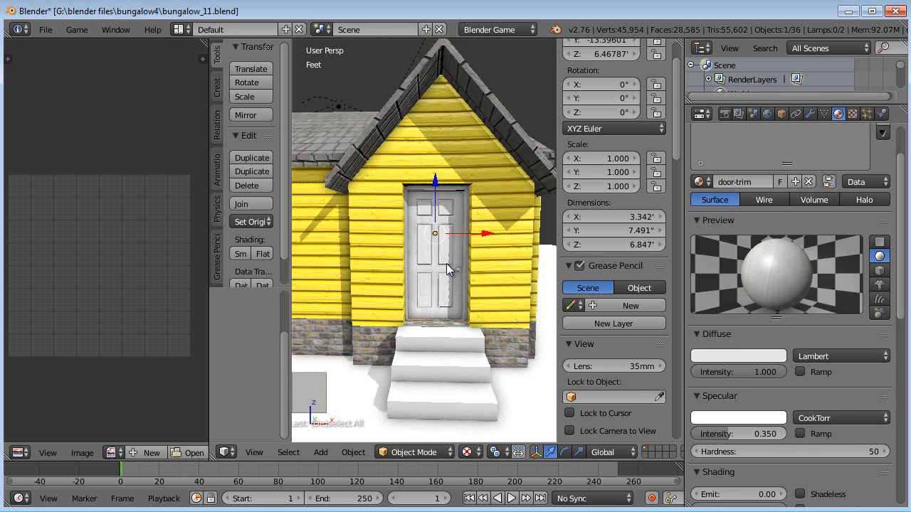
key("Tab")
scroll(446, 264, "up", 5)
key("a")
key("a")
key("super")
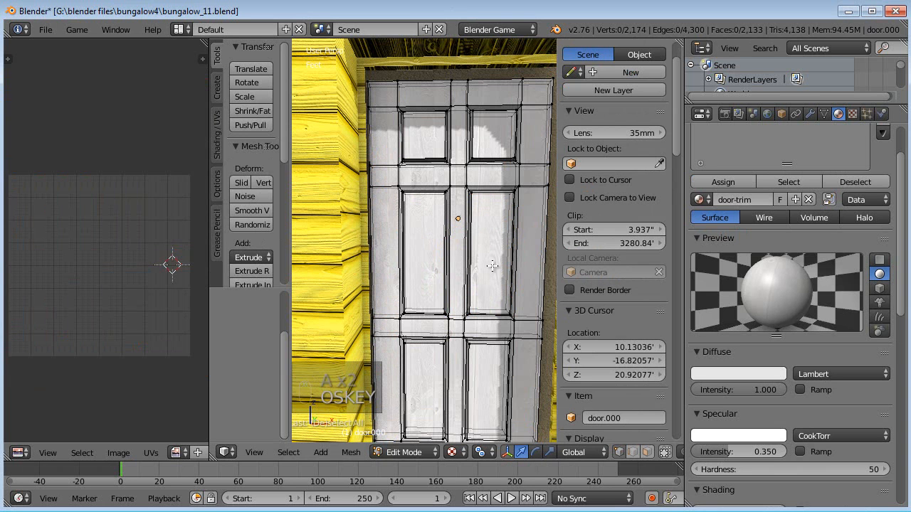
key("alt+h")
key("a")
key("c")
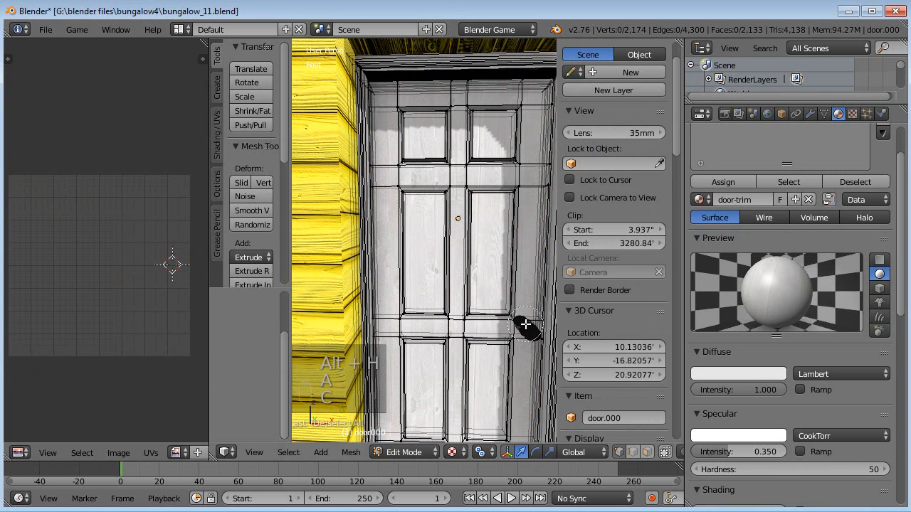
left_click(525, 322)
key("ctrl+l")
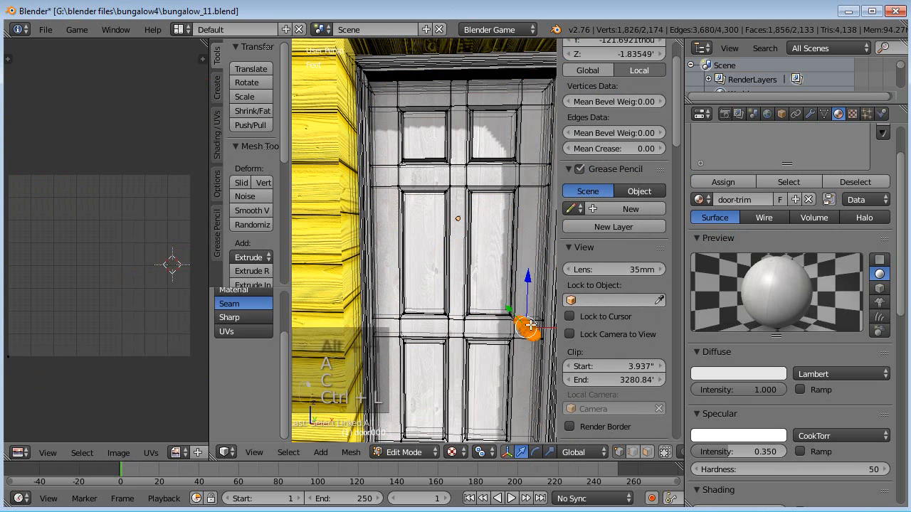
key("g")
key("x")
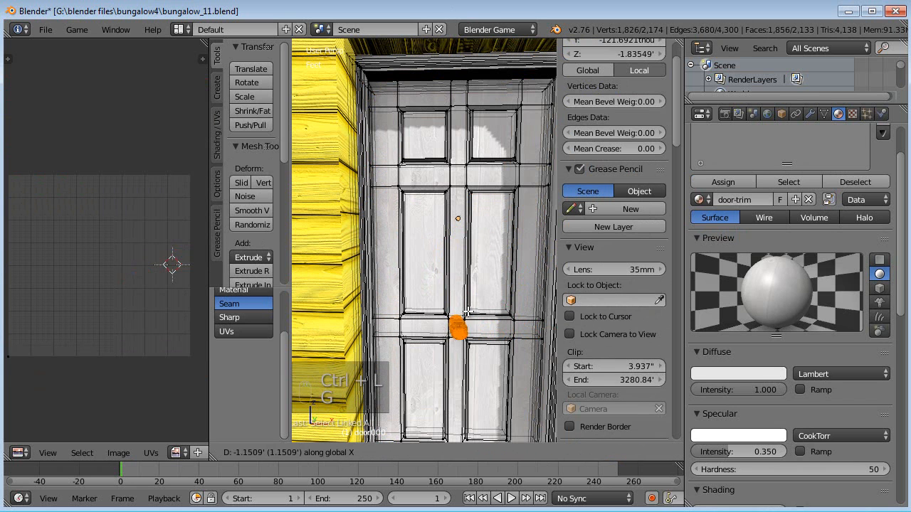
left_click(411, 305)
key("Tab")
- Add a second material slot to the door with a new material named doorknob
scroll(437, 323, "down", 8)
mouse_move(442, 316)
middle_mouse_down()
mouse_move(315, 332)
mouse_move(460, 320)
middle_mouse_up()
scroll(460, 320, "up", 5)
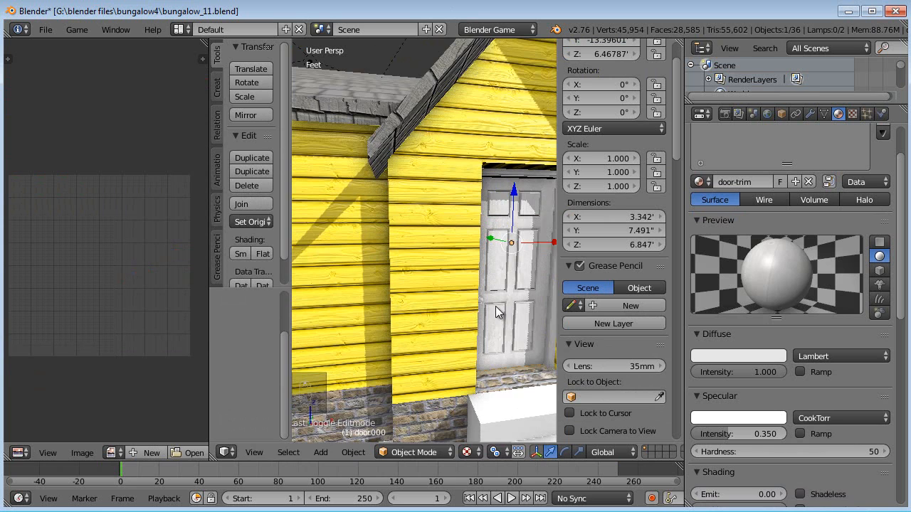
scroll(773, 192, "up", 2)
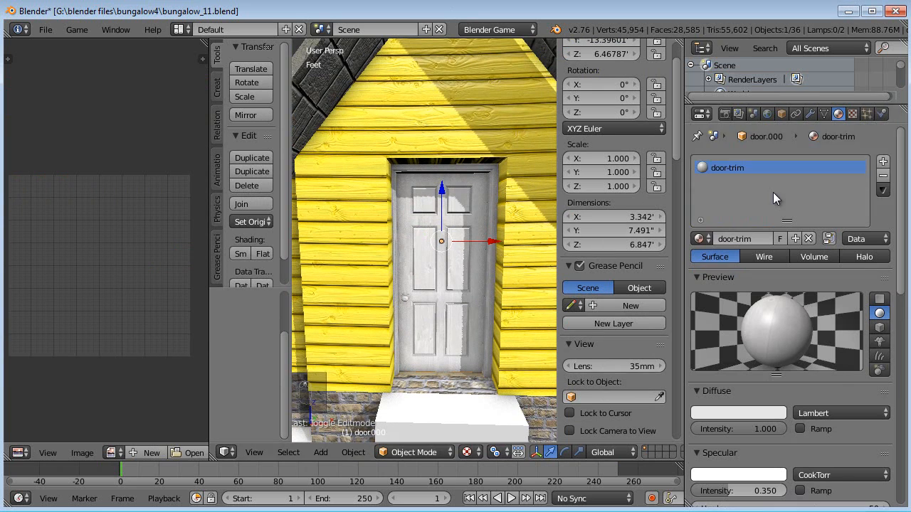
left_click(883, 161)
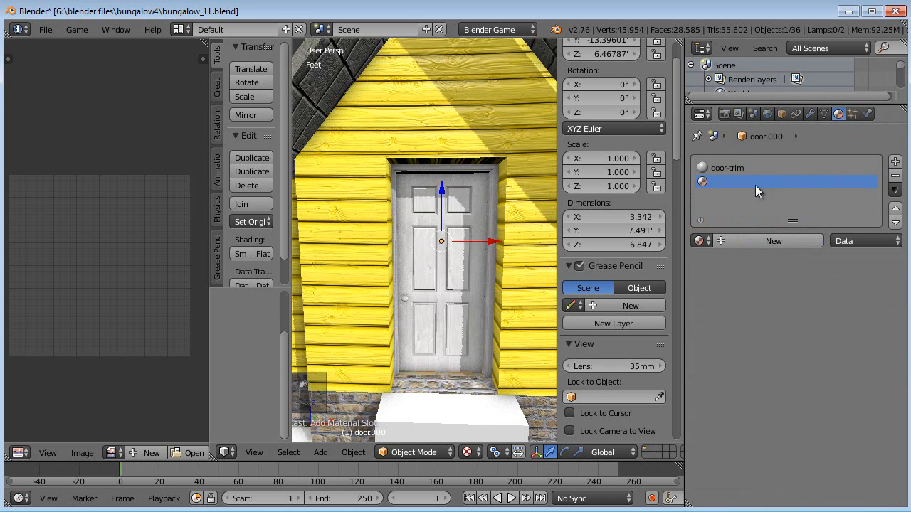
left_click(754, 240)
double_click(756, 241)
type("doorknob")
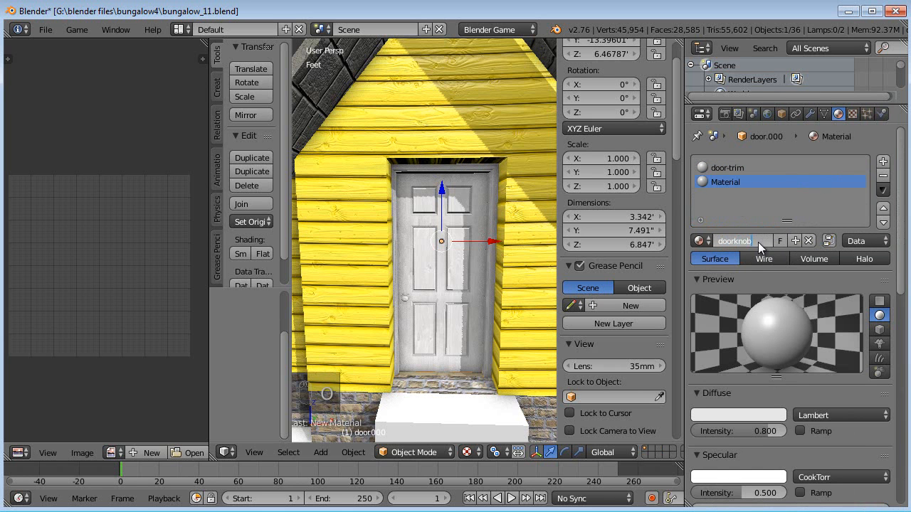
key("Return")
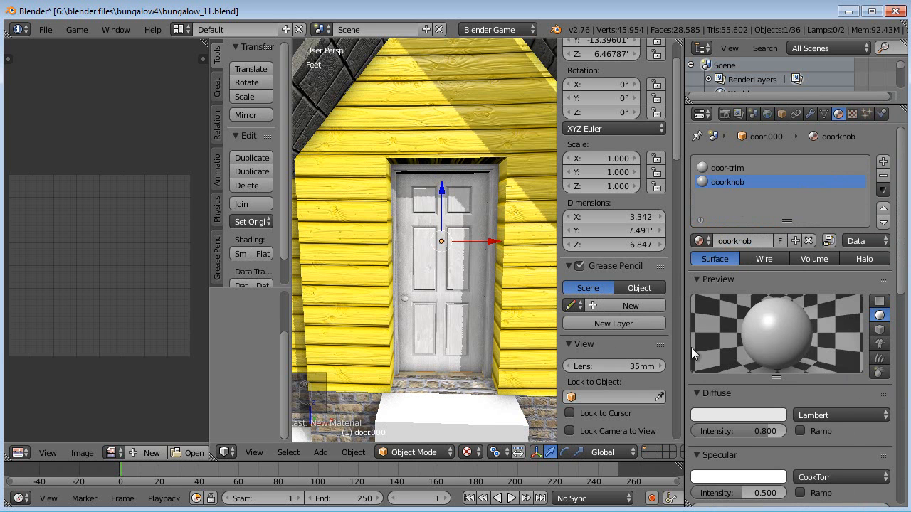
- Examine the house and the textured door from several angles in the viewport
mouse_move(471, 288)
middle_mouse_down()
mouse_move(452, 306)
mouse_move(463, 287)
middle_mouse_up()
middle_click_drag(528, 247, 422, 317)
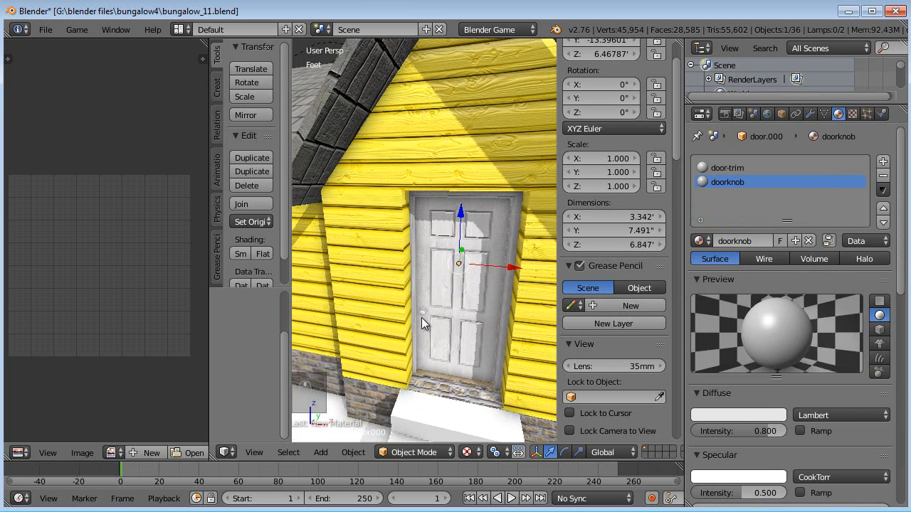
scroll(422, 321, "down", 5)
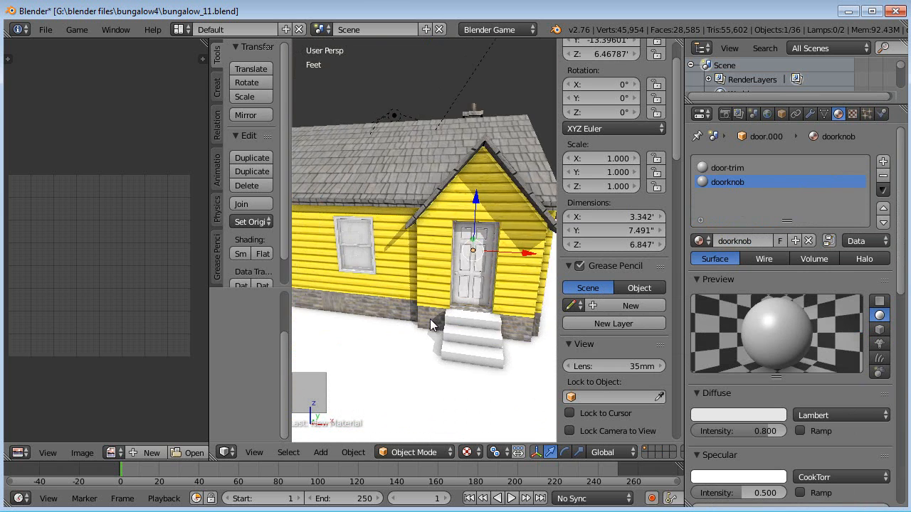
scroll(429, 322, "up", 5)
middle_click_drag(428, 319, 415, 298)
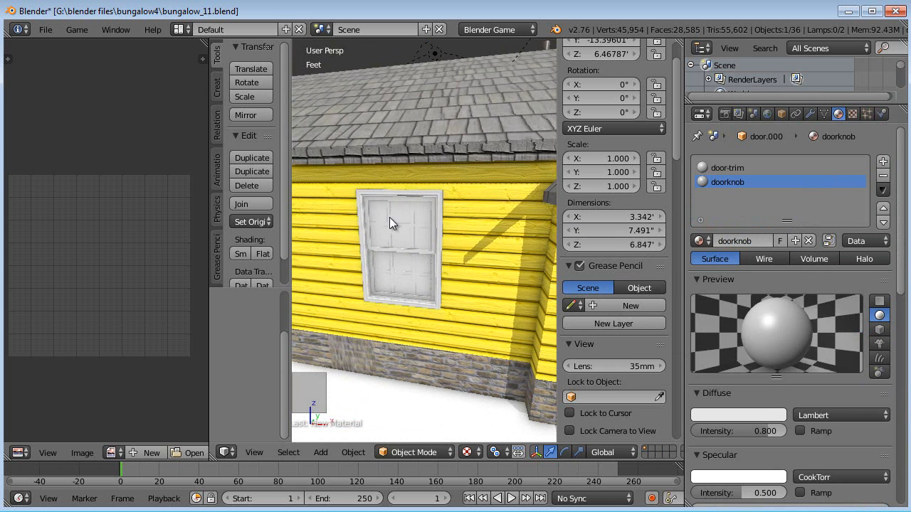
scroll(420, 251, "down", 6)
middle_click_drag(488, 254, 420, 212)
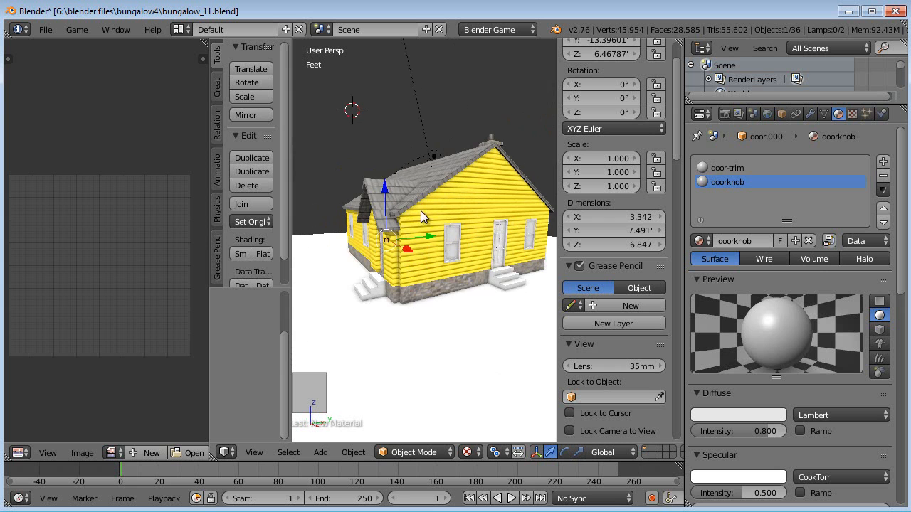
middle_click_drag(466, 254, 456, 307)
key("a")
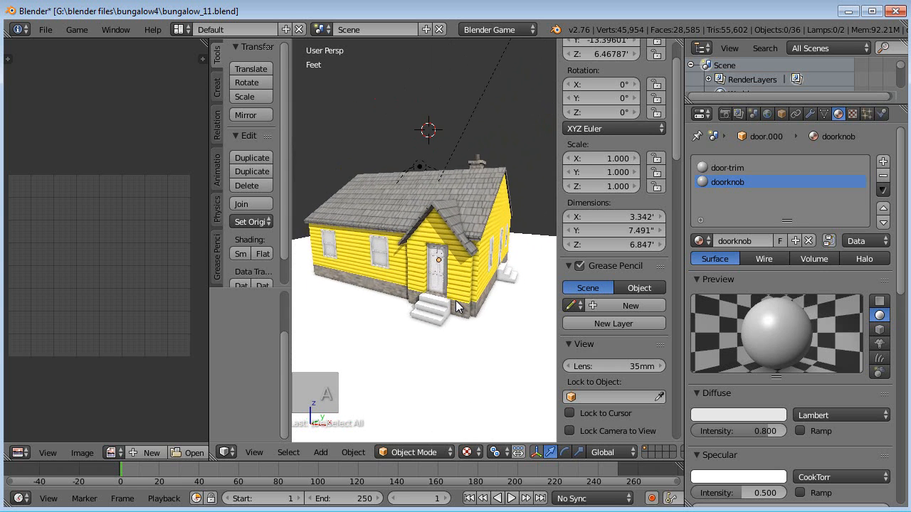
scroll(455, 301, "up", 3)
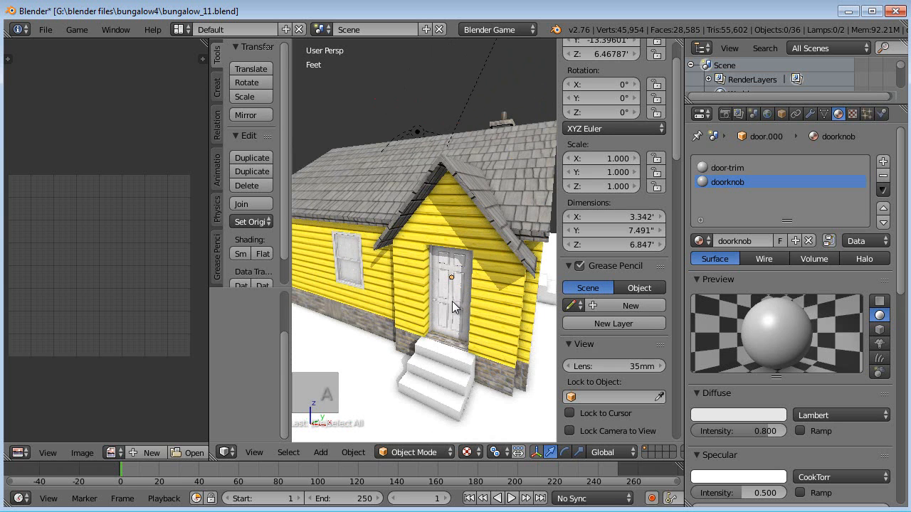
middle_click_drag(492, 308, 435, 314)
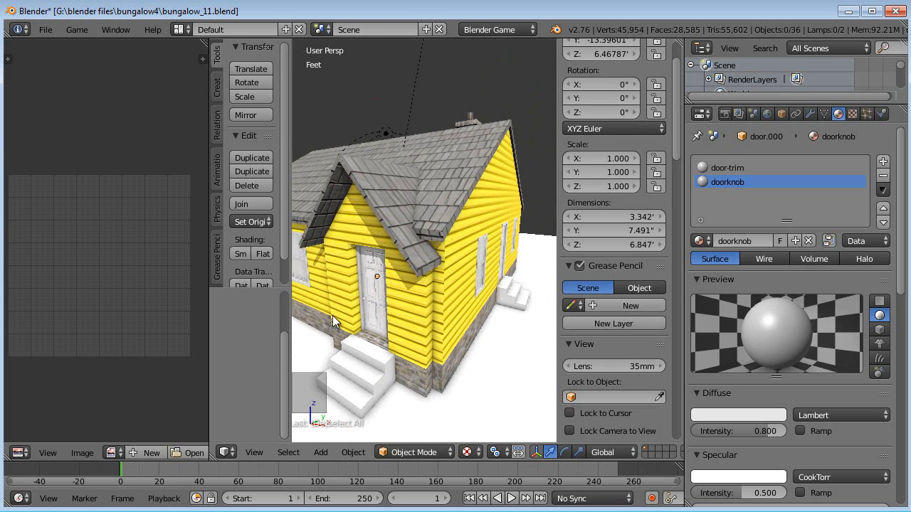
left_click_drag(207, 301, 136, 301)
middle_click_drag(349, 300, 398, 302)
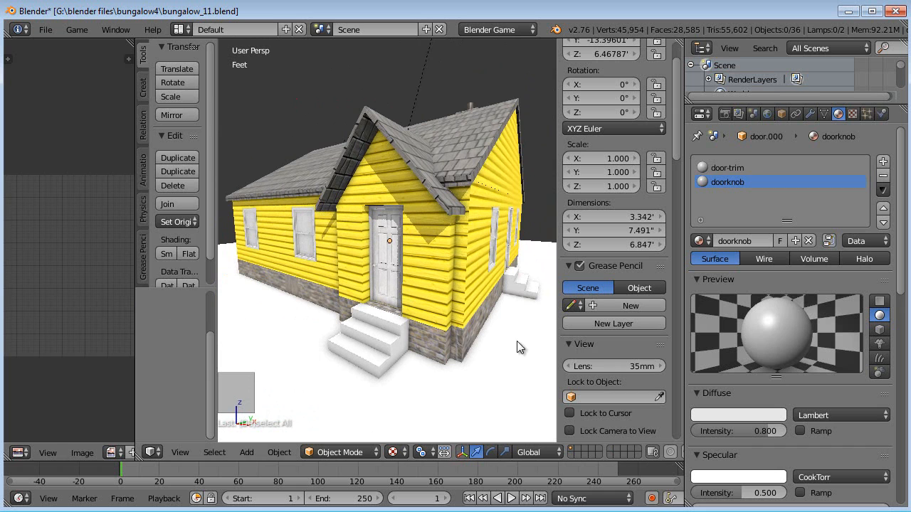